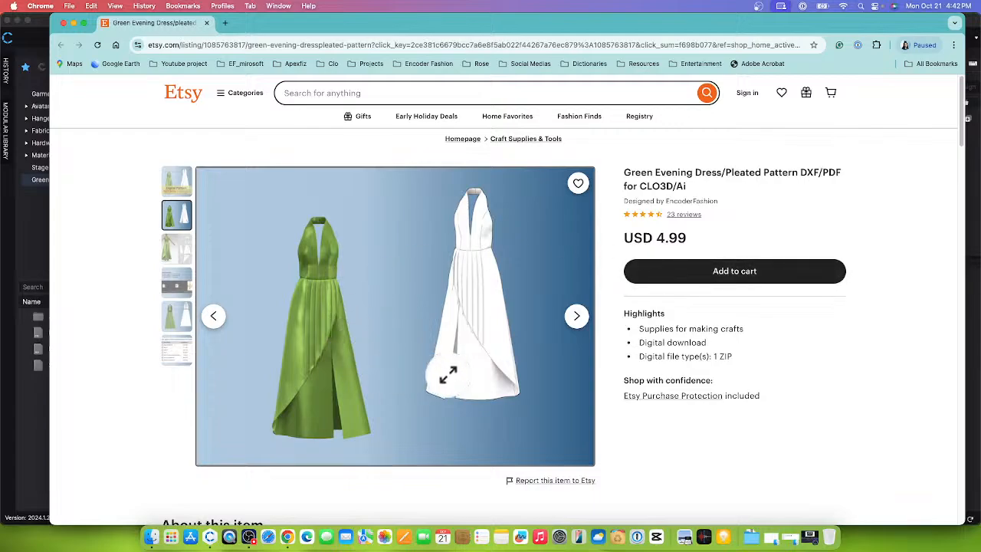
- Review the green evening dress pattern listing and its preview images, including the included file formats, and minimize the browser to return to CLO
scroll(449, 374, down, 3)
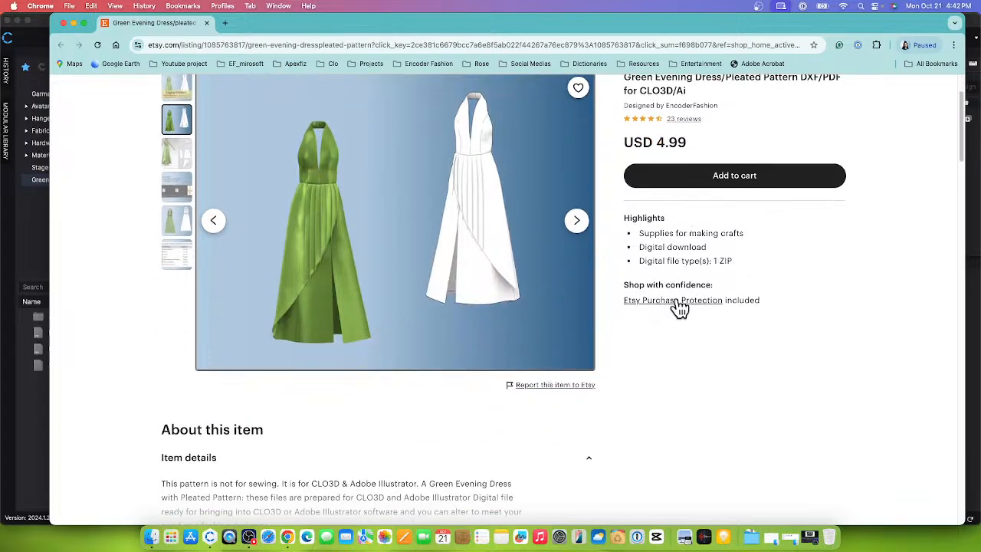
scroll(718, 321, up, 1)
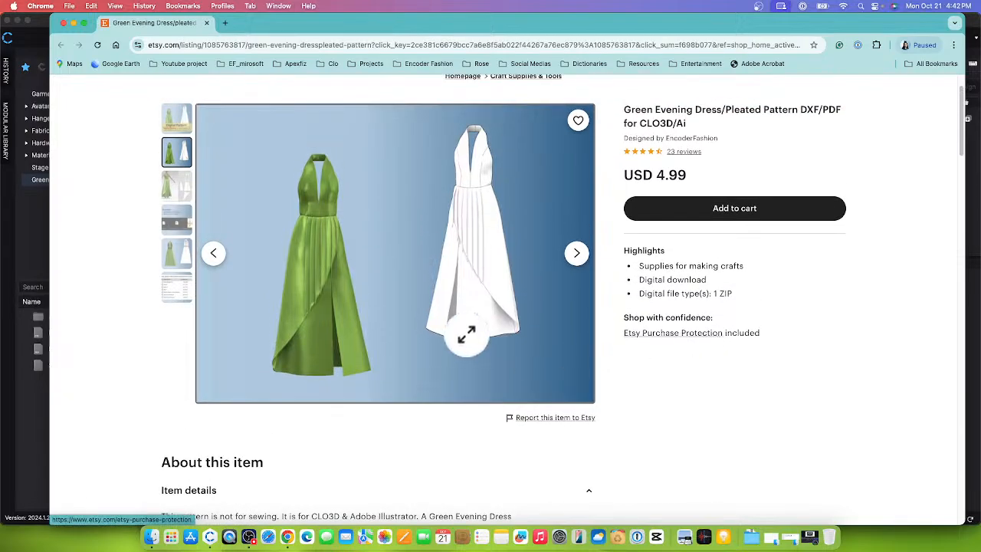
scroll(466, 333, down, 4)
scroll(580, 361, up, 6)
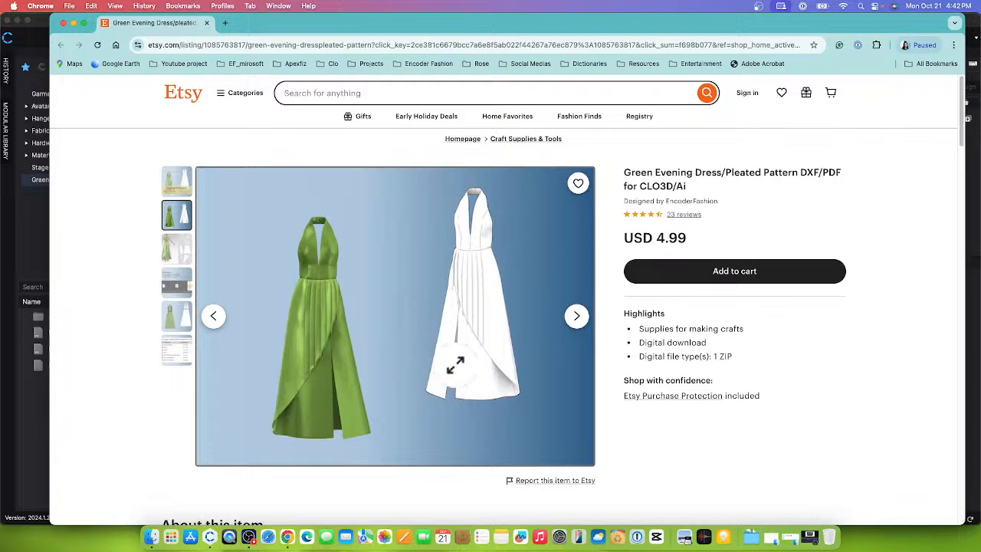
click(184, 259)
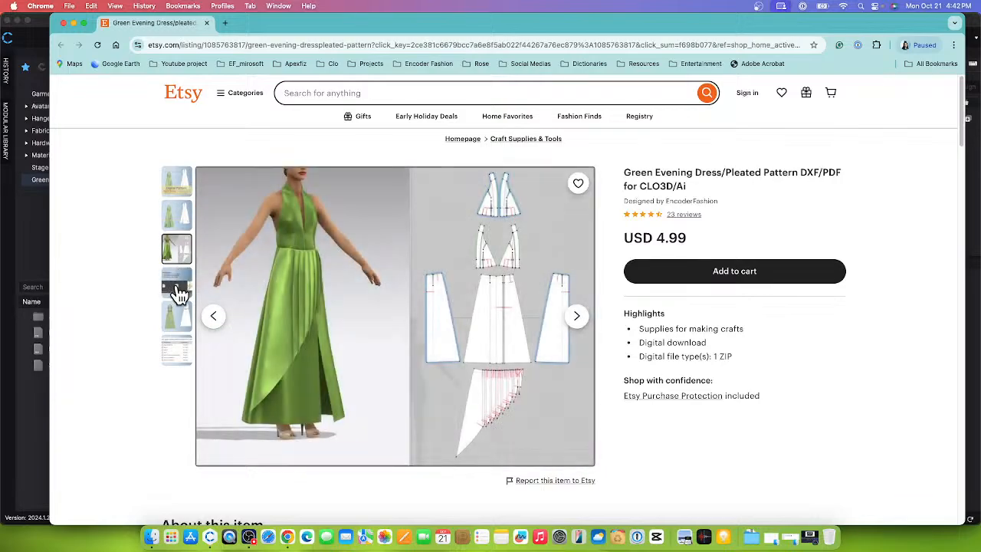
click(177, 288)
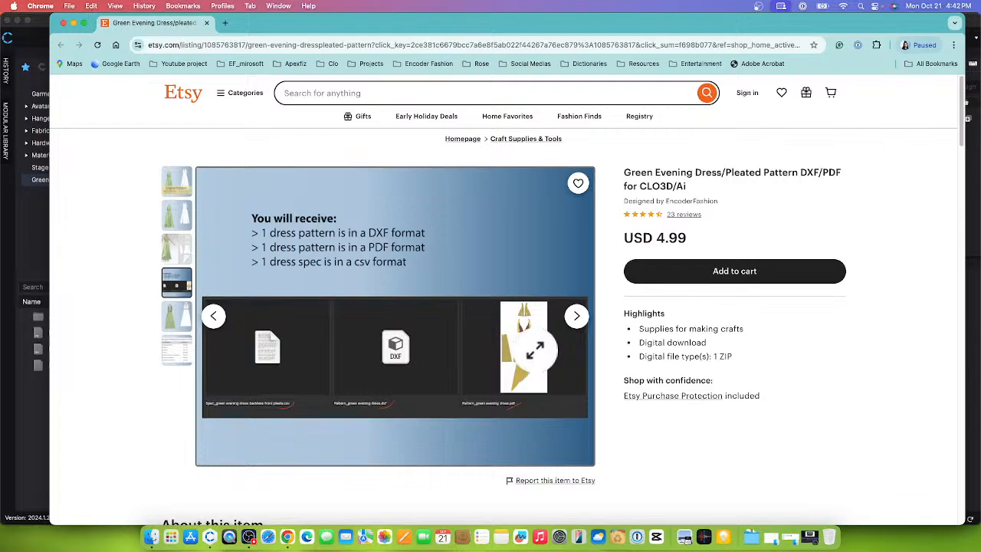
click(177, 217)
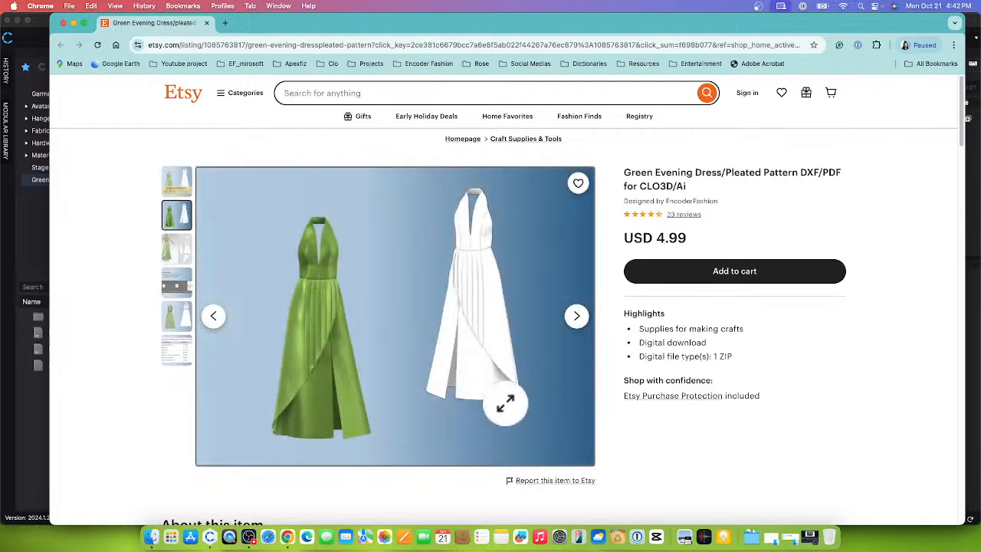
click(74, 23)
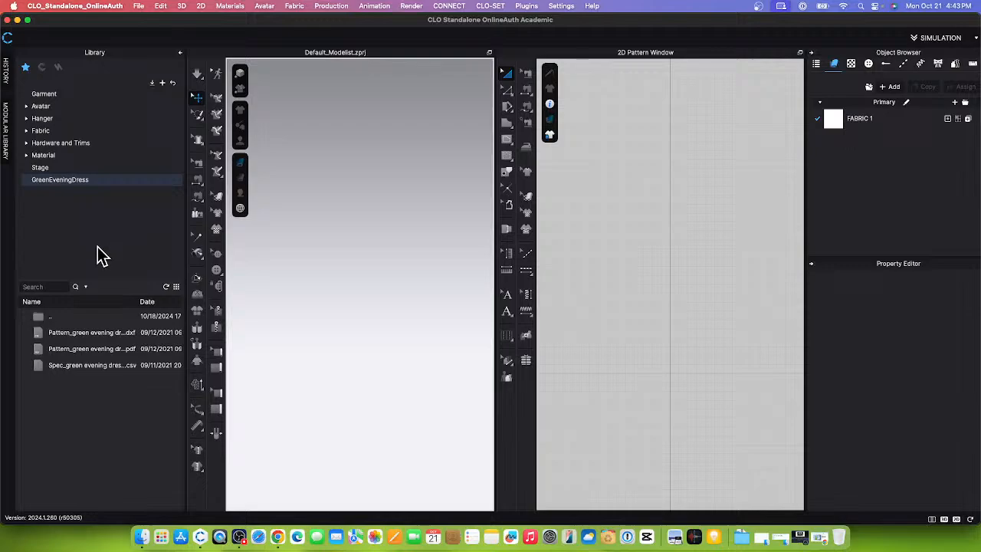
- Add the GreenEveningDress folder from Downloads to the library and open it
click(163, 81)
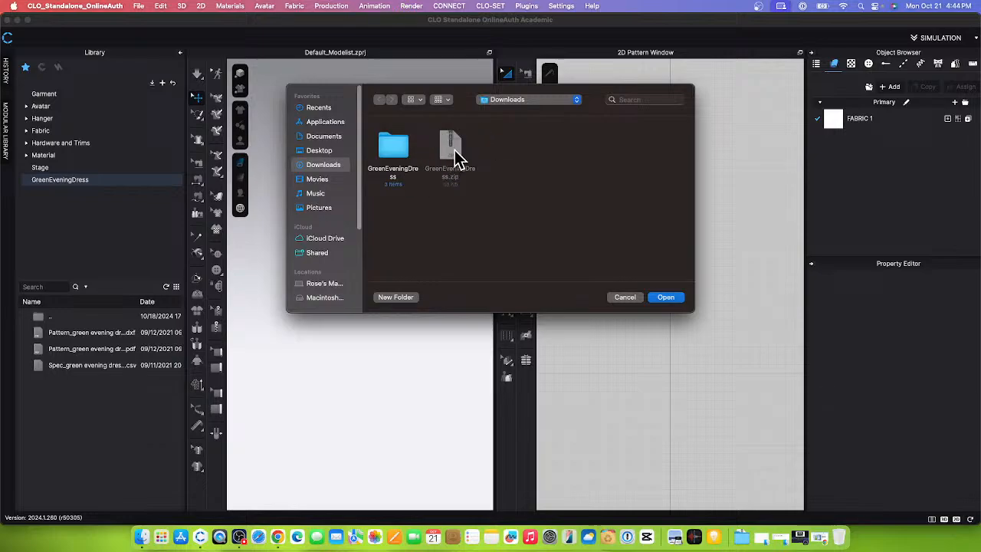
click(395, 150)
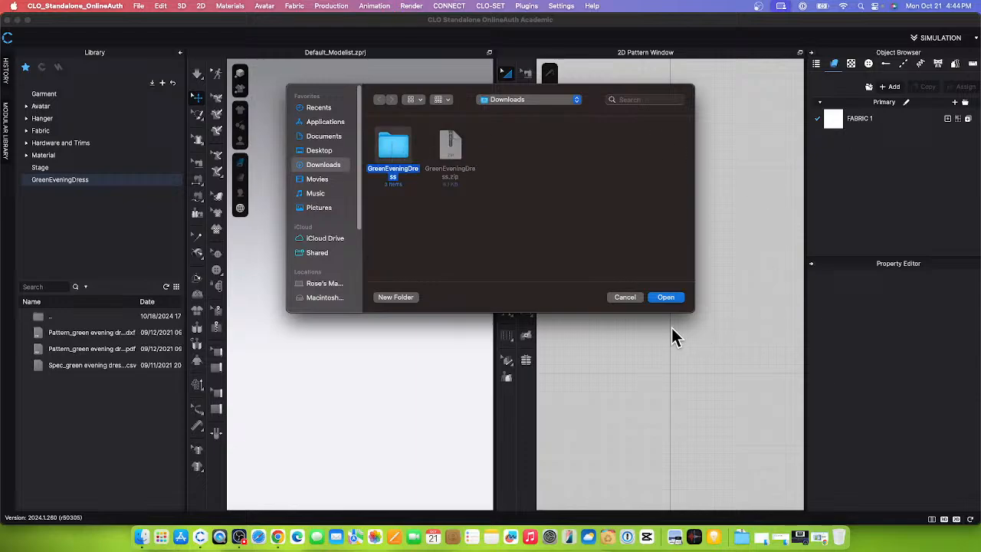
click(665, 297)
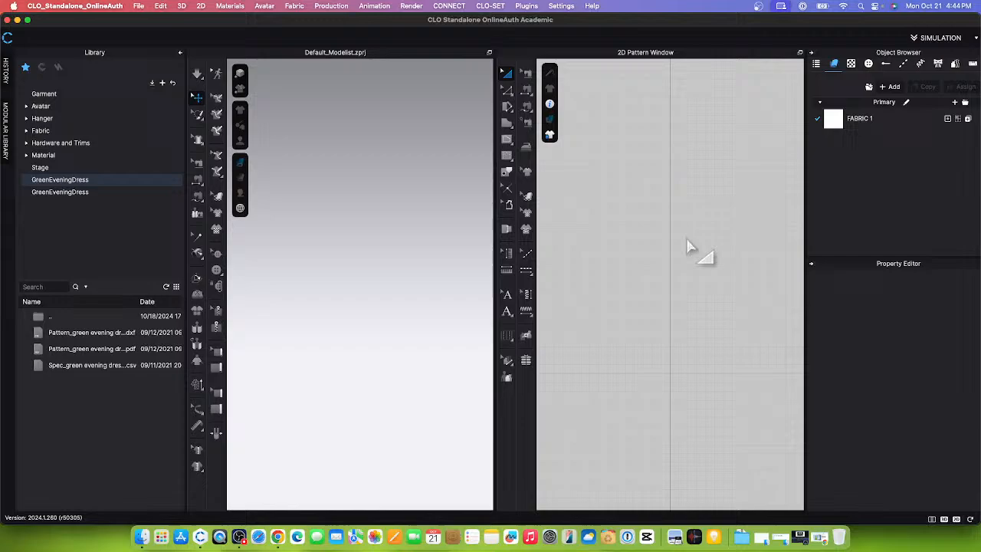
click(99, 193)
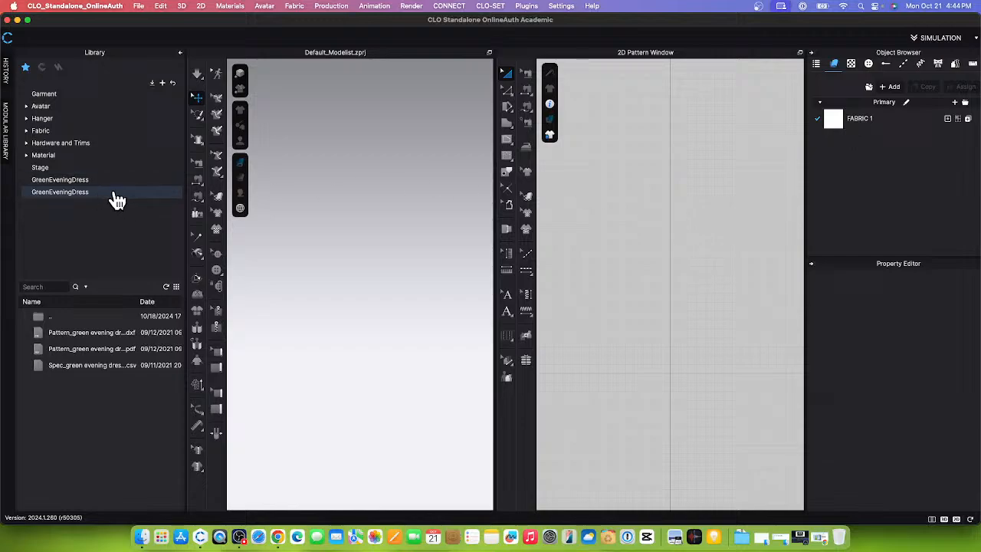
click(104, 194)
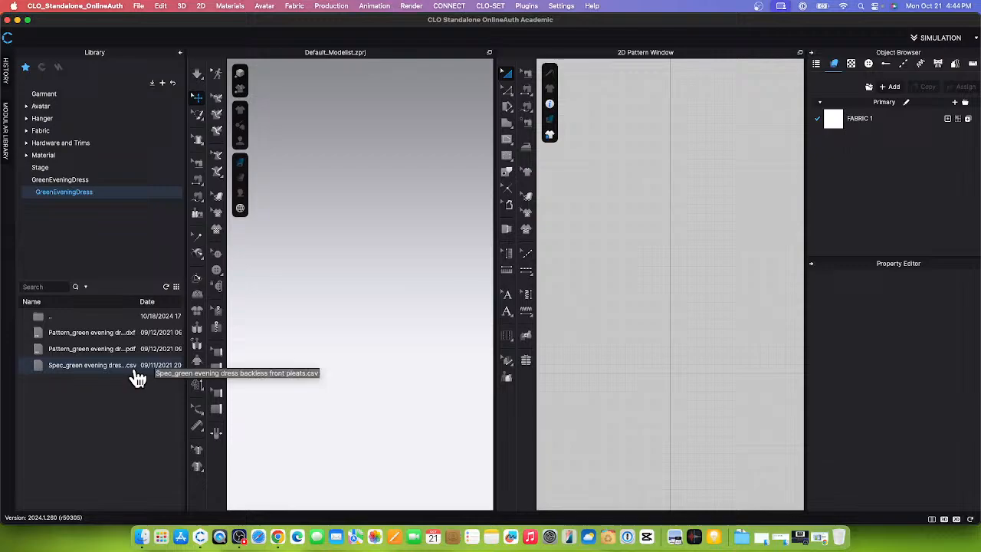
key(Return)
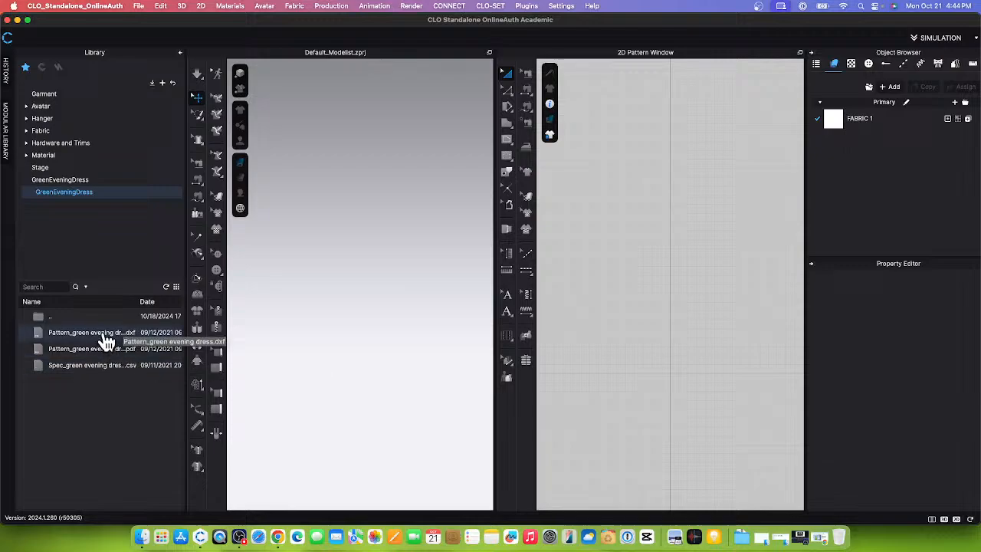
- Add Pattern_green evening dress.dxf to the workspace with load type Add and Auto Scale, and deselect the imported pattern pieces
right_click(104, 334)
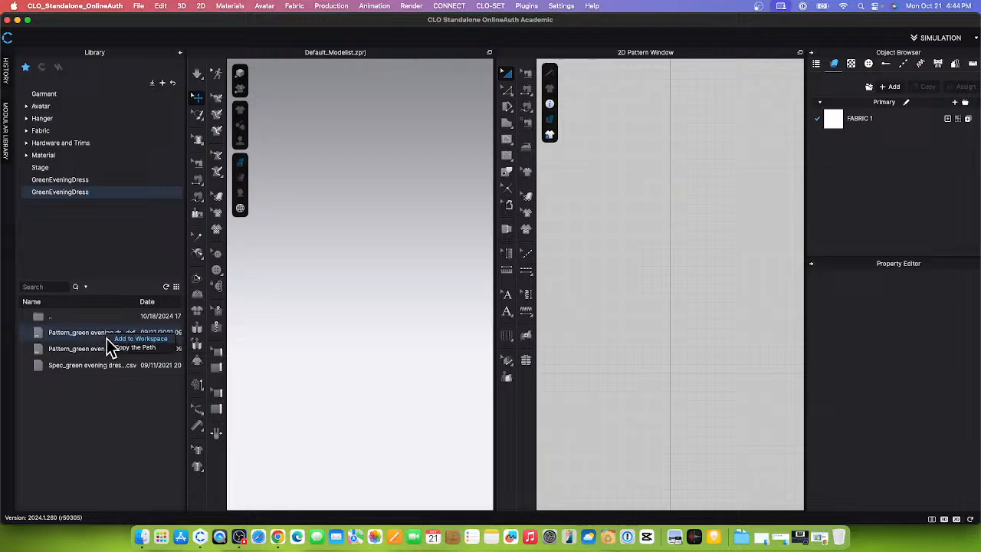
click(168, 339)
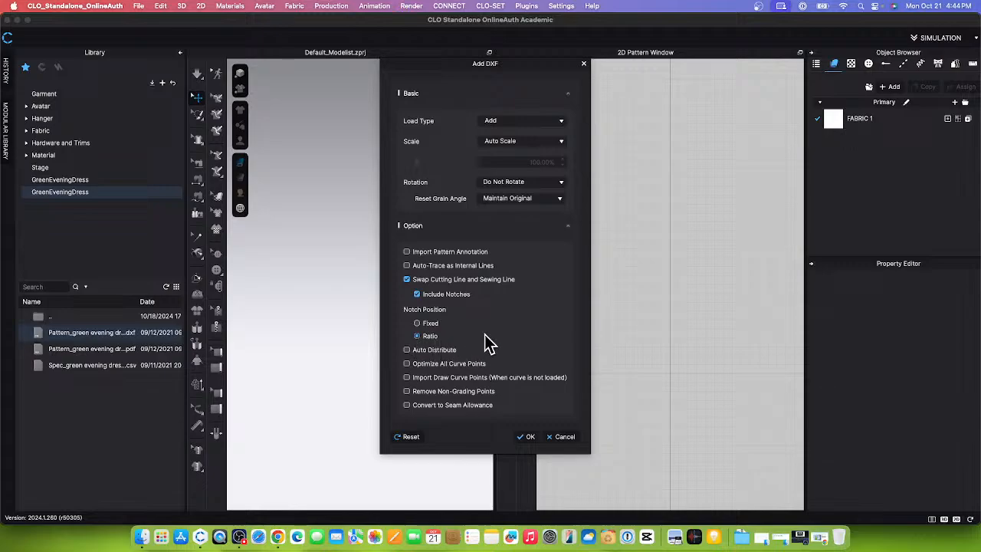
click(525, 436)
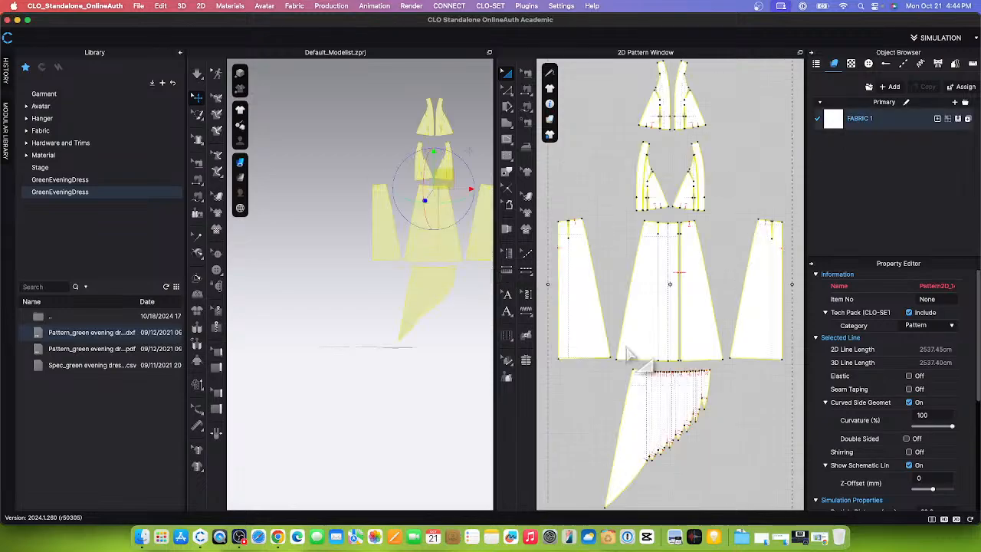
scroll(630, 368, down, 5)
scroll(608, 412, up, 4)
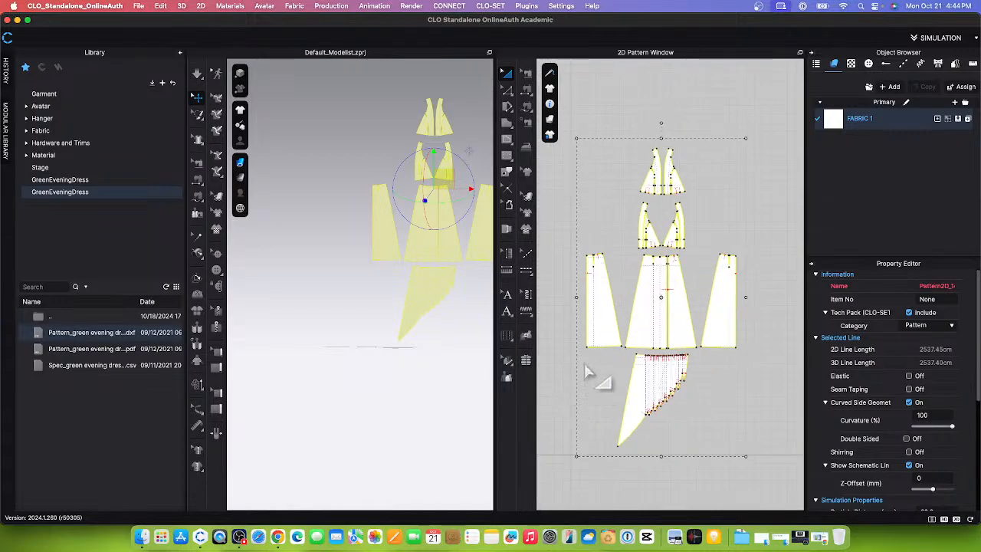
click(622, 100)
click(549, 104)
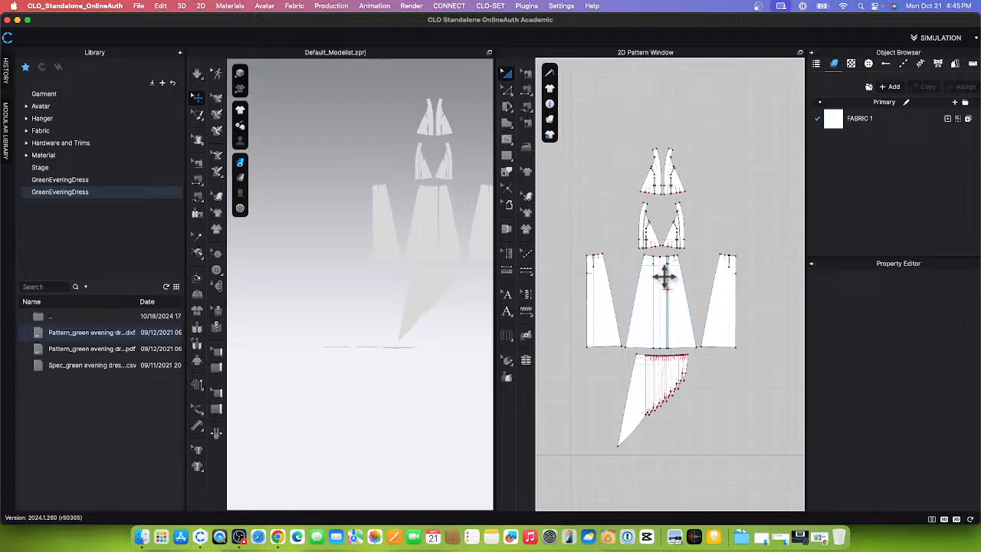
- Examine the imported bodice, skirt and pleated pattern pieces in the 2D and 3D windows
scroll(664, 277, up, 2)
scroll(685, 158, up, 3)
scroll(693, 180, down, 3)
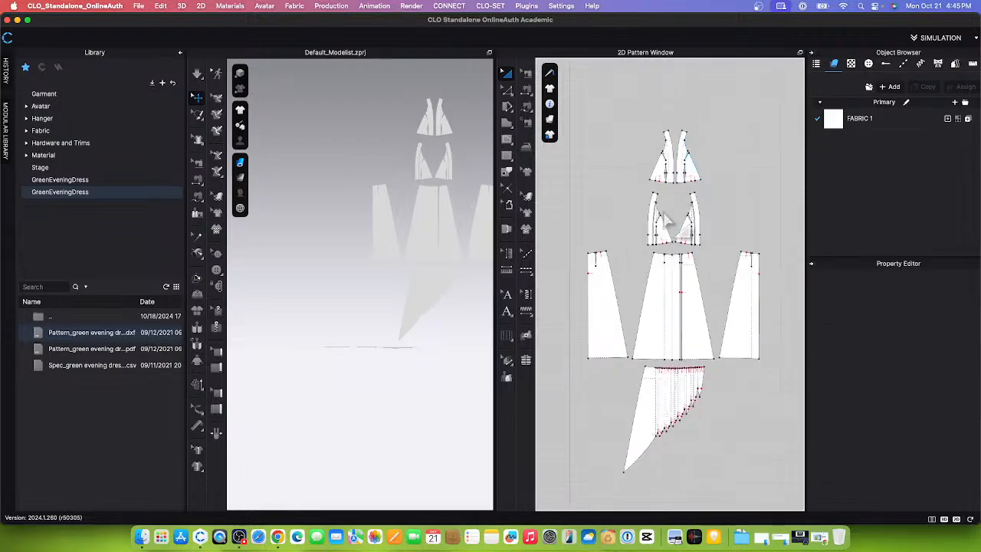
scroll(666, 224, up, 5)
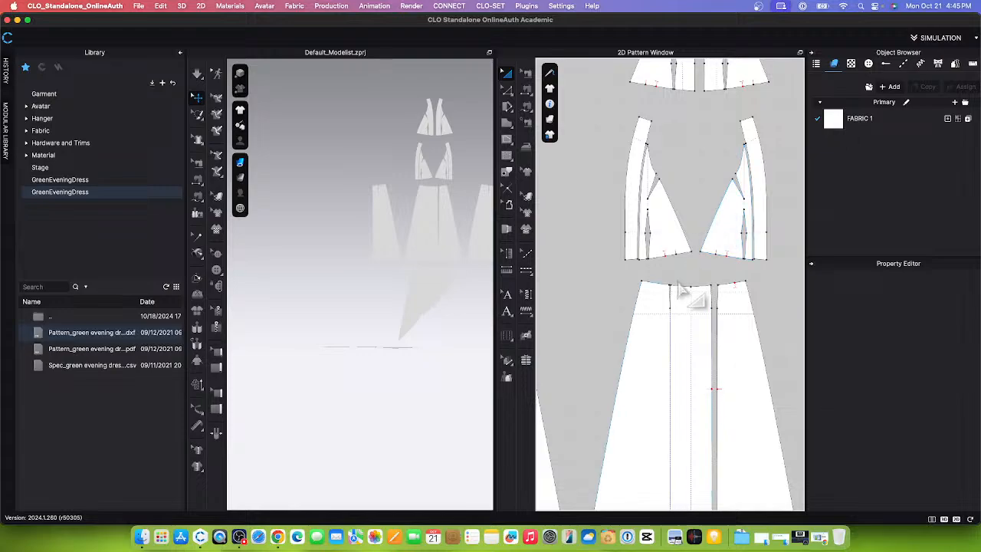
scroll(667, 249, down, 5)
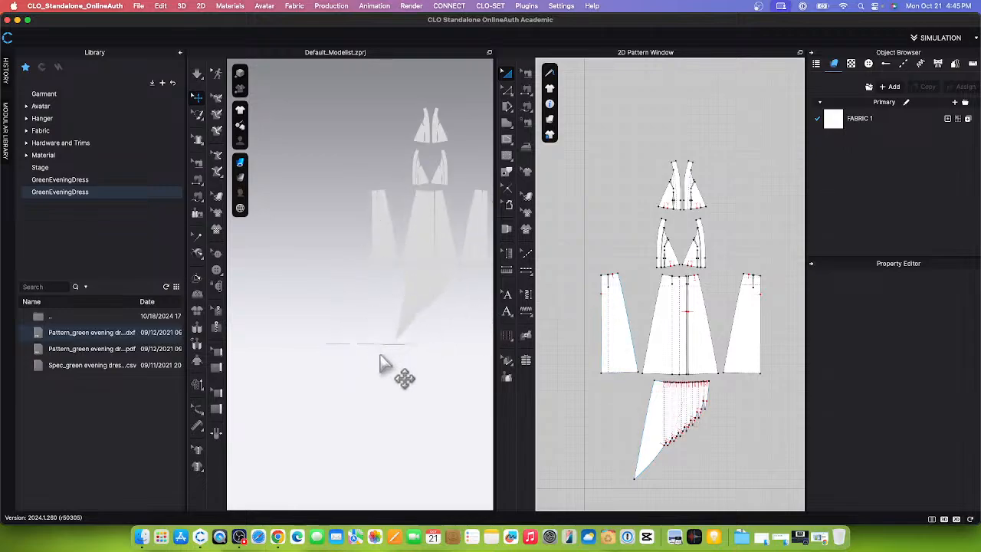
scroll(390, 368, up, 5)
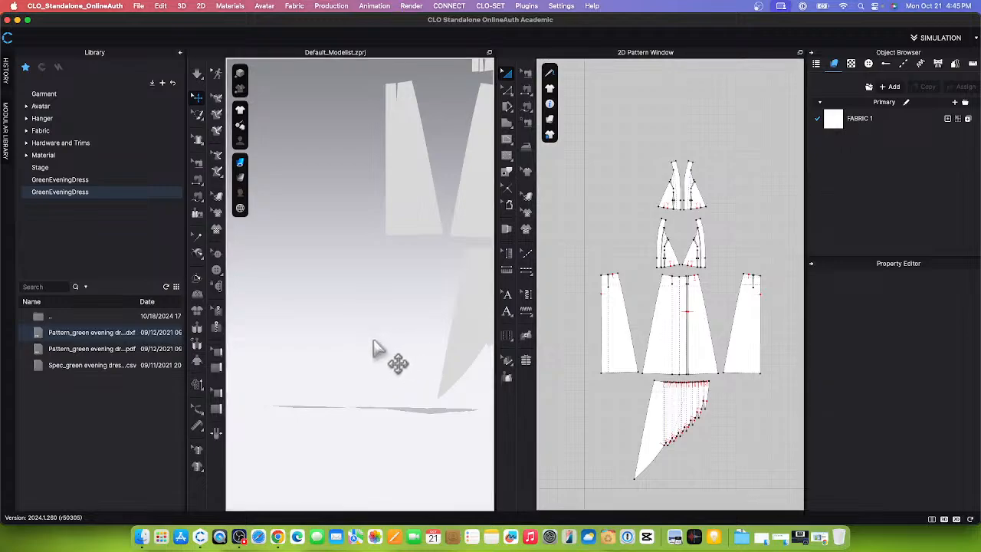
scroll(375, 349, down, 5)
scroll(702, 213, down, 3)
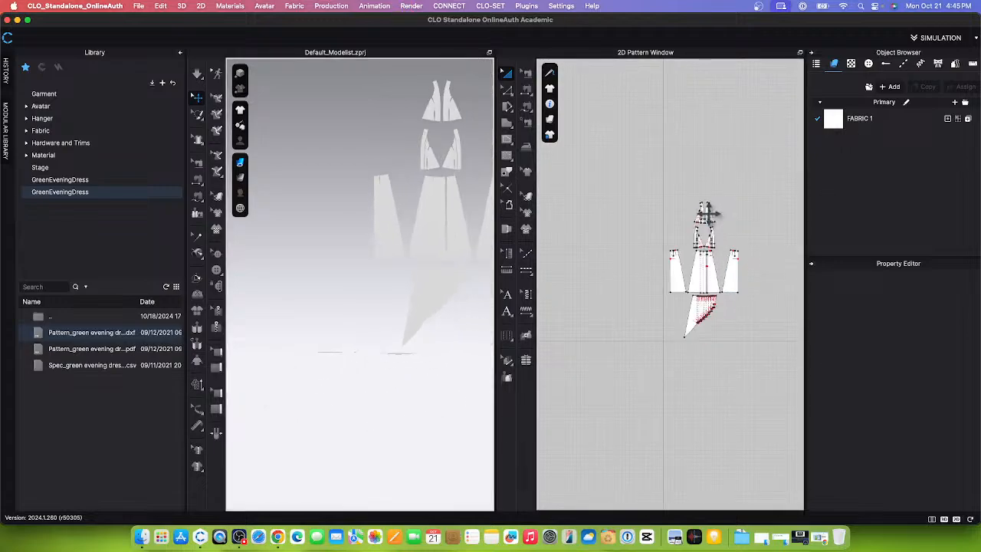
scroll(769, 273, up, 1)
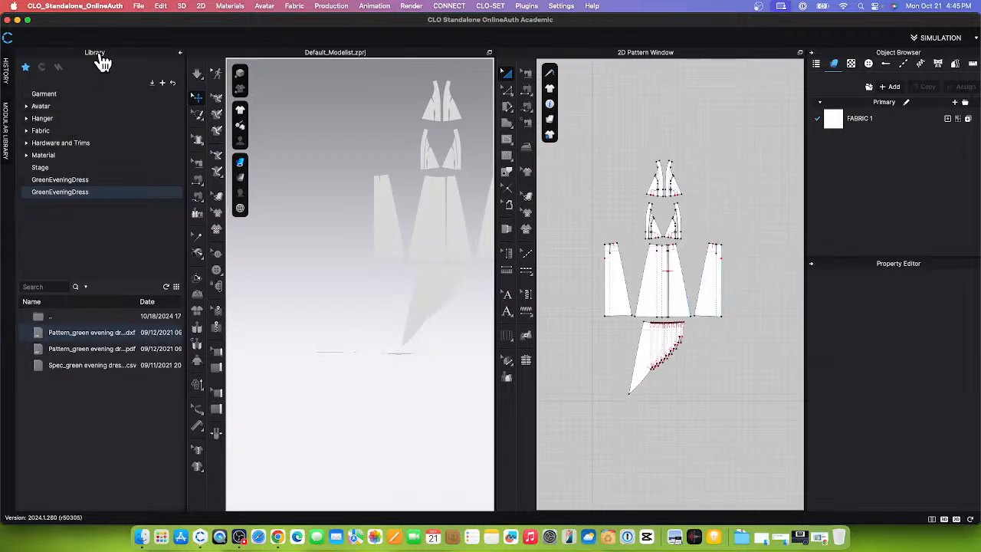
- Load the FV2.1_Mia.avt avatar from the library's Female_V2 avatar folder
click(89, 108)
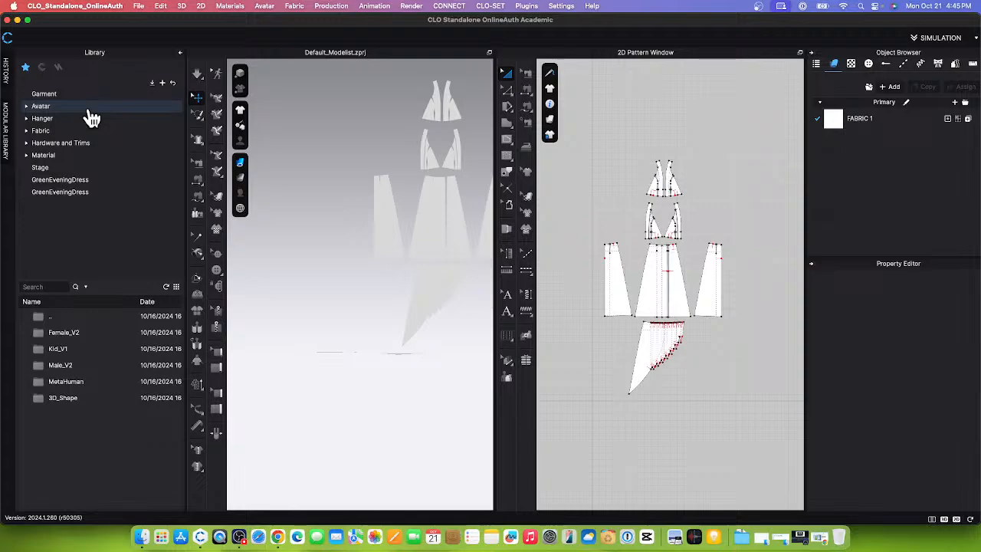
double_click(107, 341)
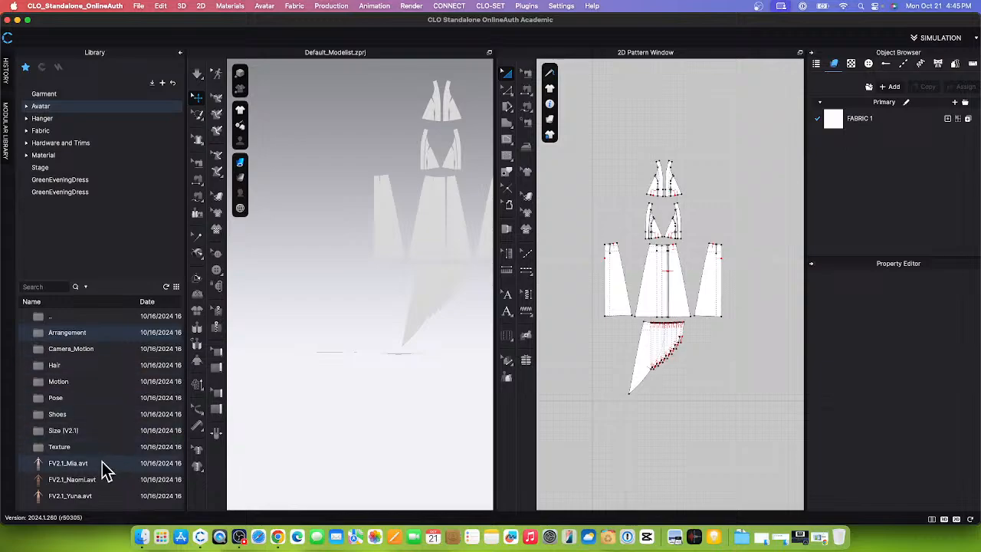
click(67, 463)
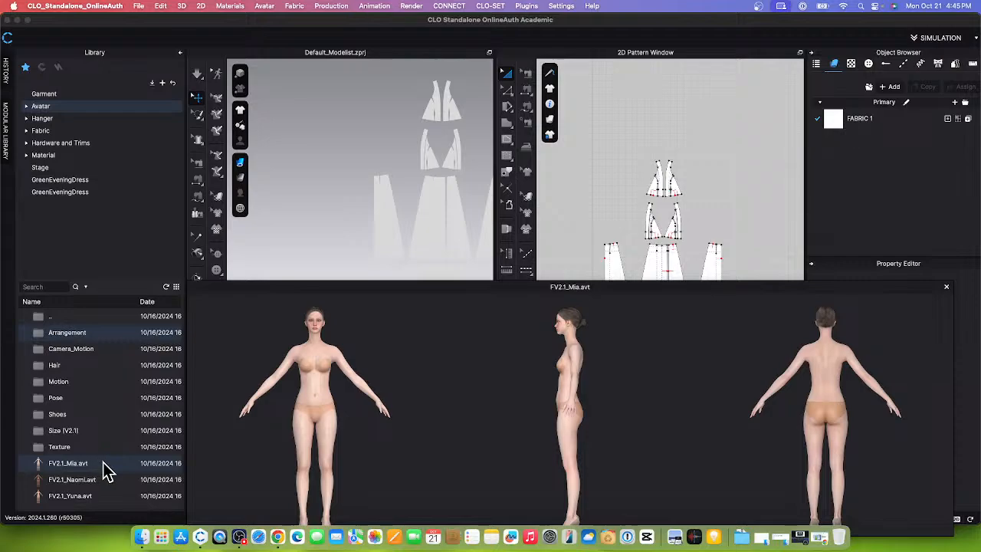
double_click(105, 463)
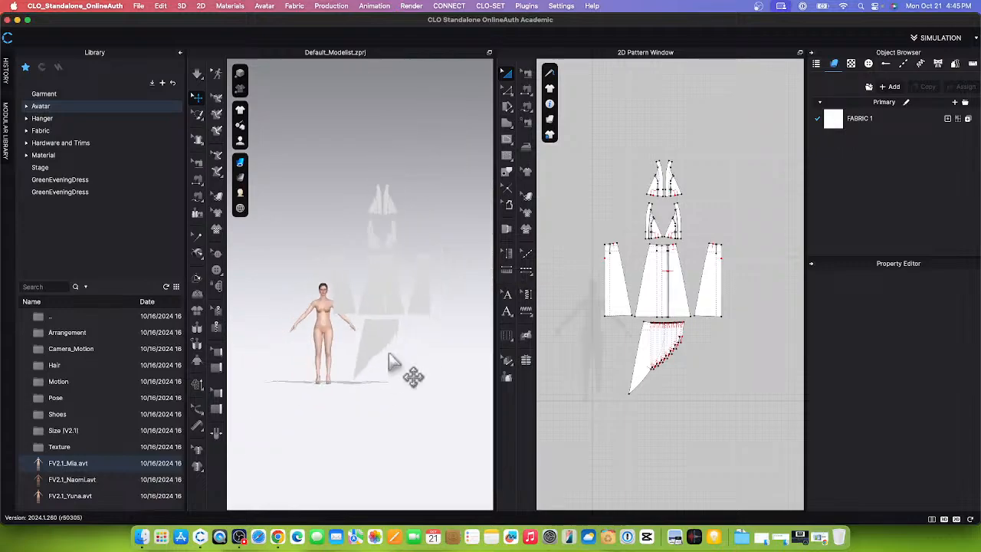
- Turn on the ground grid display beneath the avatar in the 3D window
scroll(391, 360, up, 4)
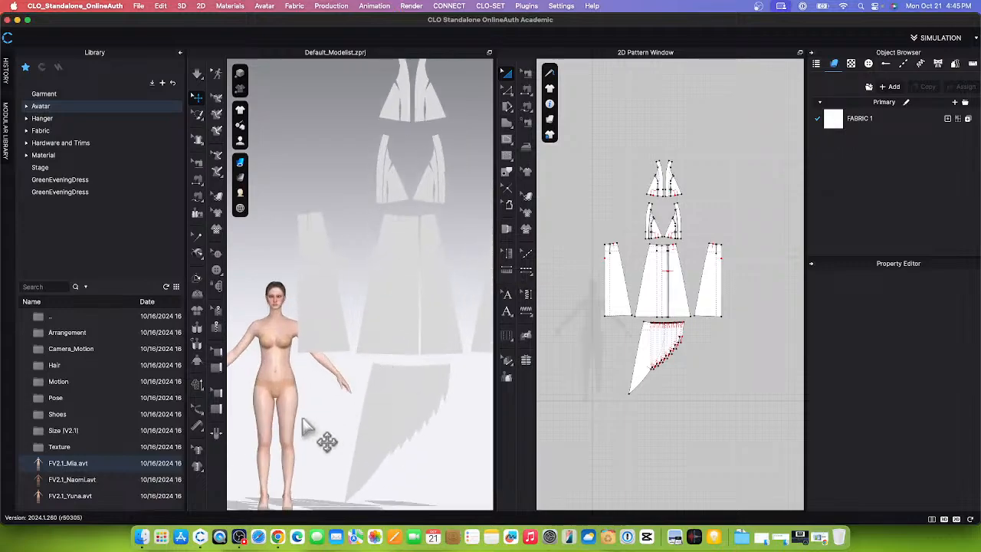
scroll(374, 345, up, 8)
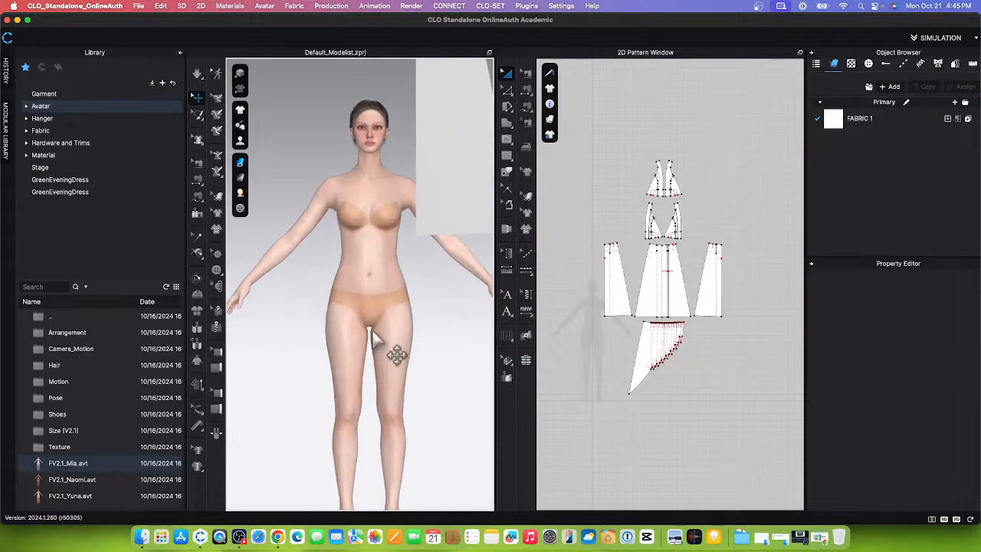
scroll(396, 354, down, 5)
scroll(418, 437, up, 2)
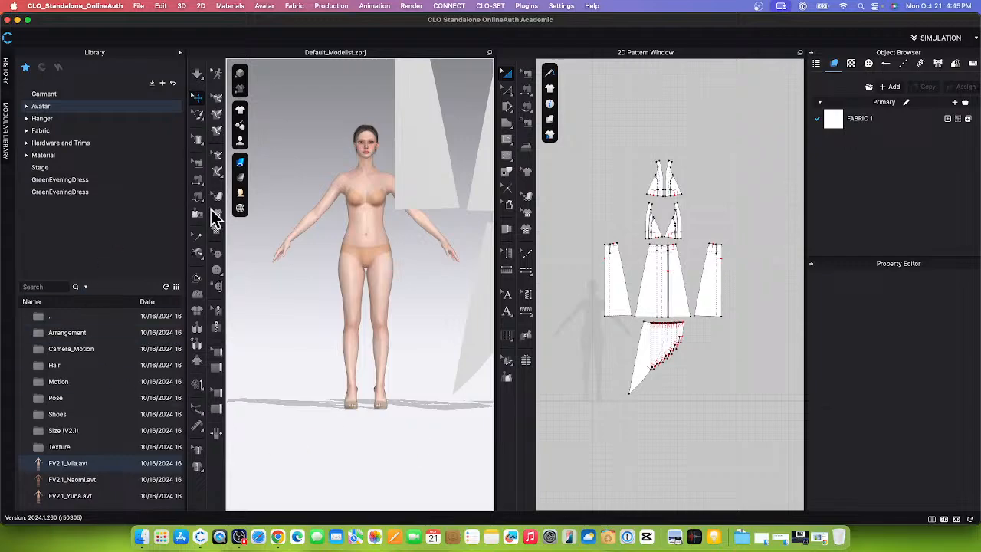
click(240, 210)
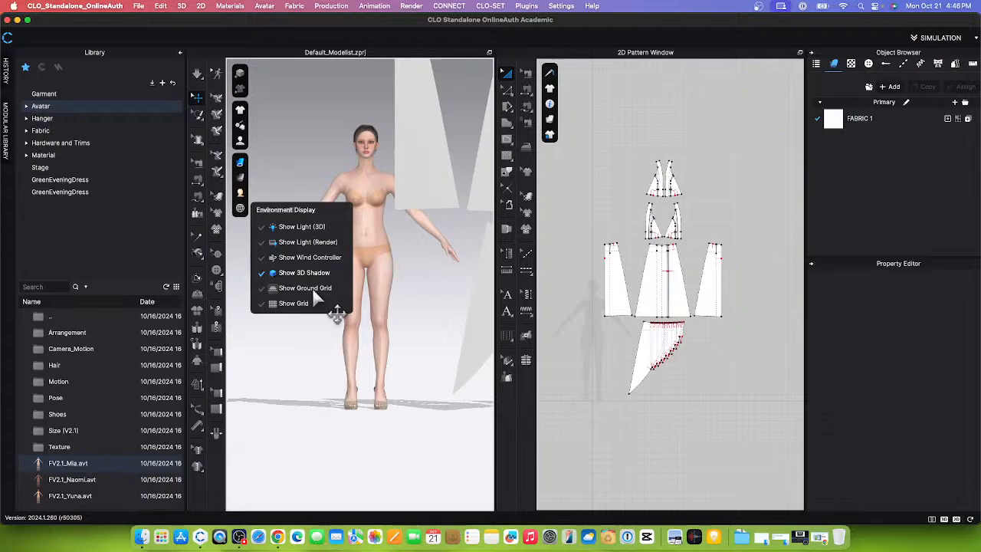
scroll(377, 361, down, 5)
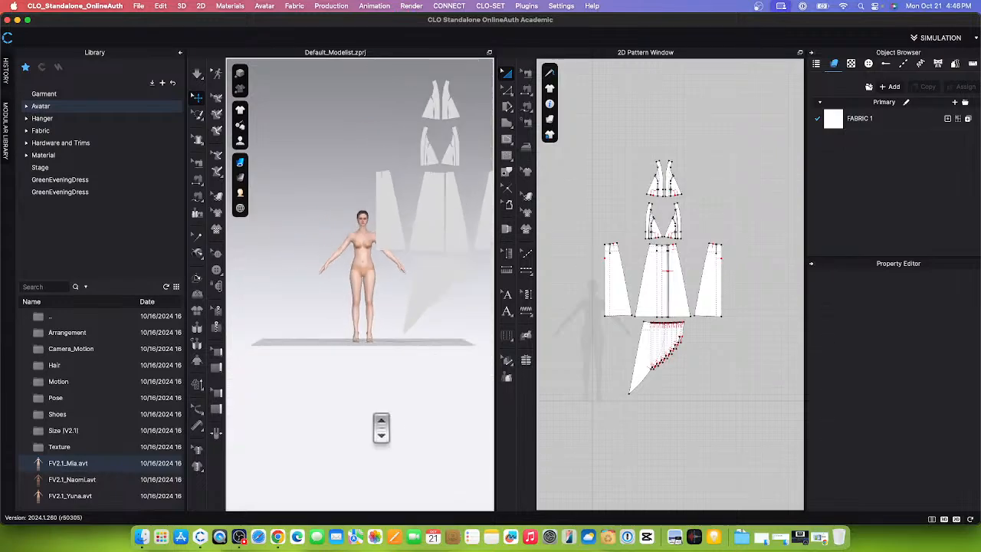
scroll(403, 318, up, 5)
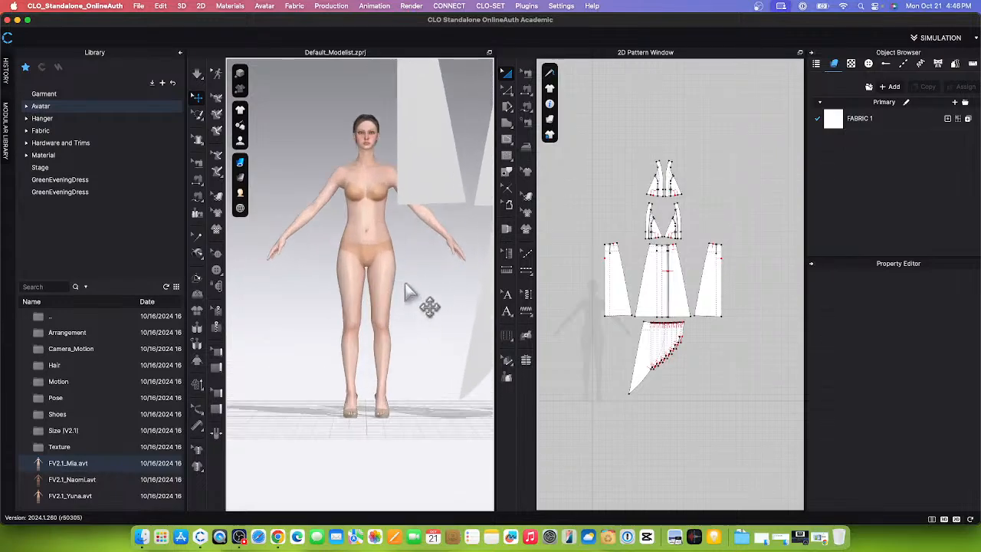
scroll(406, 364, up, 3)
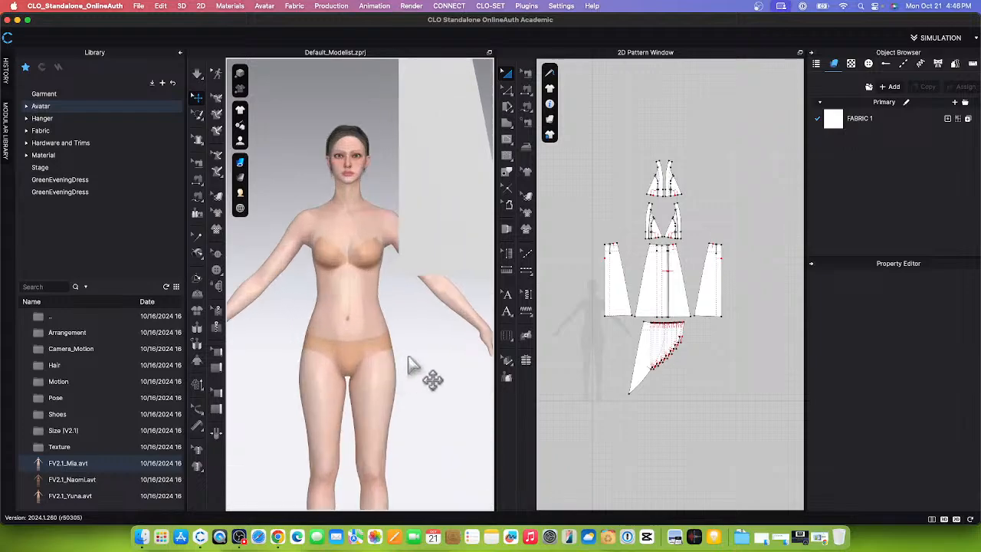
- Load the FV2_Bun_C_SP_V1_BN.zacs hairstyle onto the avatar from the Female_V2 Hair folder
right_drag(407, 364, 451, 379)
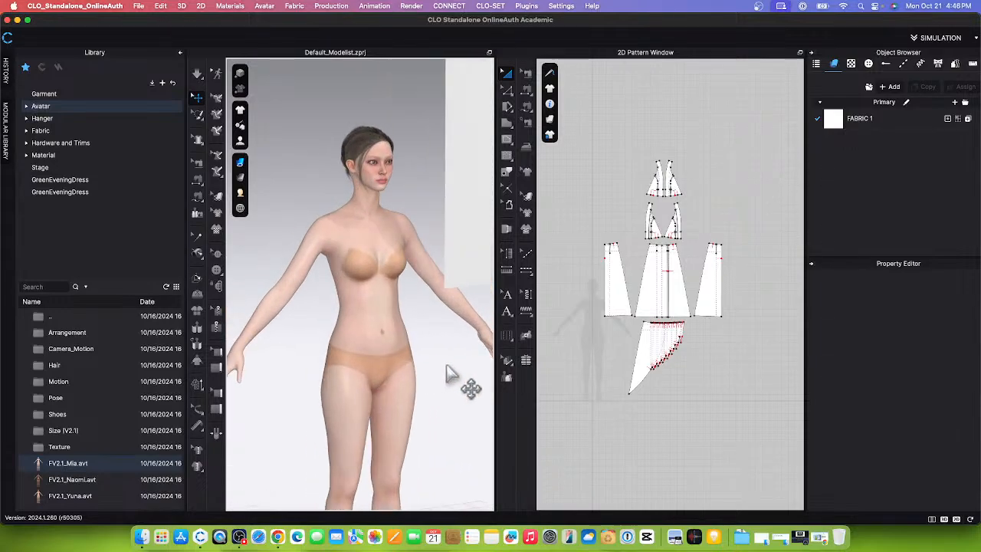
scroll(384, 350, up, 2)
scroll(425, 361, down, 4)
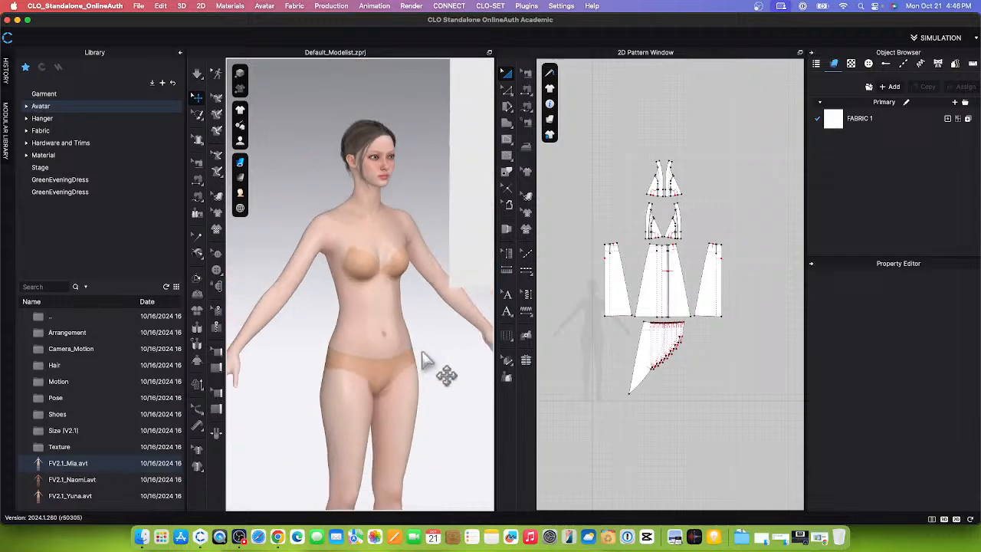
scroll(372, 353, up, 3)
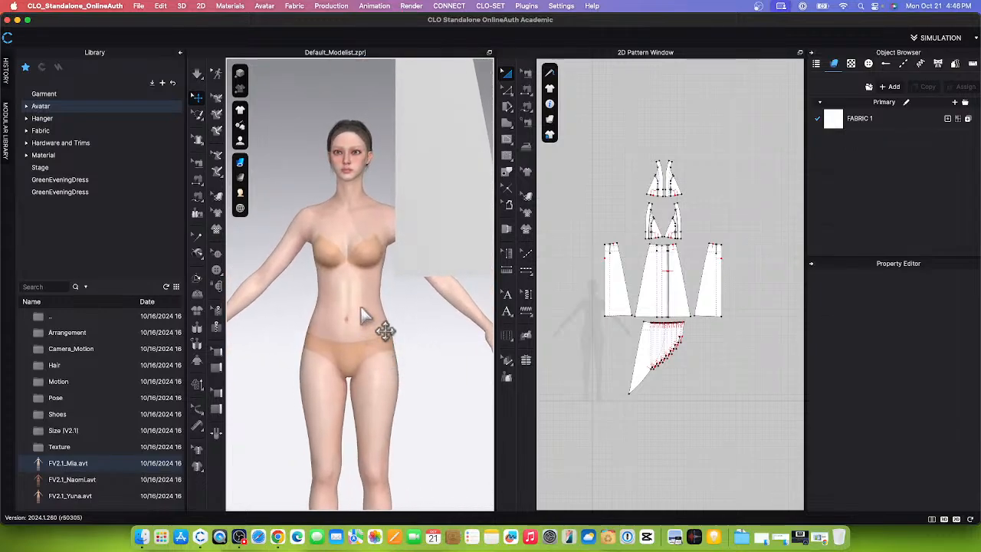
scroll(387, 307, up, 4)
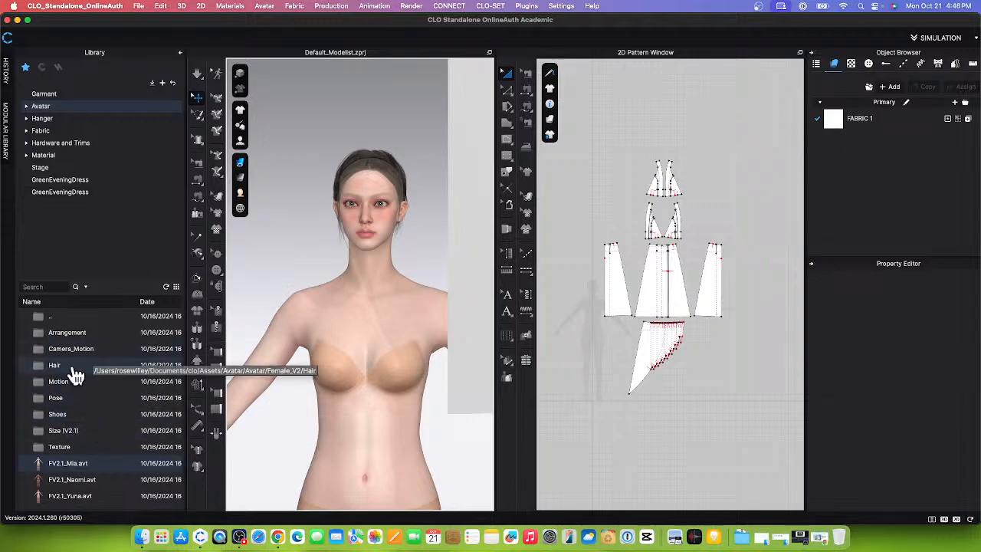
double_click(75, 366)
scroll(110, 438, down, 3)
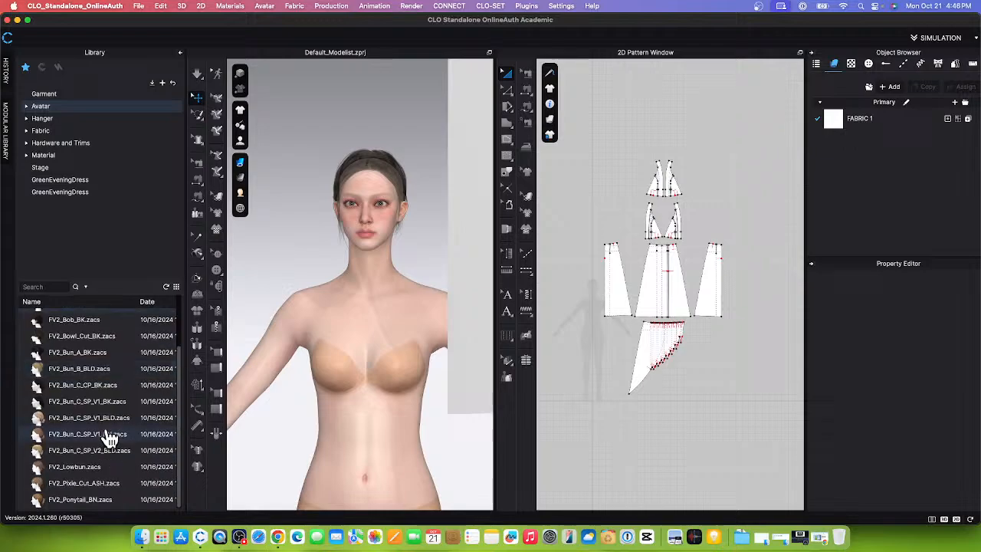
double_click(69, 438)
scroll(355, 325, up, 3)
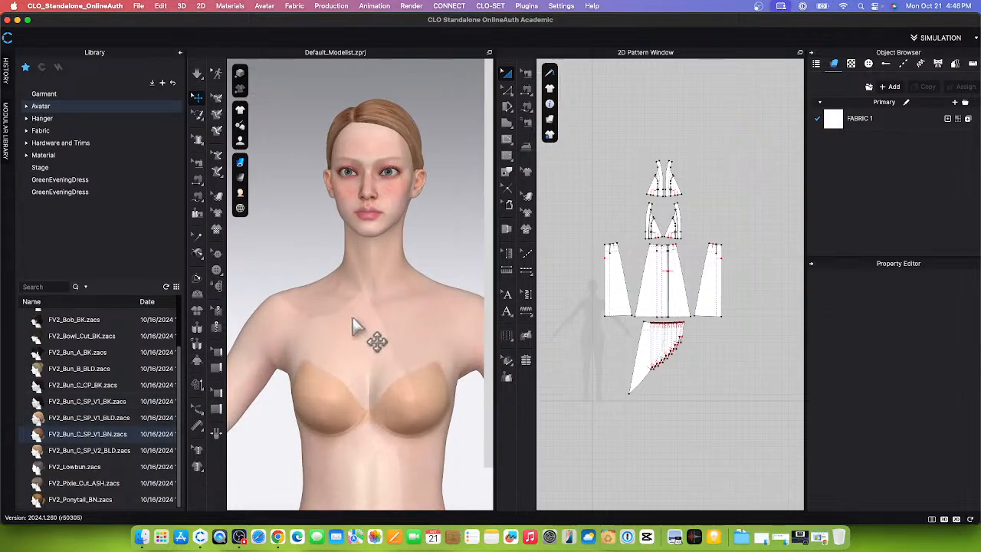
- Examine the avatar's bun hairstyle from an angle and return to the front view
right_drag(353, 326, 370, 262)
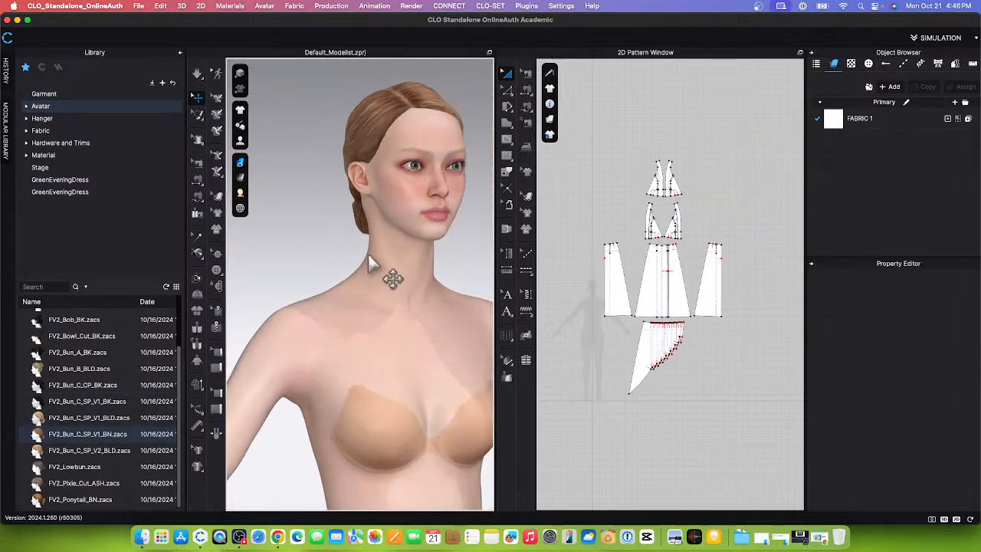
scroll(369, 268, down, 4)
scroll(383, 288, up, 2)
scroll(387, 288, down, 2)
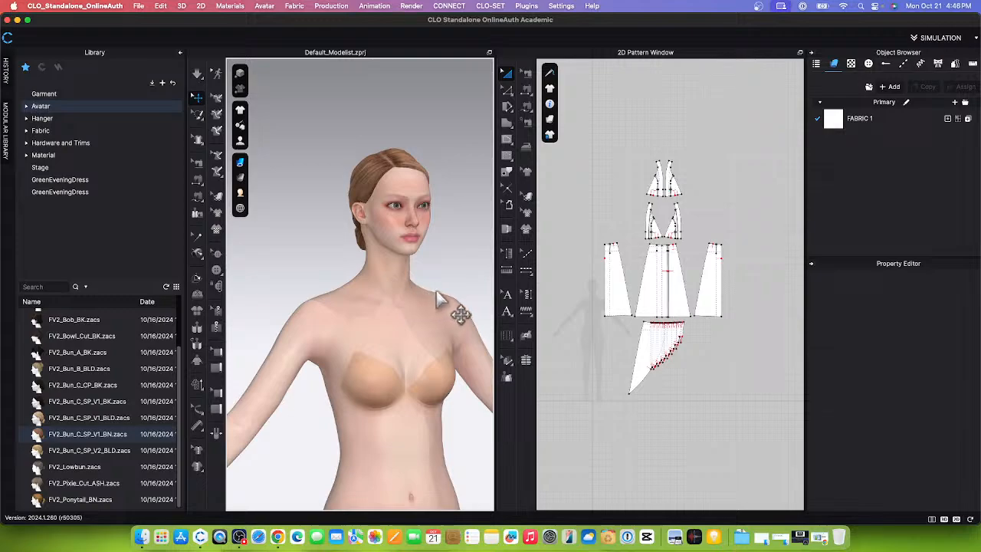
mouse_move(436, 291)
right_down()
mouse_move(387, 291)
mouse_move(455, 307)
mouse_move(458, 292)
mouse_move(447, 293)
right_up()
scroll(394, 244, up, 3)
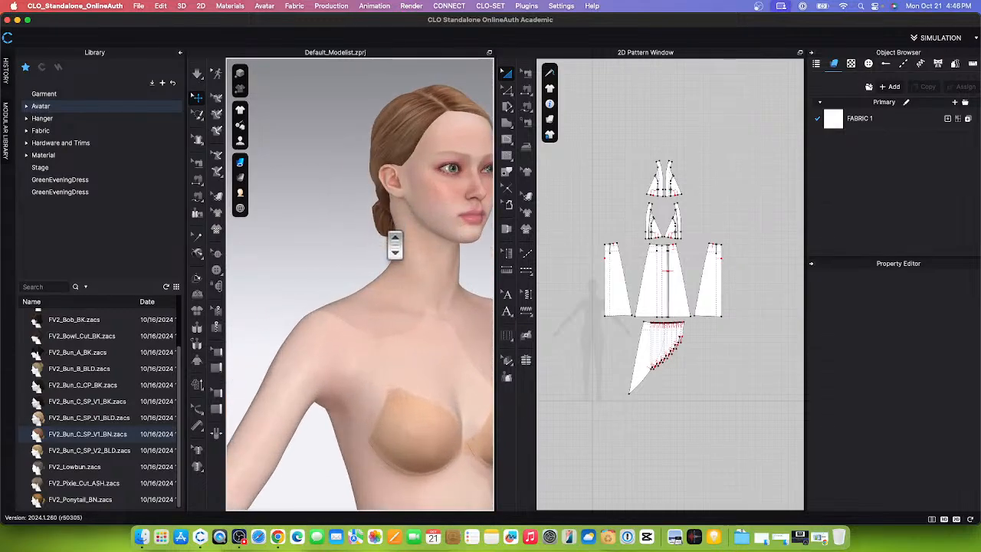
scroll(395, 243, up, 2)
scroll(414, 238, down, 4)
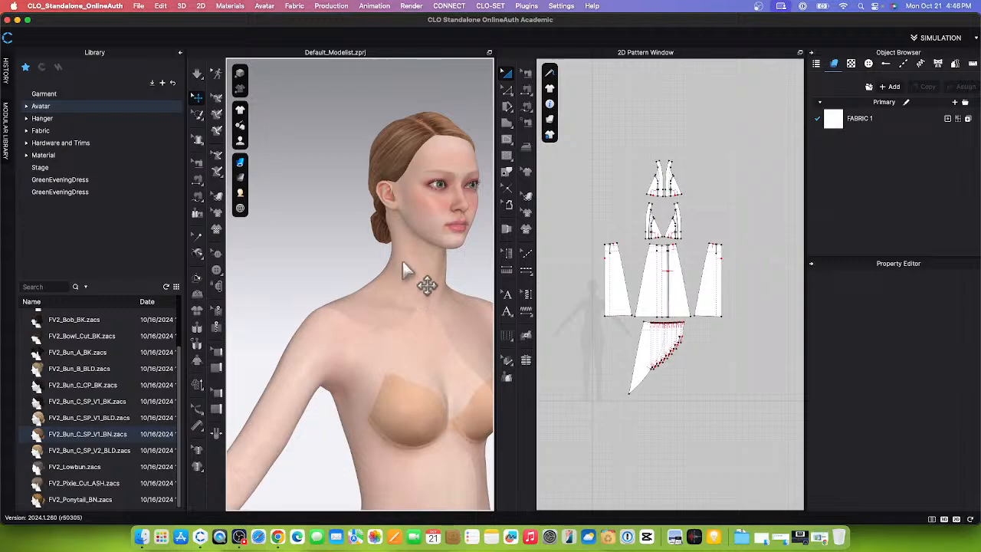
scroll(404, 264, down, 5)
scroll(379, 261, up, 2)
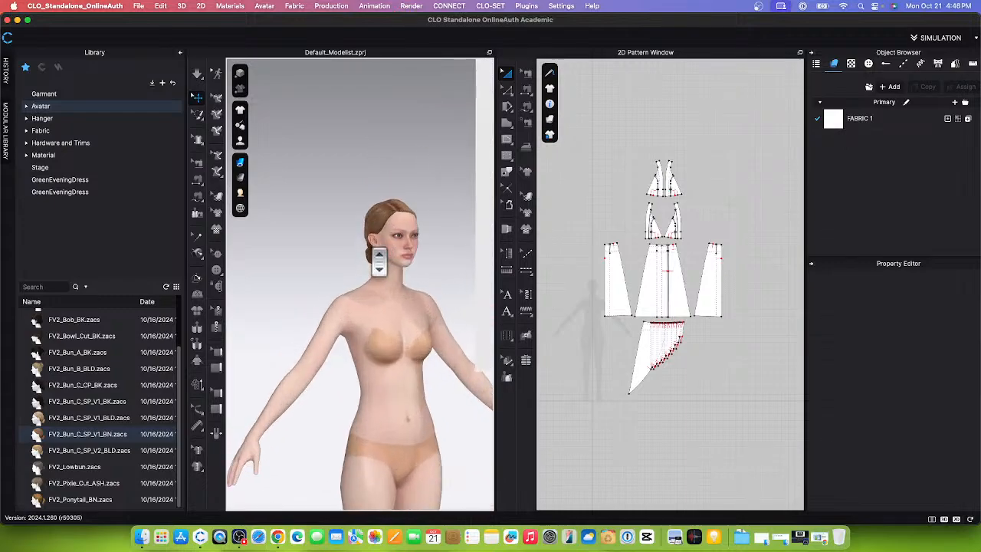
scroll(378, 260, down, 2)
key(2)
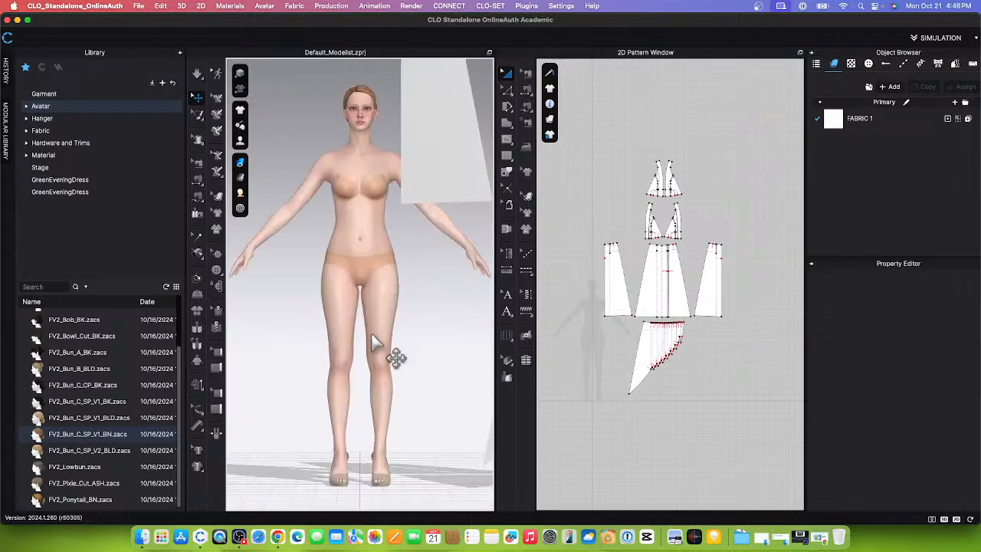
- Move all the pattern pieces together in the 2D window, farther away from the avatar silhouette, and deselect them
scroll(390, 384, down, 6)
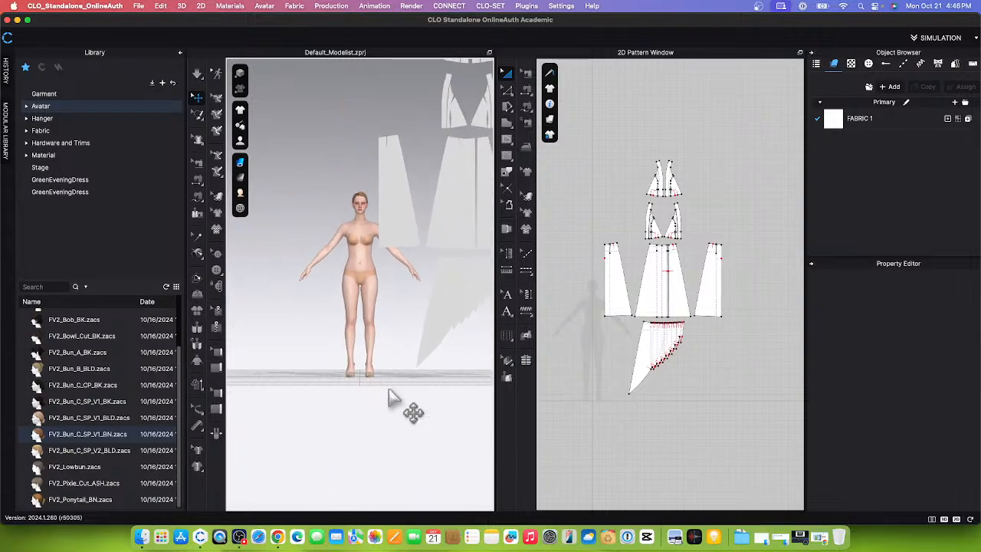
scroll(652, 274, down, 3)
scroll(653, 274, down, 1)
scroll(657, 335, up, 4)
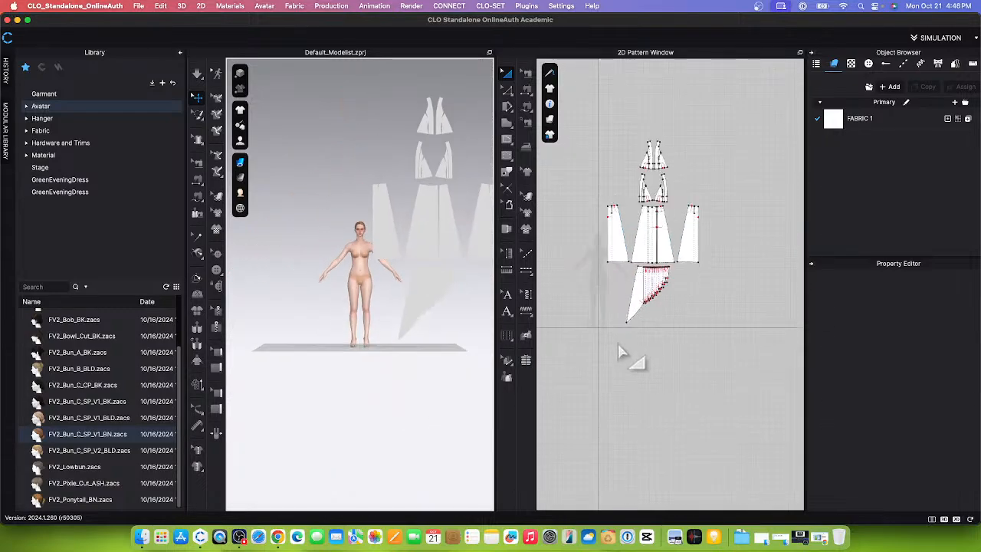
scroll(615, 330, down, 2)
drag(574, 149, 751, 356)
scroll(714, 301, up, 5)
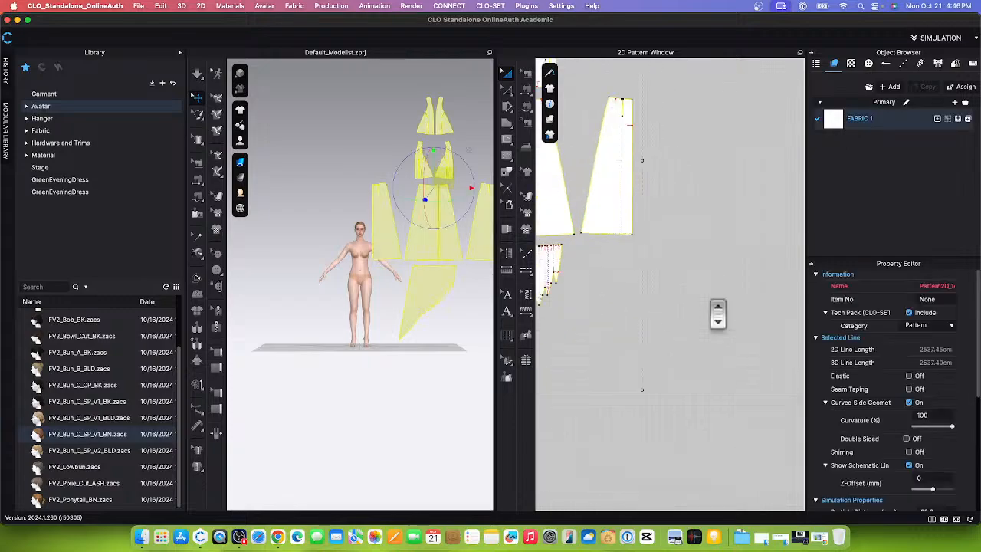
scroll(726, 302, down, 3)
scroll(575, 283, up, 3)
scroll(630, 279, down, 2)
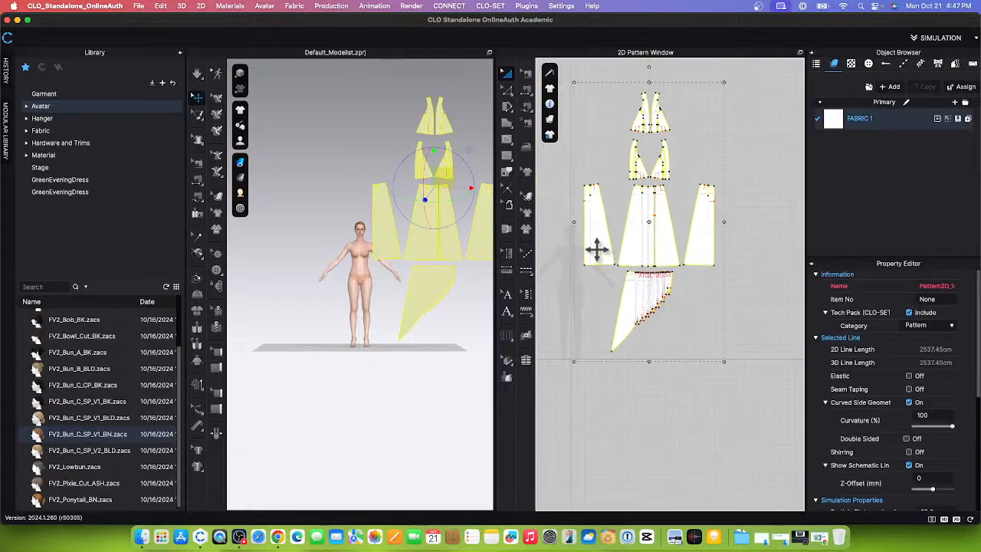
drag(597, 247, 629, 259)
scroll(608, 344, down, 2)
scroll(643, 288, up, 4)
click(613, 418)
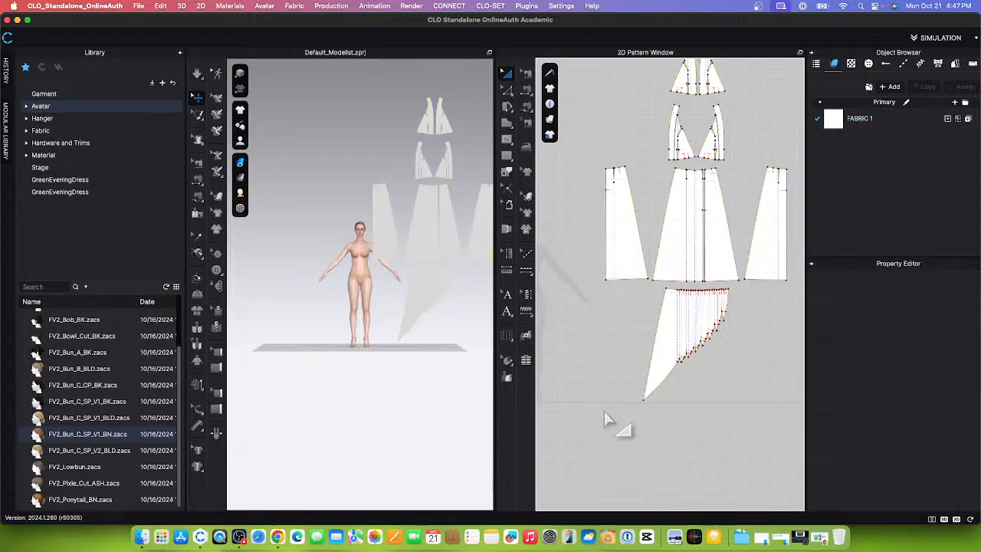
- Reset the 3D arrangement of all pattern pieces to match their 2D layout
scroll(617, 422, down, 2)
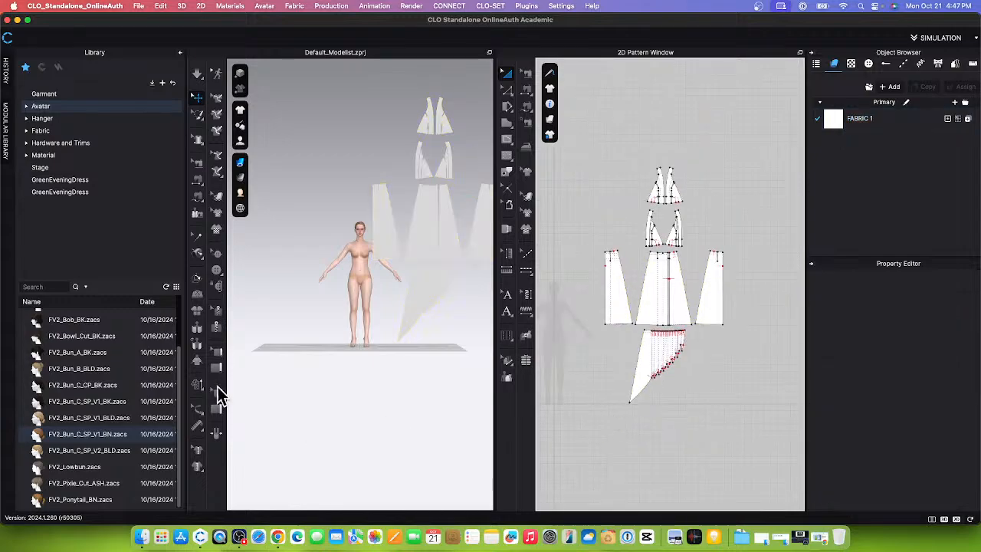
click(199, 312)
scroll(431, 291, down, 3)
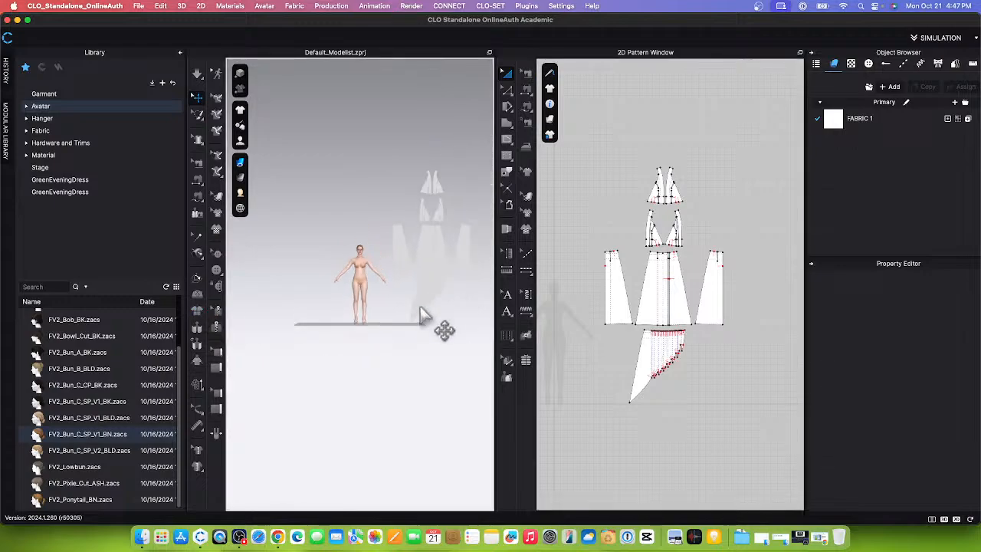
scroll(434, 297, up, 2)
scroll(437, 299, up, 5)
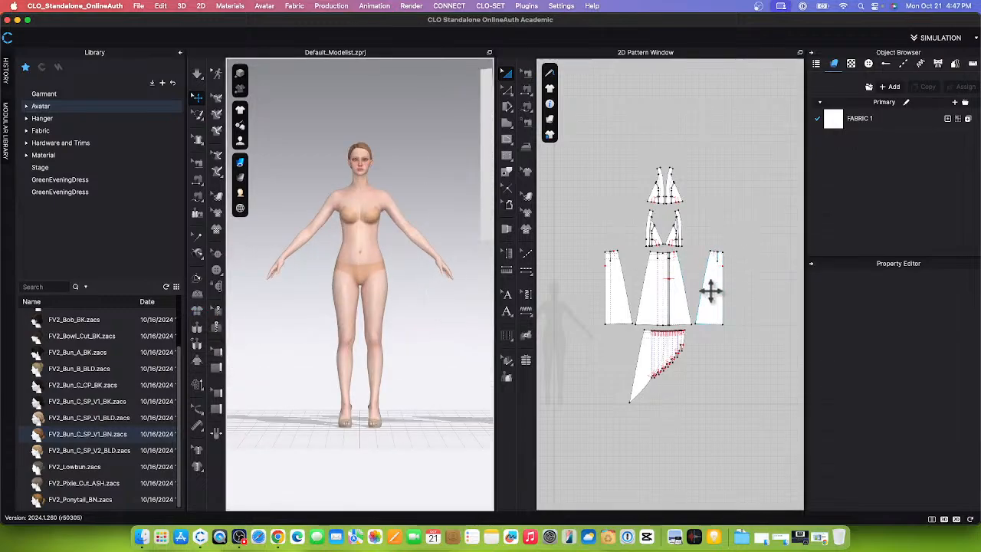
- Examine the skirt, pleated and bodice pattern pieces in the 2D window
scroll(711, 289, down, 2)
scroll(717, 322, up, 5)
scroll(725, 337, down, 3)
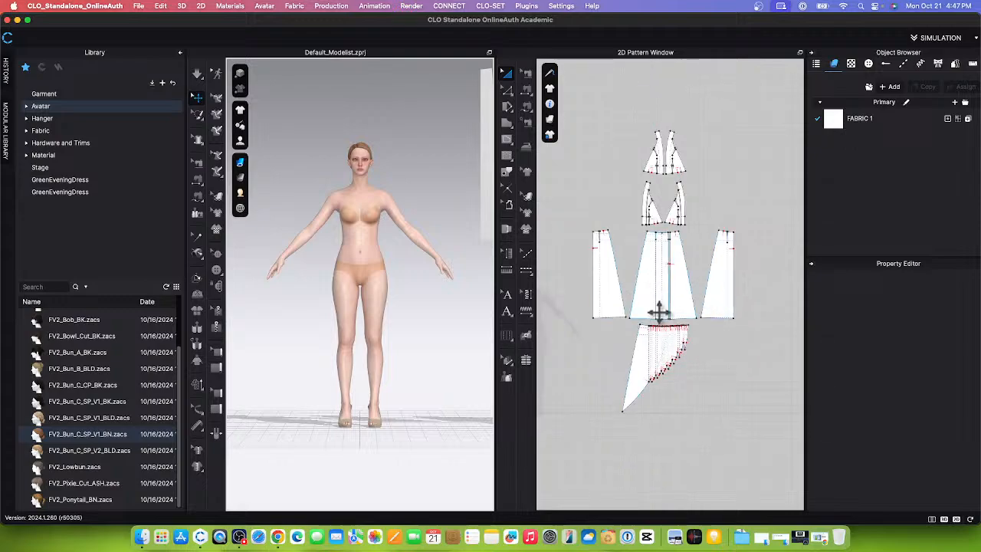
scroll(659, 310, up, 3)
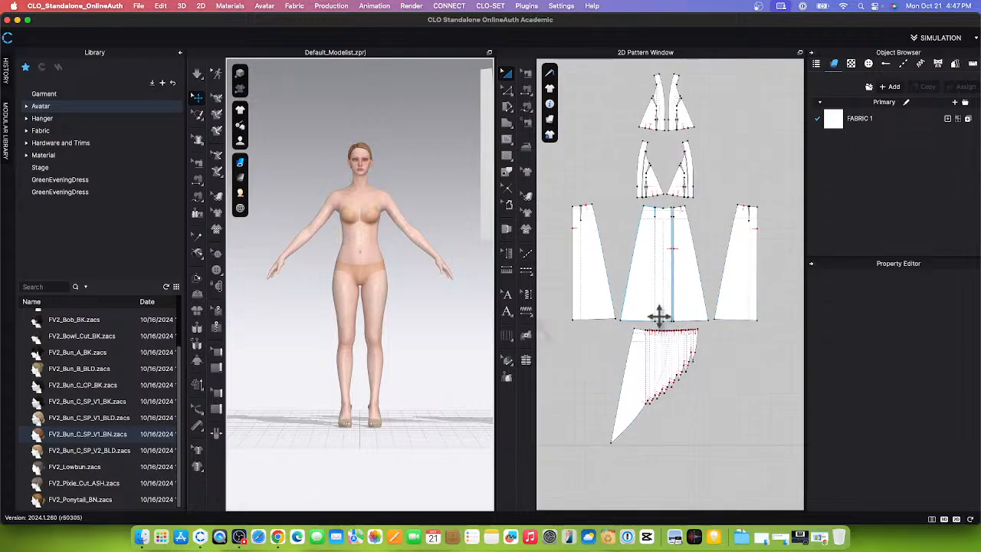
scroll(657, 312, down, 3)
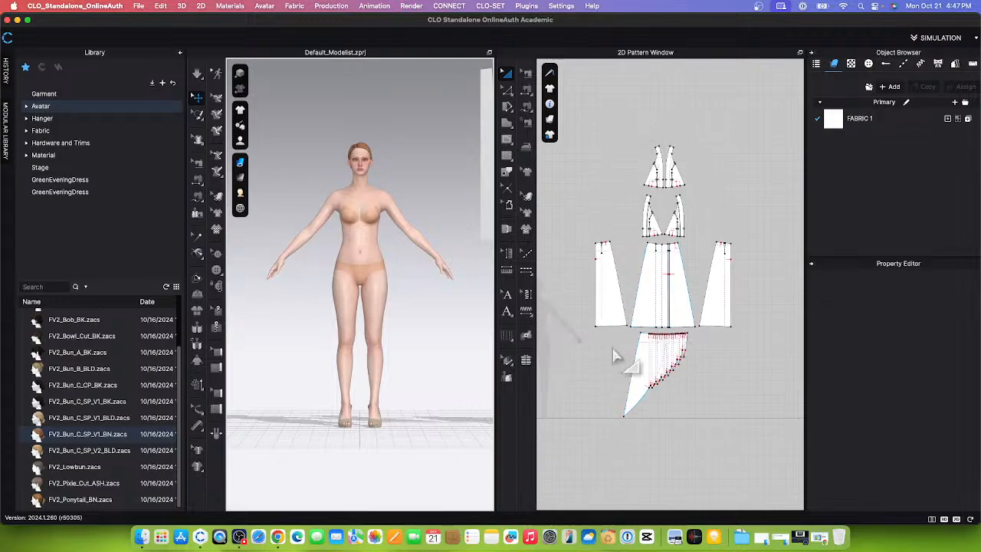
scroll(689, 277, up, 4)
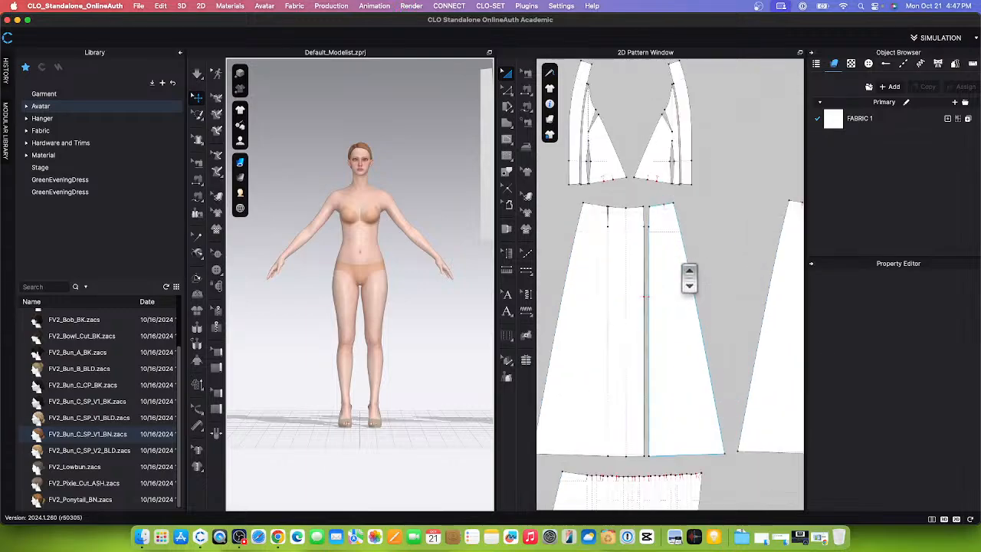
scroll(689, 277, down, 4)
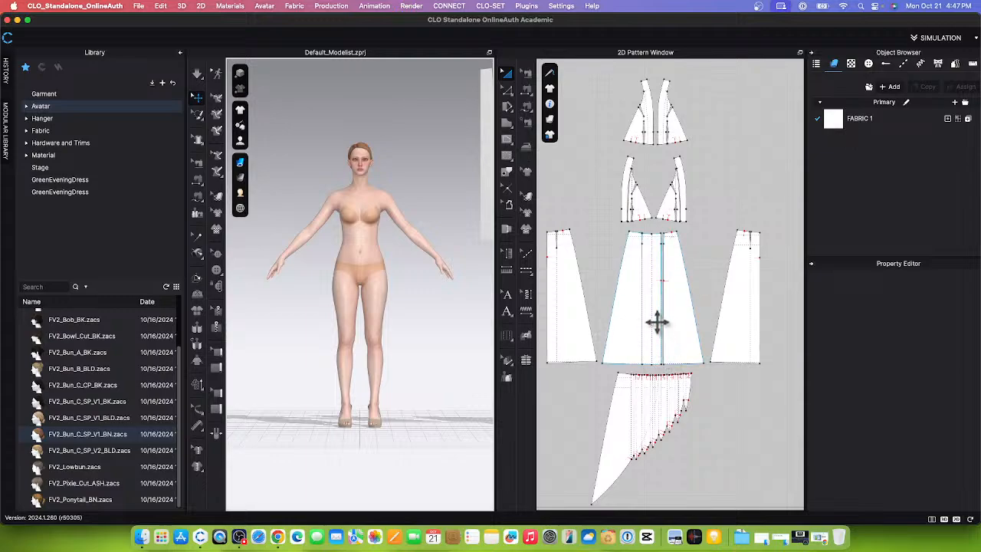
scroll(657, 323, down, 2)
scroll(657, 323, up, 5)
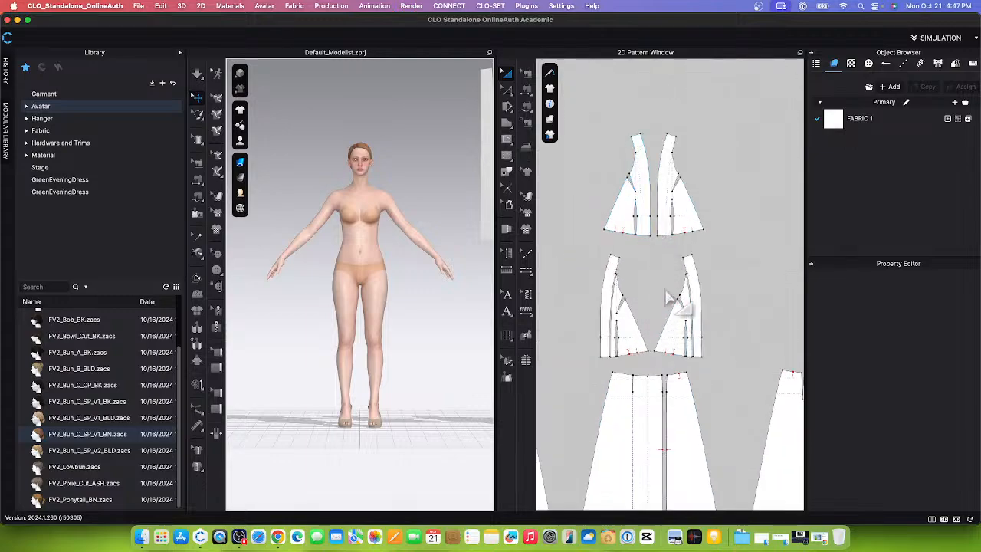
scroll(622, 351, up, 2)
scroll(641, 346, down, 3)
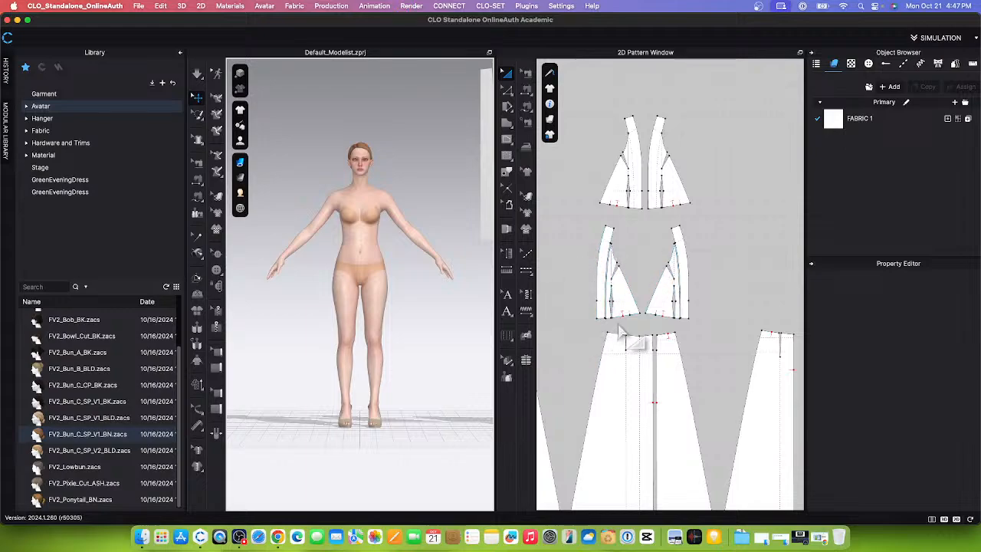
scroll(623, 331, up, 2)
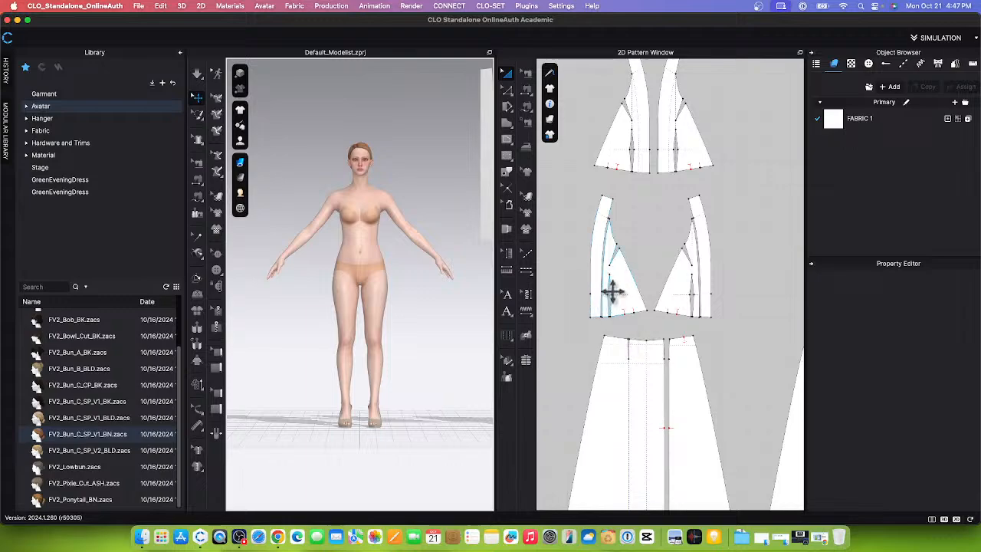
scroll(612, 289, down, 2)
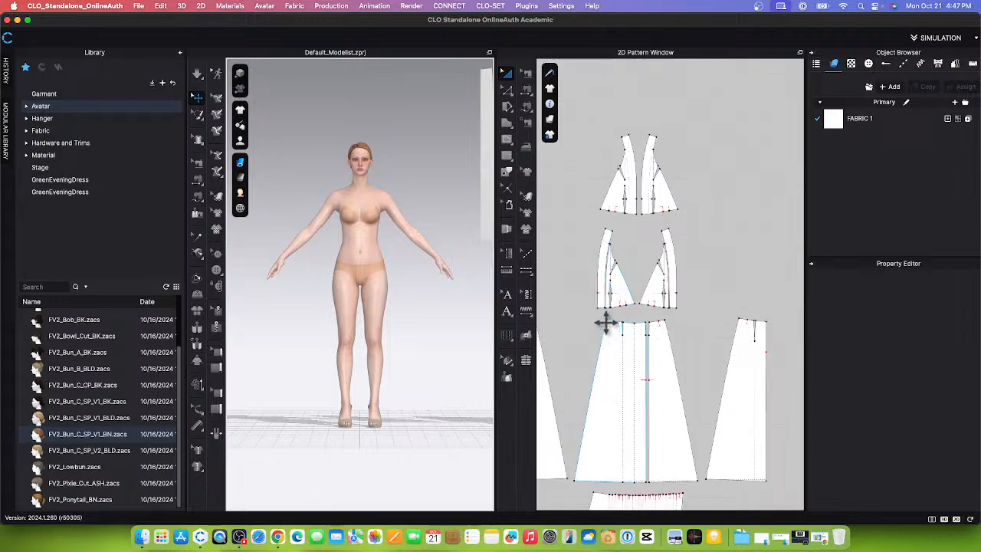
- Delete the lower pair of bodice pieces, directly above the centre skirt panels, from the 2D pattern
drag(561, 217, 703, 328)
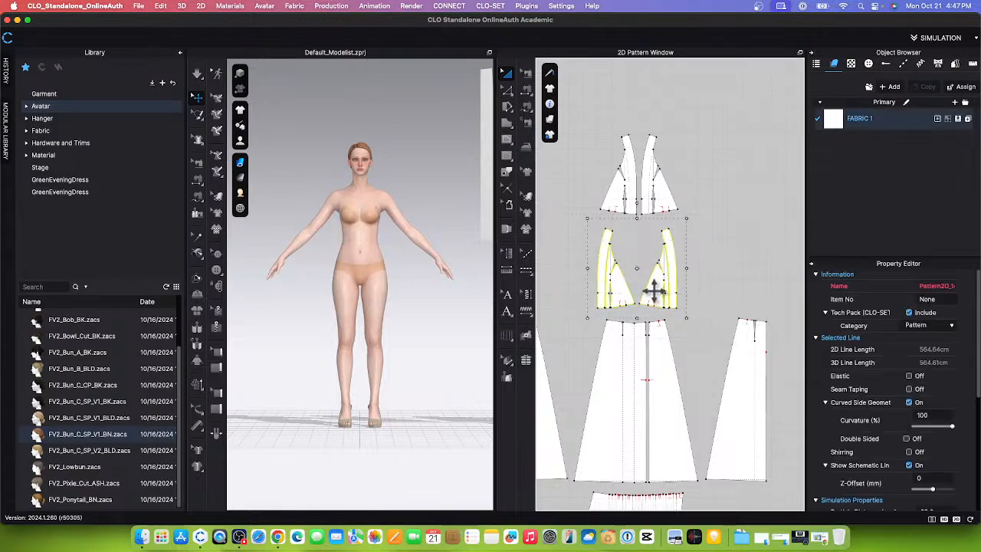
right_click(654, 289)
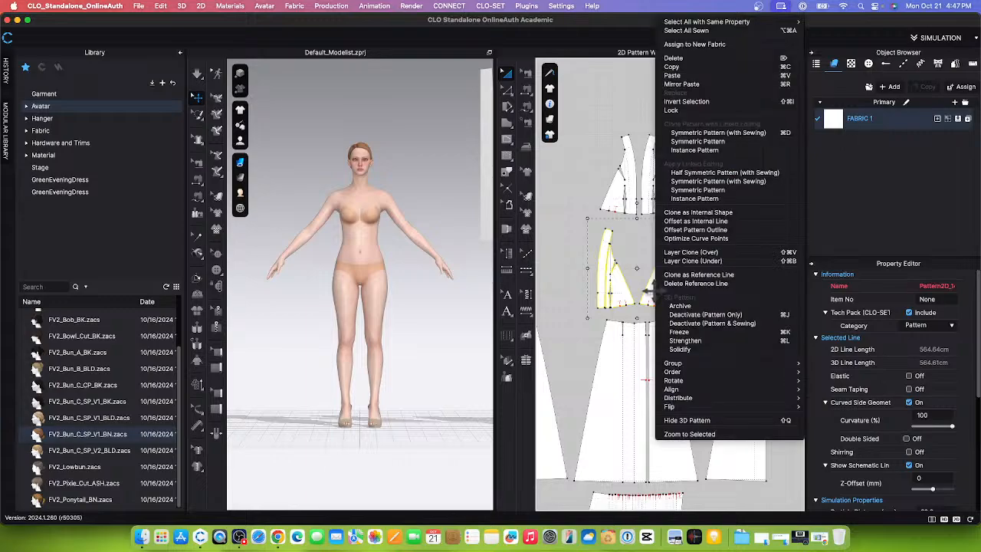
click(696, 59)
- Examine the remaining pattern pieces, focusing on the gap between the two centre skirt panels
scroll(664, 243, down, 5)
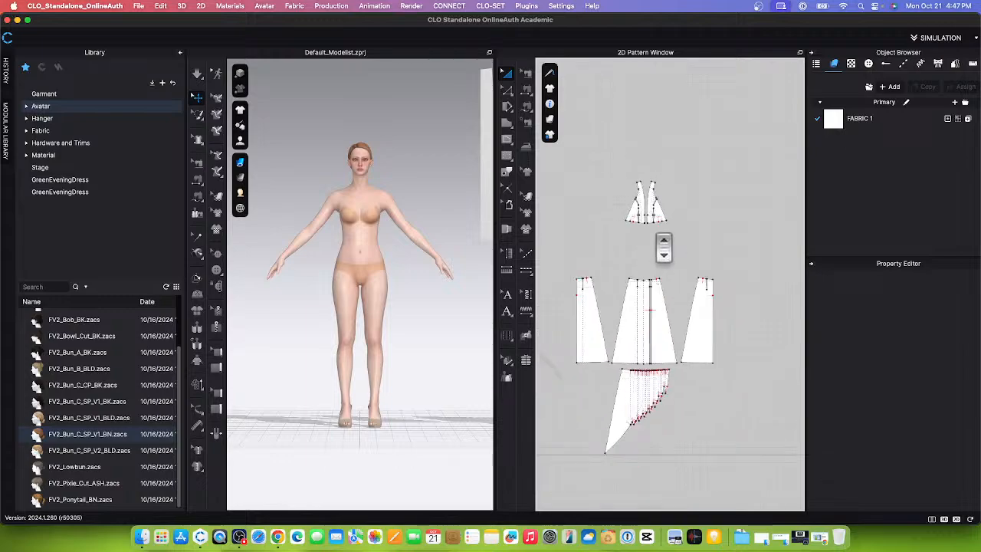
scroll(640, 350, up, 4)
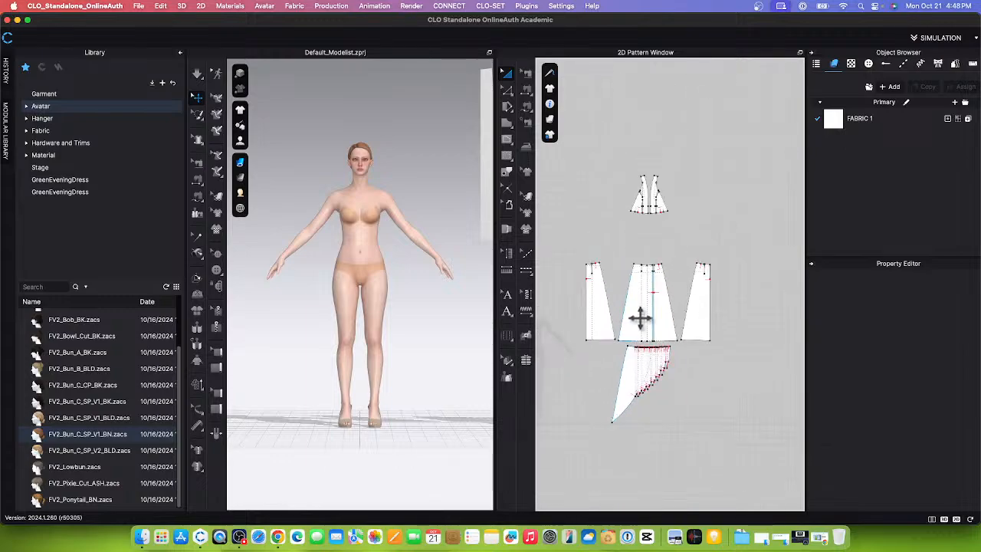
scroll(656, 192, up, 3)
scroll(657, 239, down, 1)
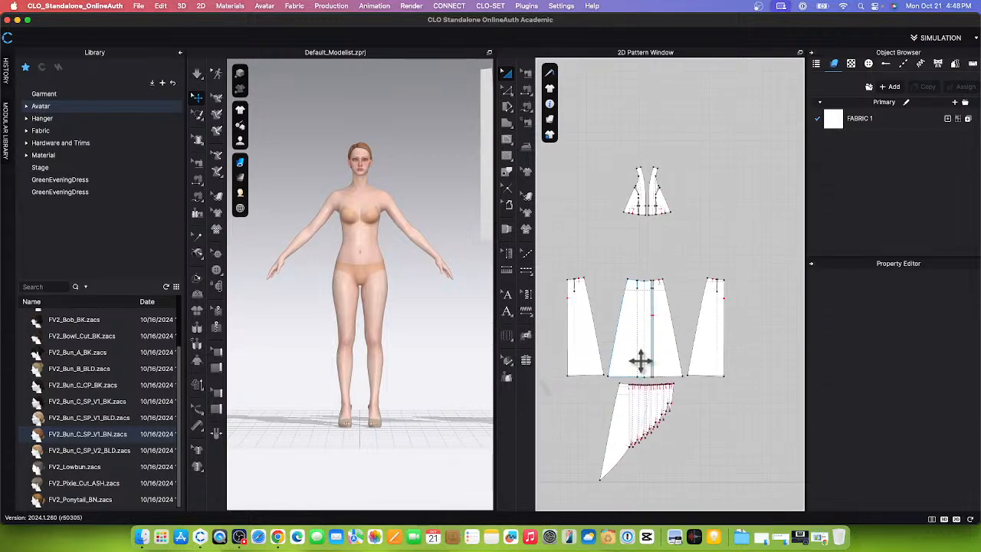
scroll(642, 361, up, 4)
scroll(662, 261, up, 2)
scroll(663, 306, down, 2)
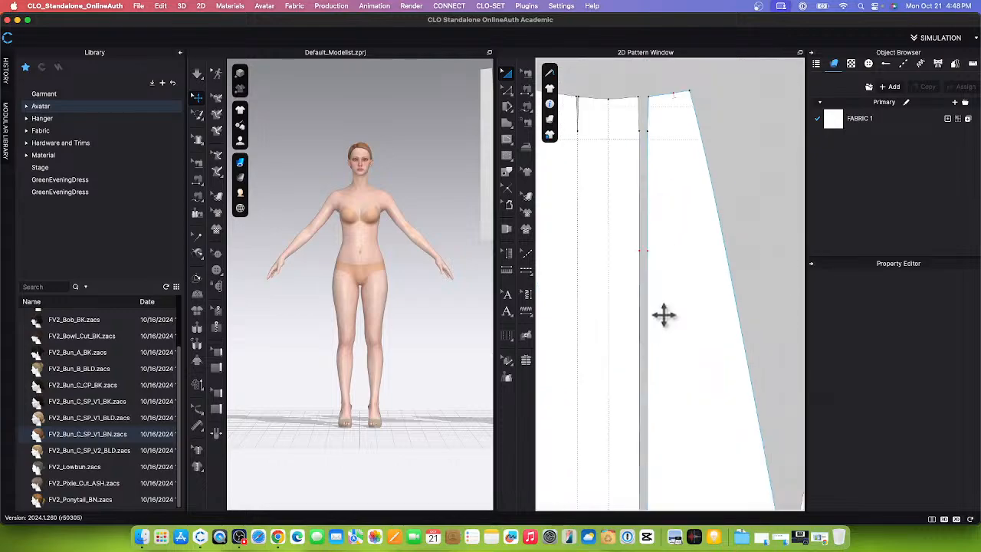
- Merge the two centre skirt panels into one piece along their facing vertical edges
scroll(643, 335, down, 1)
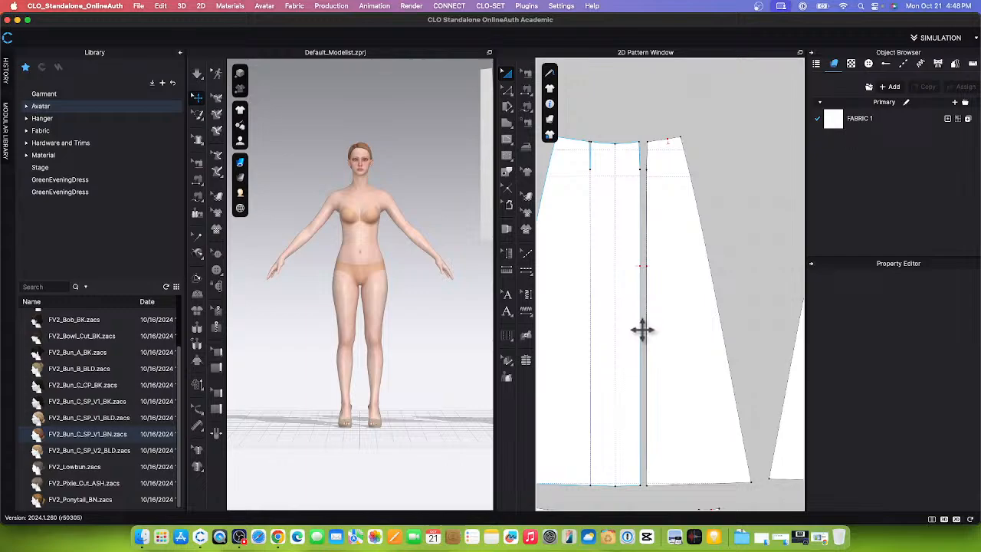
click(508, 91)
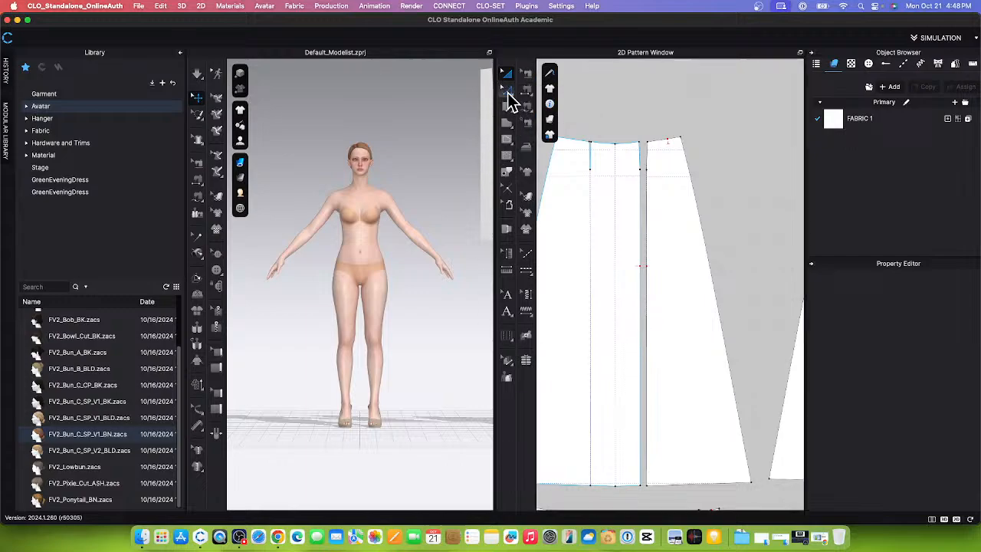
click(646, 337)
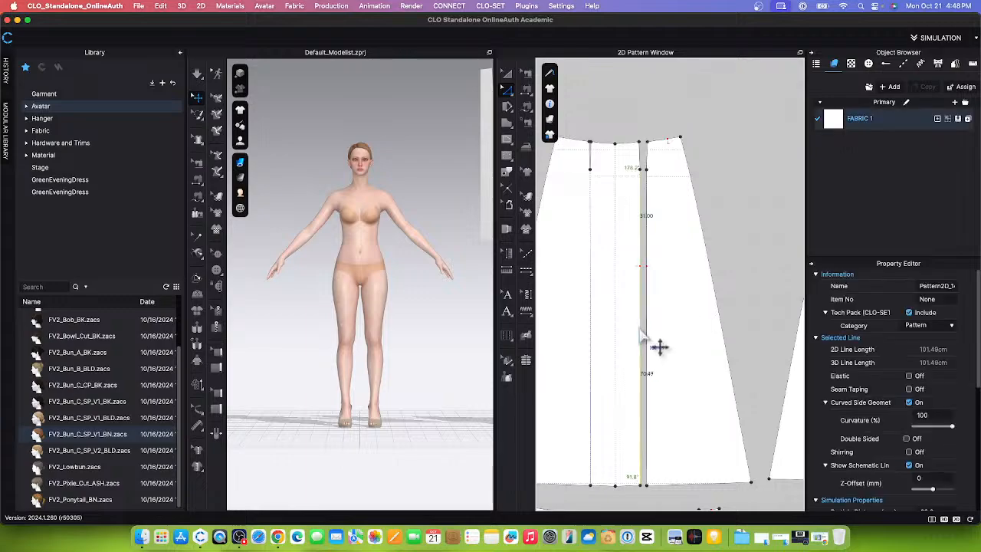
shift+click(650, 335)
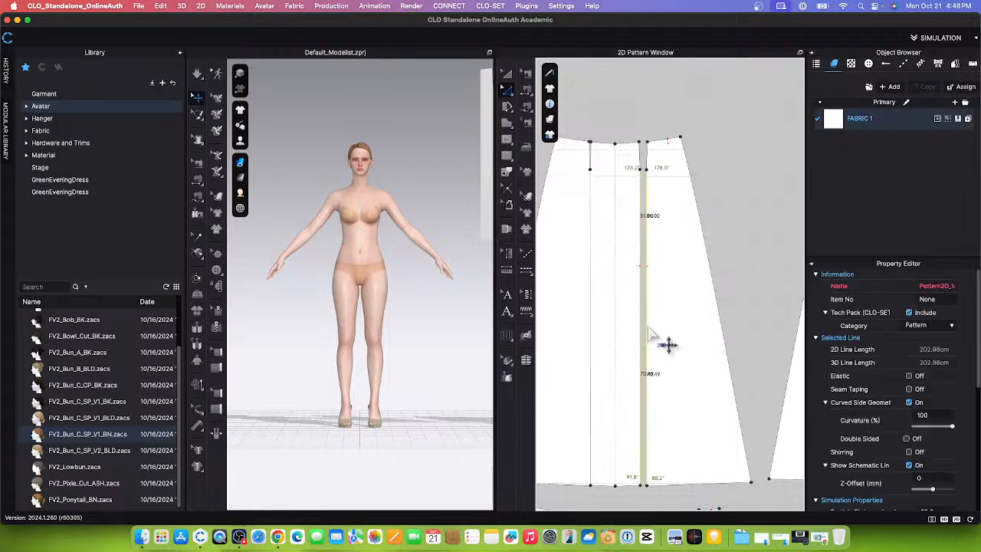
right_click(650, 334)
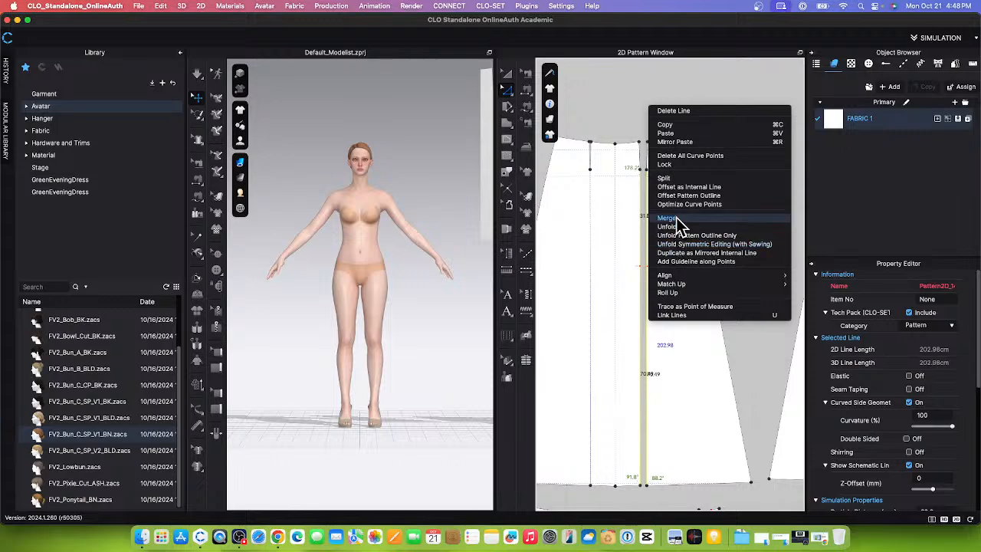
click(667, 217)
- Examine the waist dart of the merged centre skirt panel and the zigzag edge of the pleated piece
scroll(671, 219, down, 5)
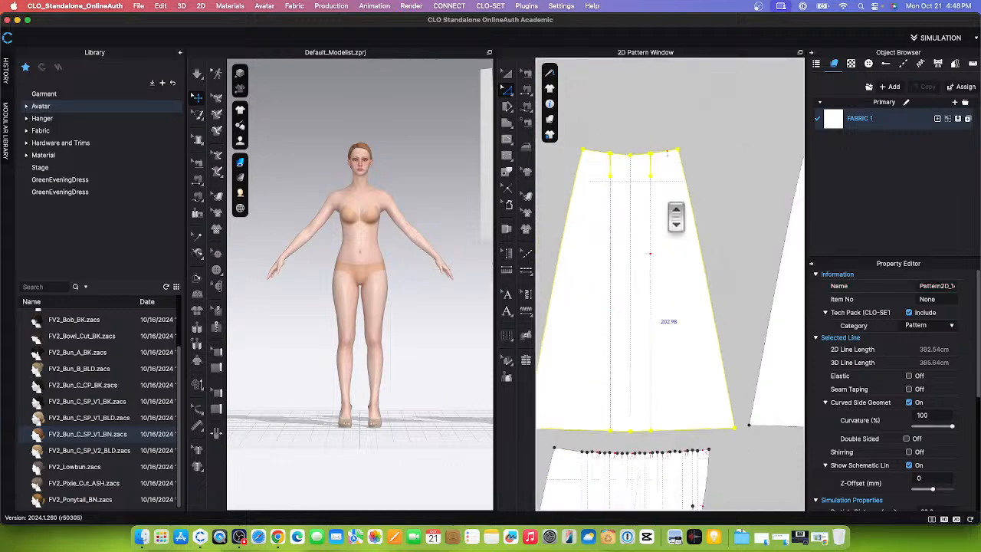
scroll(678, 222, up, 8)
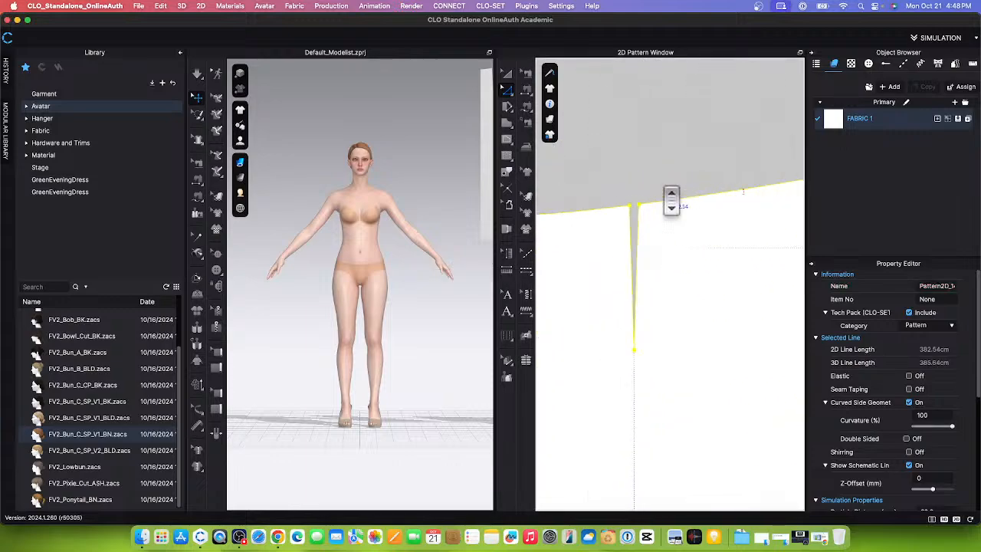
scroll(674, 223, down, 2)
scroll(675, 223, up, 4)
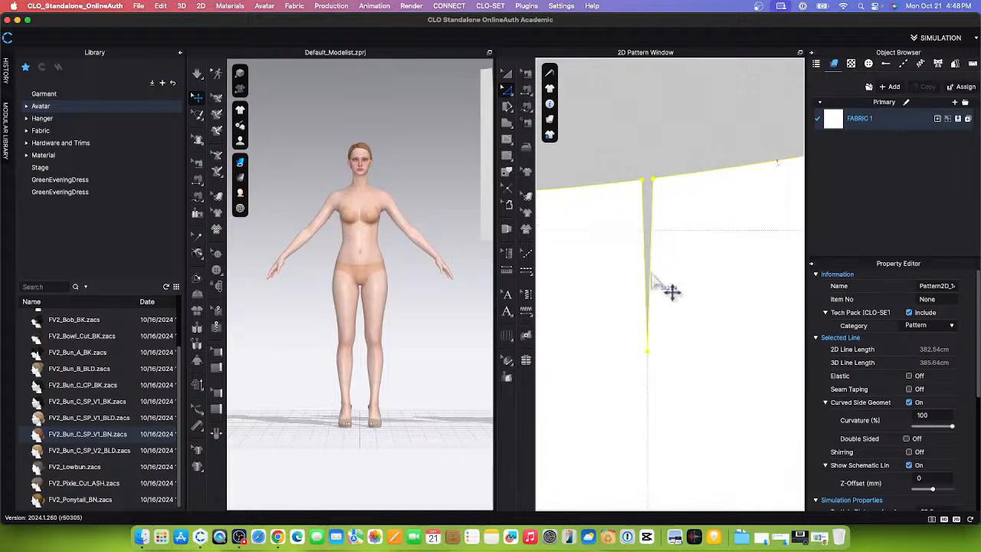
scroll(667, 222, down, 8)
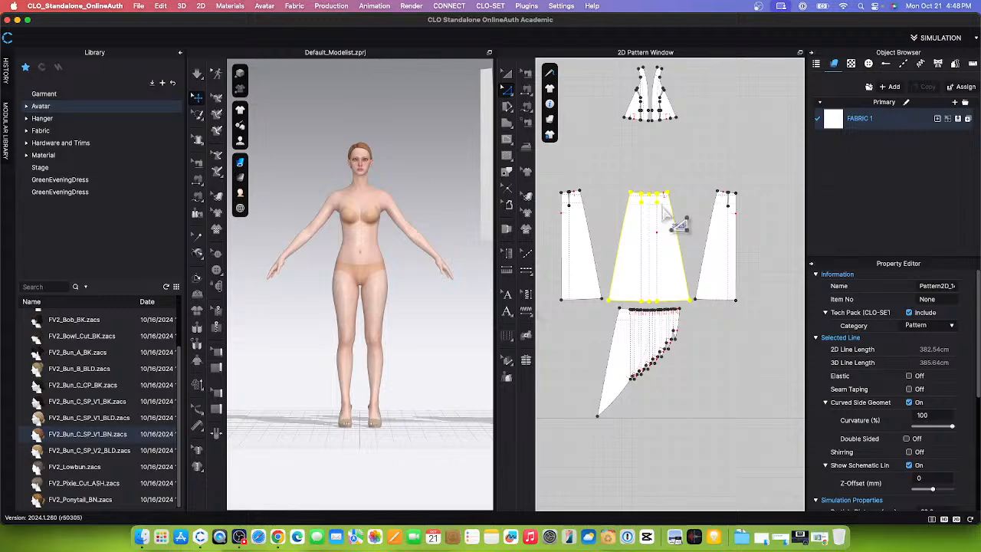
scroll(652, 80, up, 5)
scroll(653, 82, down, 7)
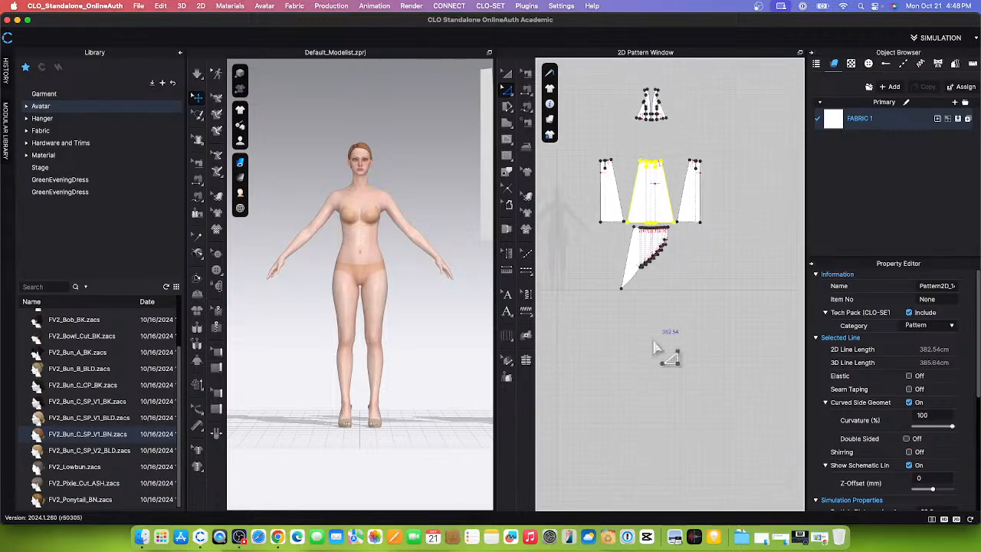
scroll(659, 268, up, 6)
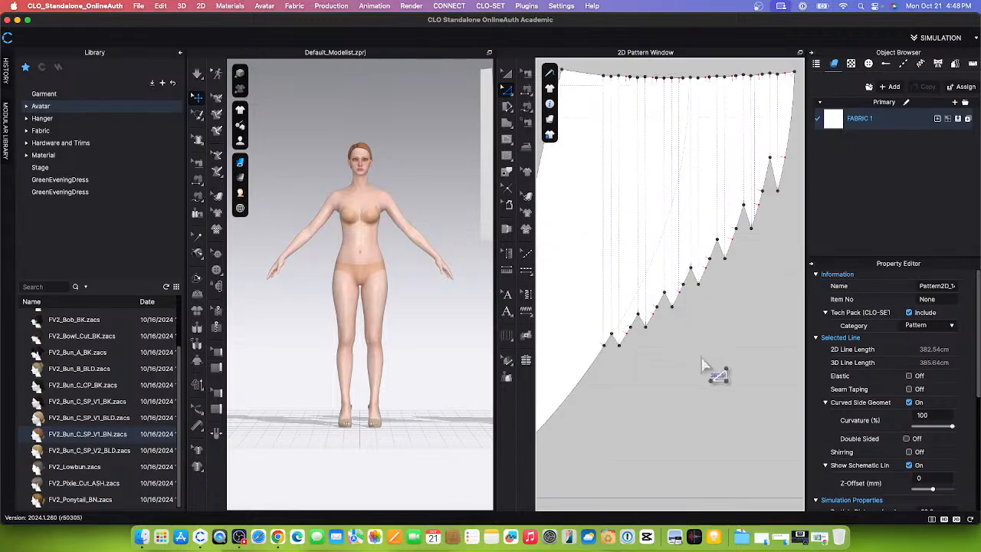
scroll(705, 366, down, 2)
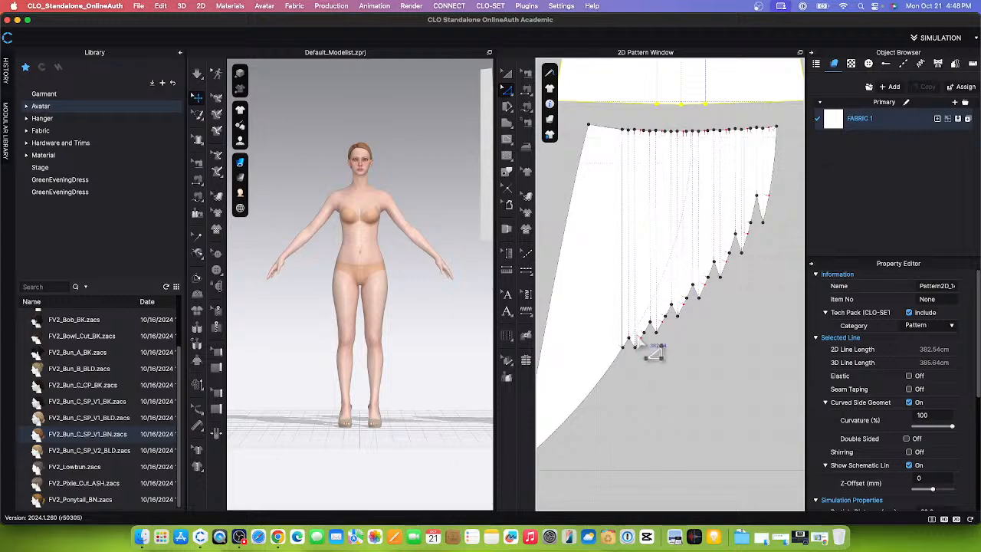
scroll(664, 285, up, 4)
scroll(673, 283, down, 3)
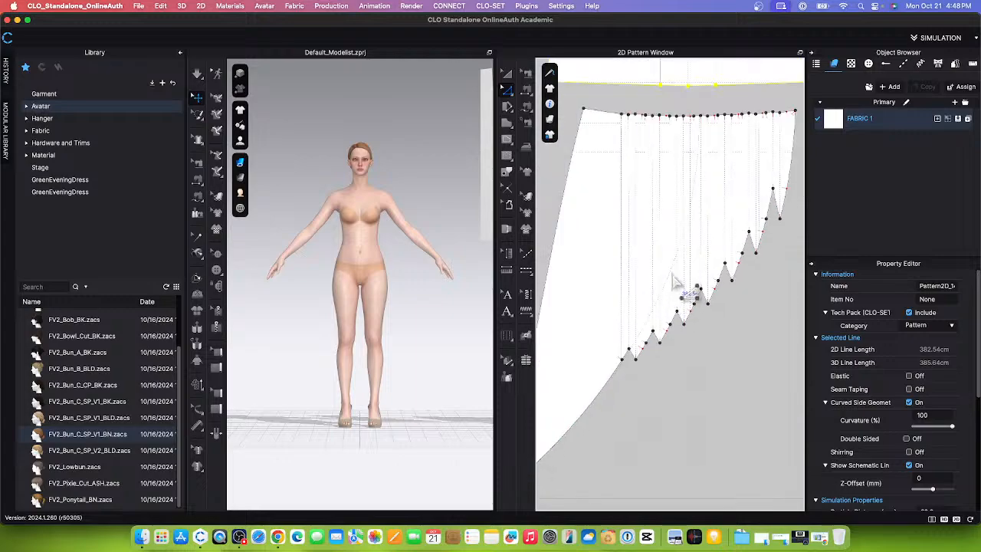
- Trace the curved baseline on the pleated piece as an internal line
click(506, 173)
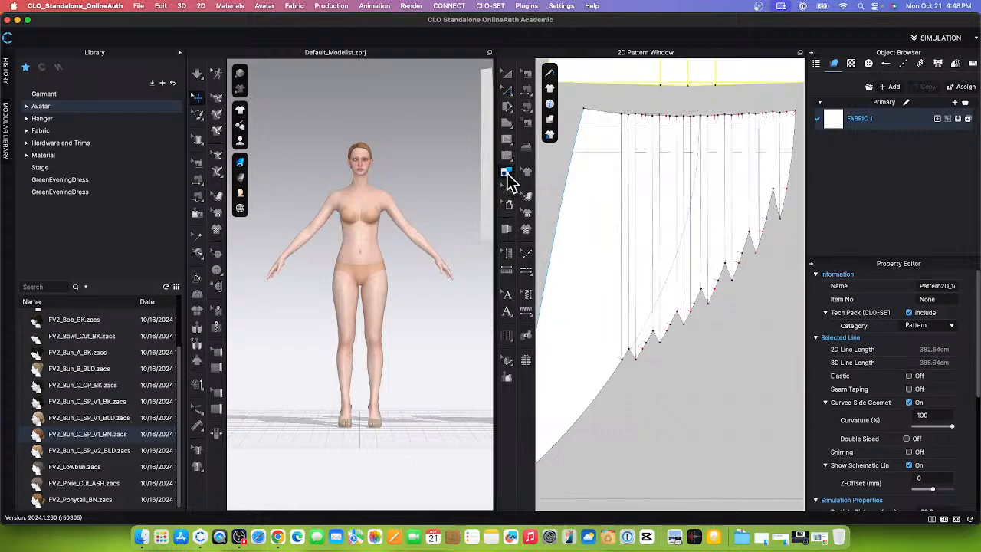
click(667, 287)
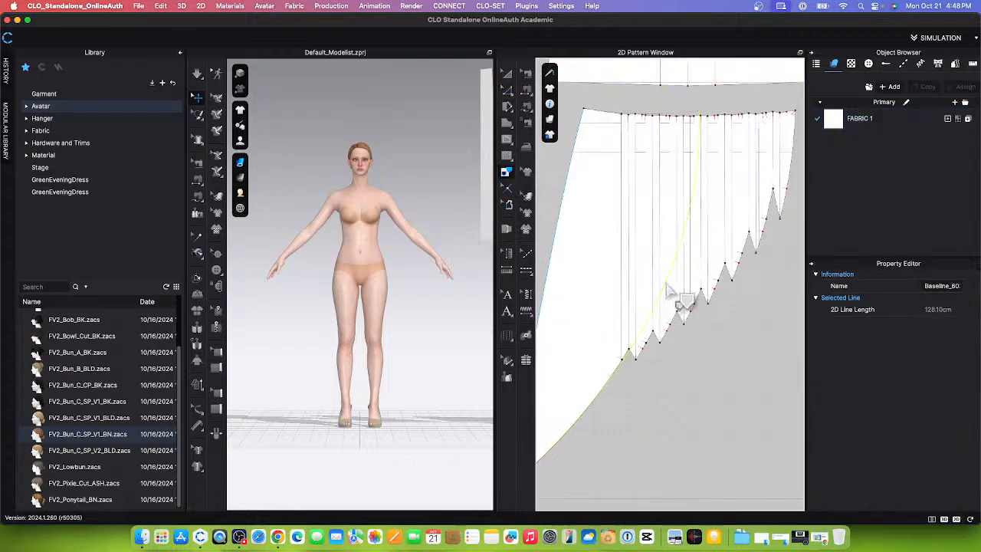
key(Return)
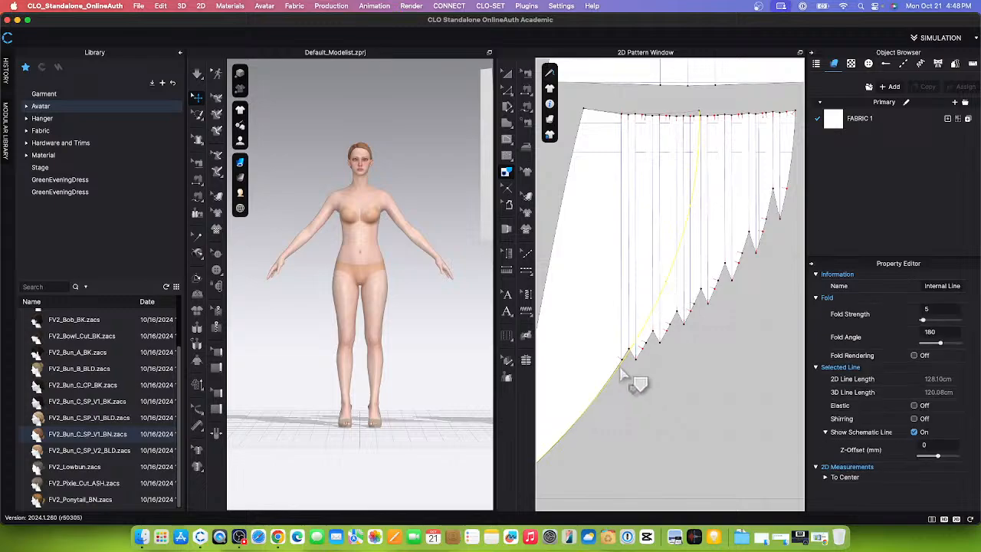
- Move the lowest zigzag peak and its neighbouring outline point on the pleated piece outward past the traced curve
scroll(635, 376, up, 6)
scroll(635, 376, up, 3)
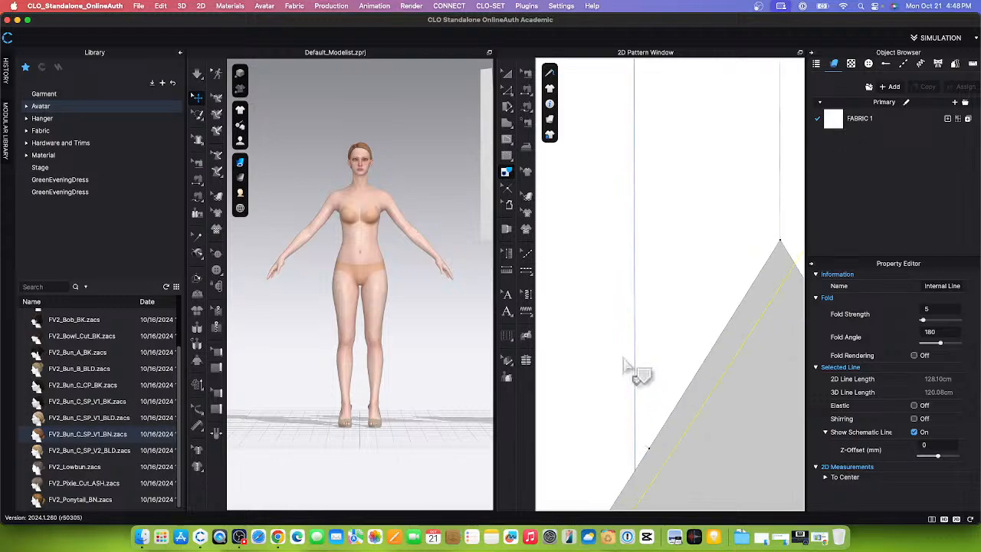
scroll(629, 273, down, 8)
scroll(670, 230, up, 4)
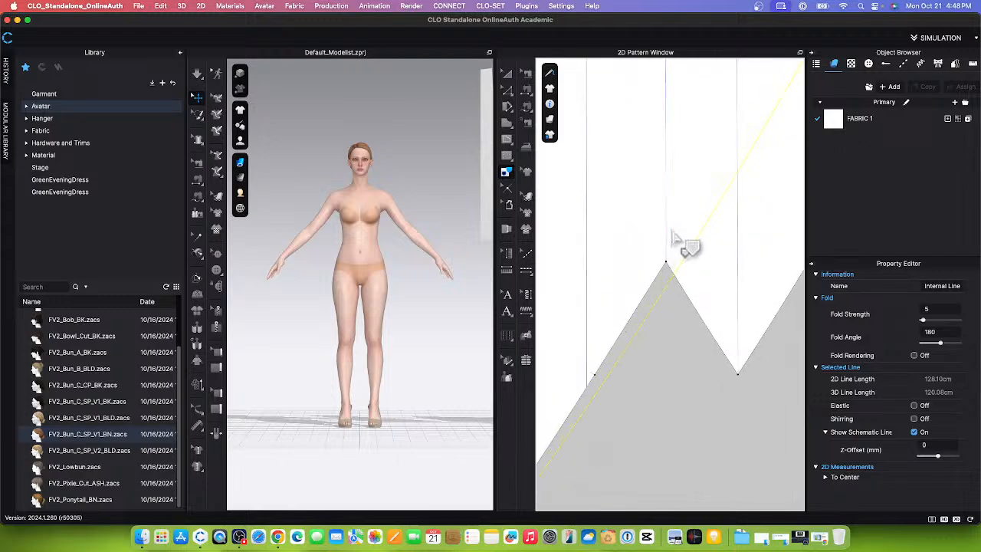
scroll(694, 224, down, 4)
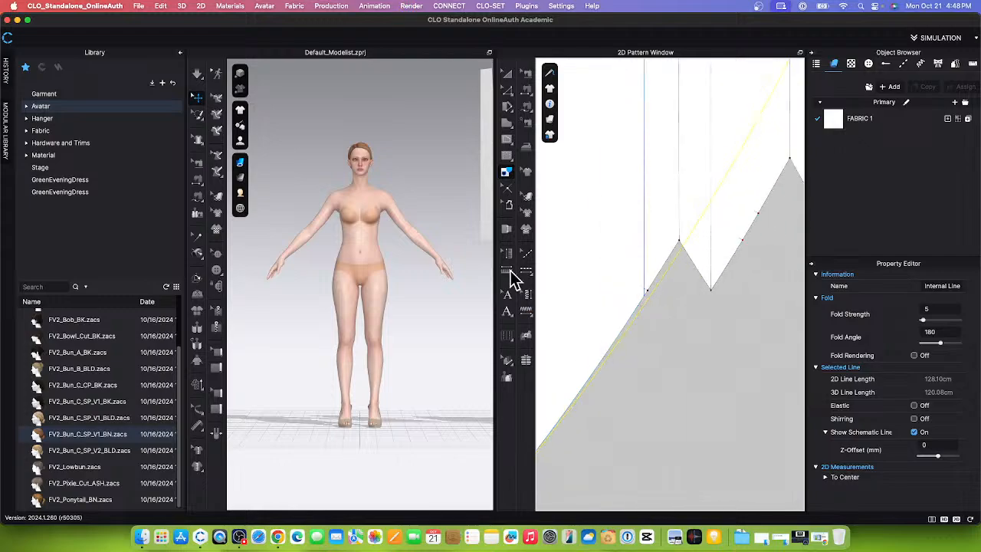
click(507, 91)
scroll(646, 314, up, 3)
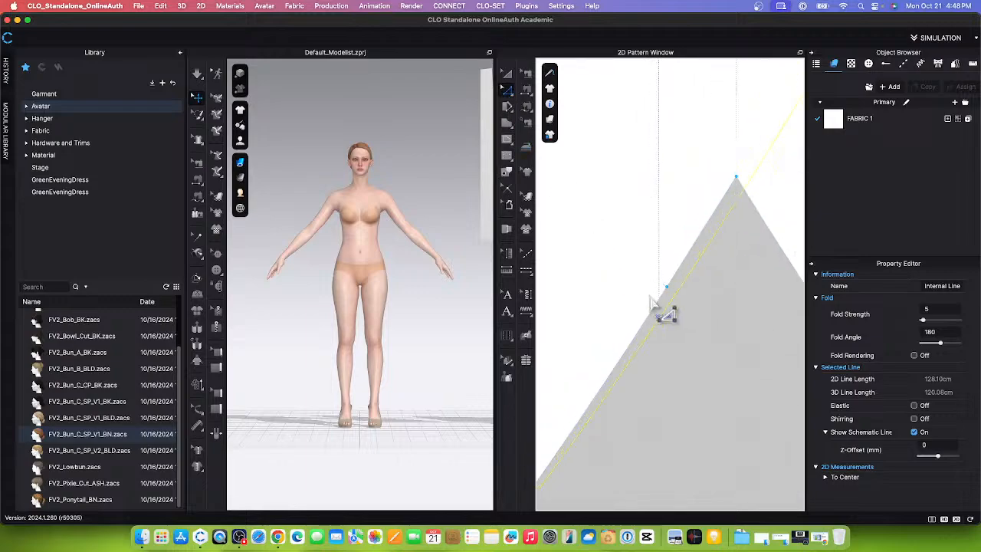
click(736, 177)
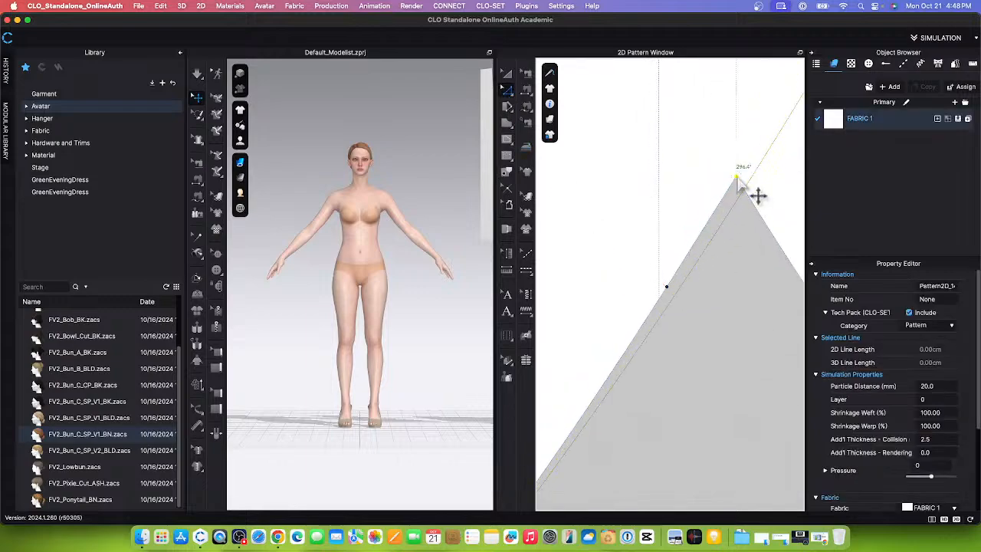
click(755, 268)
key(Delete)
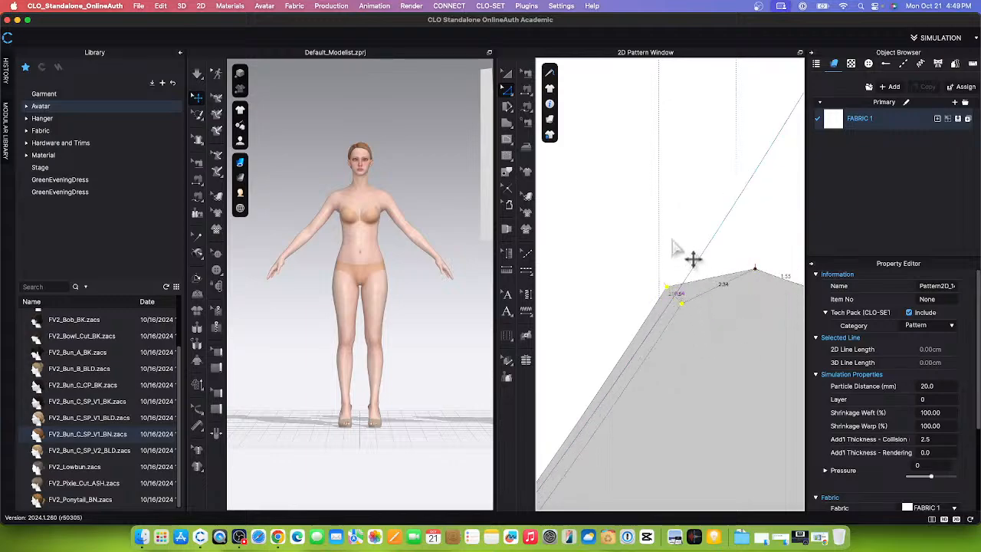
scroll(681, 255, down, 3)
scroll(682, 261, down, 5)
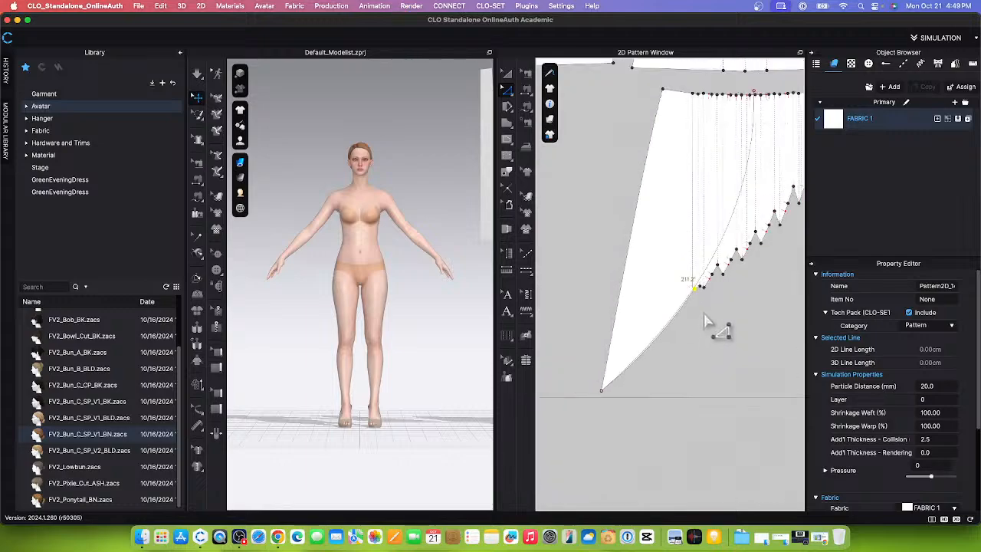
- Cut the pleated piece in two along the traced curved internal line
scroll(712, 328, up, 5)
scroll(652, 349, down, 2)
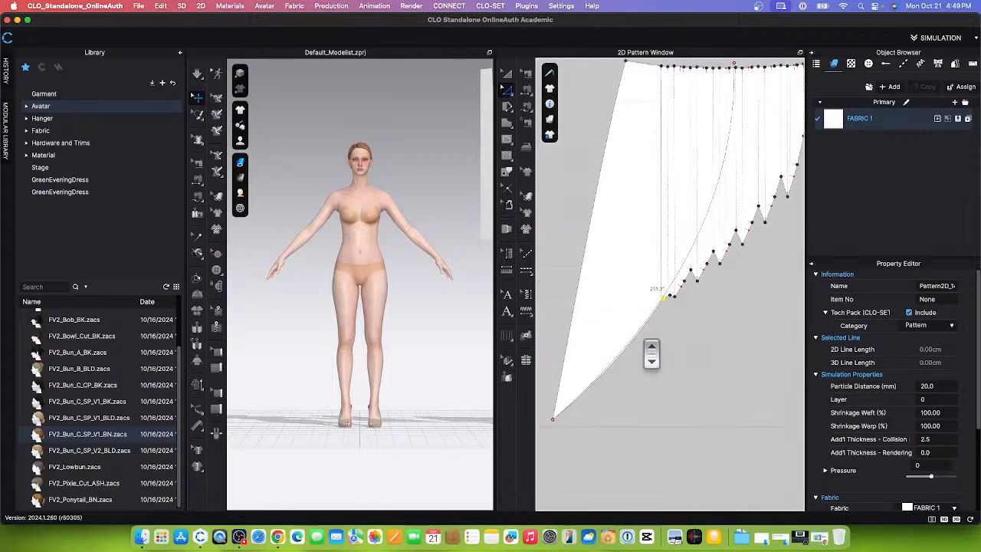
scroll(567, 435, up, 2)
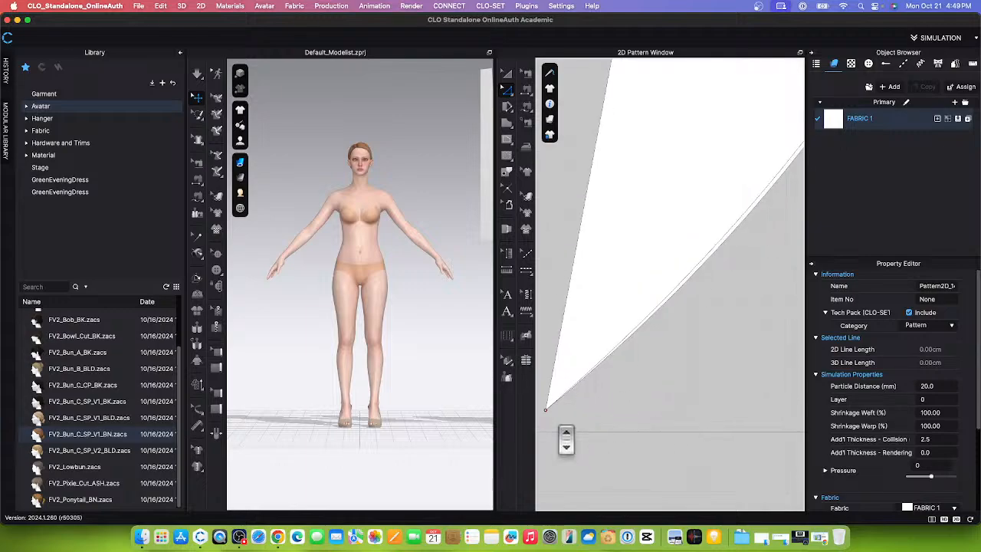
scroll(569, 437, down, 4)
scroll(569, 435, up, 3)
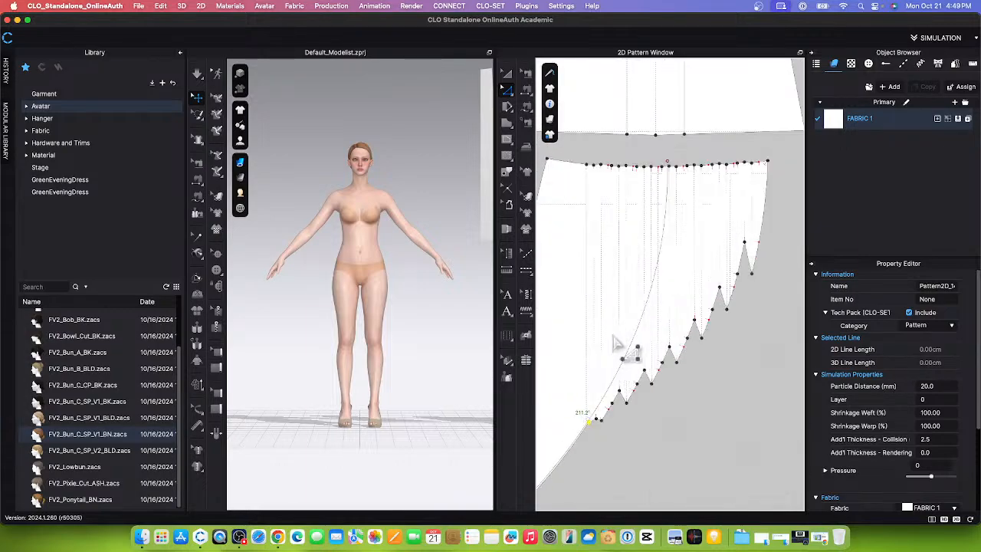
click(650, 299)
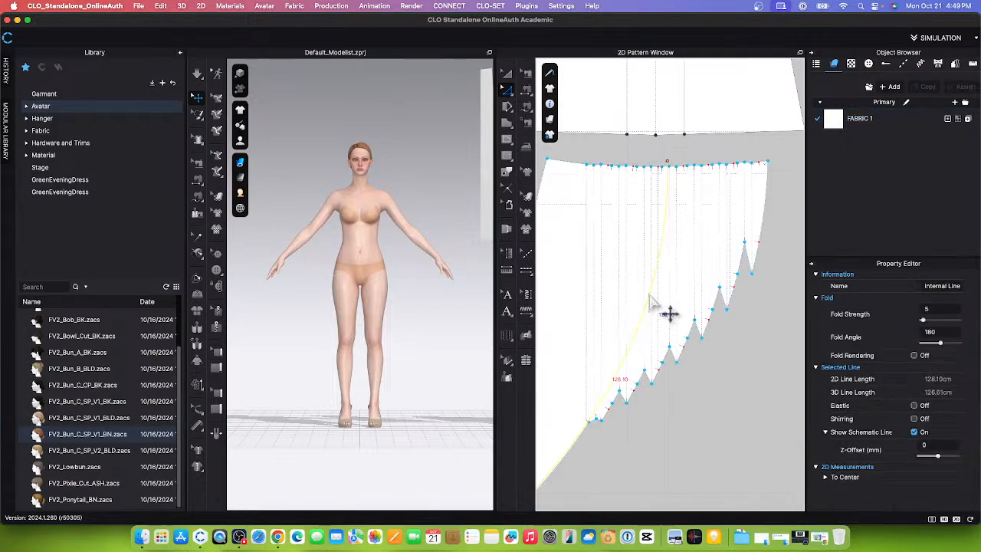
right_click(653, 303)
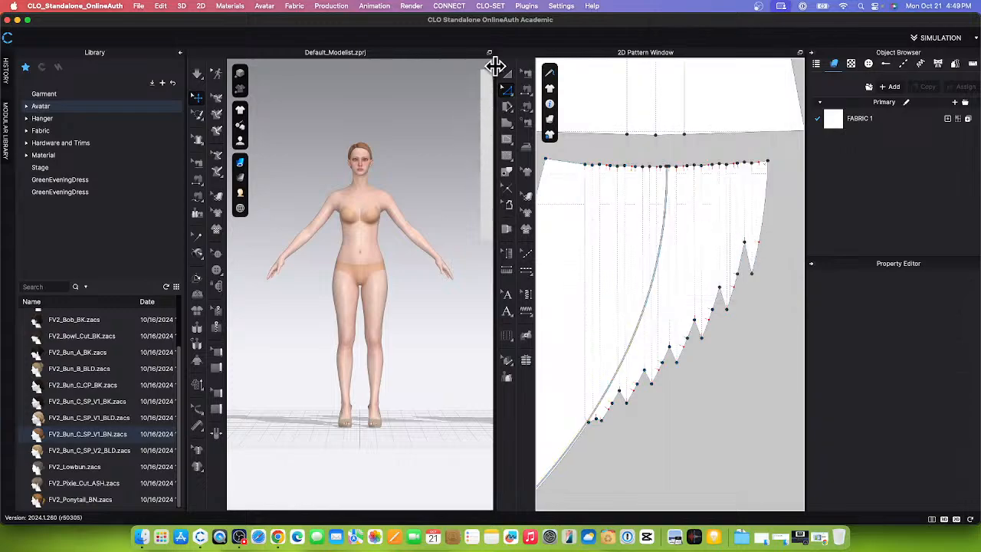
- Delete the cut-off portion with the zigzag edge from the 2D pattern
click(506, 74)
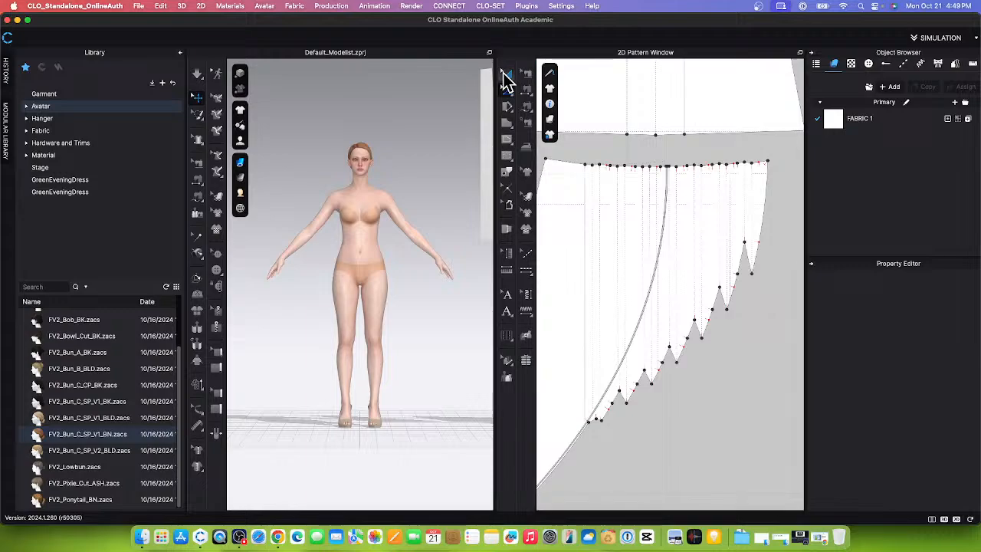
click(728, 230)
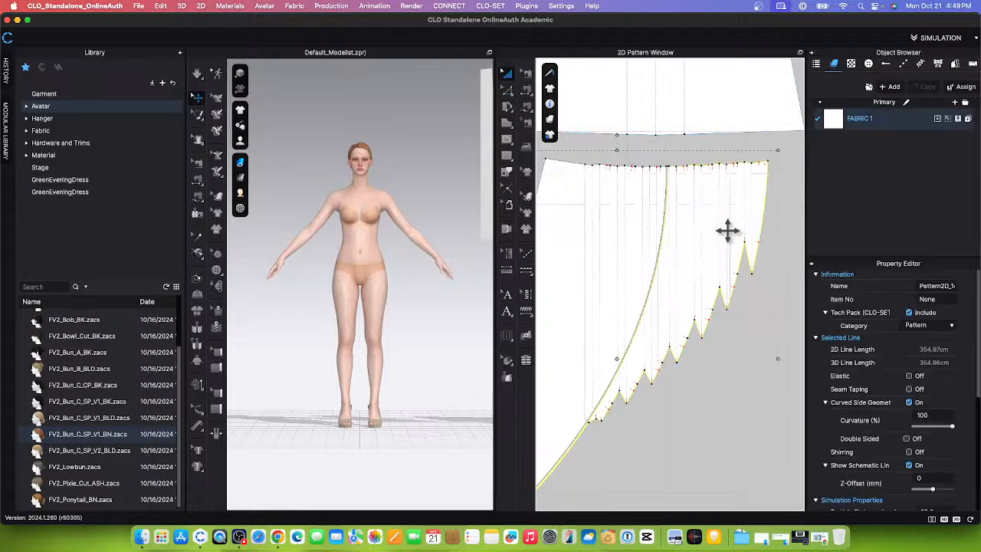
key(Escape)
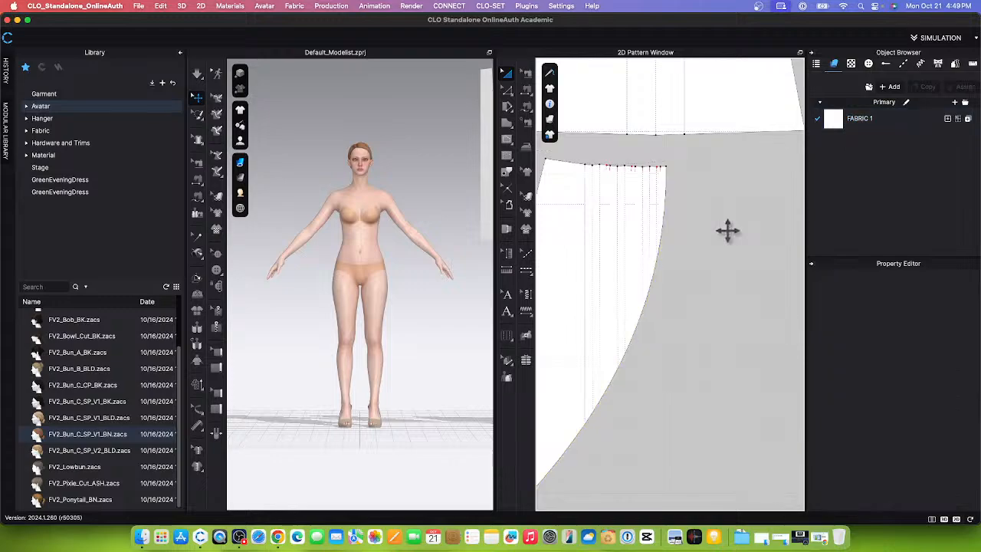
- Delete the row of pleat points along the upper edge of the remaining curved skirt piece, keeping its end corner
scroll(739, 268, down, 3)
scroll(682, 222, up, 3)
scroll(686, 229, up, 2)
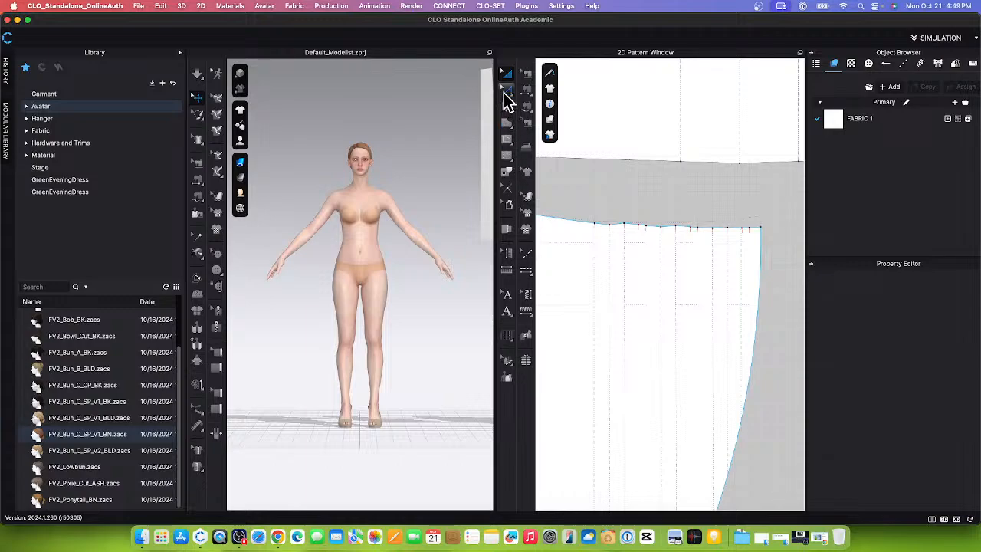
click(508, 98)
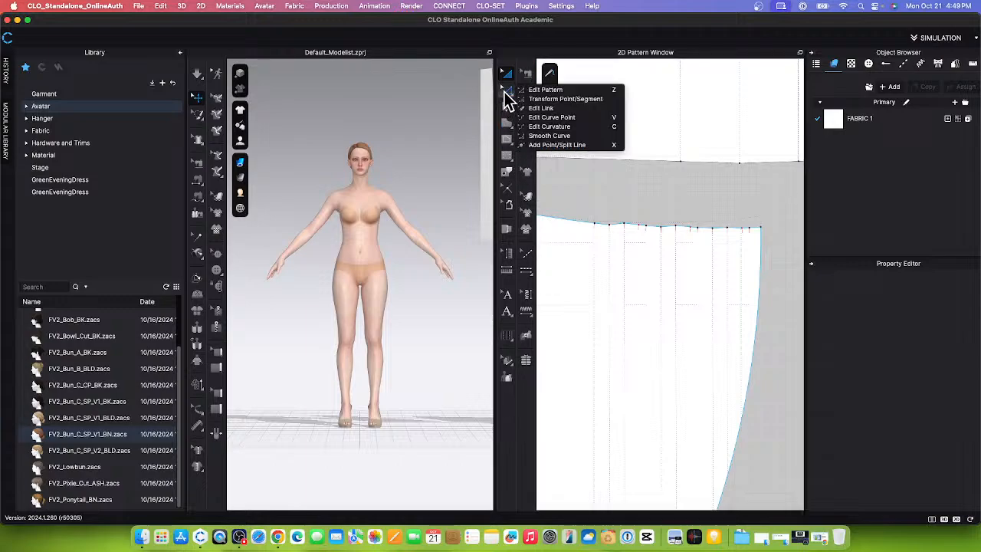
click(567, 99)
drag(590, 216, 747, 271)
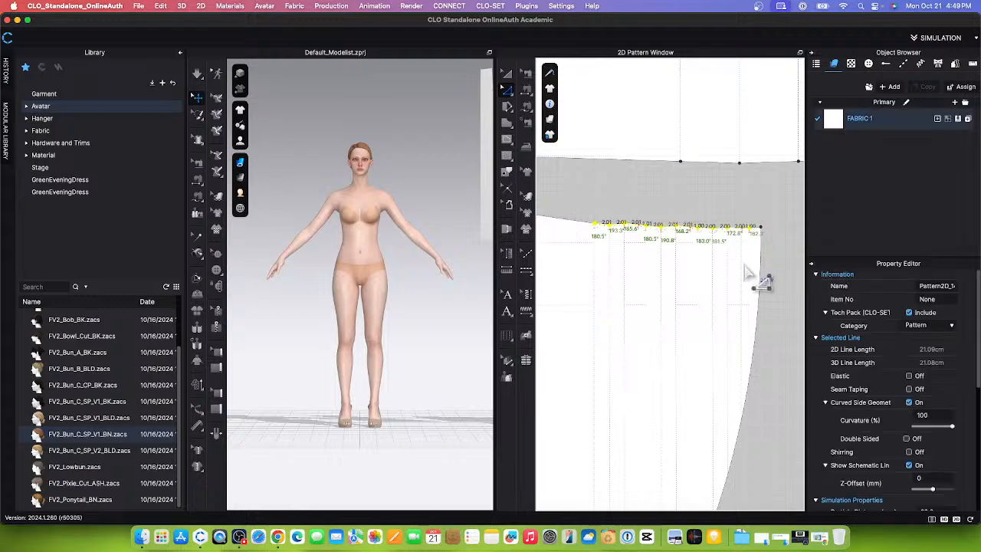
click(699, 288)
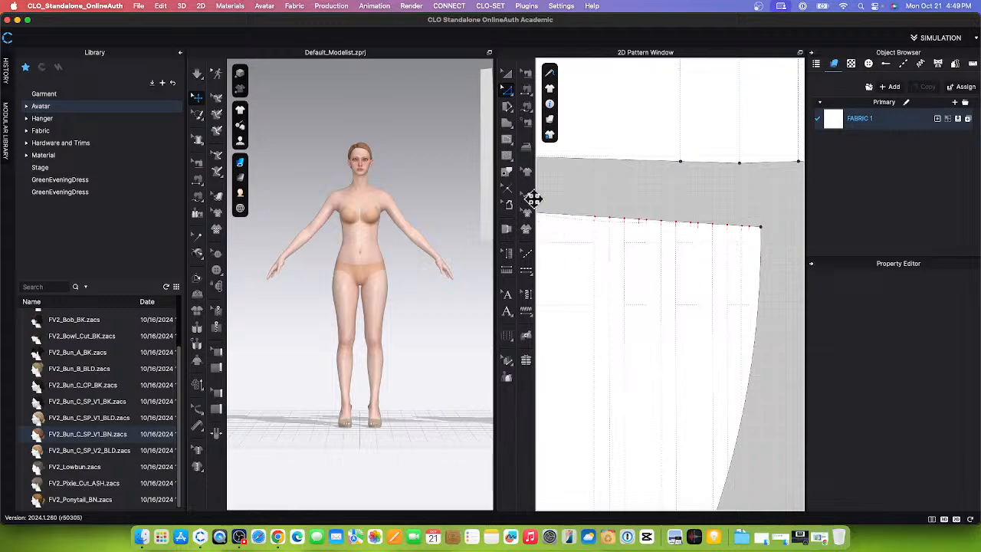
- Delete the row of notches along the upper edge of the curved skirt piece
click(504, 184)
scroll(602, 290, down, 1)
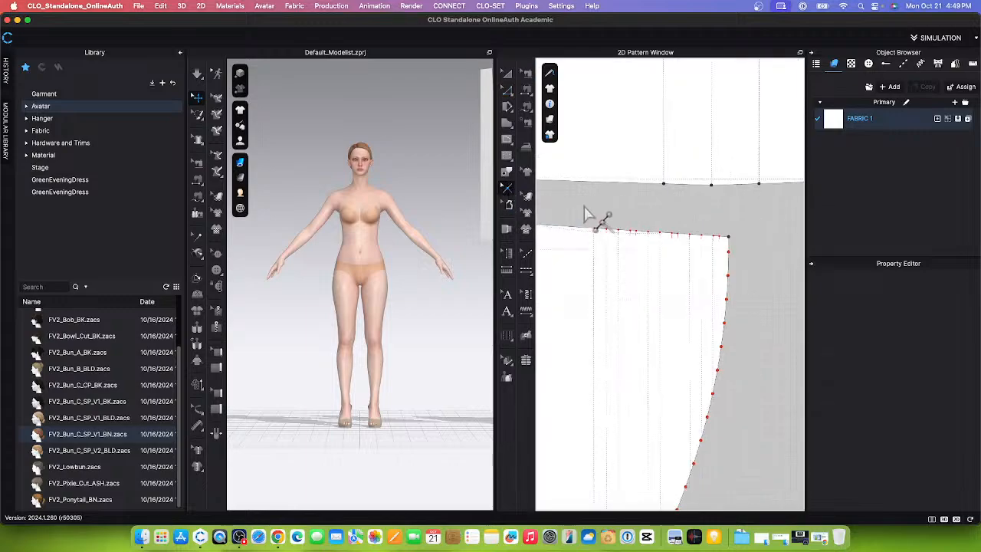
click(725, 252)
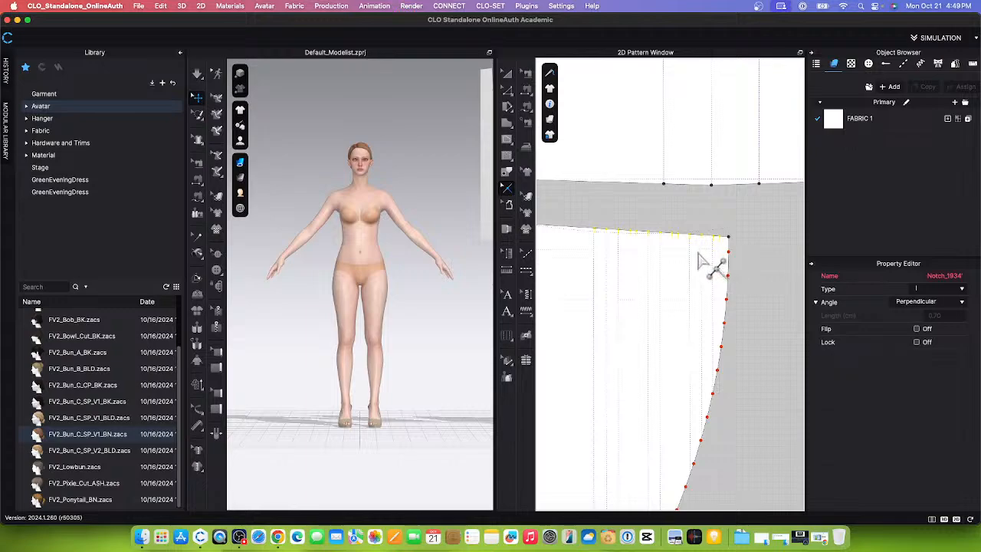
key(Delete)
scroll(703, 261, down, 5)
scroll(656, 262, up, 5)
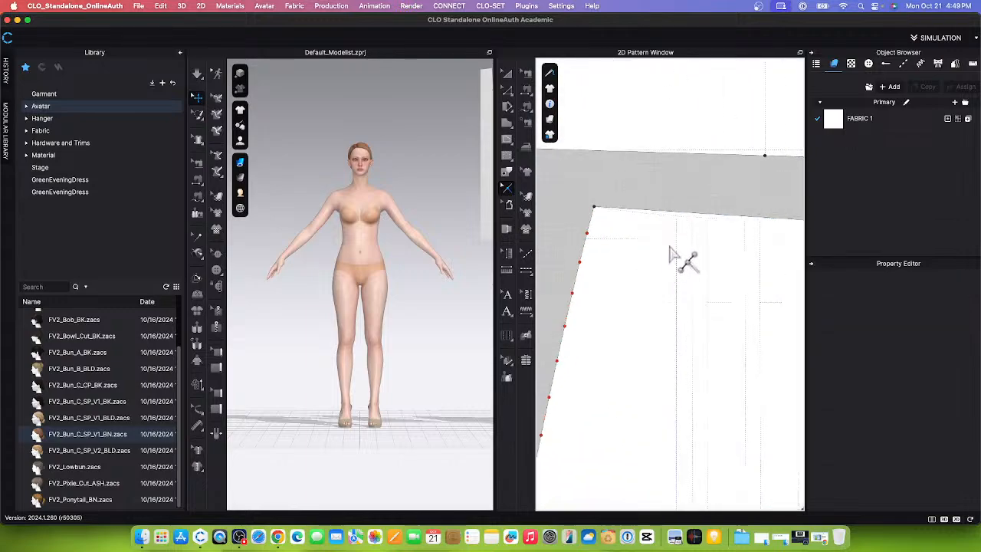
- Bend the straight upper edge of the curved skirt piece into a slight inward curve with Edit Curvature
scroll(607, 251, down, 3)
scroll(670, 256, up, 3)
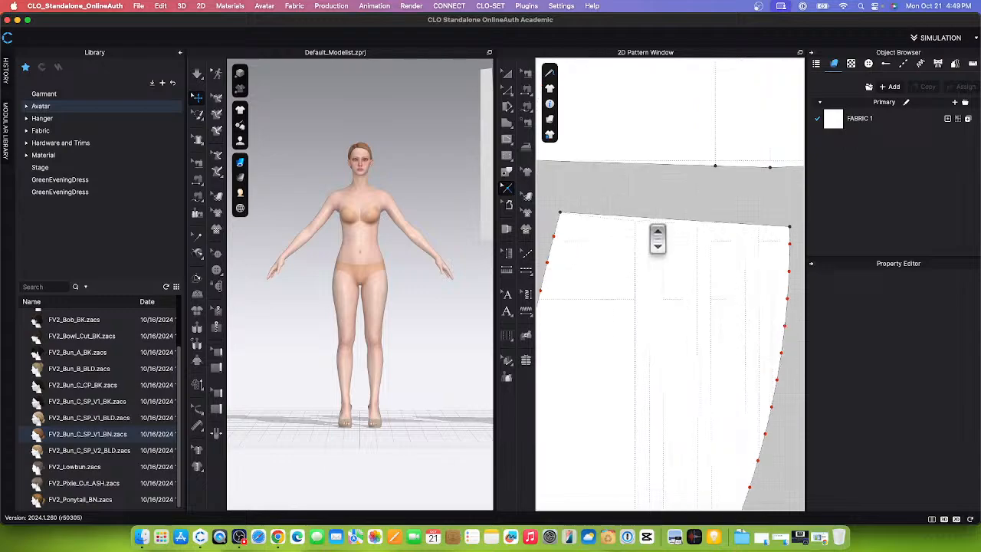
scroll(658, 238, down, 3)
scroll(664, 235, up, 3)
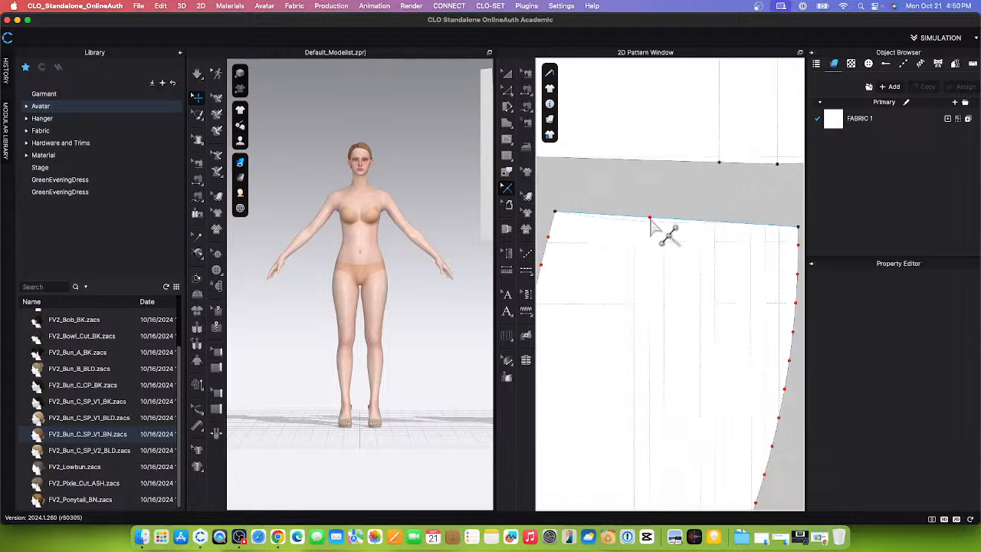
click(507, 92)
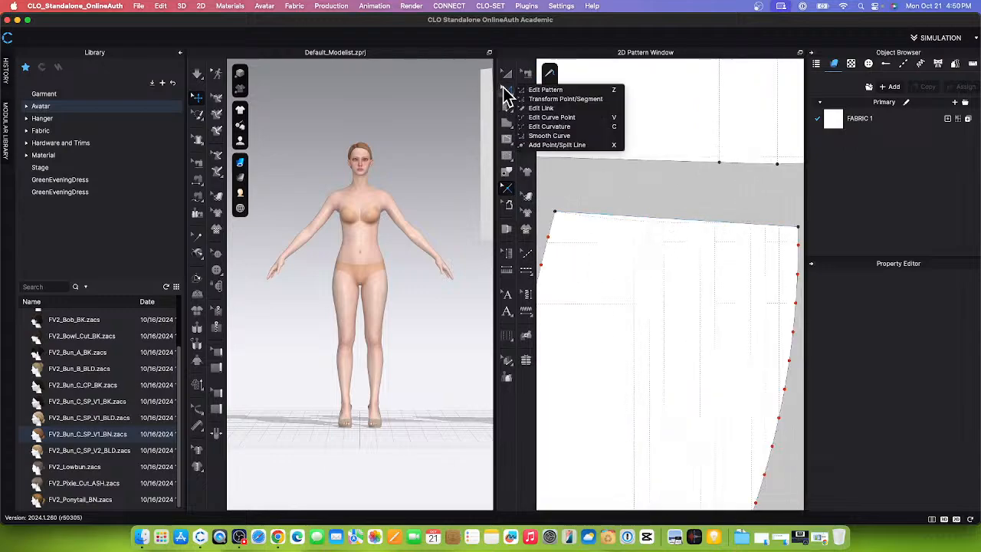
click(568, 132)
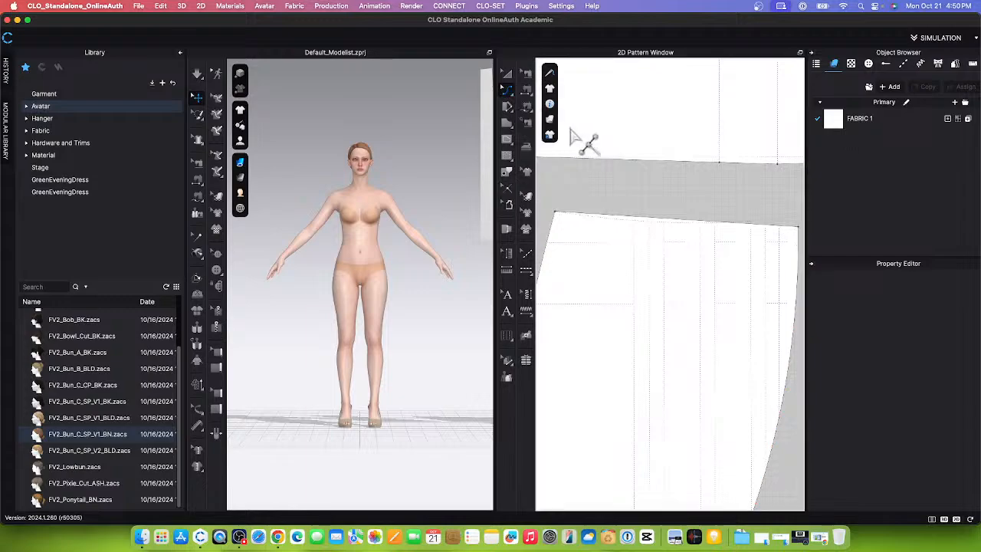
click(657, 222)
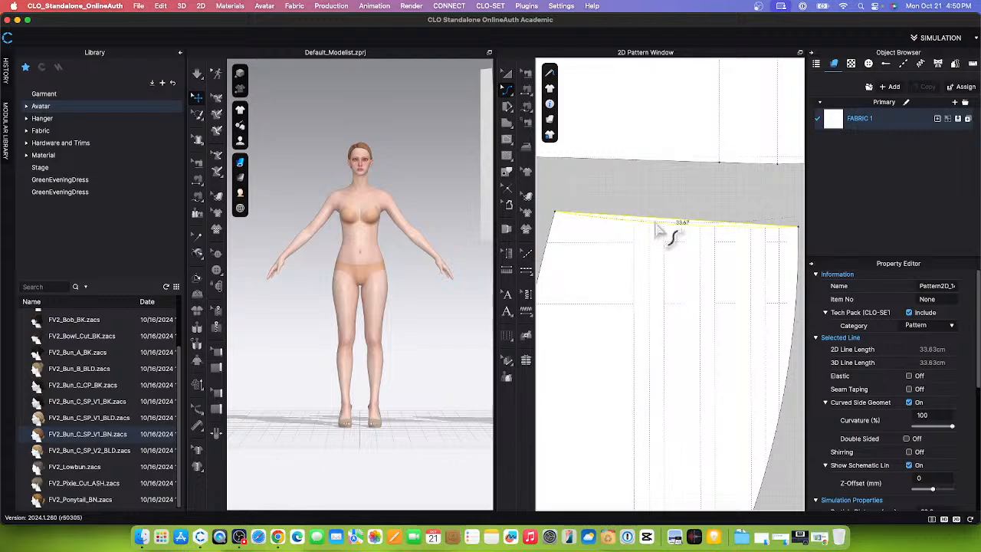
scroll(638, 236, down, 3)
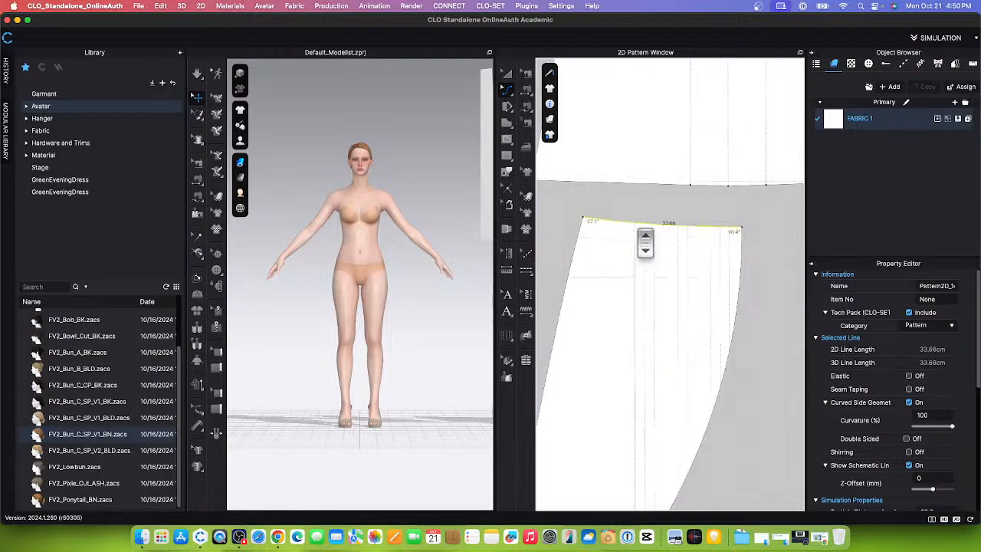
click(729, 263)
- Trace the slanted baselines across the strap bases of both bodice pieces as internal lines
scroll(690, 265, down, 3)
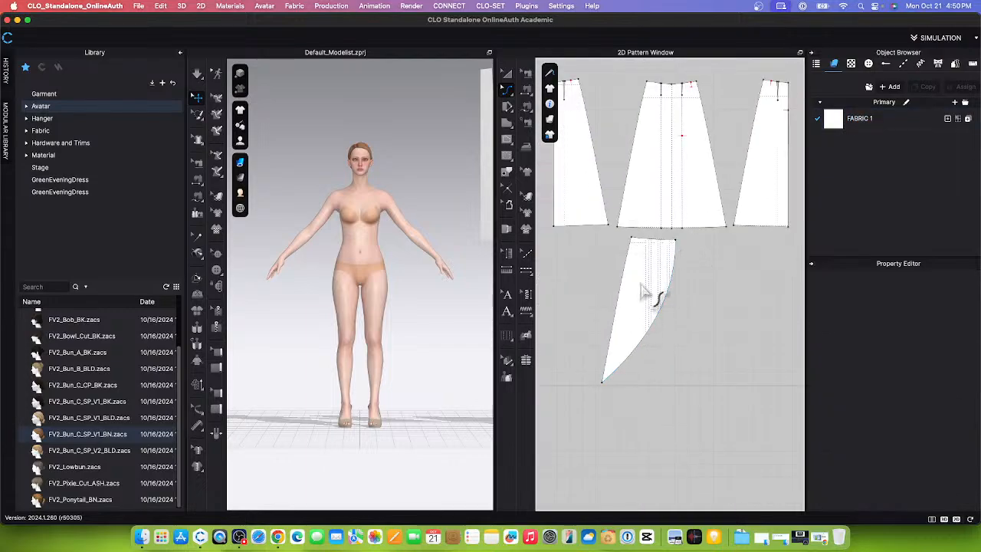
scroll(651, 372, down, 2)
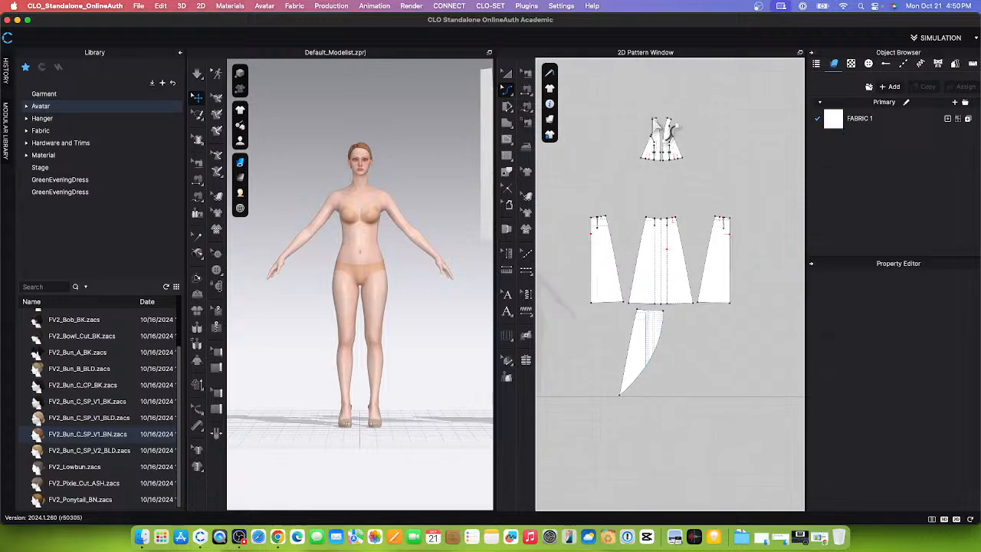
scroll(657, 115, up, 5)
scroll(720, 172, up, 3)
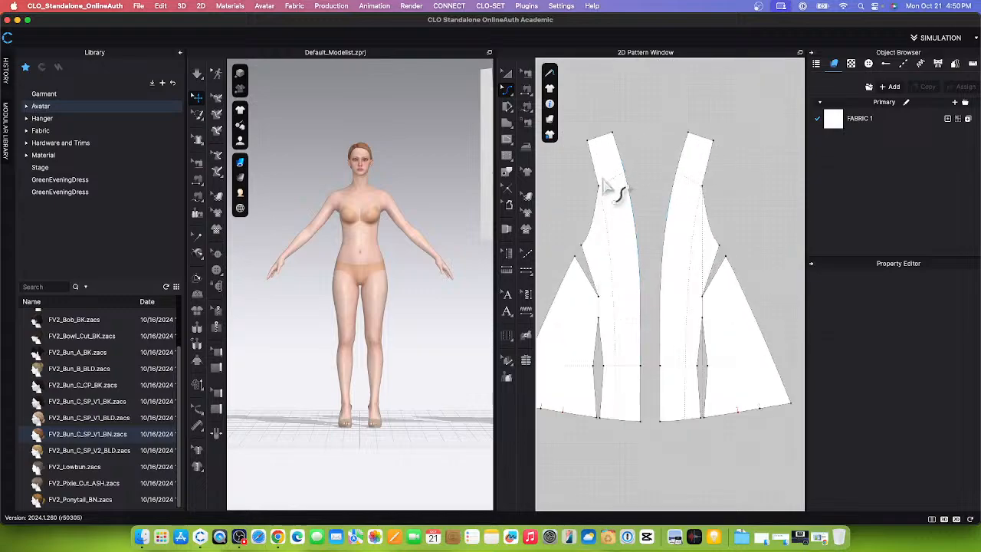
scroll(628, 194, up, 1)
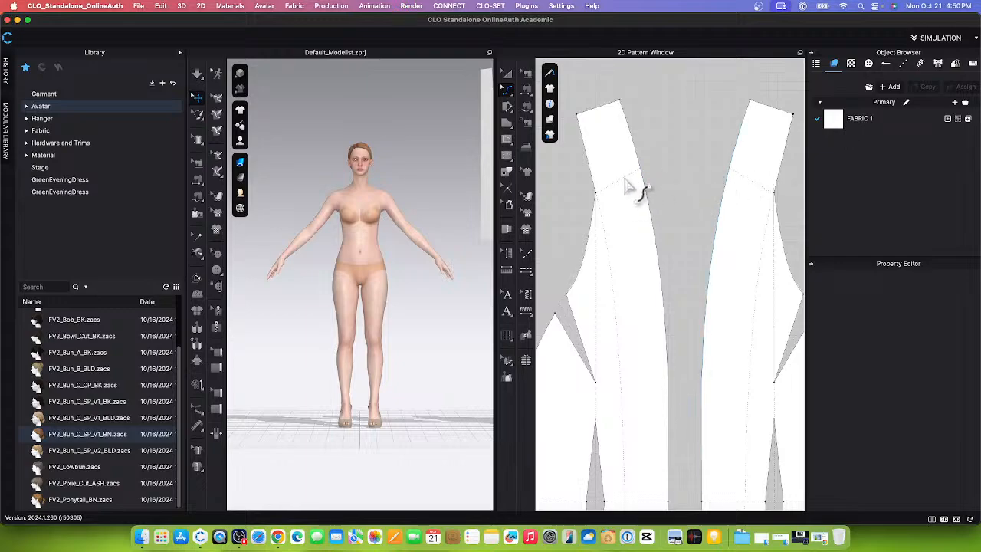
click(506, 175)
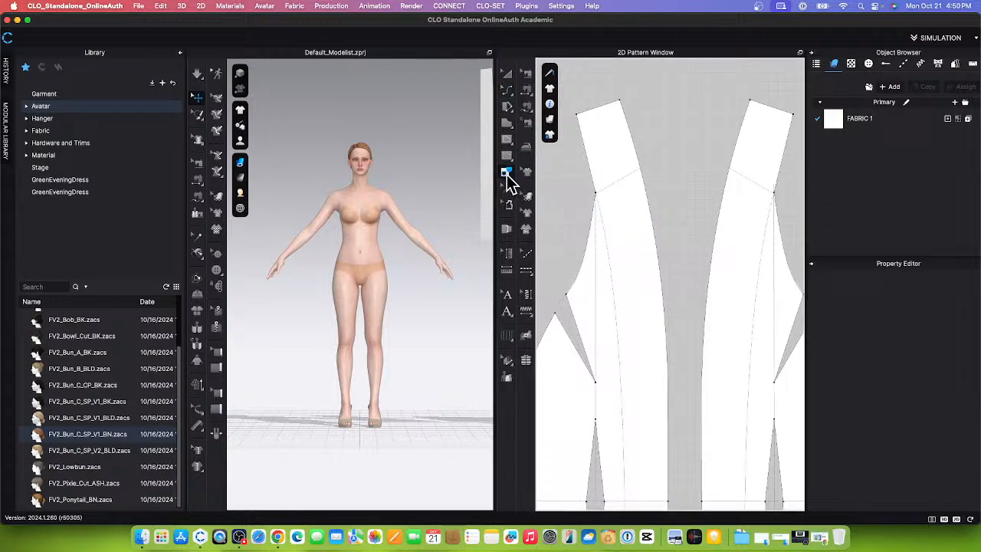
click(619, 186)
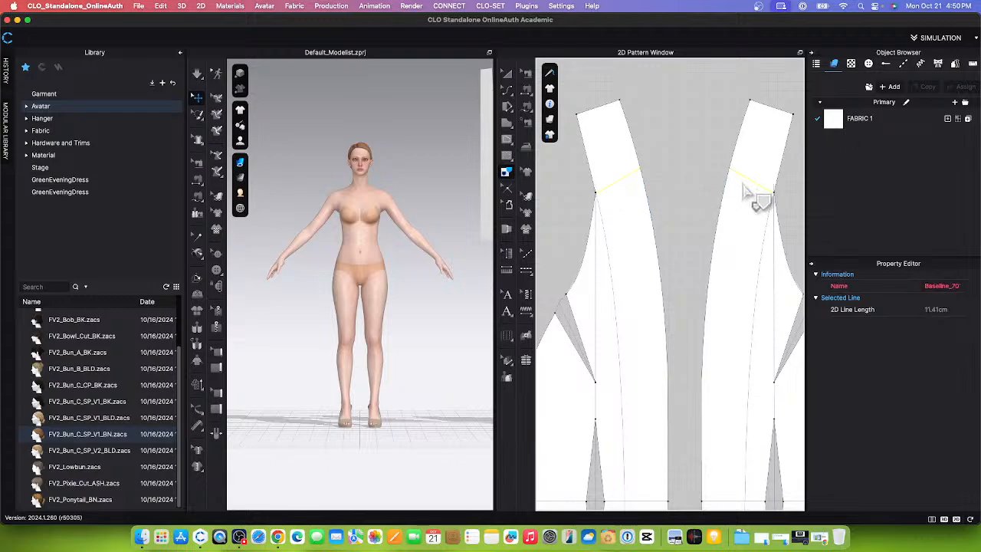
click(744, 184)
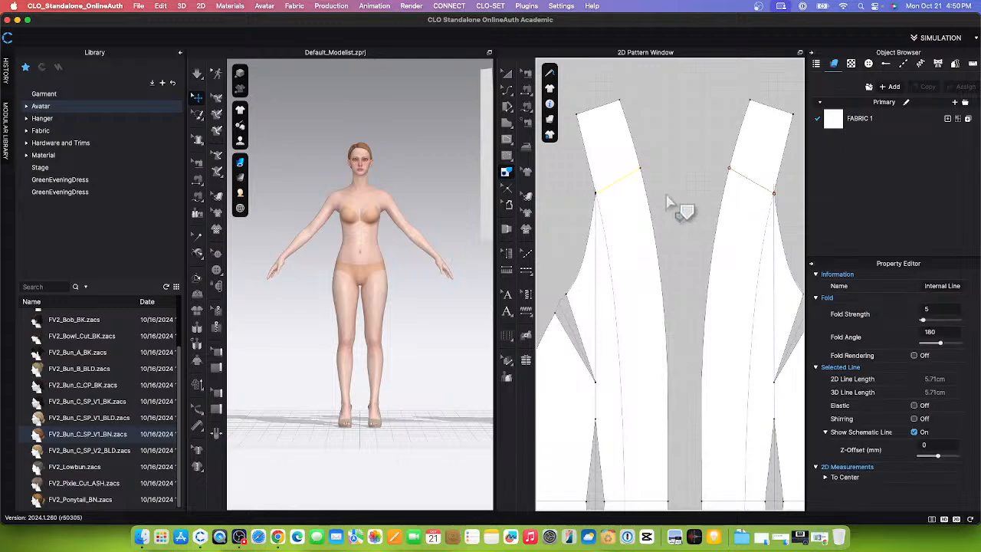
- Freeze the three upper skirt pieces and the curved skirt piece, leaving the bodice pieces active
scroll(683, 207, down, 5)
scroll(681, 299, down, 8)
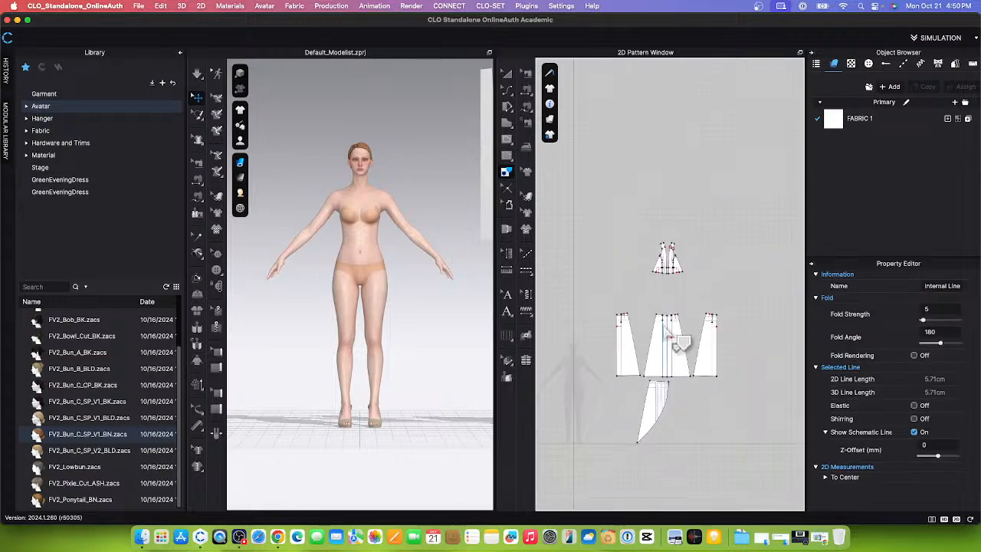
scroll(677, 375, up, 4)
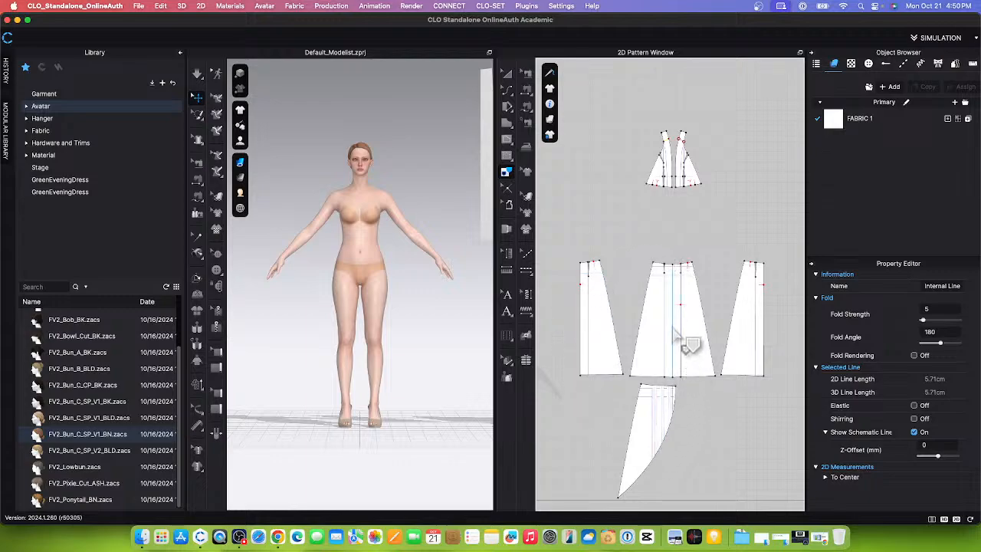
scroll(675, 333, down, 3)
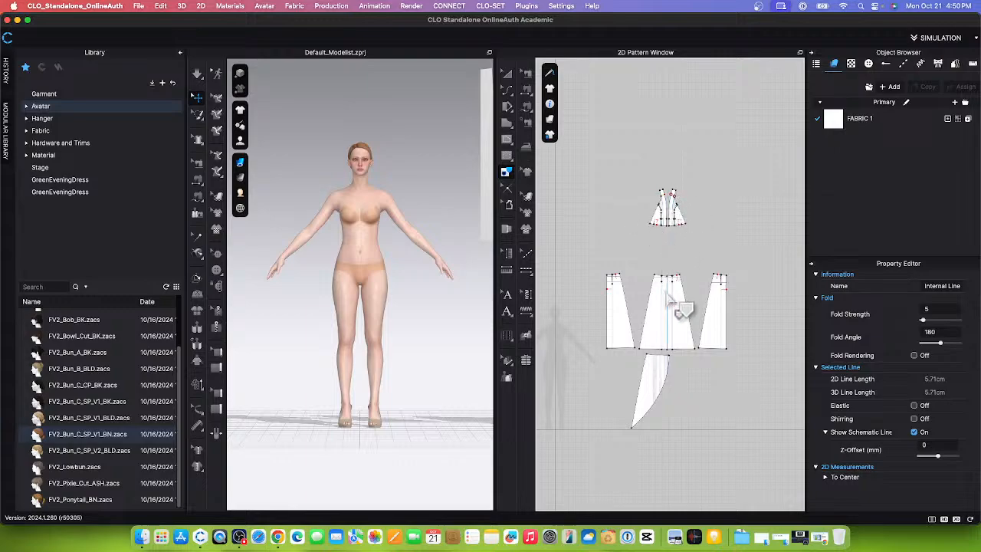
click(506, 74)
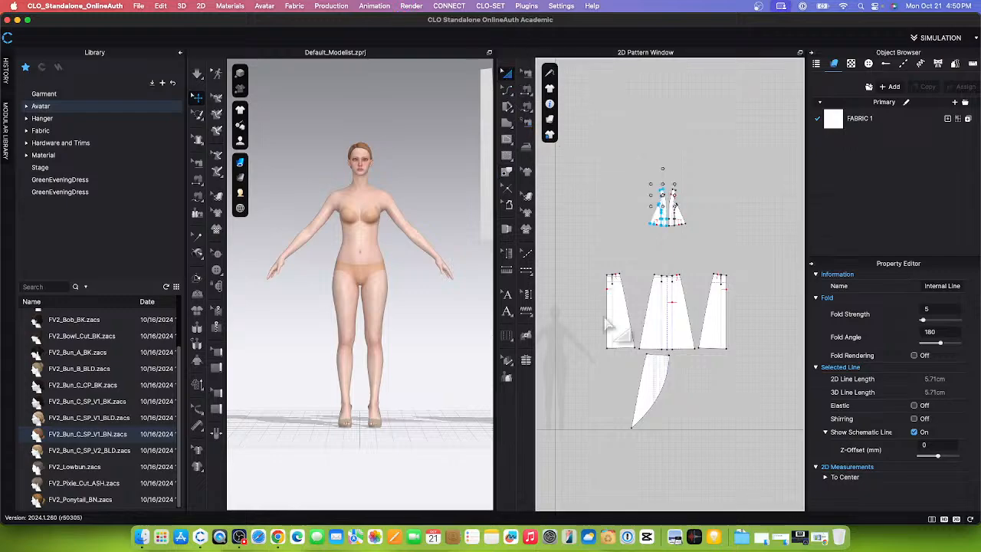
drag(620, 305, 756, 479)
right_click(680, 335)
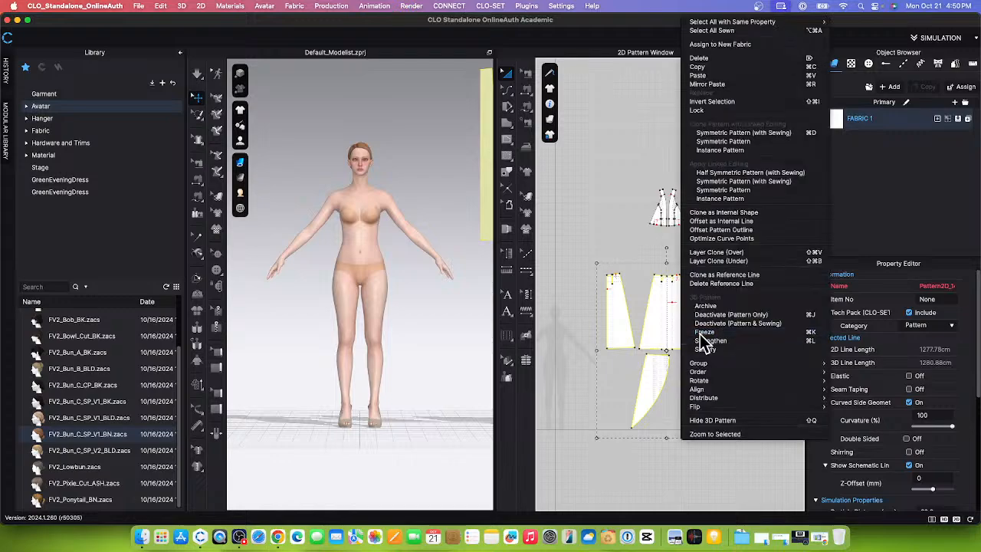
click(700, 333)
- Examine the frozen skirt pieces beside the avatar in 3D and the bodice pieces in 2D
scroll(444, 429, down, 5)
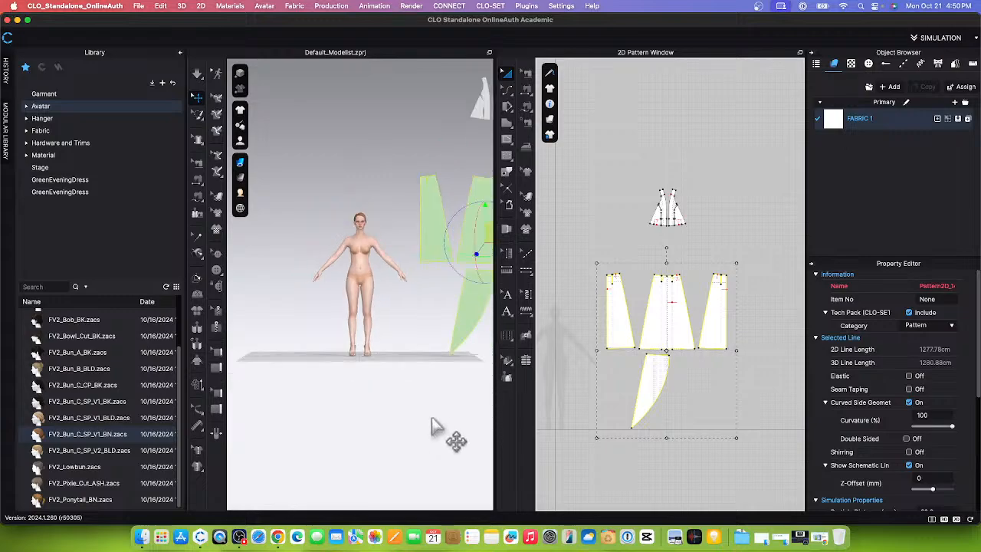
scroll(694, 204, up, 5)
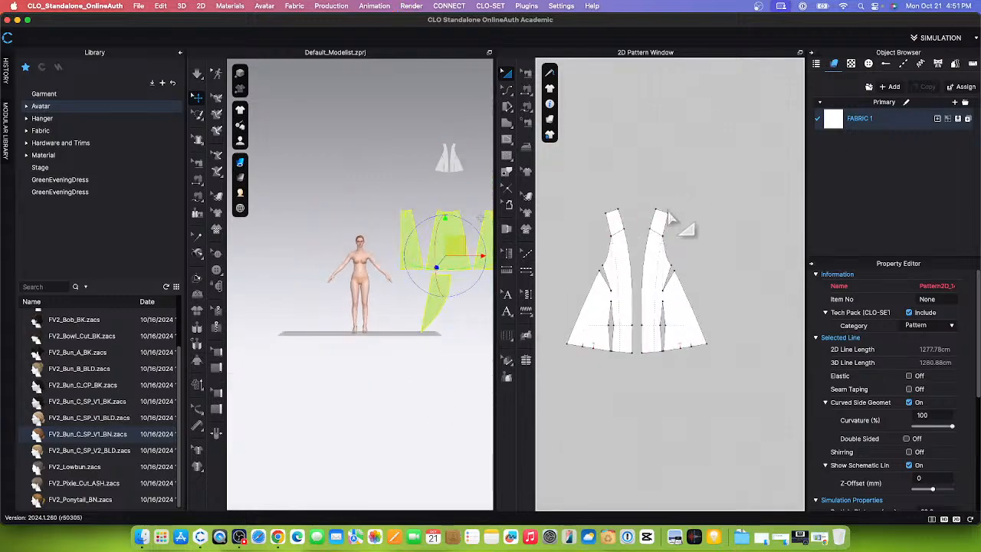
scroll(674, 253, down, 3)
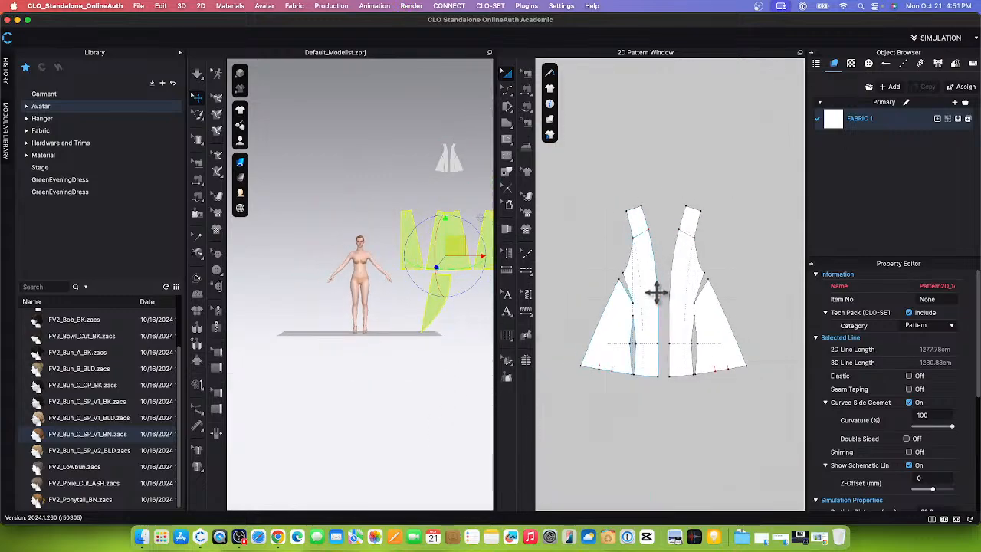
scroll(379, 314, up, 8)
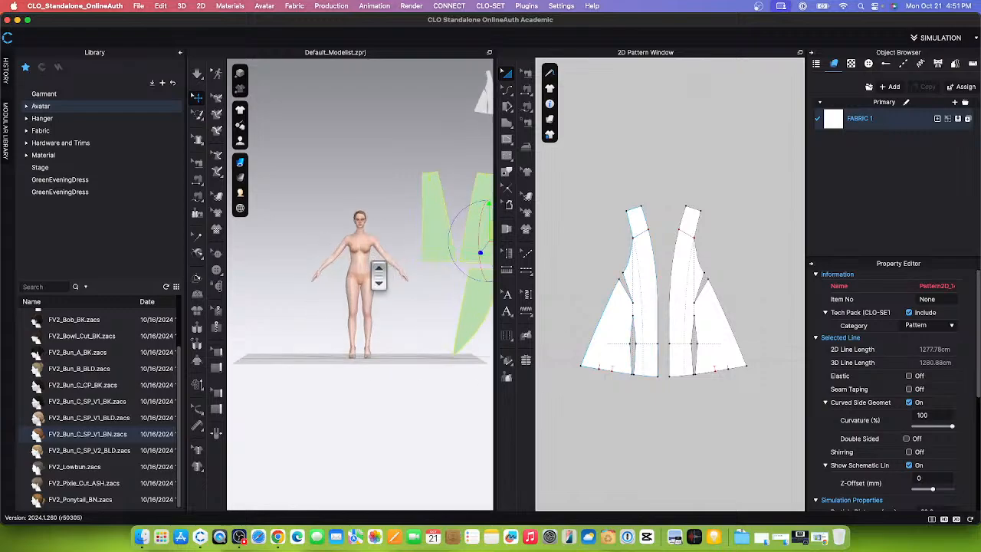
scroll(406, 318, down, 5)
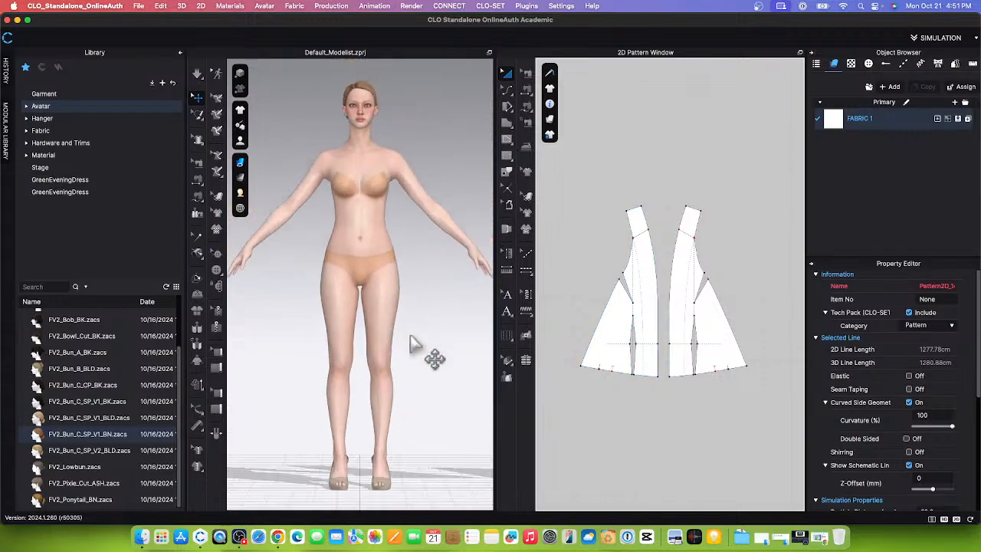
scroll(423, 322, down, 1)
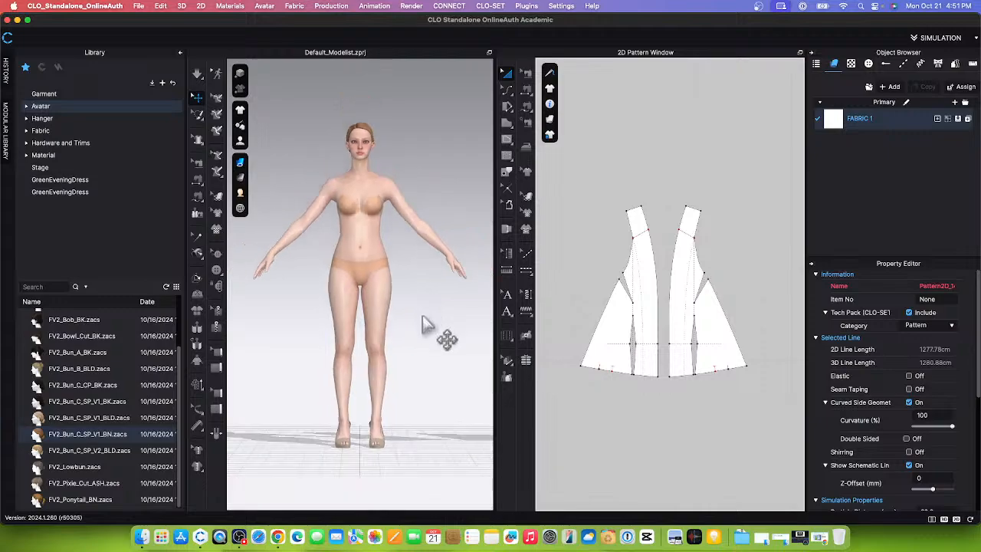
scroll(427, 324, up, 2)
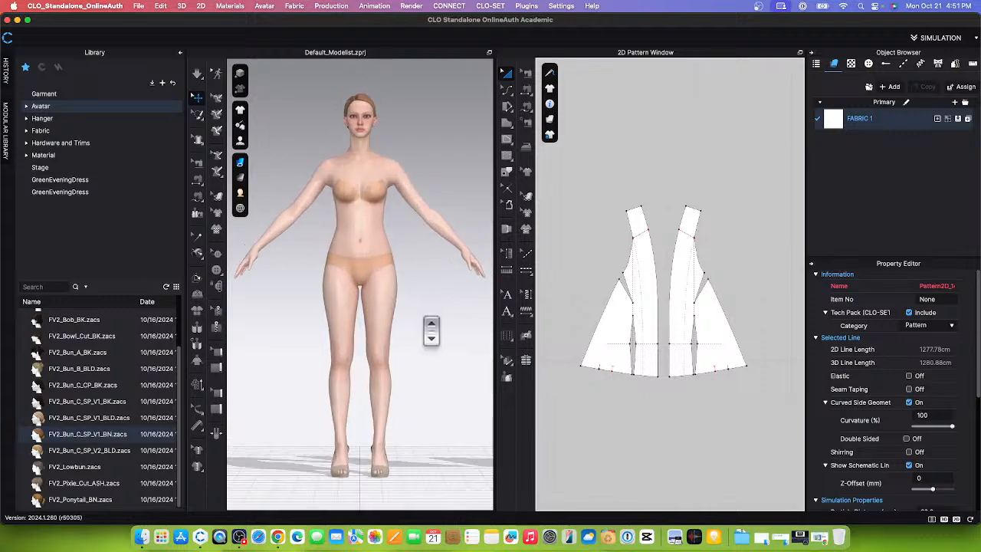
scroll(431, 331, down, 3)
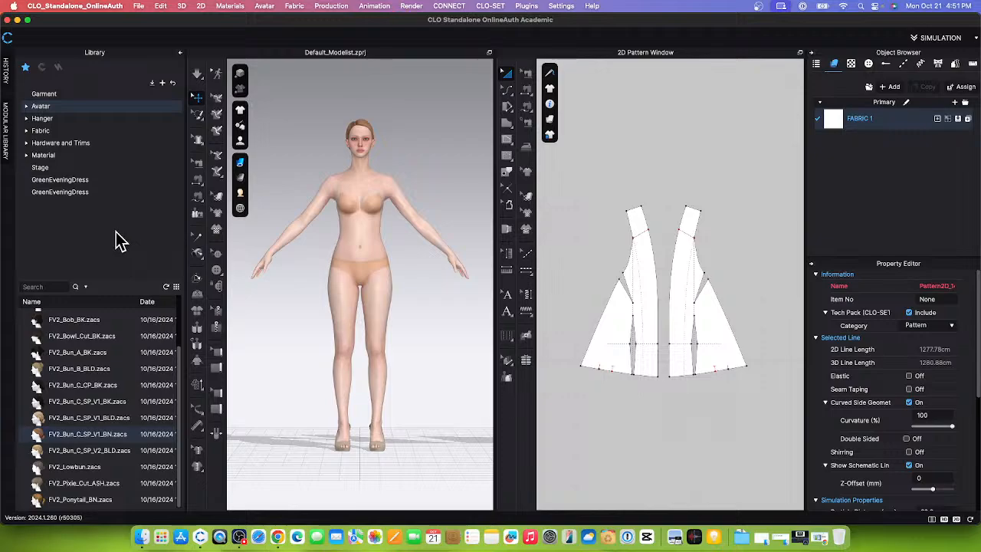
- Narrow the library area, start saving the project under a new name, and copy the file name "Live_pleated dress"
drag(187, 256, 167, 254)
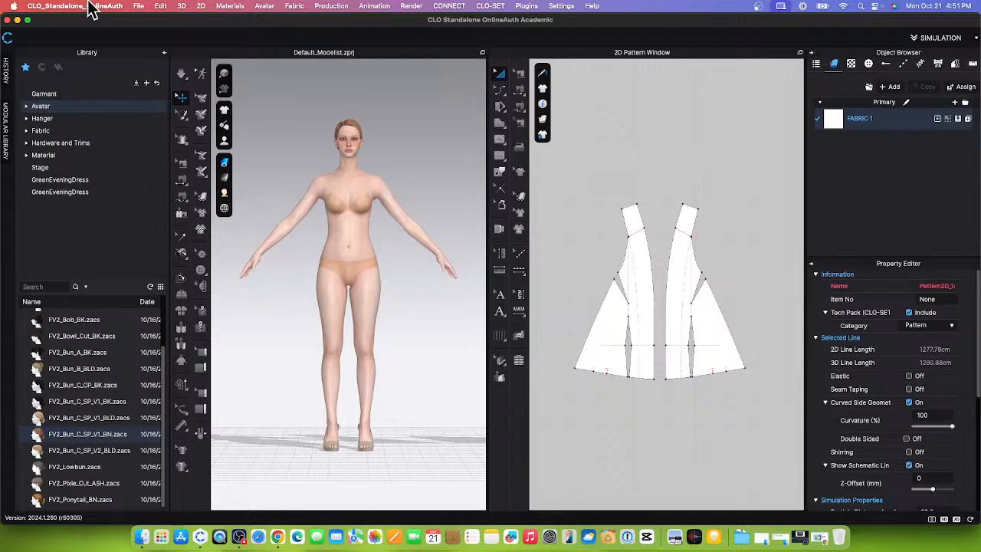
click(139, 8)
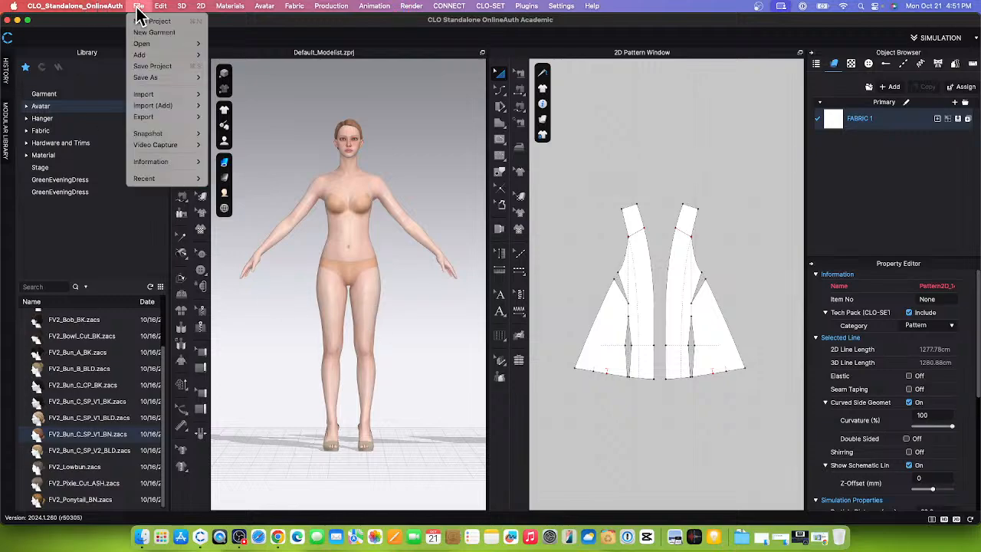
mouse_move(168, 79)
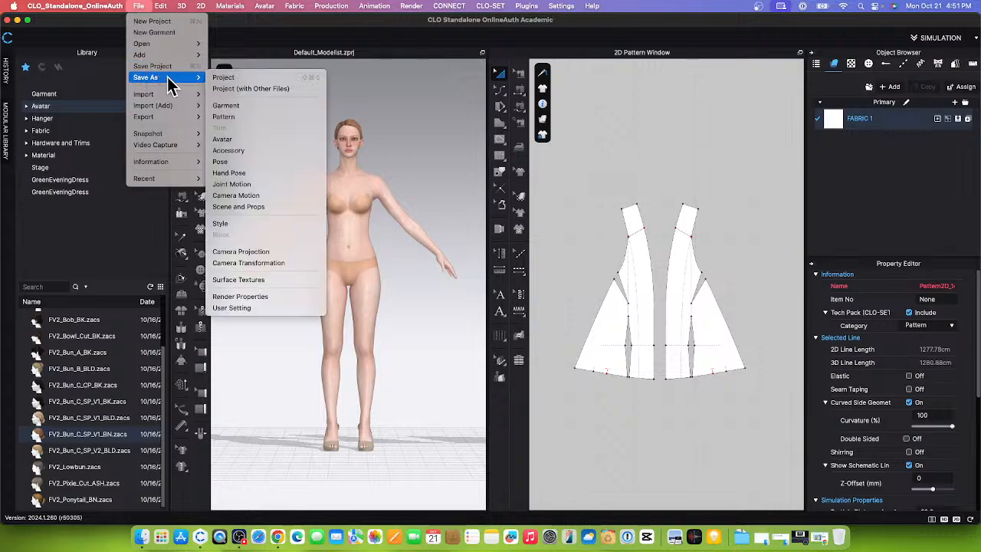
click(246, 79)
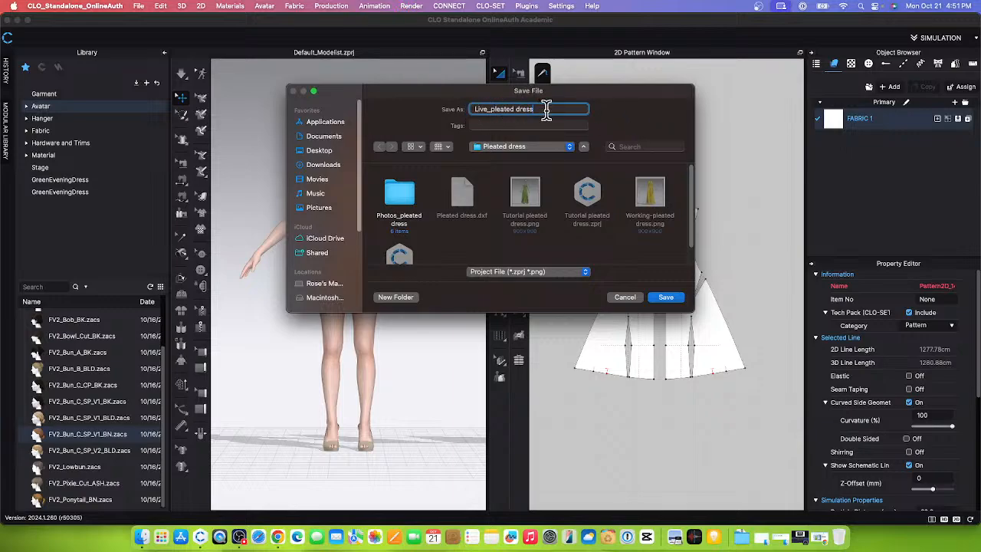
key(super+a)
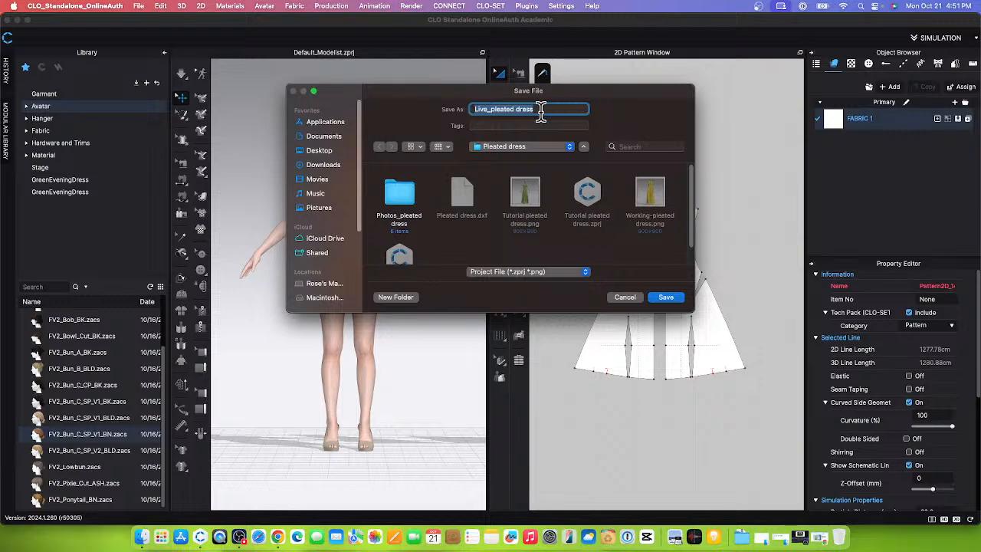
right_click(525, 109)
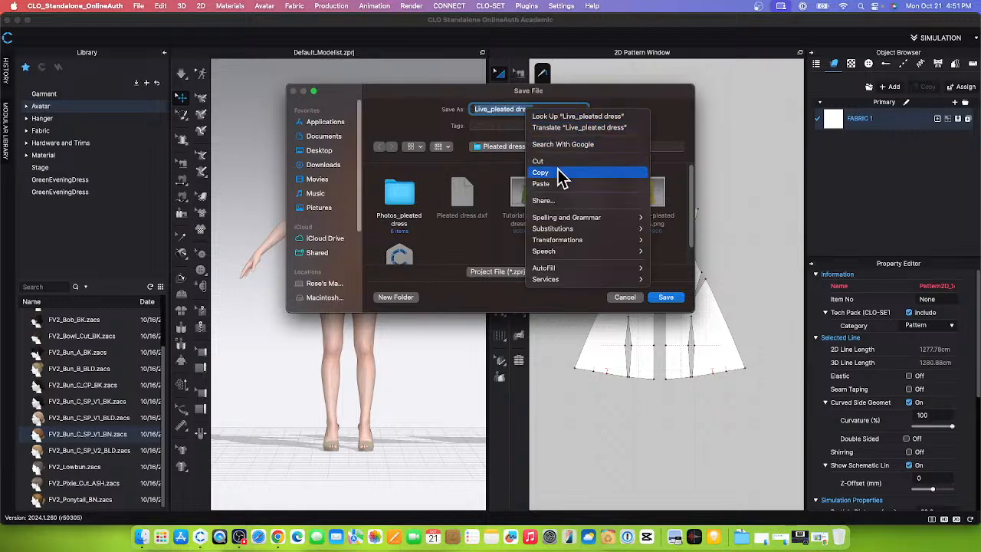
click(558, 168)
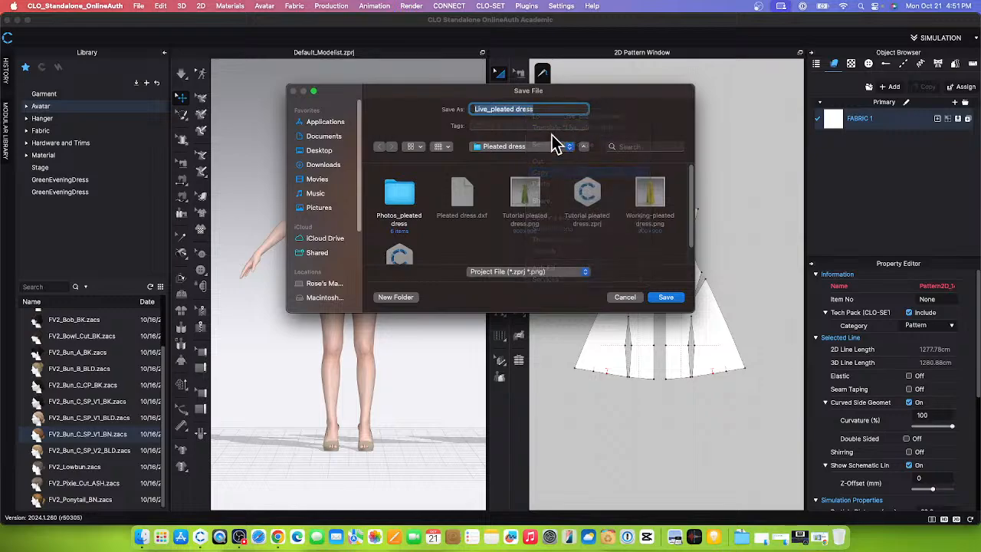
- Create a Desktop folder named "Live_pleated dress" and save the project in it as "Live_pleated dress"
click(332, 153)
click(396, 296)
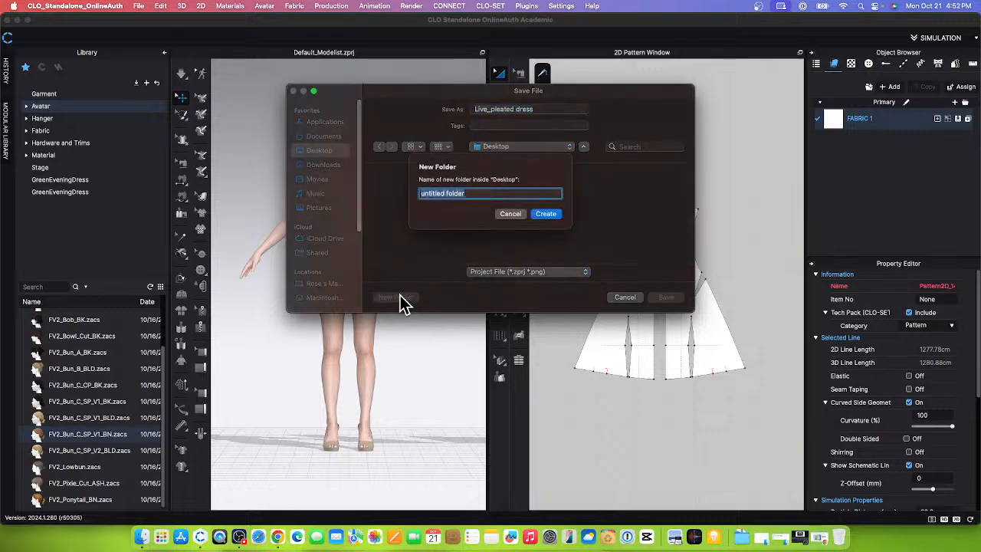
right_click(462, 201)
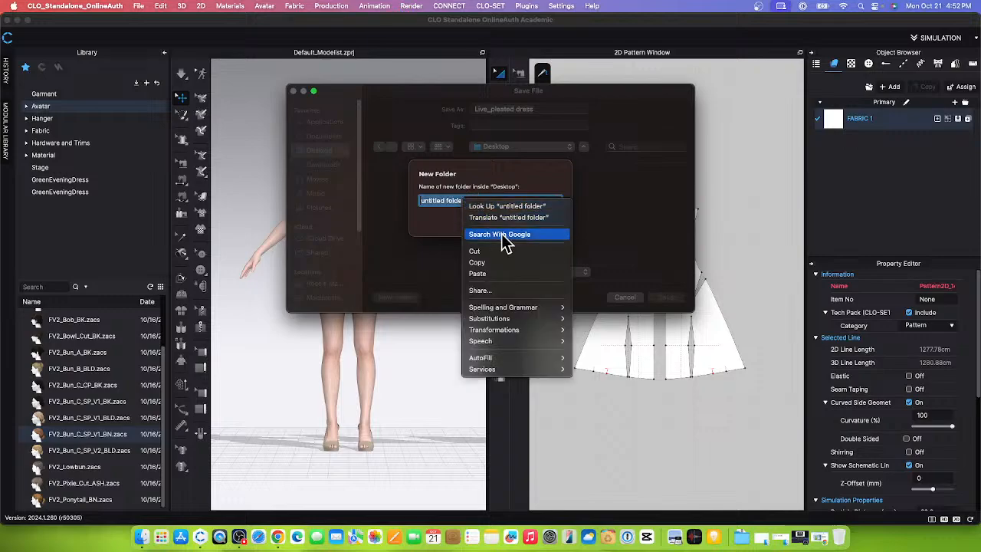
click(478, 274)
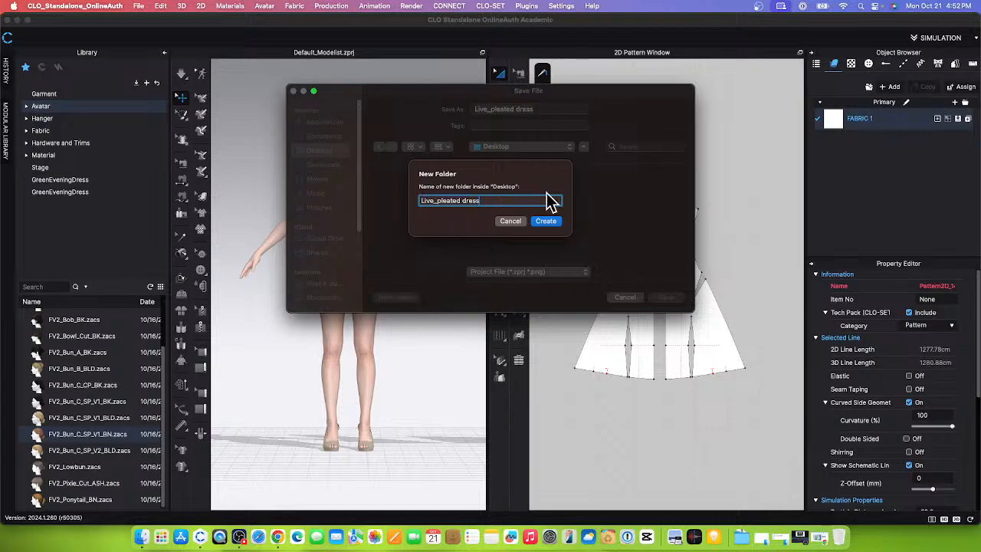
click(552, 223)
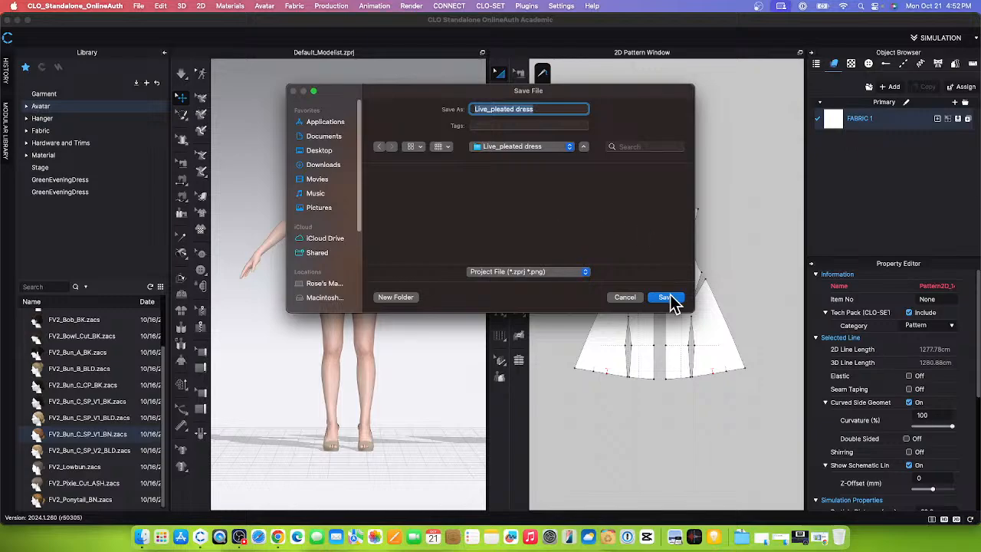
click(667, 298)
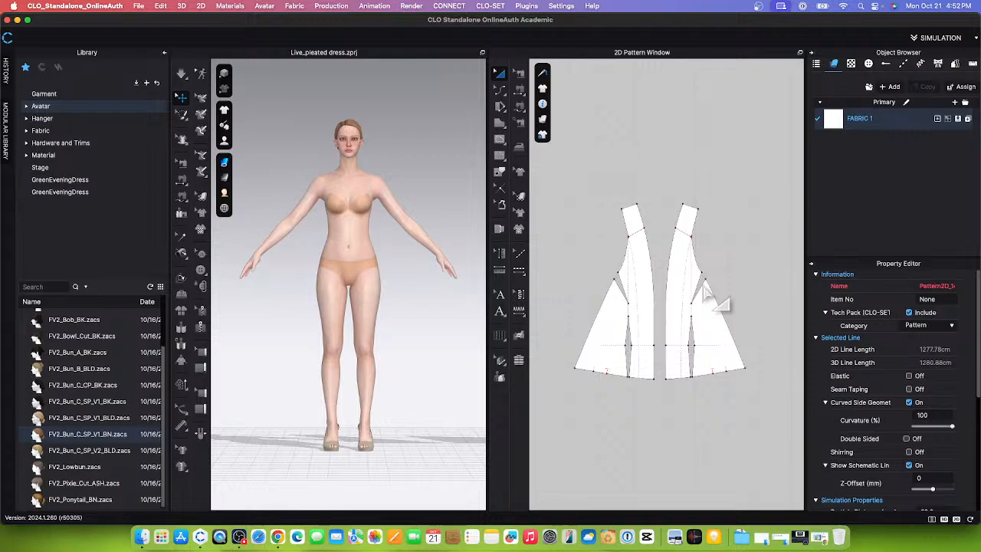
- Show the arrangement points around the avatar in the 3D view
scroll(630, 228, down, 2)
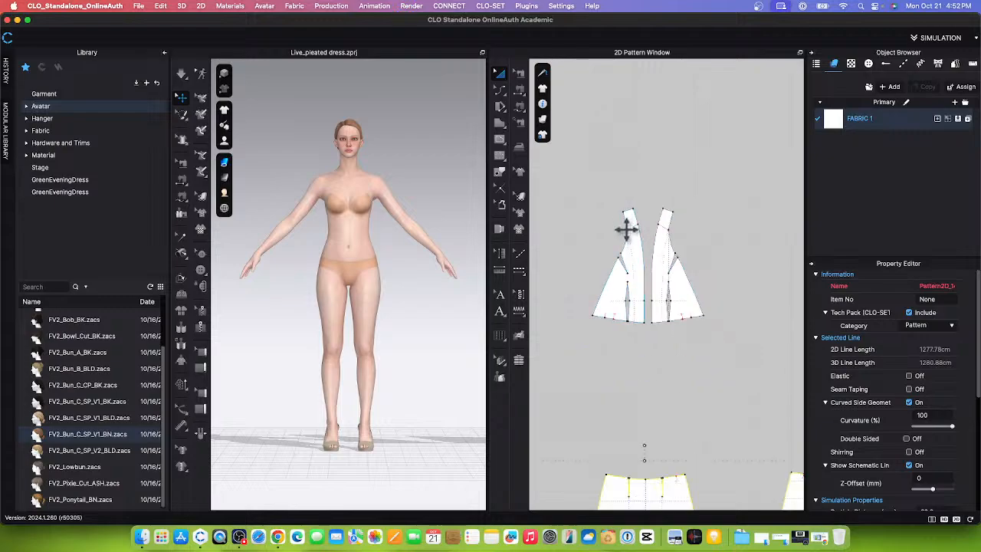
scroll(386, 338, up, 2)
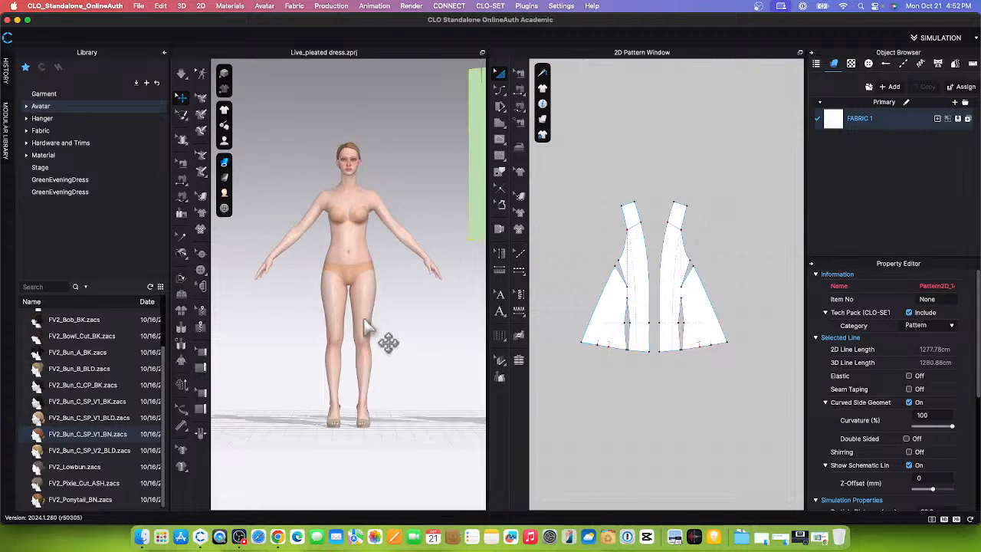
click(224, 140)
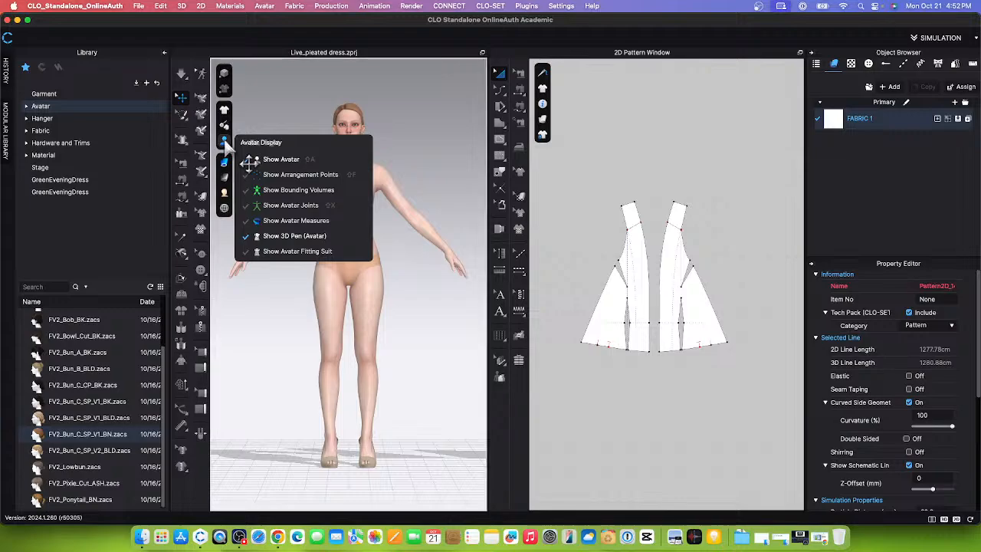
click(323, 175)
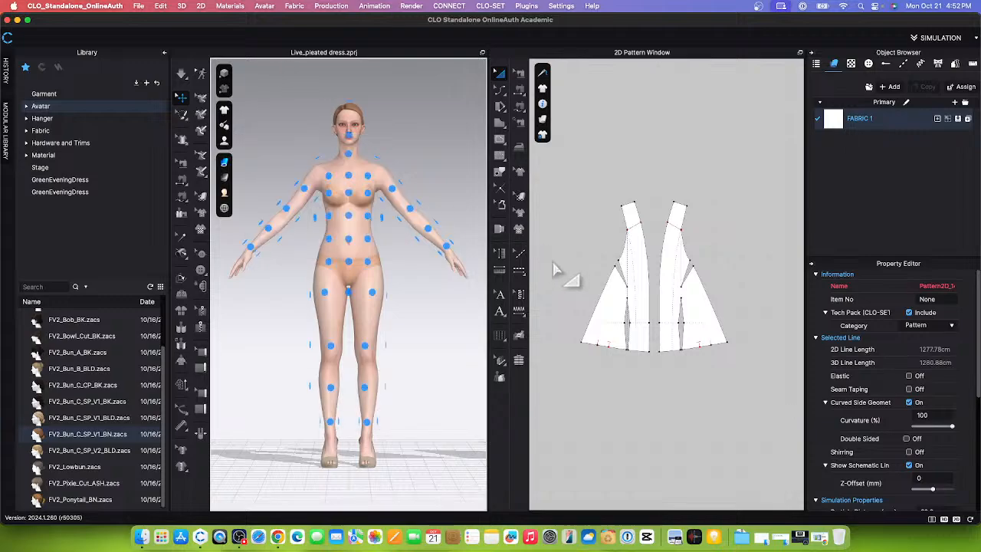
- Place the bodice piece for the avatar's left side on the left chest arrangement point and shift it slightly outward
scroll(627, 308, up, 3)
scroll(621, 285, down, 1)
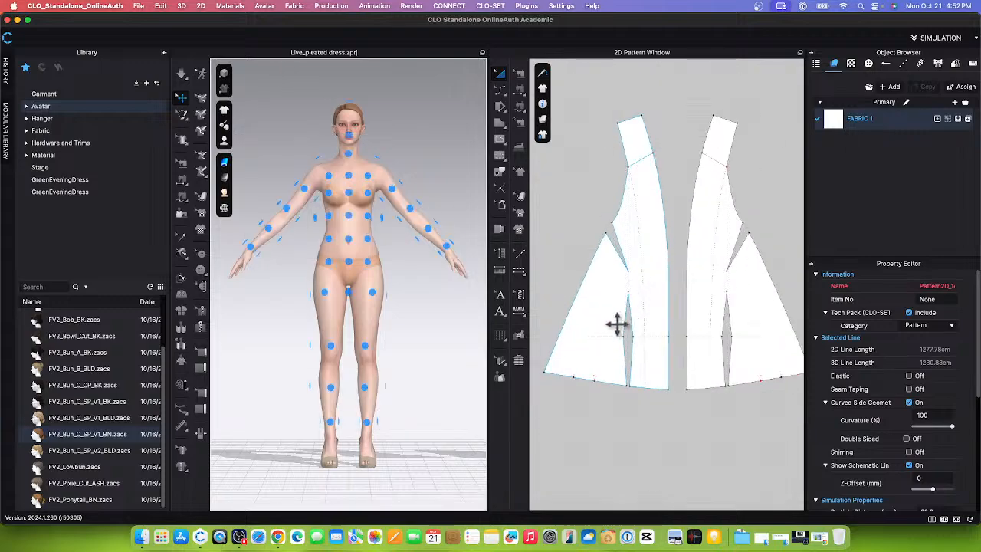
scroll(617, 325, down, 1)
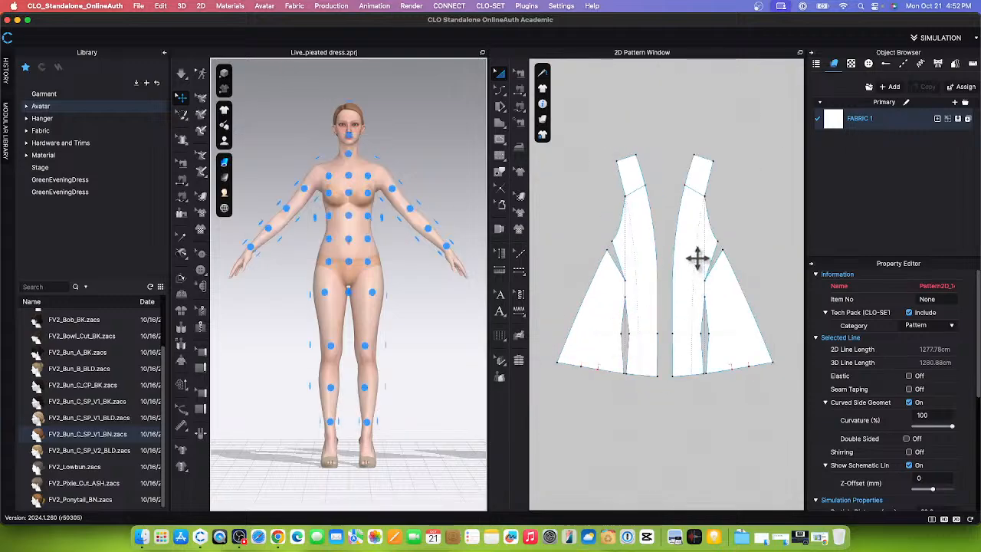
click(697, 259)
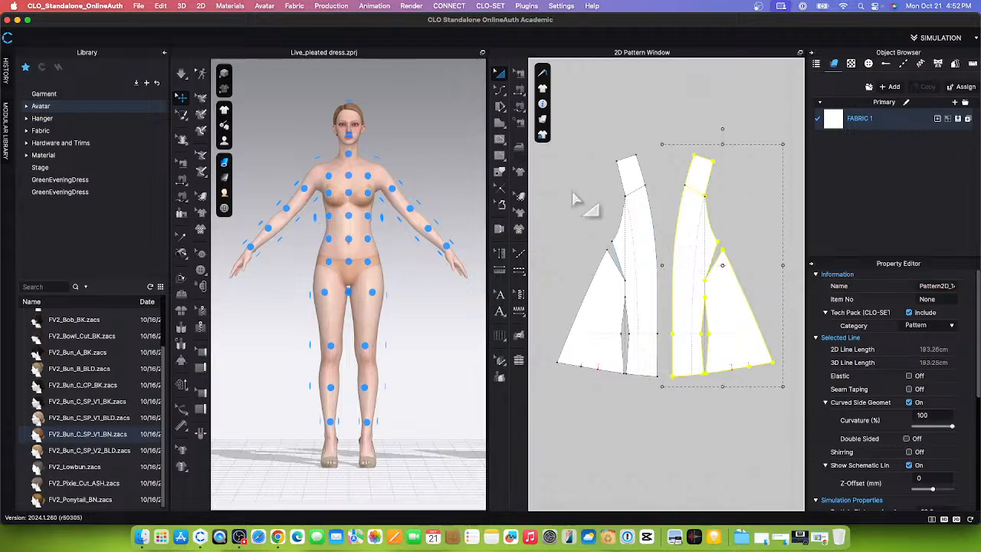
click(370, 196)
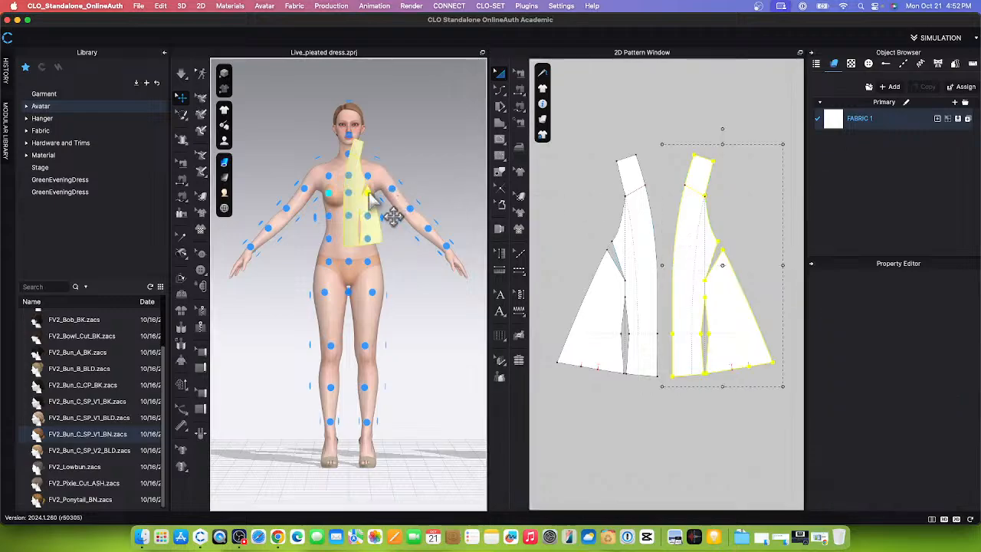
drag(376, 186, 386, 186)
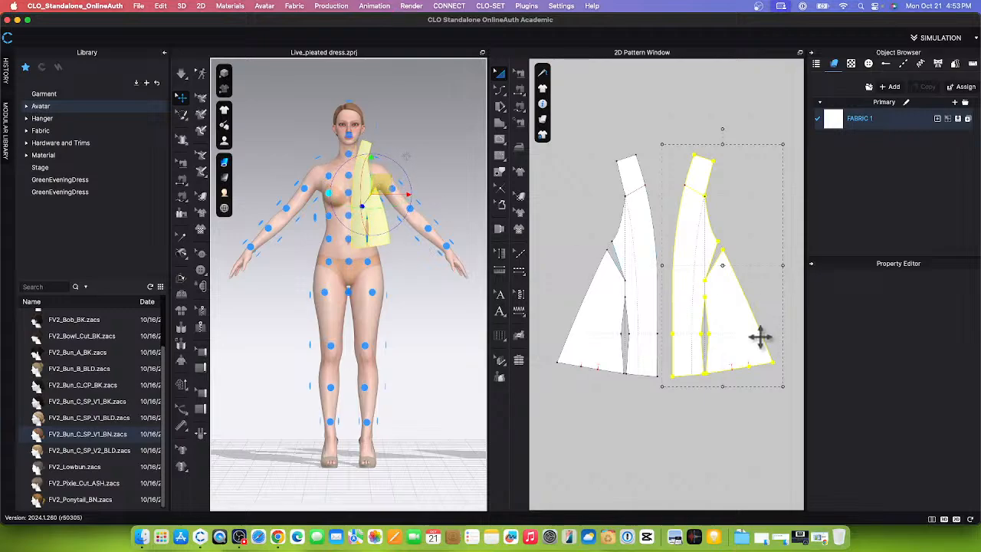
- Place the other bodice piece on the avatar's right chest arrangement point, shift it slightly outward, and deselect it
click(636, 253)
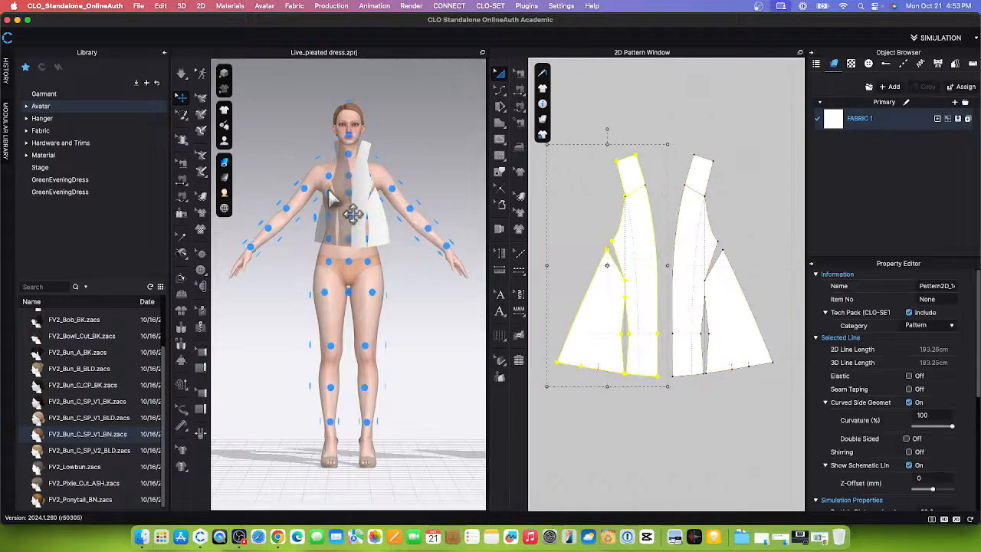
click(337, 195)
drag(341, 186, 337, 186)
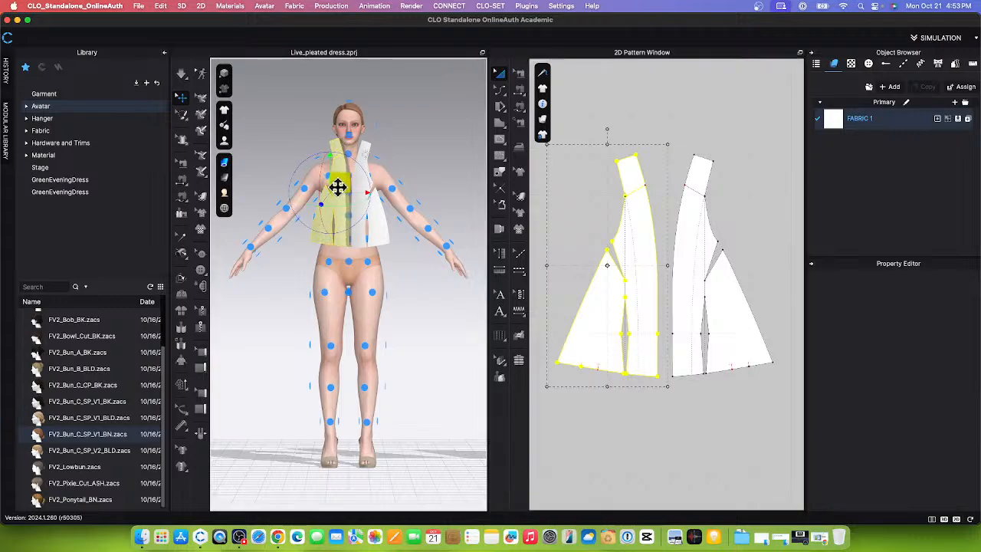
click(429, 315)
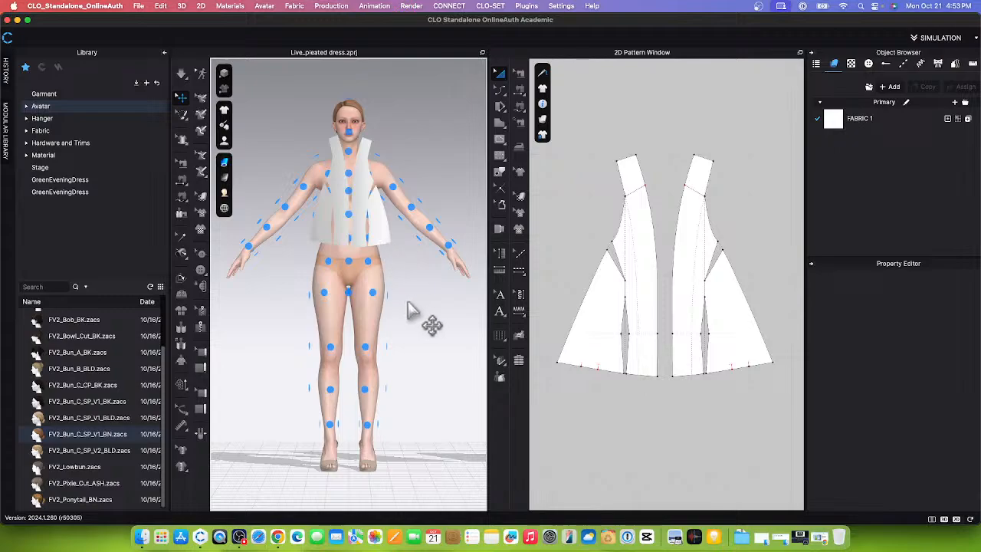
- Hide the avatar's arrangement points and show the garment's internal lines on the bodice pieces in 3D
scroll(410, 322, up, 3)
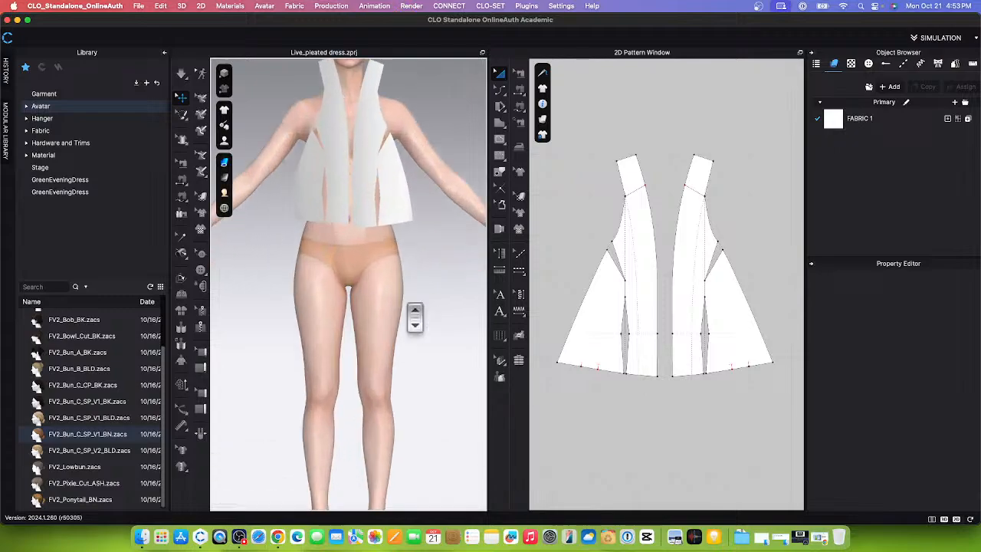
scroll(412, 344, down, 3)
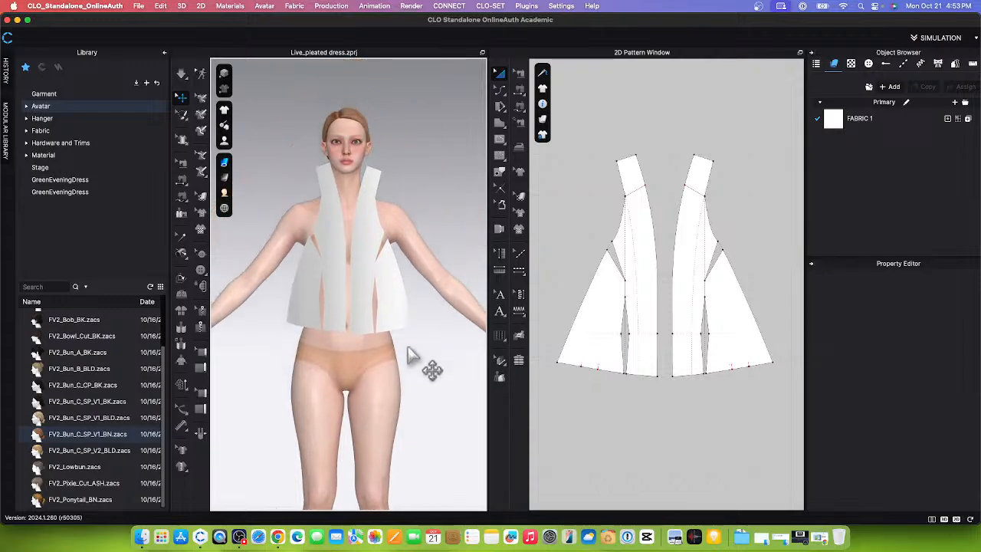
middle_drag(406, 347, 405, 338)
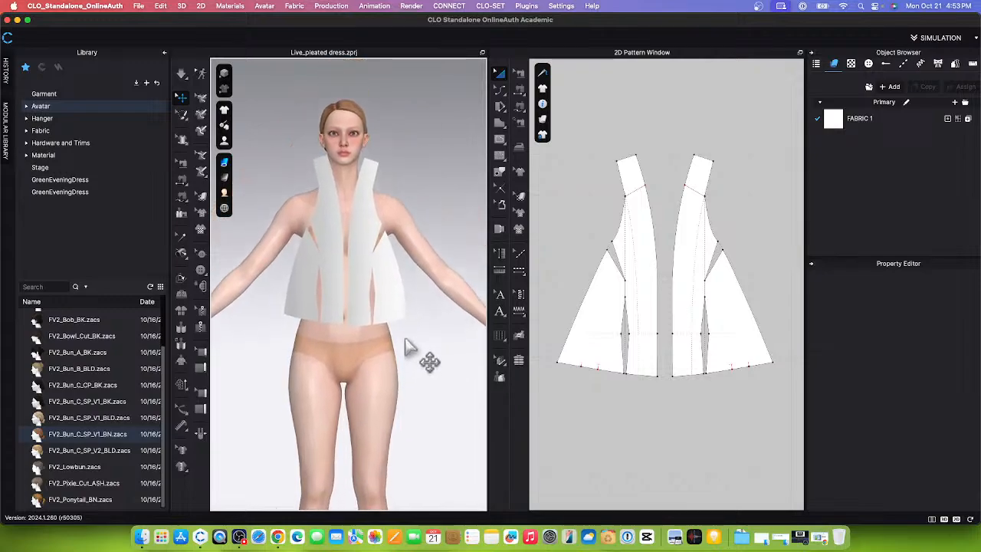
scroll(410, 349, up, 5)
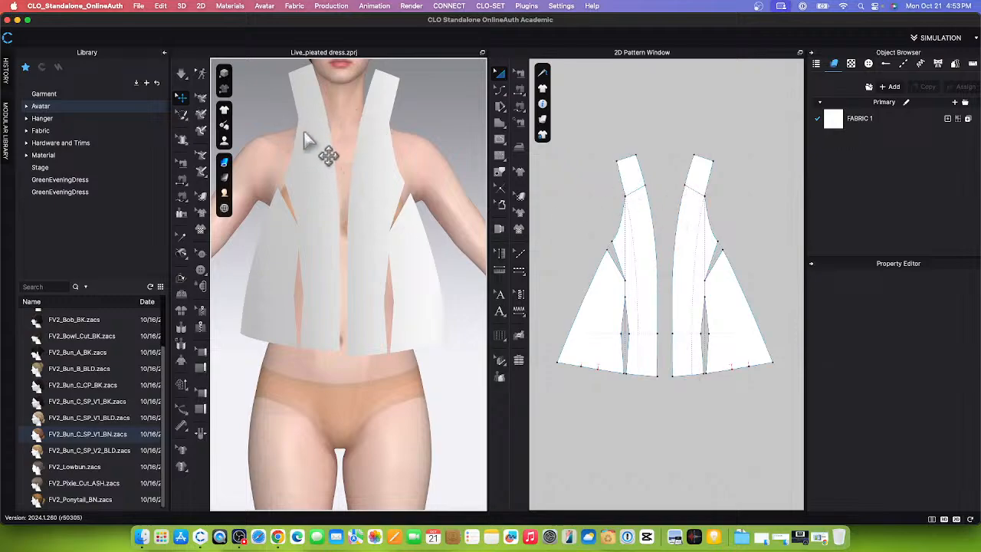
scroll(366, 366, down, 2)
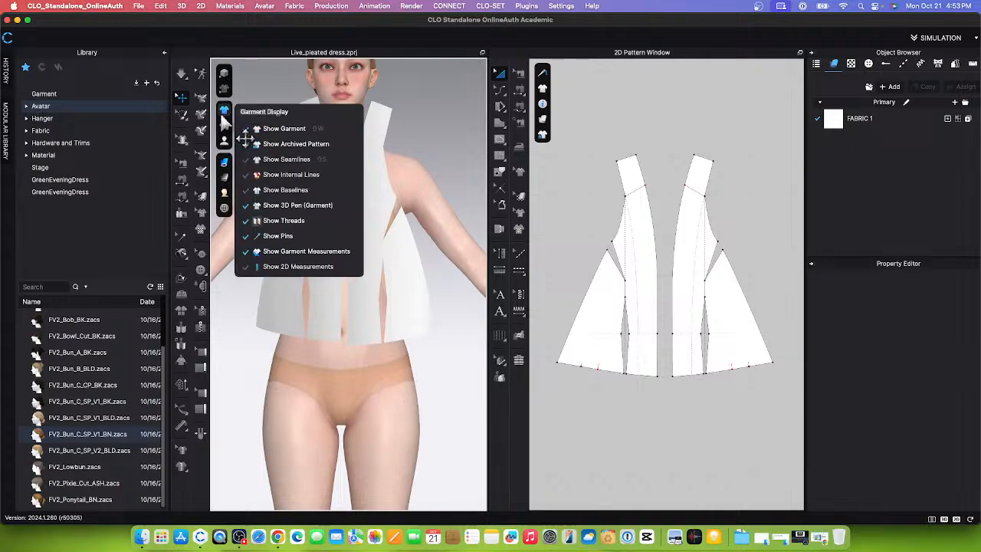
mouse_move(224, 112)
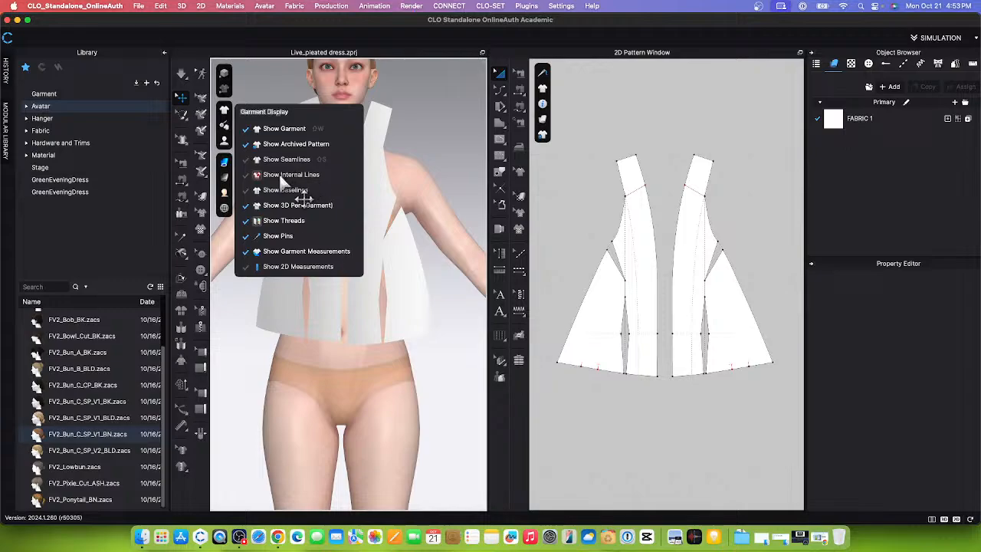
scroll(330, 299, down, 4)
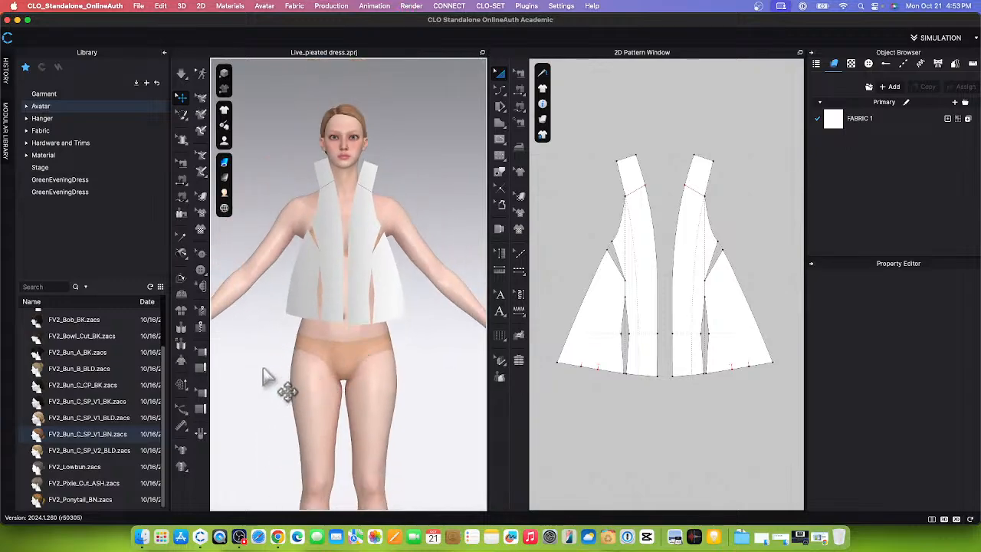
- Adjust the position of both bodice pieces in front of the avatar's chest, checking them from both sides, and deselect them
right_drag(271, 379, 332, 383)
scroll(368, 180, up, 4)
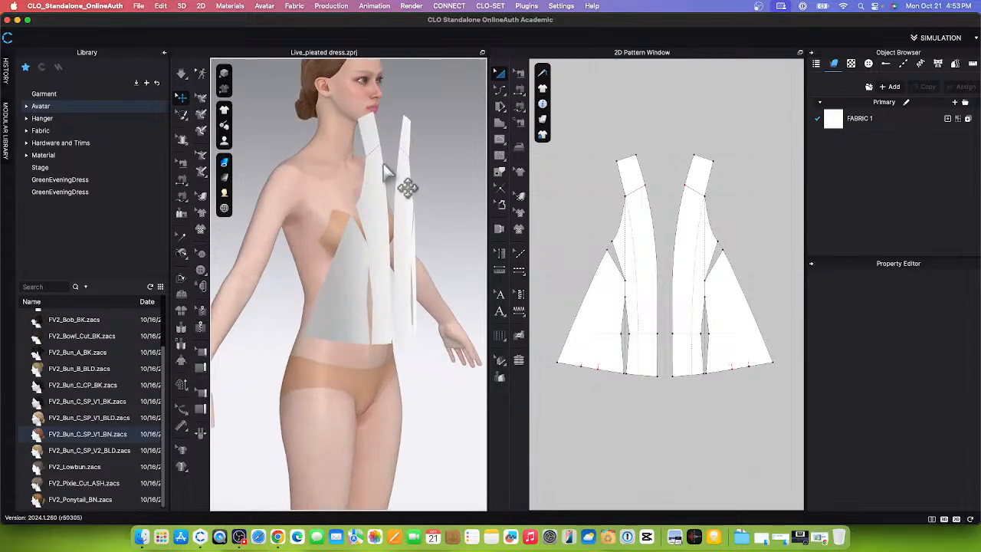
scroll(372, 297, down, 2)
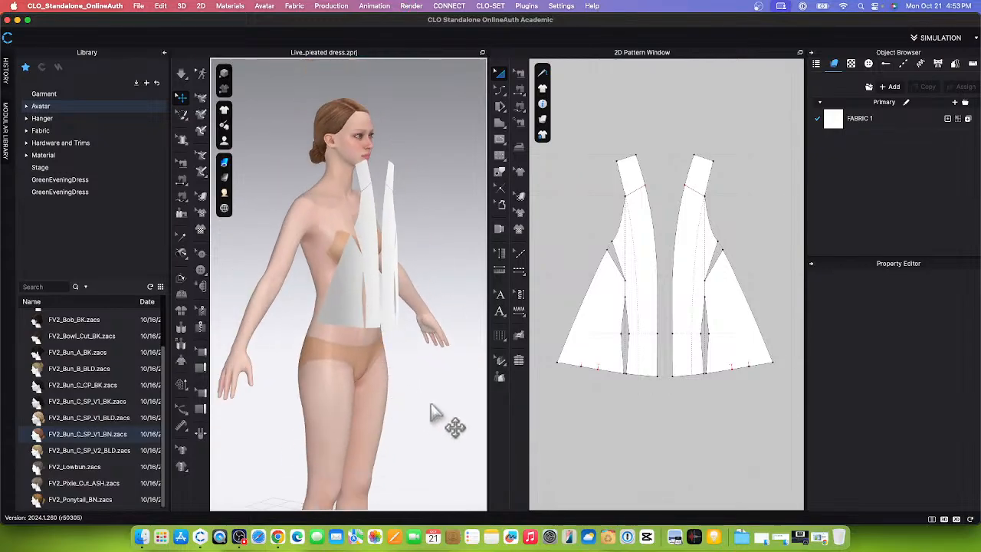
right_drag(432, 403, 396, 393)
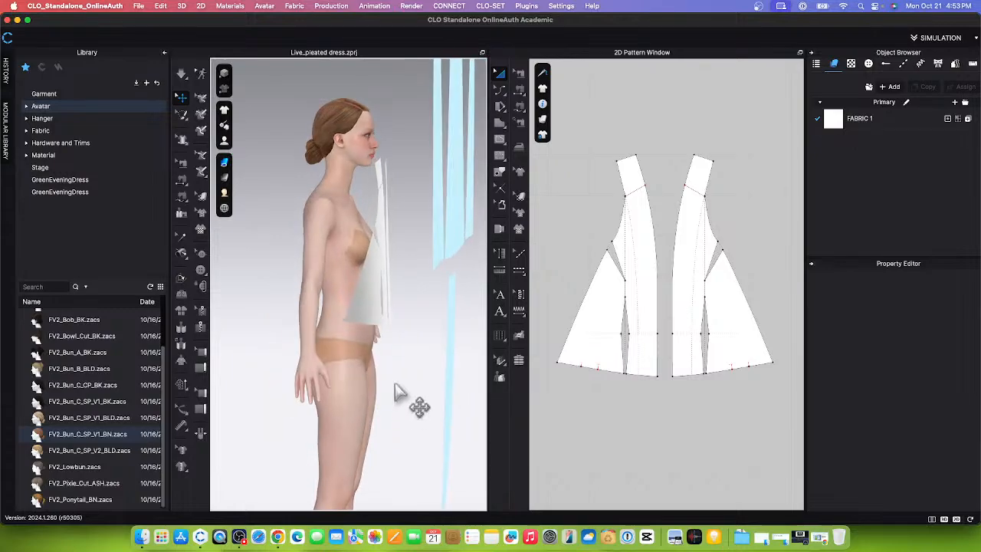
click(383, 256)
right_drag(394, 364, 414, 377)
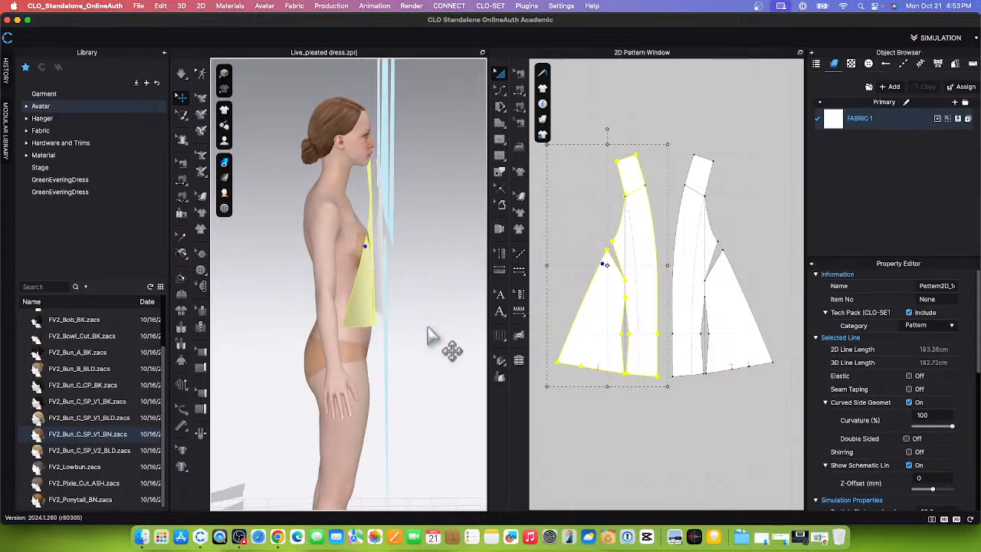
right_drag(429, 334, 219, 332)
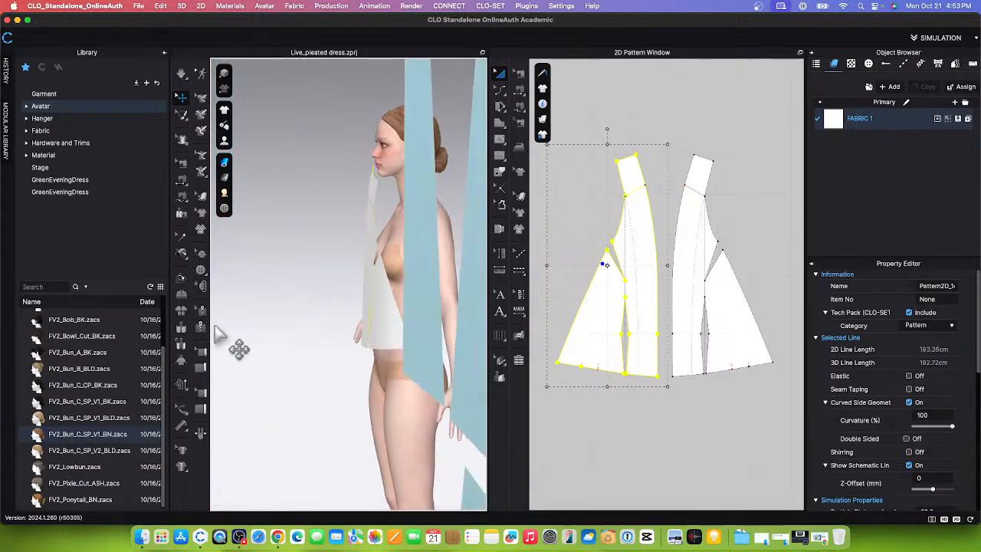
click(383, 279)
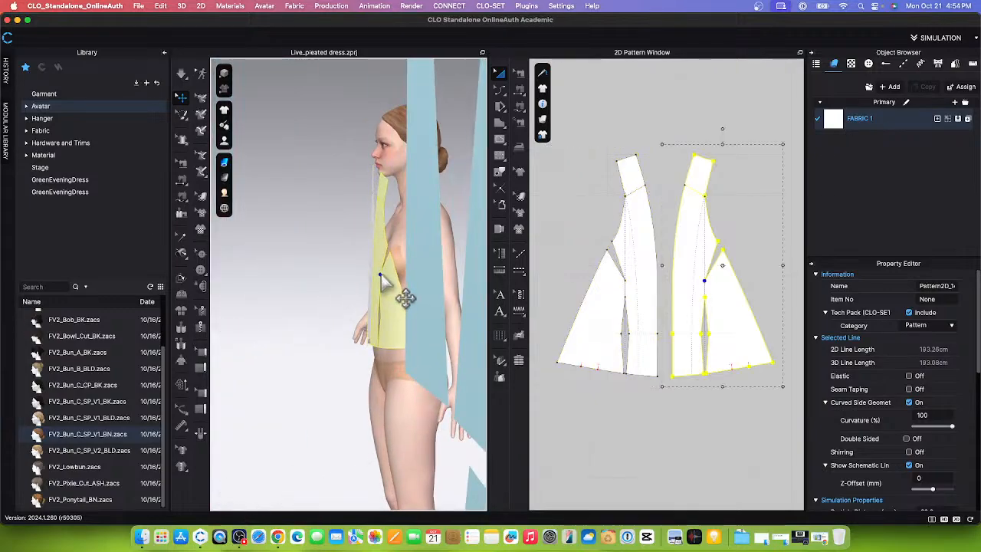
right_drag(306, 320, 396, 315)
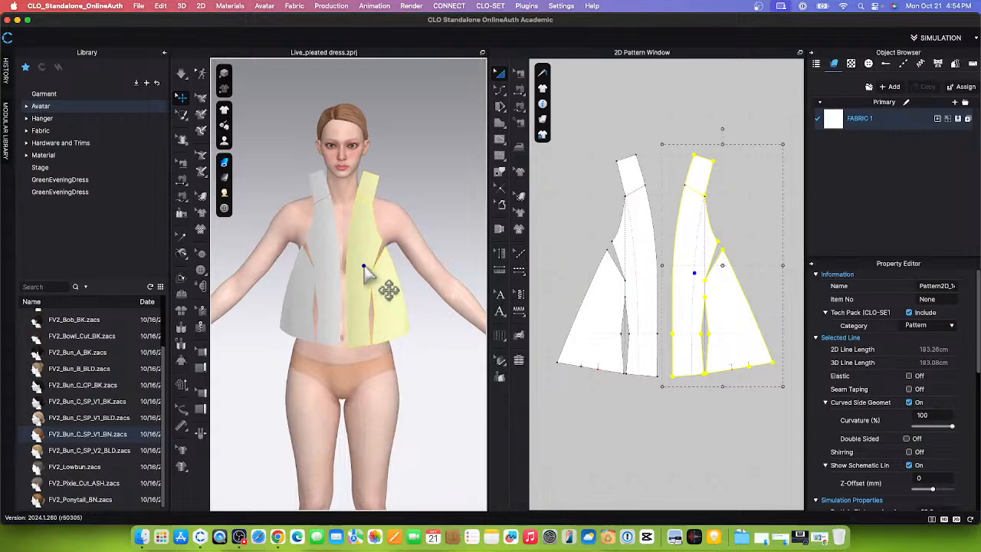
scroll(420, 350, up, 2)
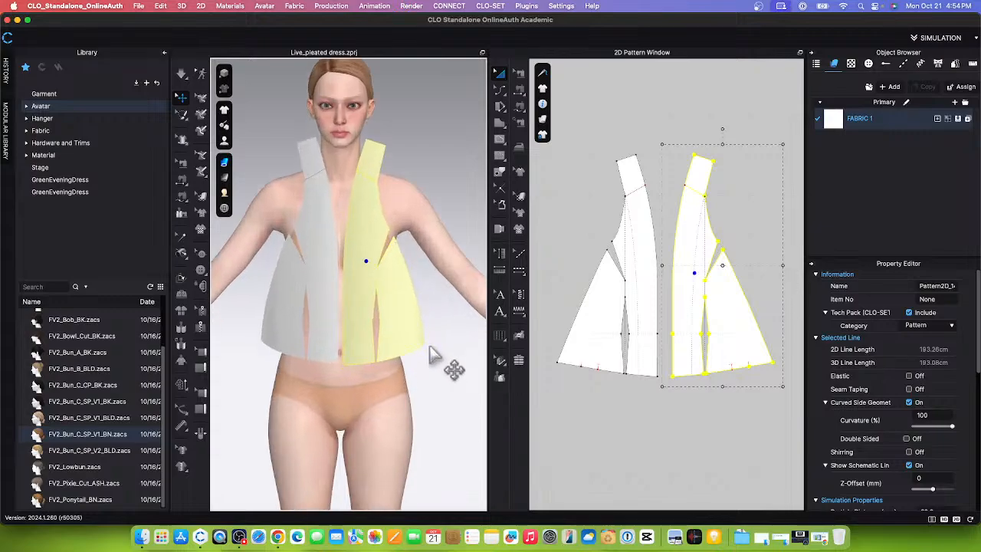
click(430, 350)
- Fold the neck extension of the bodice piece on the avatar's right along its internal line to a fold angle of 144
right_drag(252, 460, 324, 460)
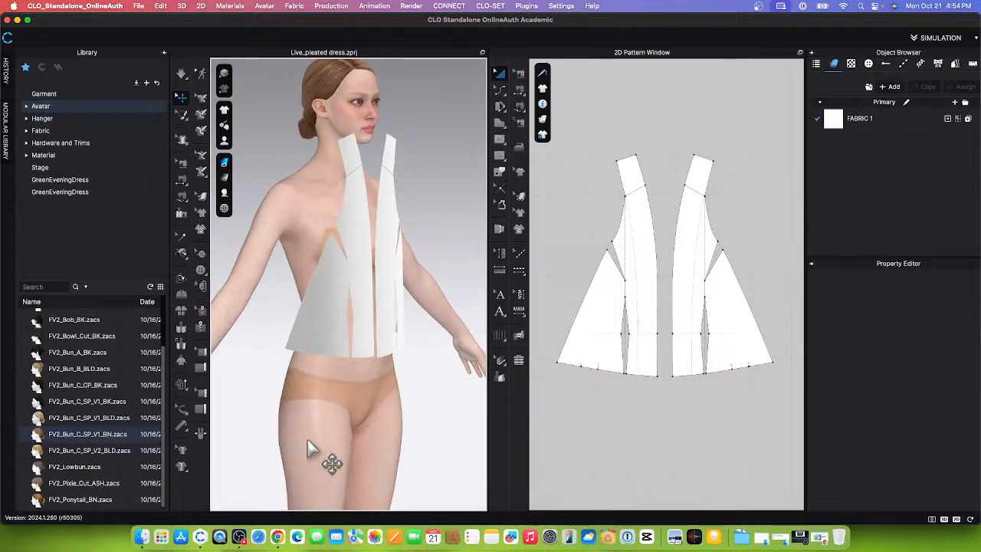
click(182, 279)
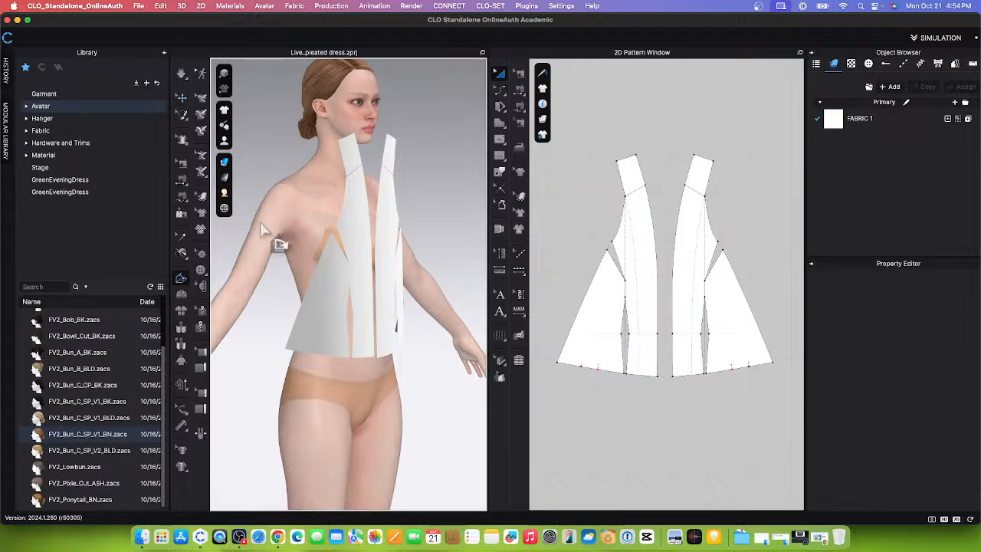
click(359, 175)
scroll(433, 266, down, 3)
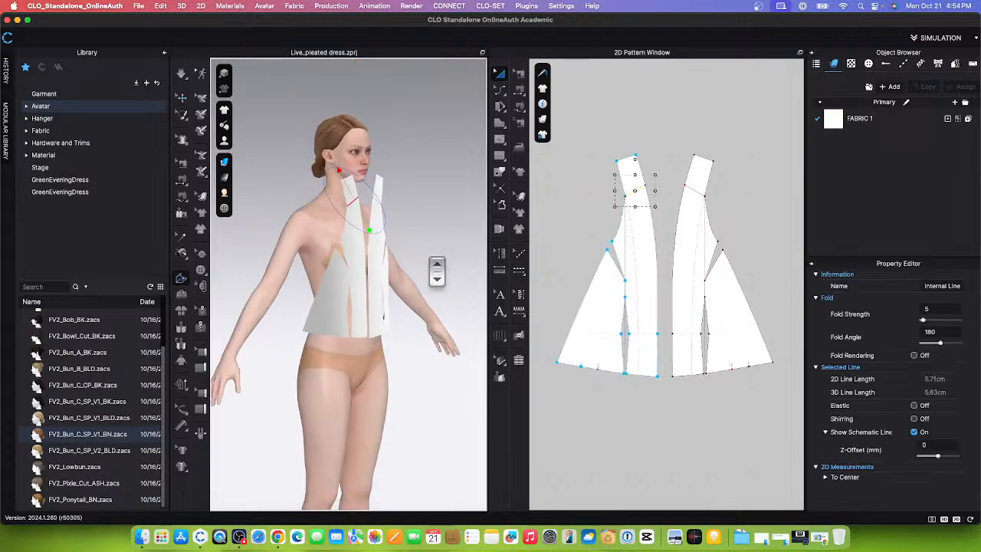
scroll(424, 280, up, 5)
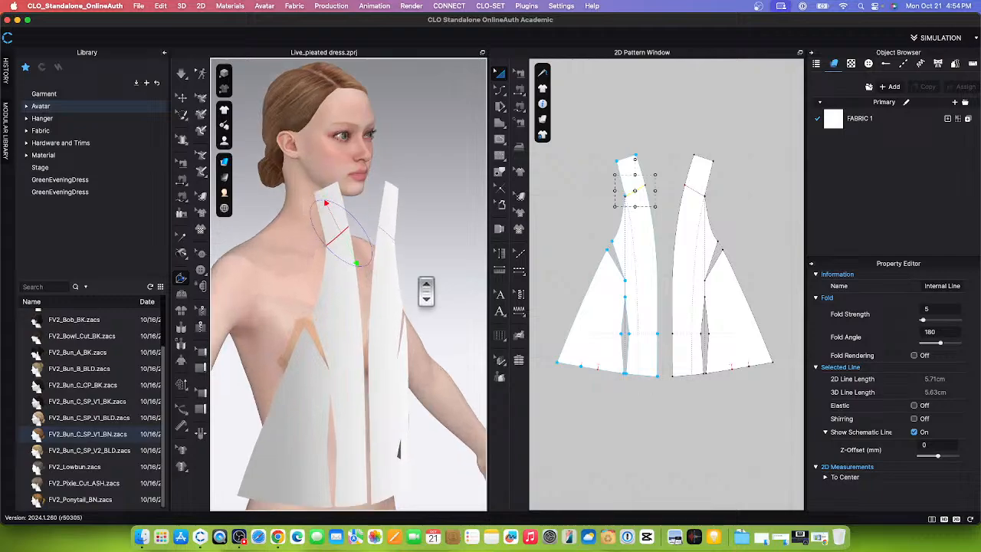
drag(328, 221, 299, 196)
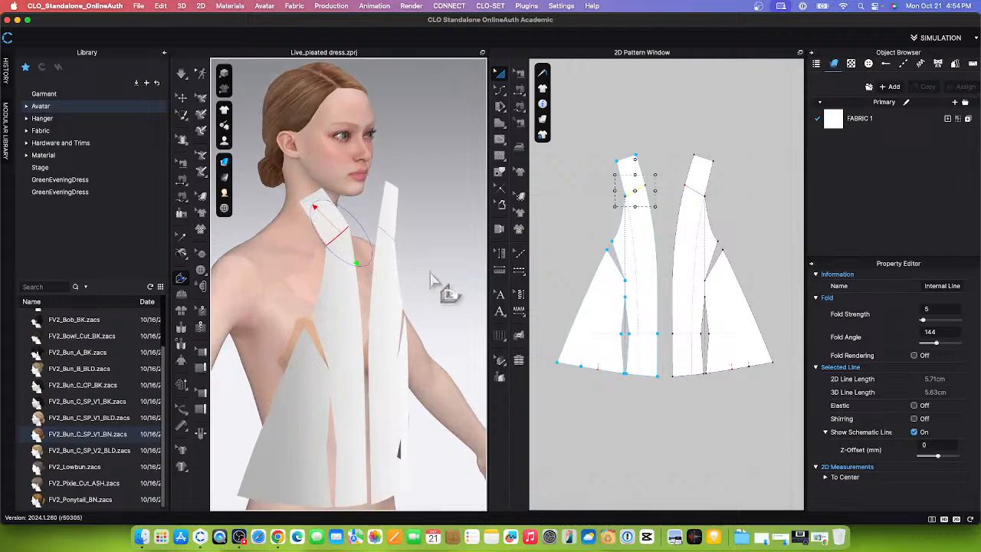
- Fold the neck extension of the bodice piece on the avatar's left to a fold angle of 130 and clear the fold-line selection
right_drag(431, 280, 358, 253)
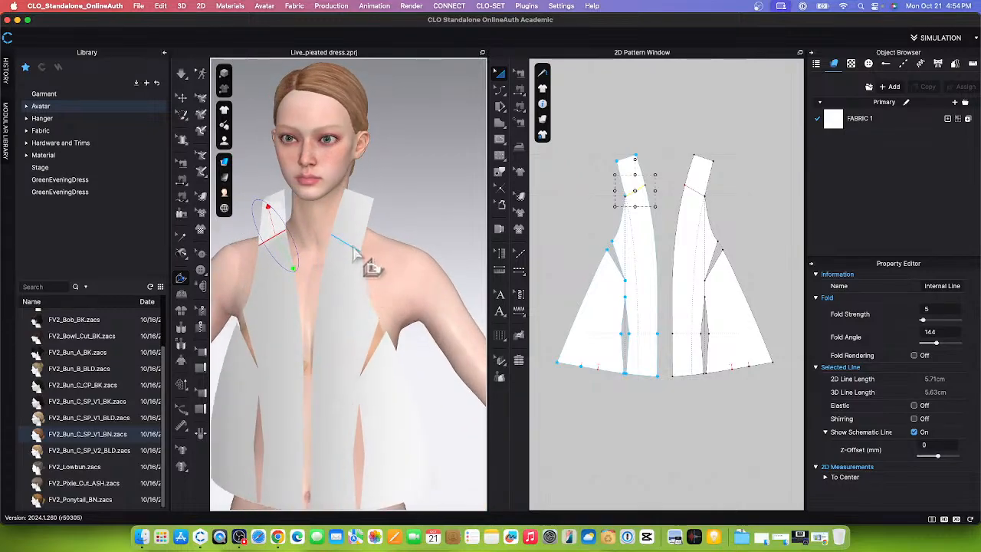
click(353, 253)
scroll(421, 265, down, 3)
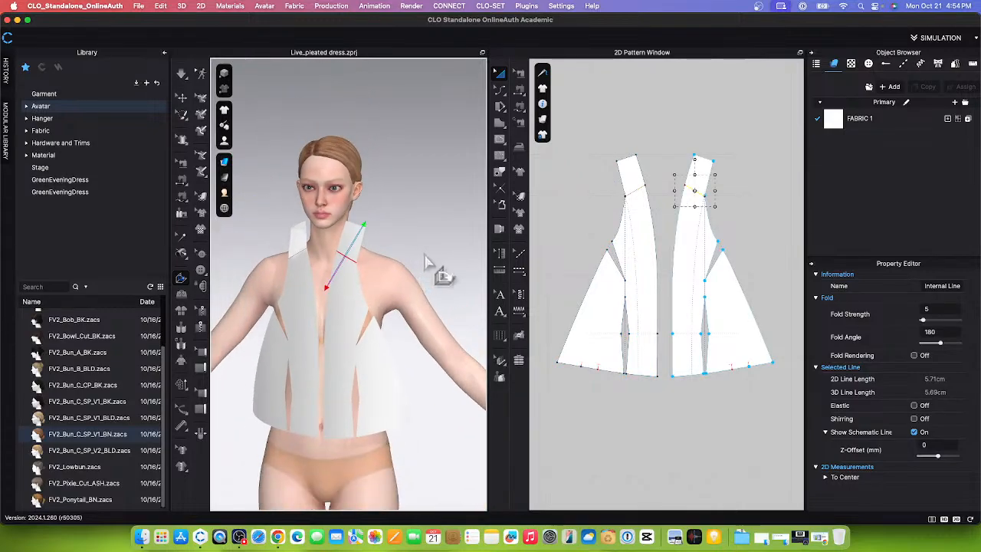
right_drag(427, 263, 351, 256)
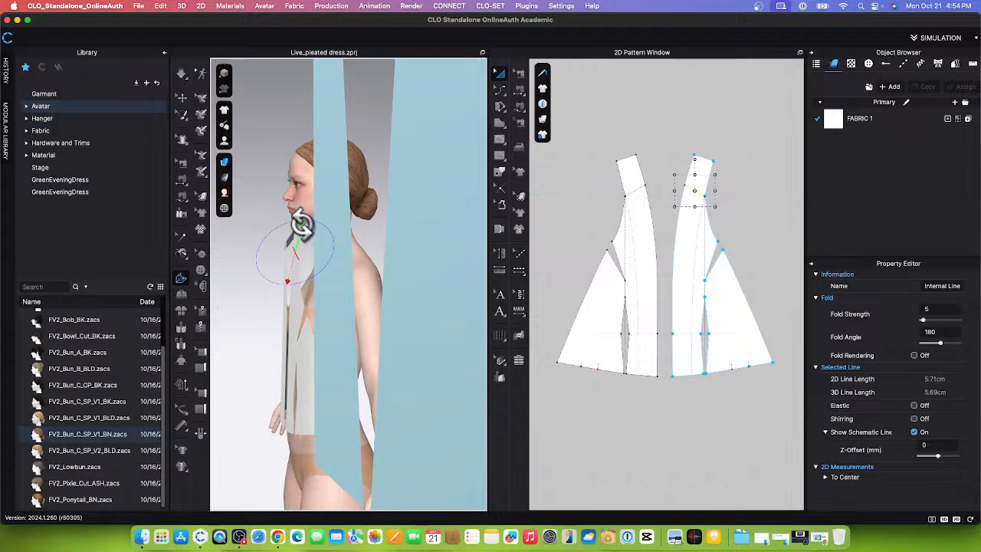
drag(303, 223, 337, 230)
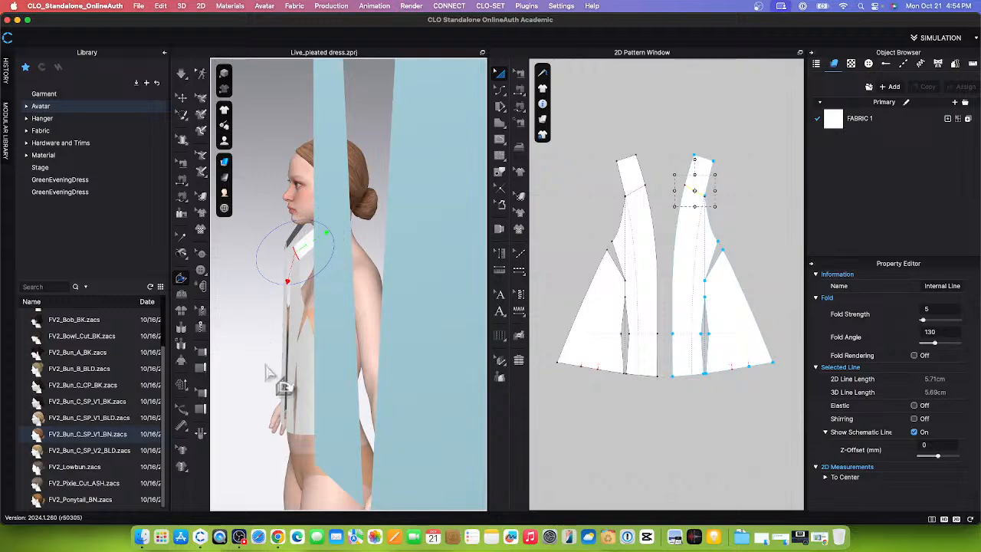
right_drag(263, 370, 456, 374)
click(407, 336)
click(361, 257)
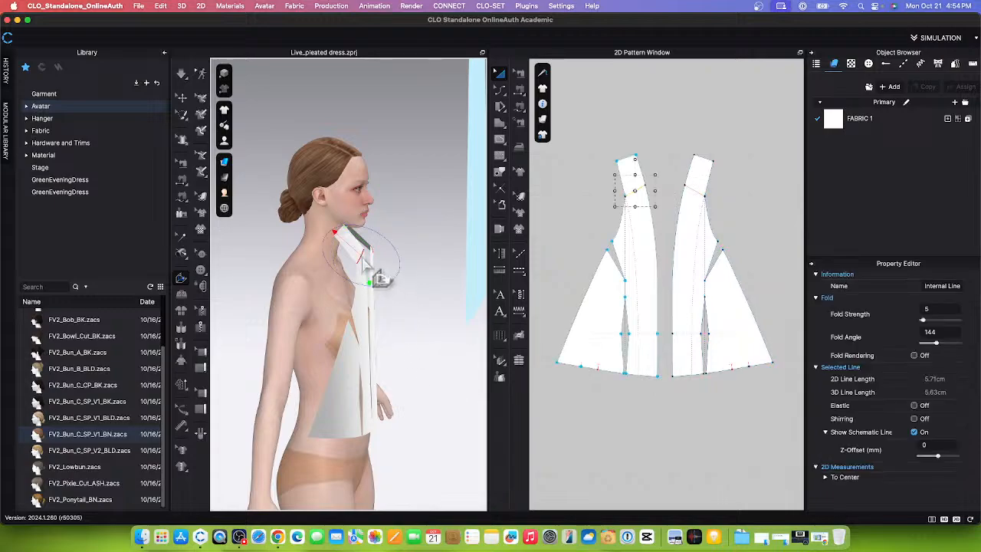
click(414, 346)
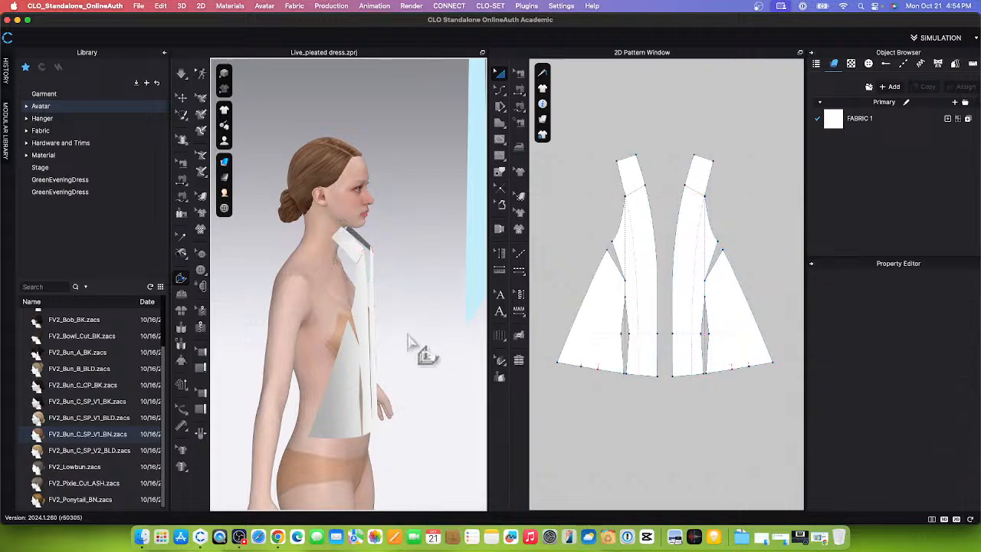
right_drag(387, 336, 339, 328)
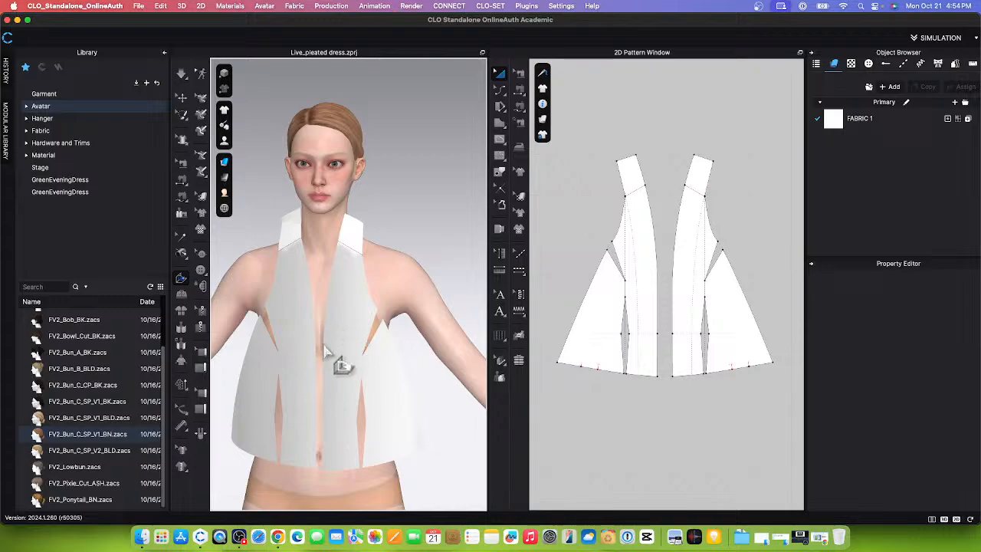
- Rotate the bodice piece on the avatar's right so its neck extension tilts back toward the neck and its hem swings forward
click(181, 97)
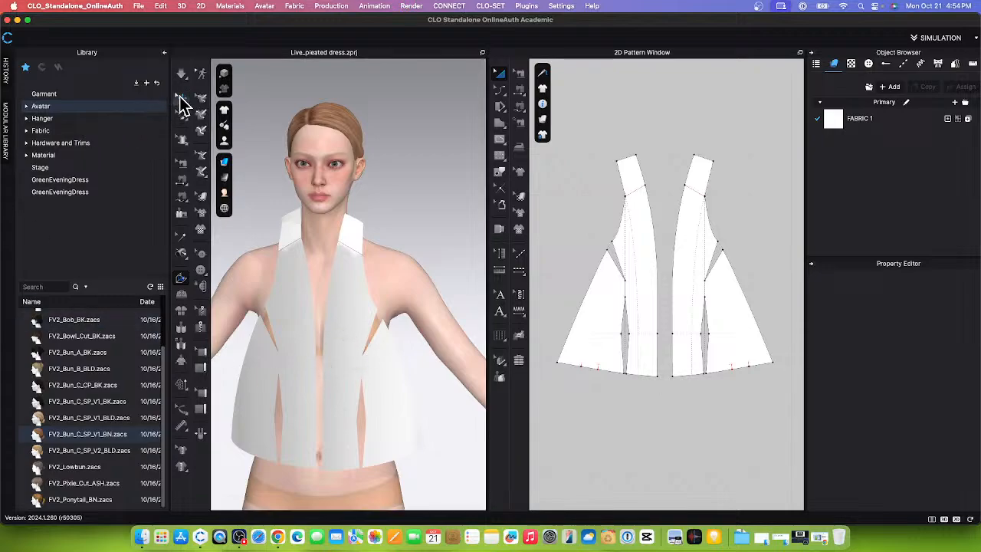
click(297, 310)
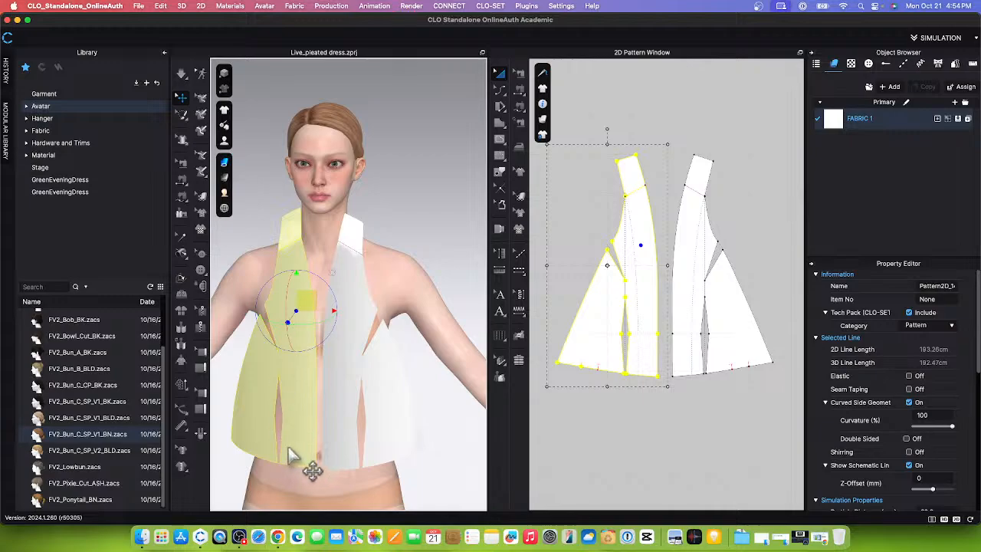
right_drag(307, 464, 416, 449)
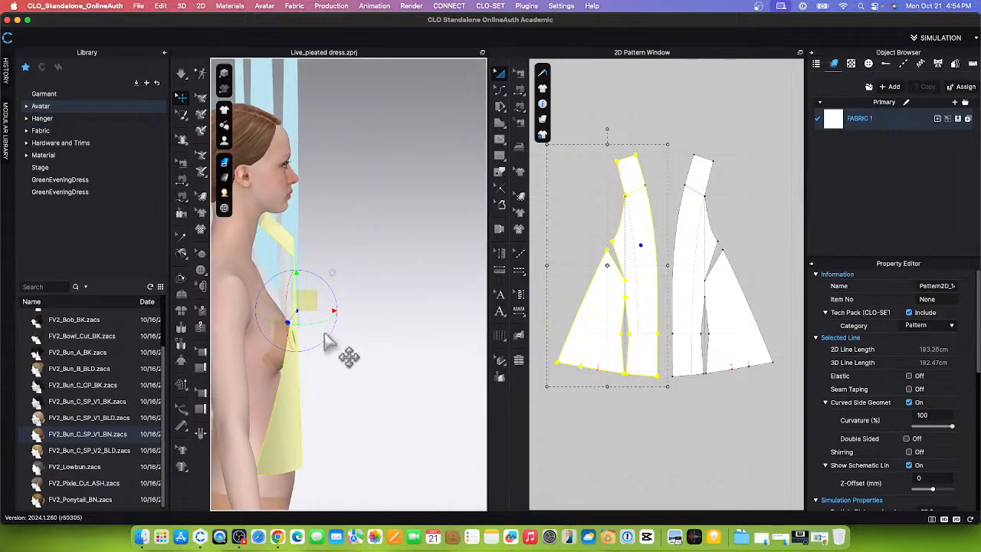
drag(329, 335, 368, 358)
scroll(403, 373, down, 3)
right_drag(401, 404, 283, 391)
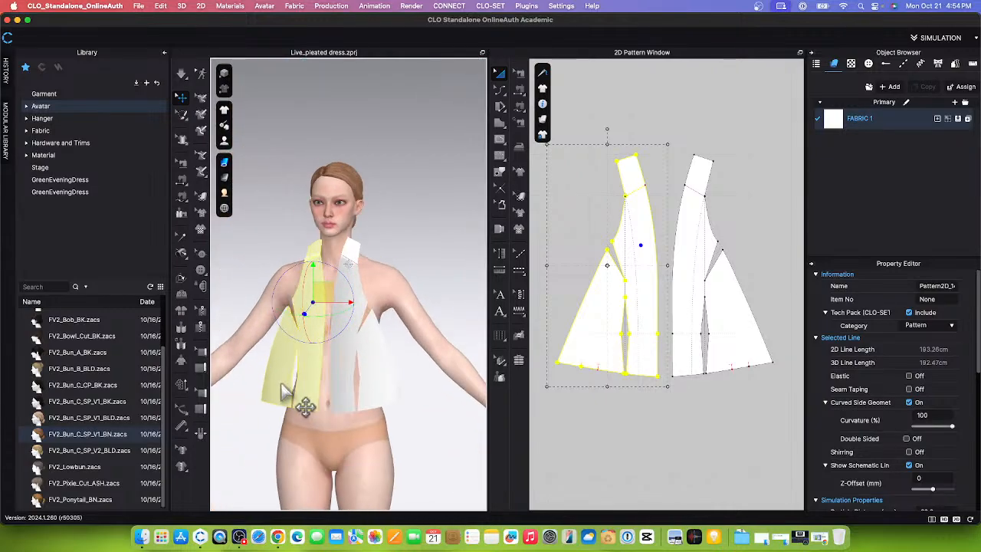
click(417, 391)
- Rotate the bodice piece on the avatar's left to the matching tilt, check both pieces from the side, and deselect them
click(376, 345)
right_drag(420, 452, 368, 394)
drag(368, 280, 382, 286)
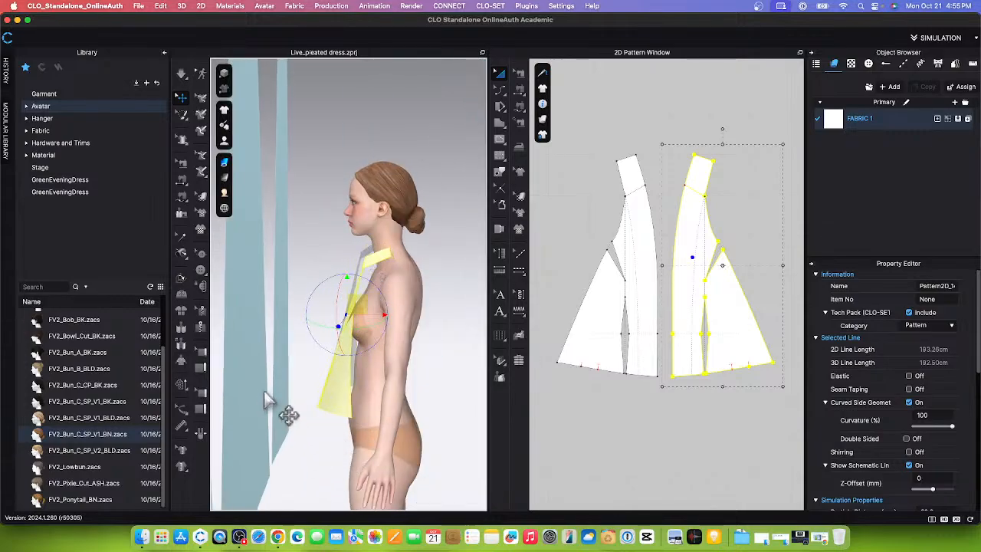
right_drag(302, 420, 420, 418)
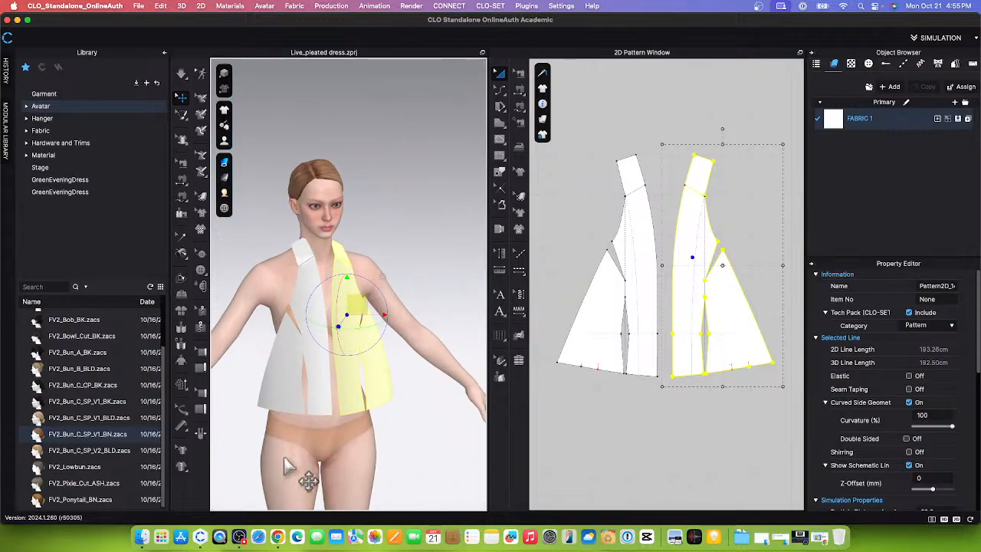
right_drag(280, 456, 431, 377)
click(420, 365)
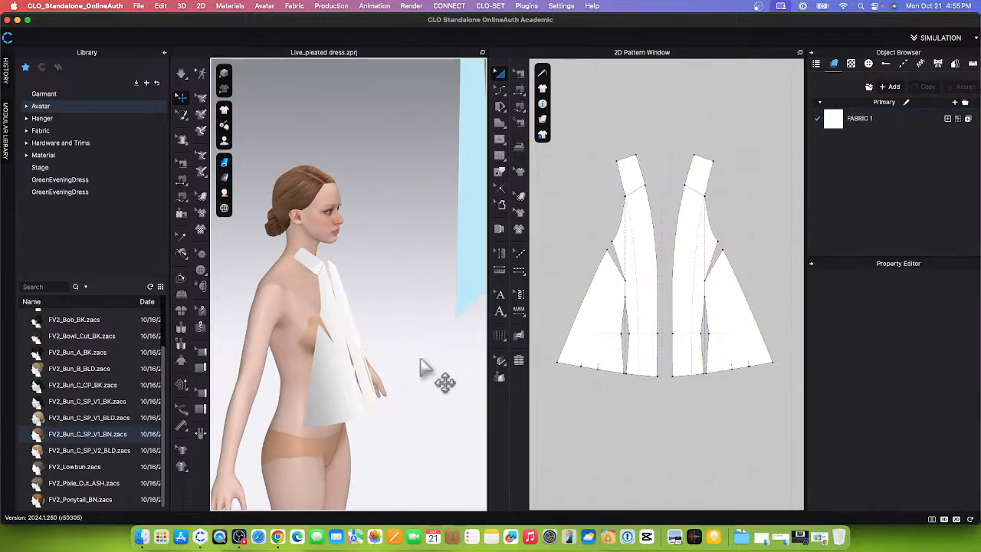
click(334, 326)
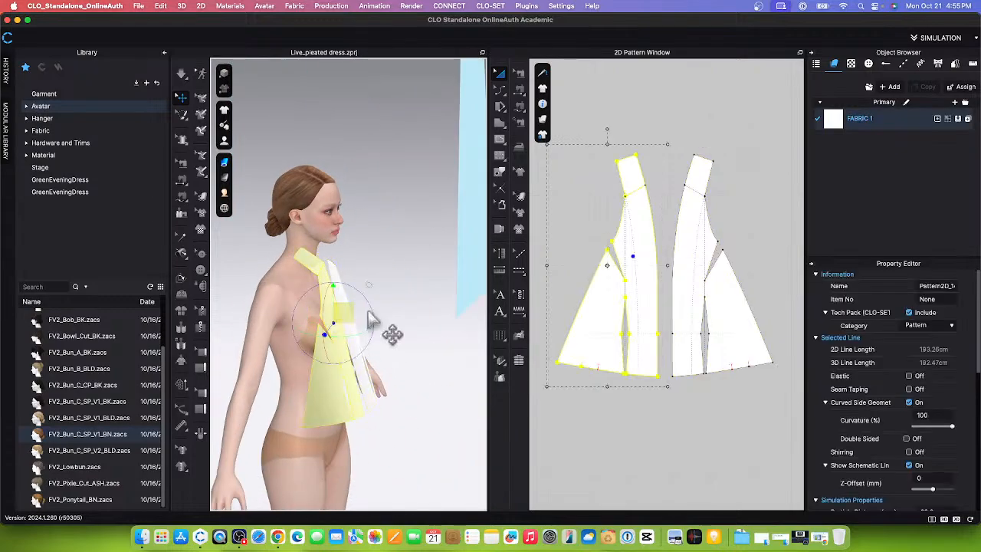
click(413, 337)
right_drag(407, 394, 340, 401)
scroll(639, 282, down, 3)
- Sew the top edges of the two bodice neck extensions together in the 2D pattern
scroll(640, 282, up, 5)
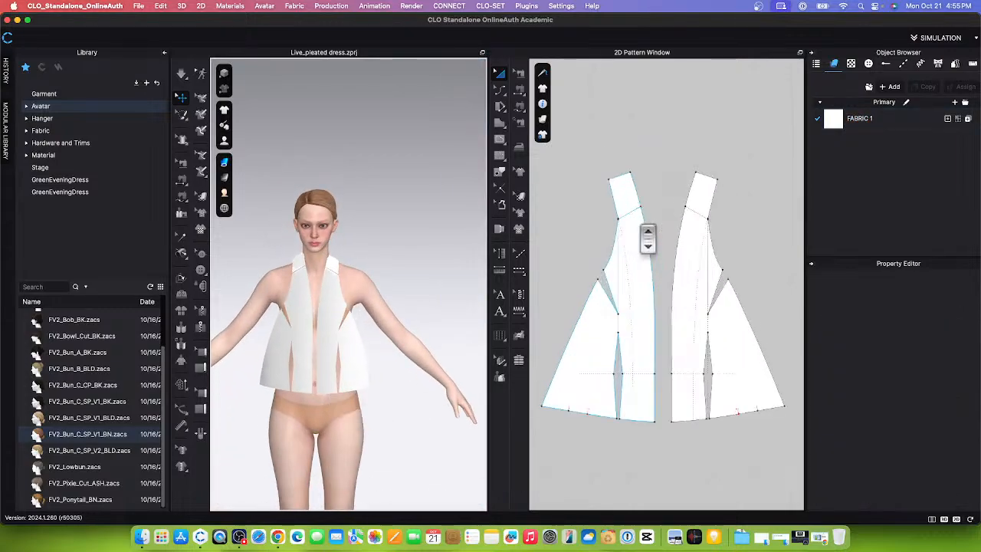
scroll(640, 235, down, 2)
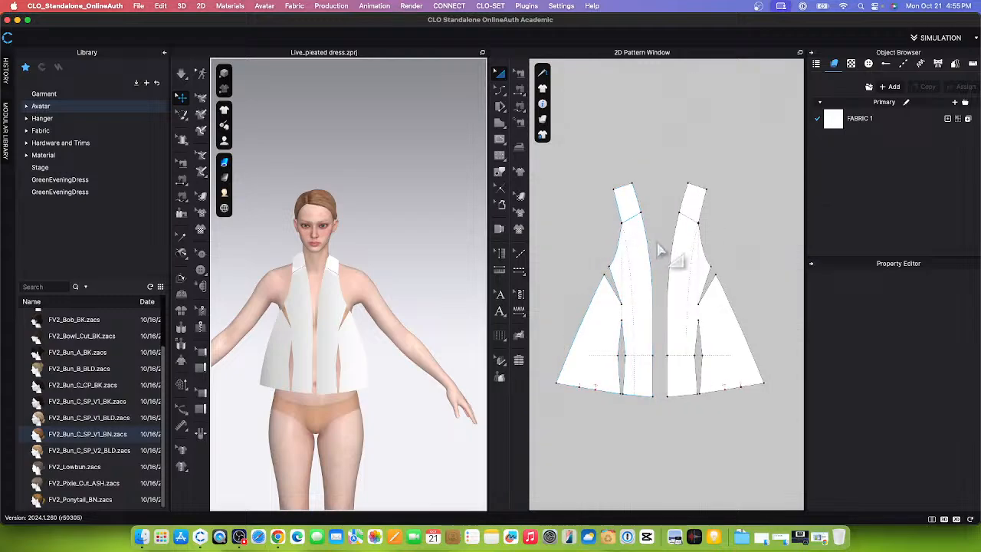
click(518, 90)
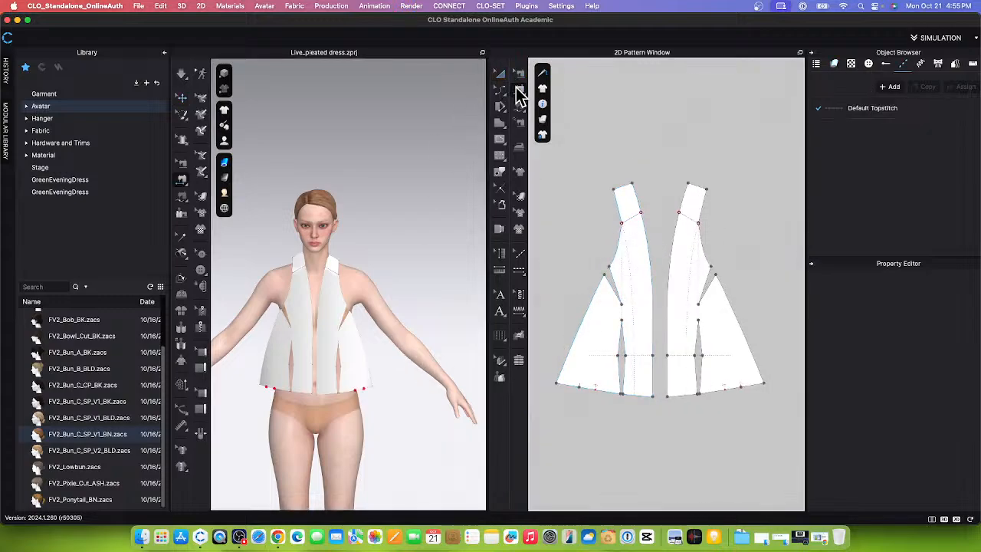
click(627, 186)
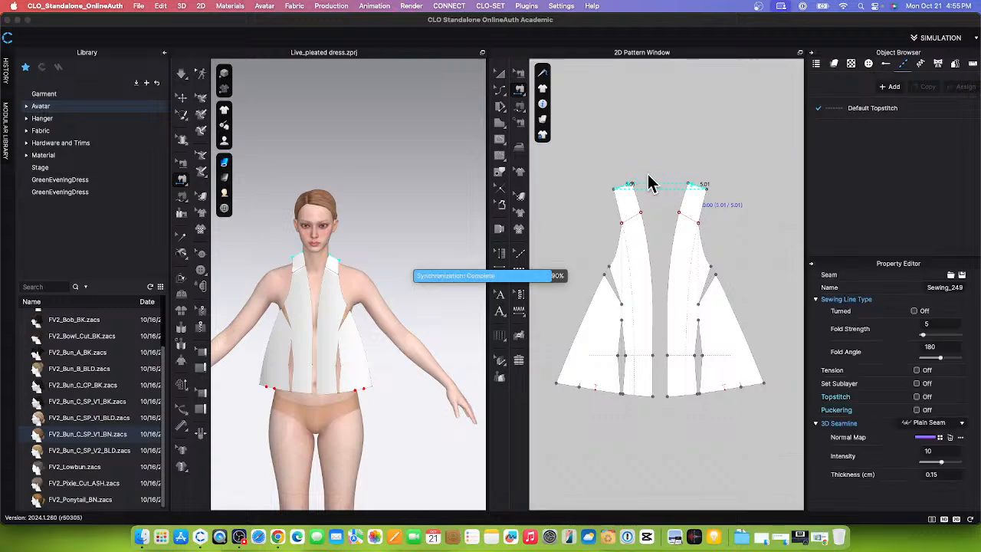
- Sew the lower center front segments of the two bodice pieces together
scroll(650, 184, up, 2)
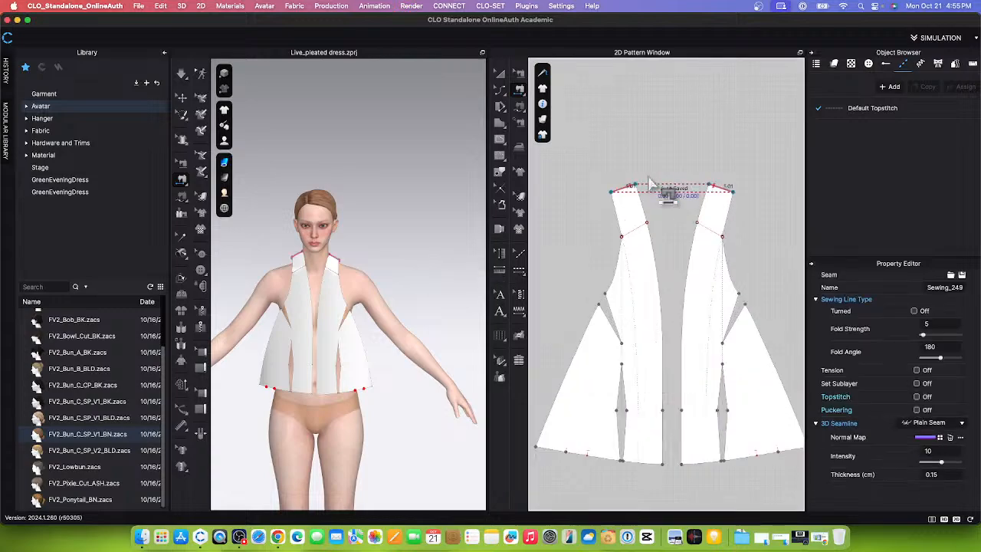
click(662, 450)
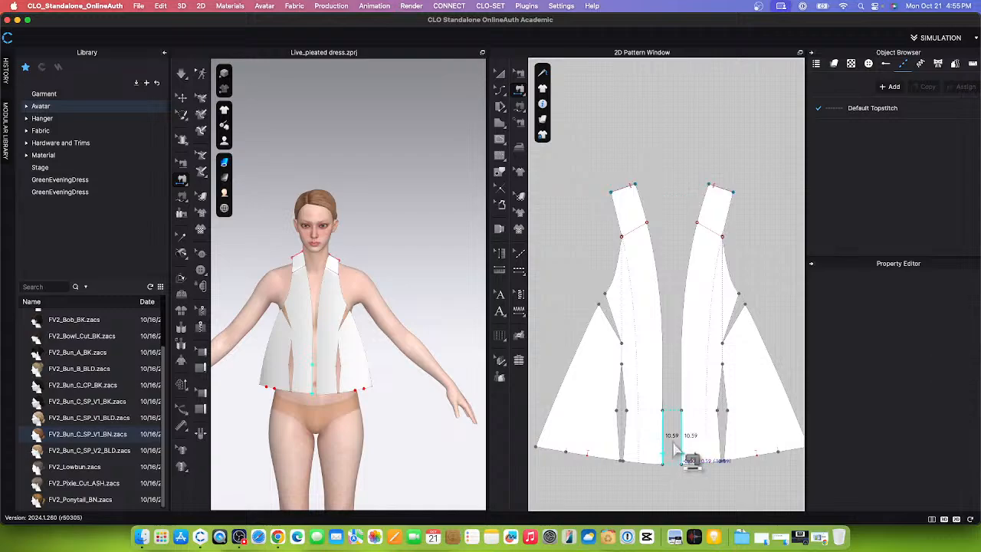
click(678, 451)
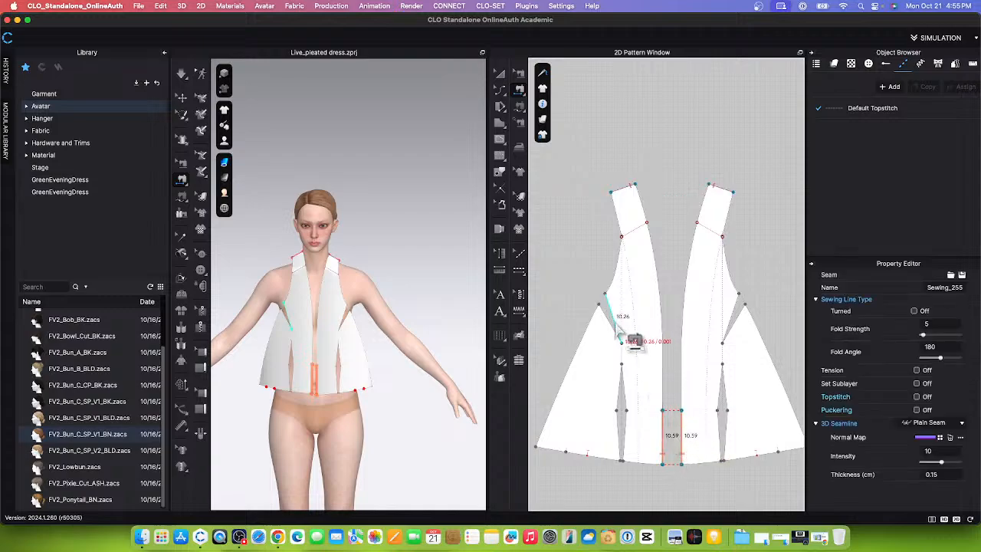
- Sew the armhole darts and the upper and lower waist dart legs closed on both bodice pieces
click(622, 337)
click(736, 329)
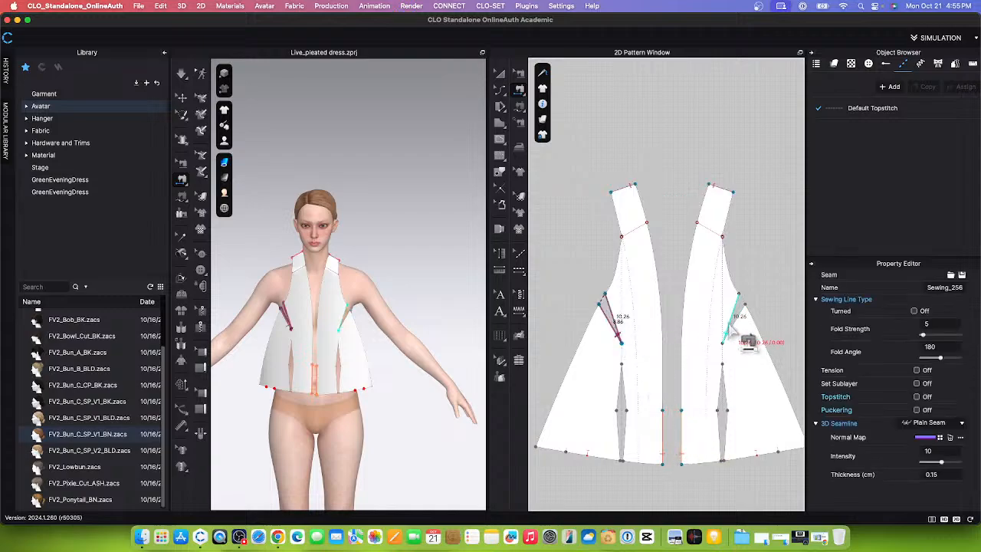
click(618, 403)
click(627, 402)
click(619, 425)
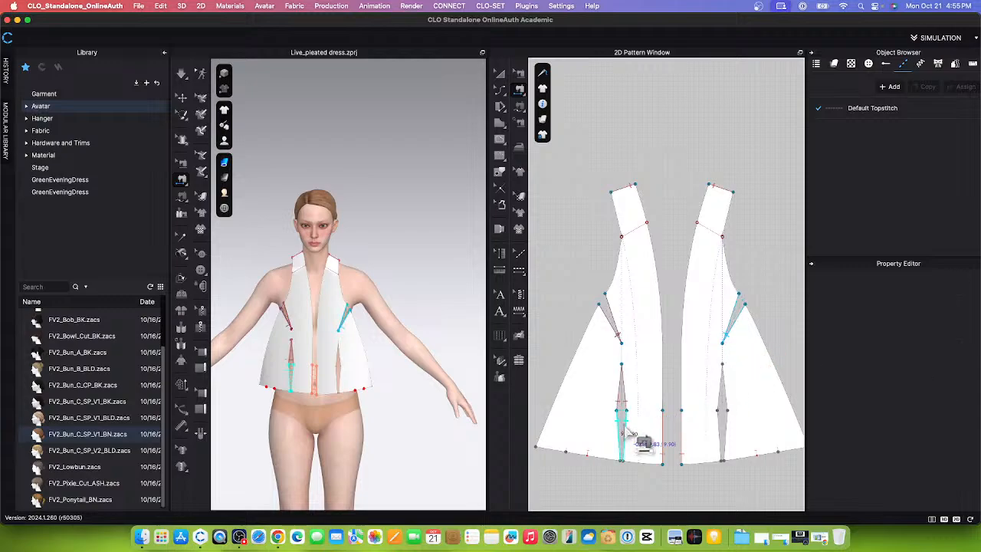
click(625, 427)
click(720, 397)
click(726, 397)
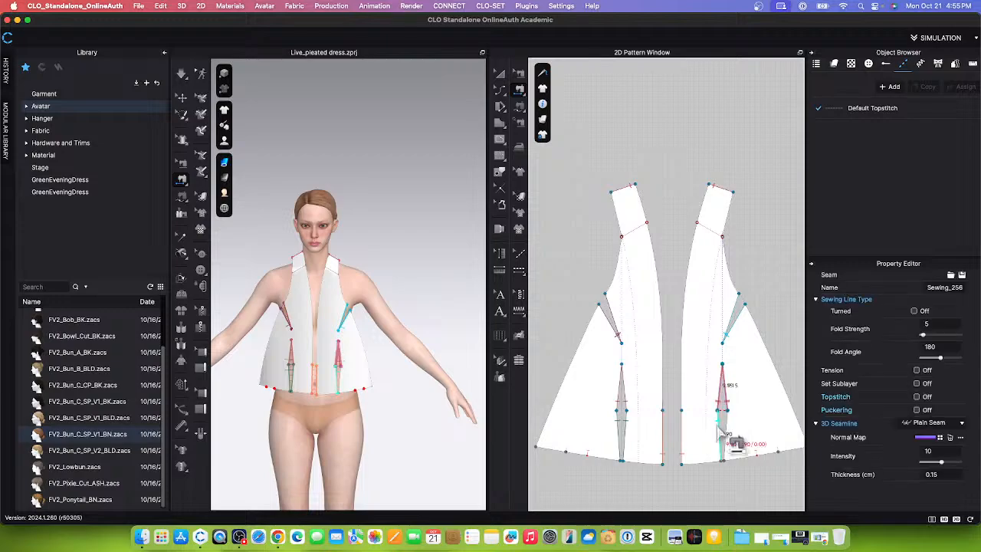
click(719, 424)
click(726, 426)
scroll(678, 357, down, 3)
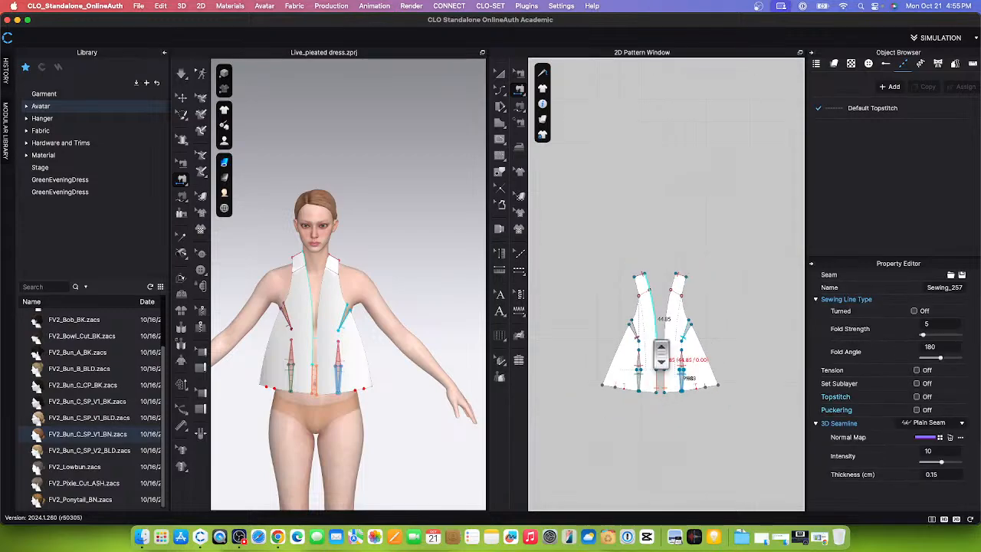
scroll(675, 394, up, 1)
scroll(672, 385, down, 1)
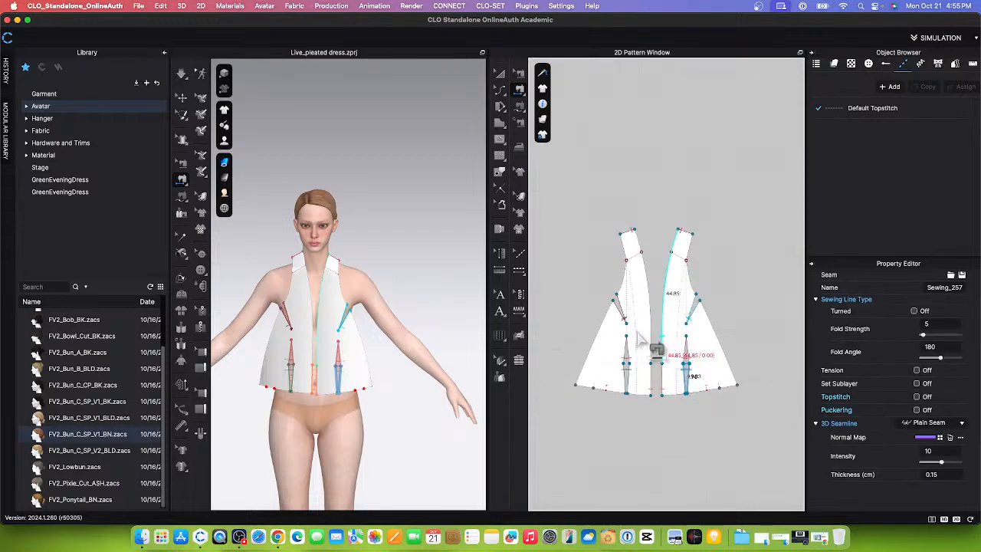
- Select both bodice pieces in the 2D pattern and apply Strengthen to them
click(499, 74)
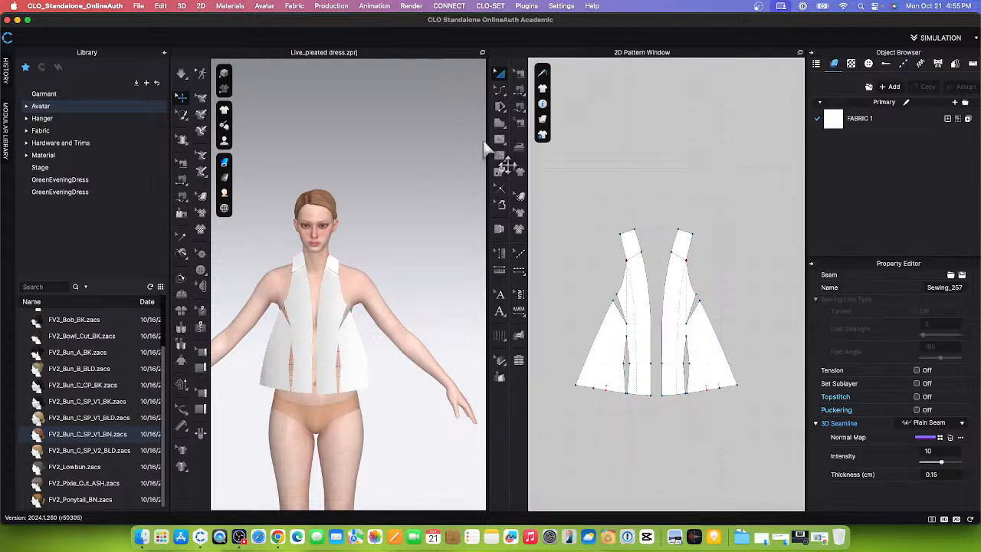
scroll(624, 231, down, 2)
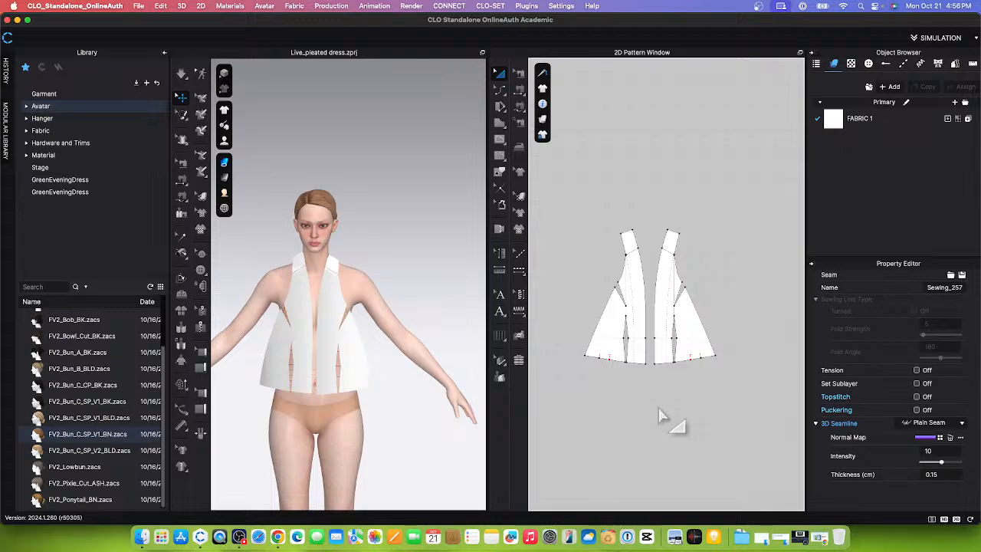
scroll(663, 418, up, 2)
scroll(664, 418, down, 2)
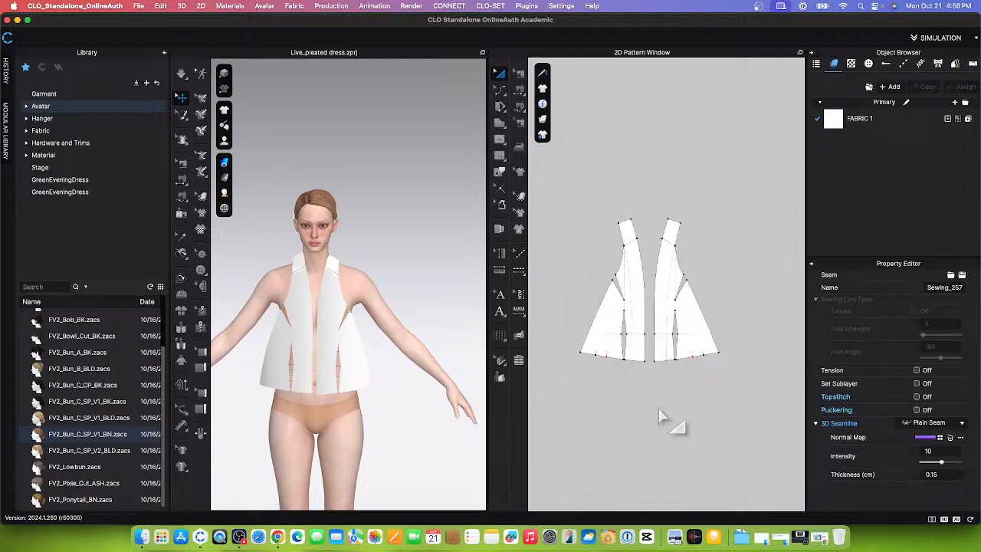
scroll(589, 263, down, 2)
drag(549, 205, 758, 387)
right_click(666, 326)
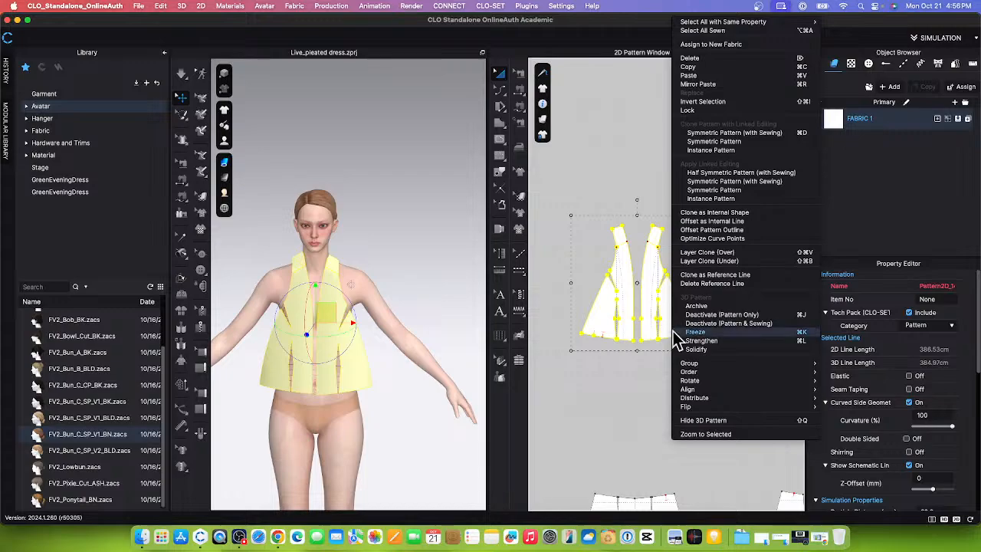
click(729, 341)
- Move both strengthened bodice pieces together slightly closer to the avatar's chest in side view
scroll(460, 407, up, 2)
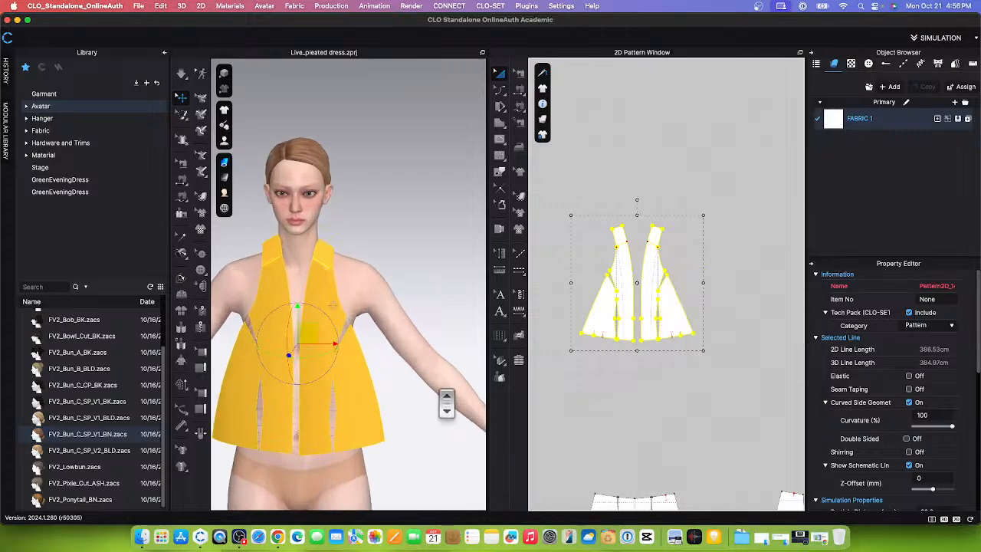
right_drag(264, 466, 401, 460)
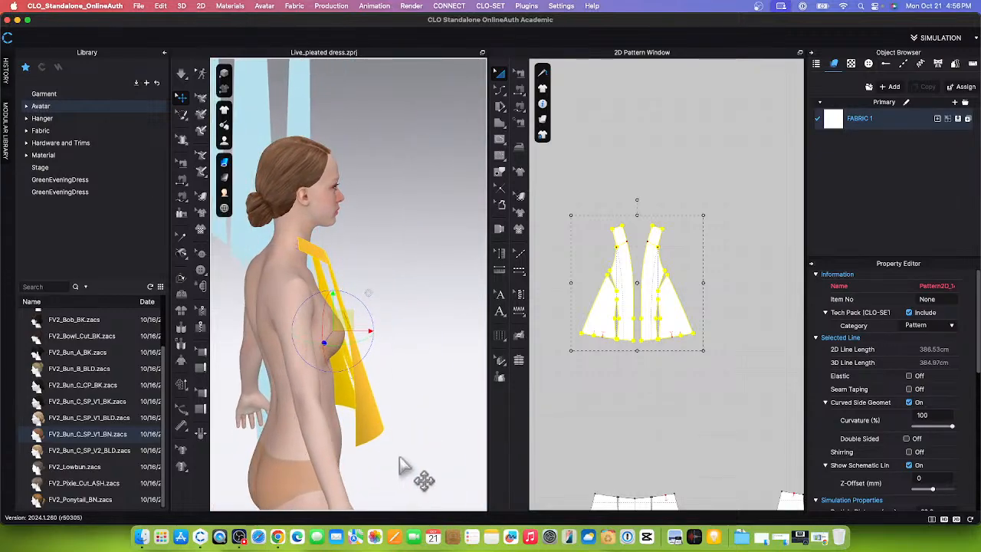
scroll(383, 299, up, 3)
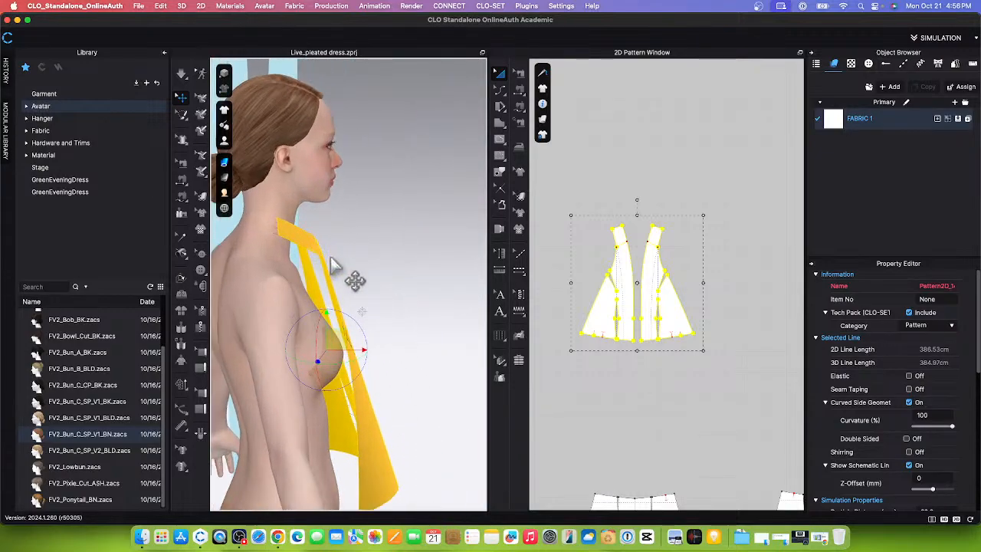
scroll(395, 303, up, 1)
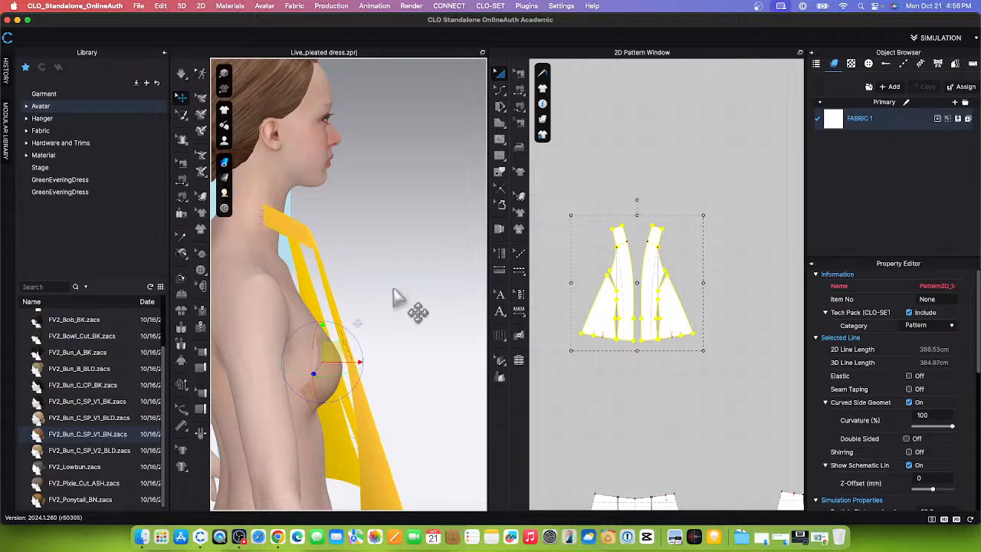
scroll(407, 307, down, 3)
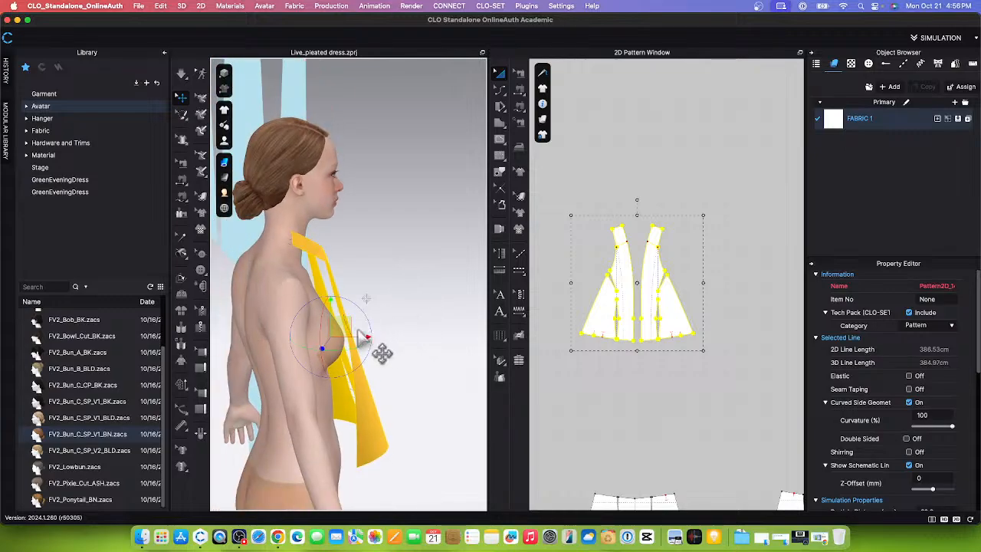
drag(347, 325, 341, 324)
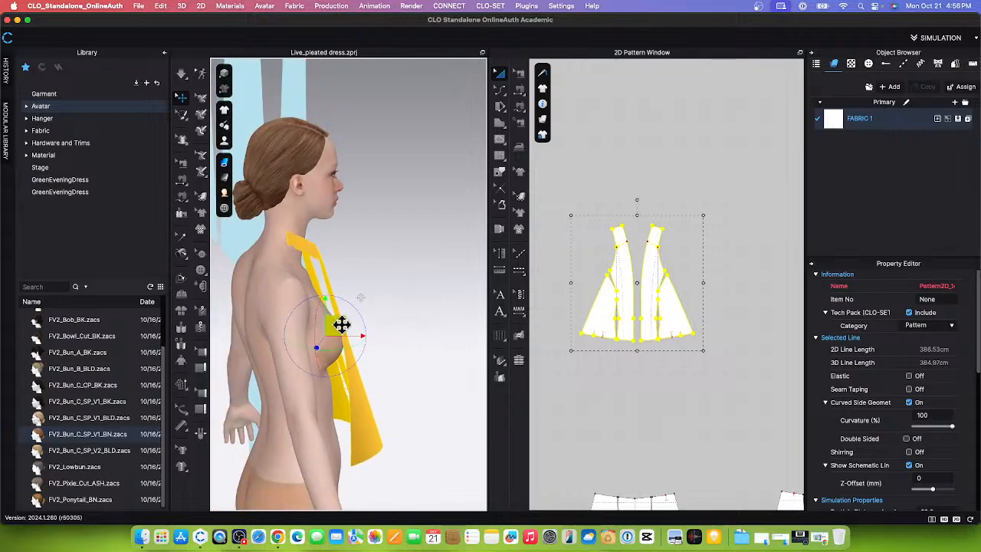
- Check the bodice pieces from the front, and move both farther back so the neck extensions reach behind the neck
right_drag(445, 377, 420, 348)
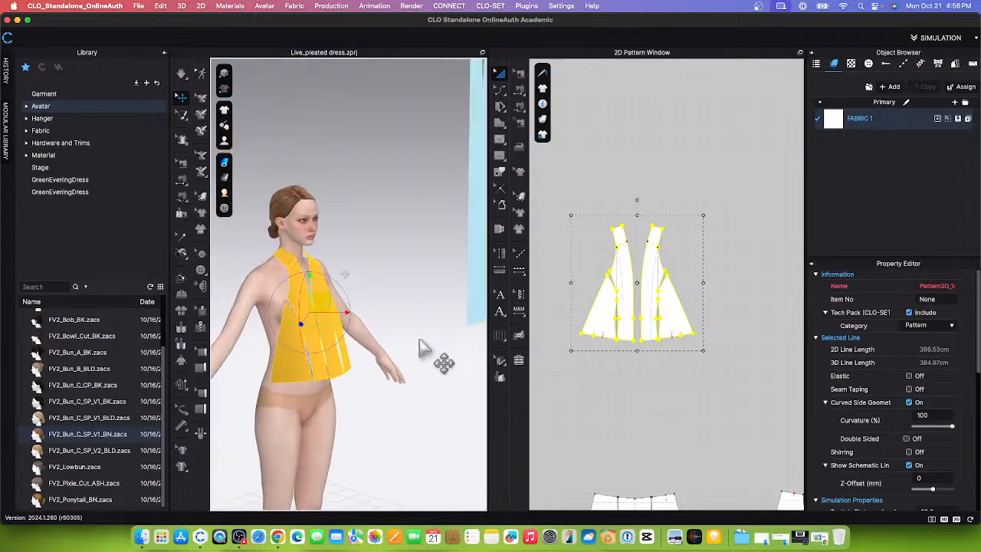
right_drag(409, 404, 368, 416)
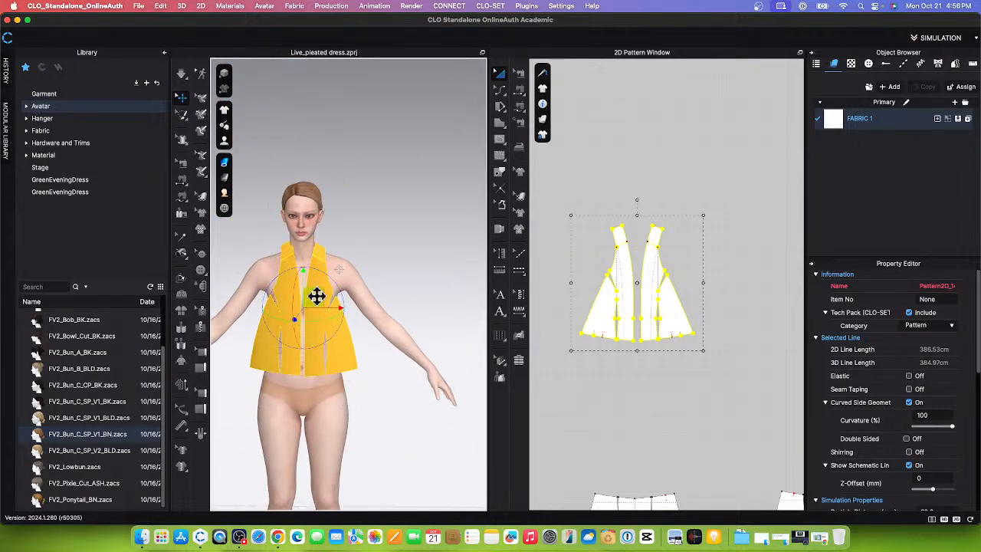
right_drag(263, 438, 394, 445)
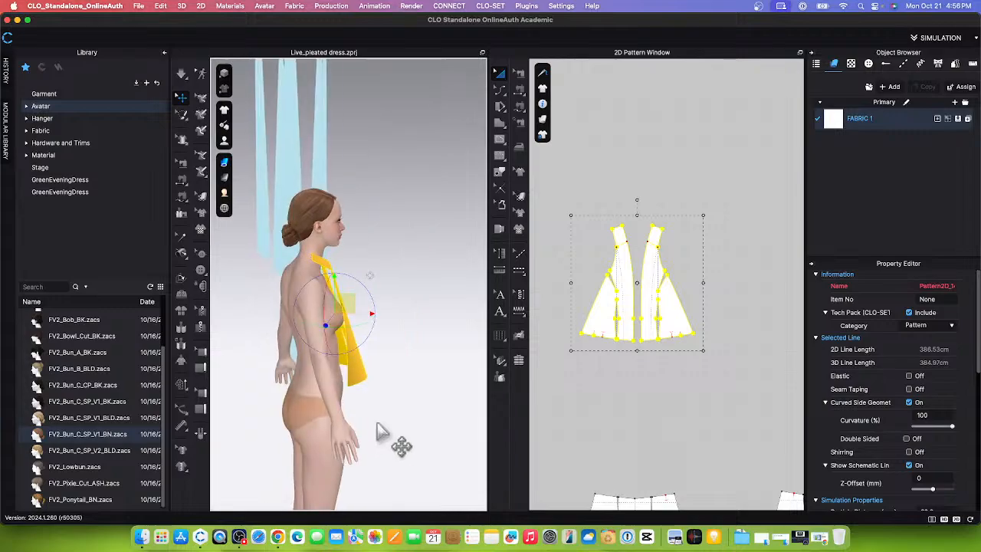
drag(351, 304, 342, 304)
scroll(398, 358, down, 2)
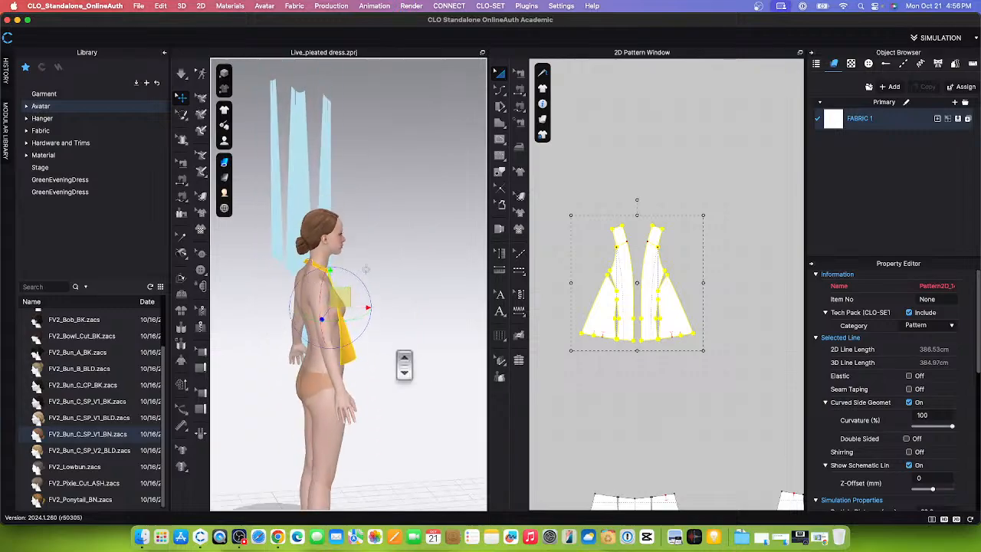
drag(349, 292, 348, 290)
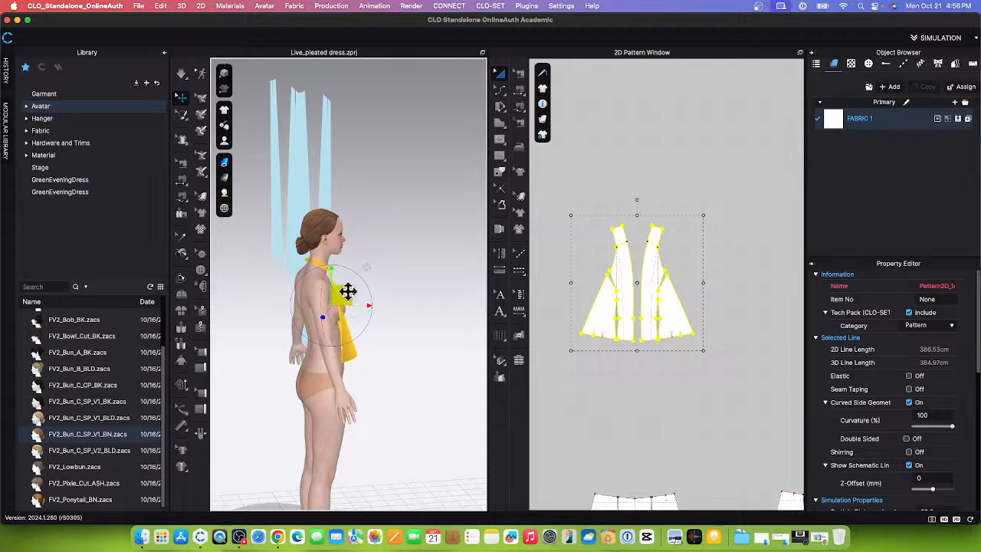
- Nudge both bodice pieces slightly forward and then a little toward the avatar's right, and deselect them
scroll(402, 364, up, 4)
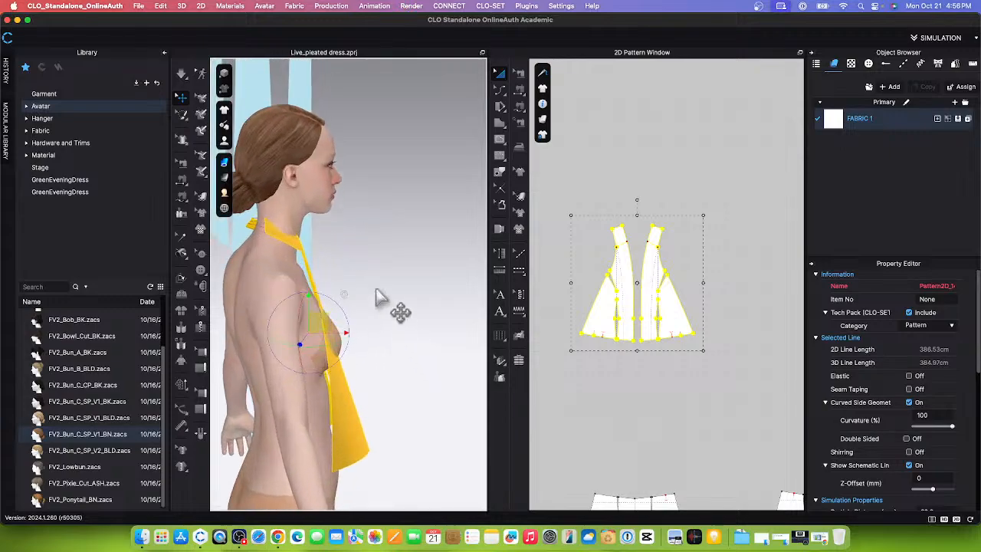
scroll(407, 321, down, 2)
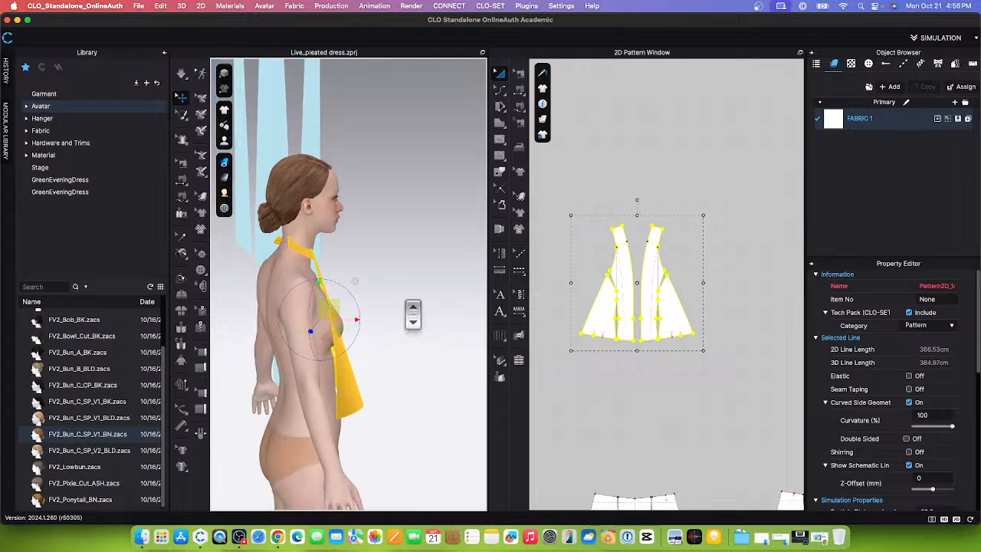
drag(330, 304, 332, 306)
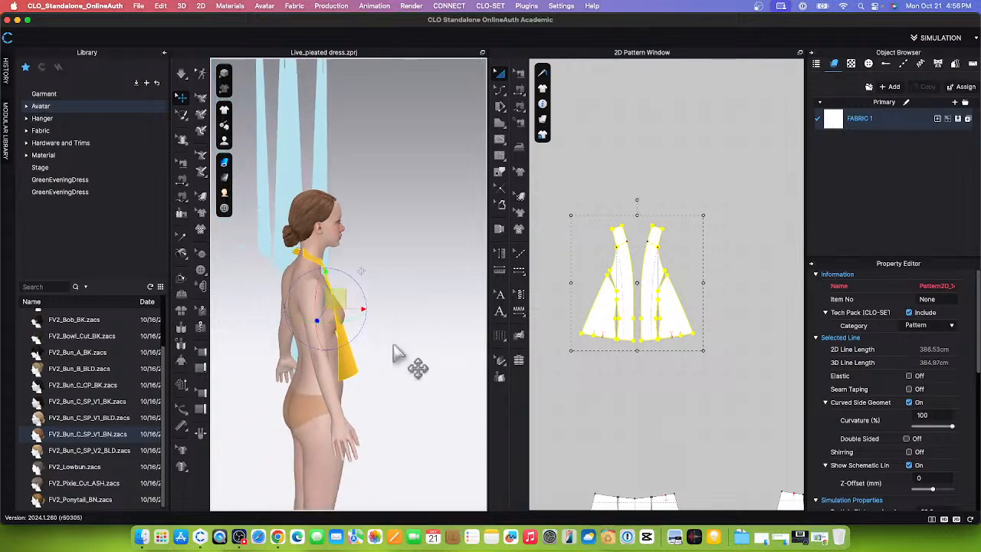
right_drag(388, 355, 263, 345)
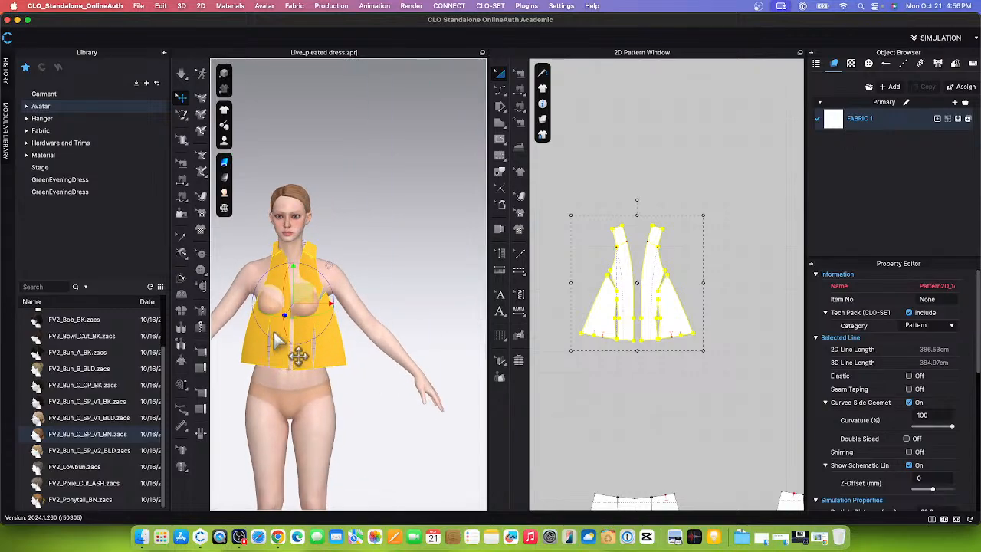
drag(300, 286, 297, 287)
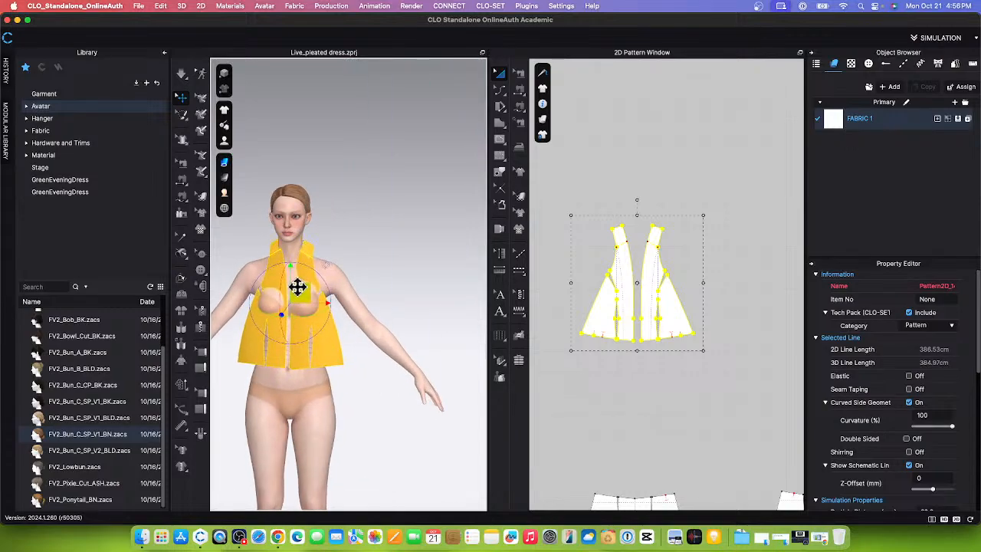
click(373, 381)
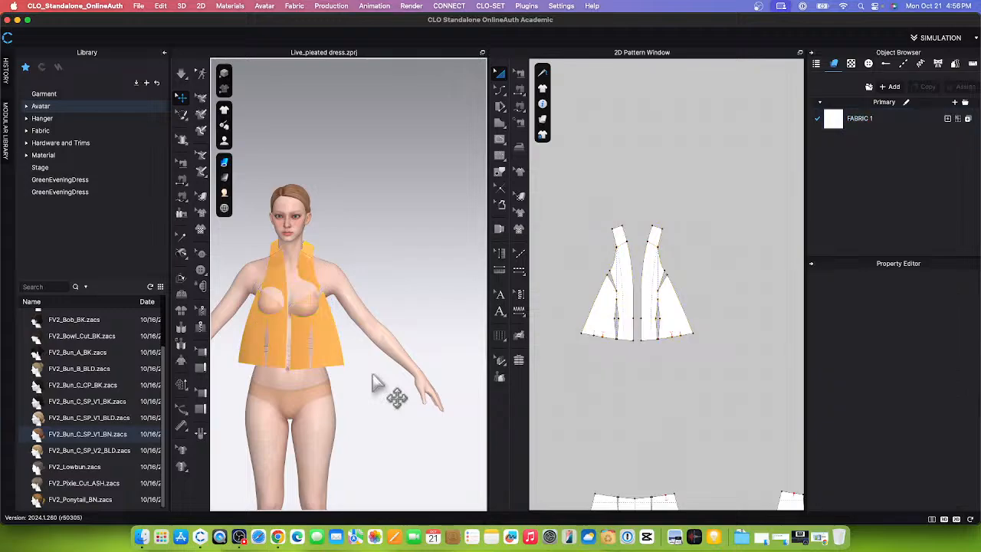
- Examine the placement of each bodice piece on the avatar from the front, both sides and the back
right_drag(318, 460, 358, 411)
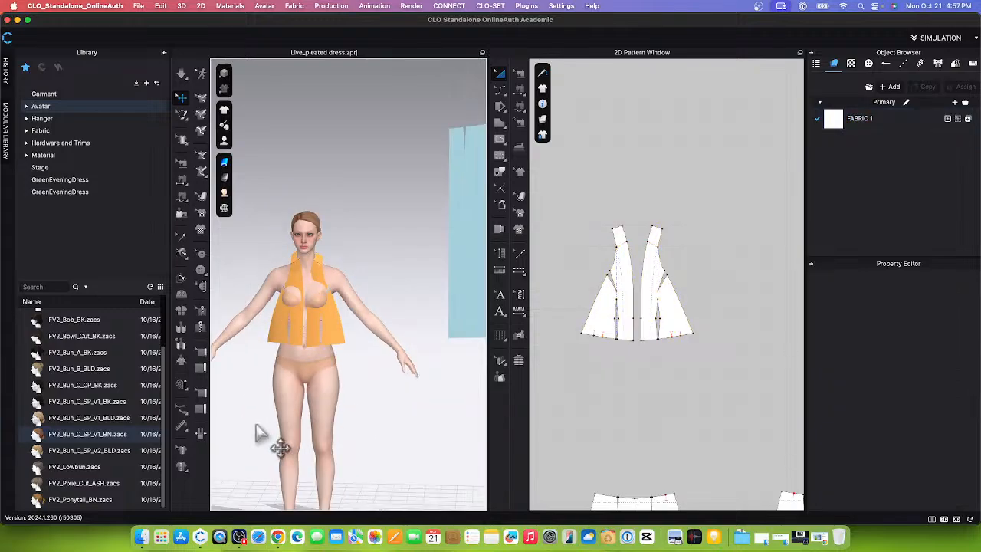
right_drag(263, 438, 368, 426)
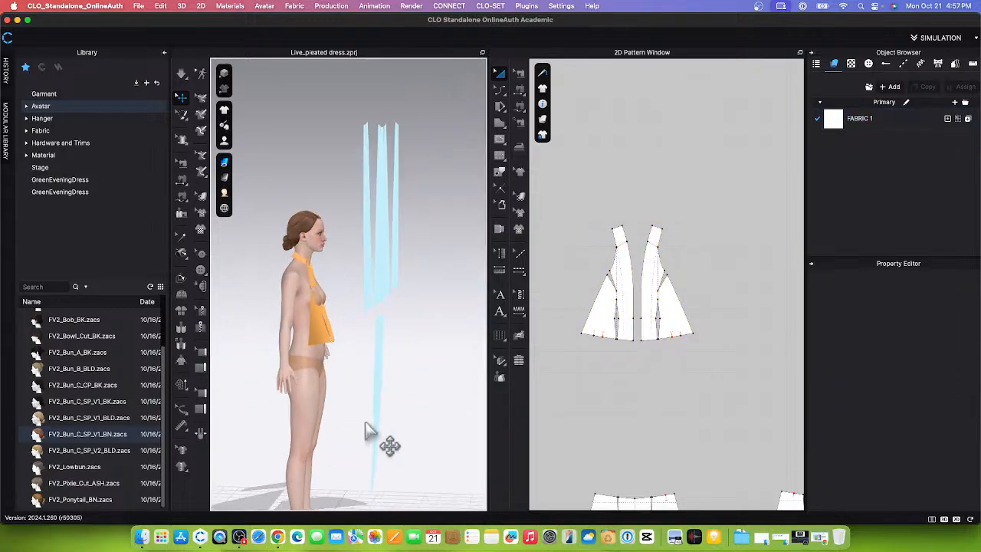
click(316, 315)
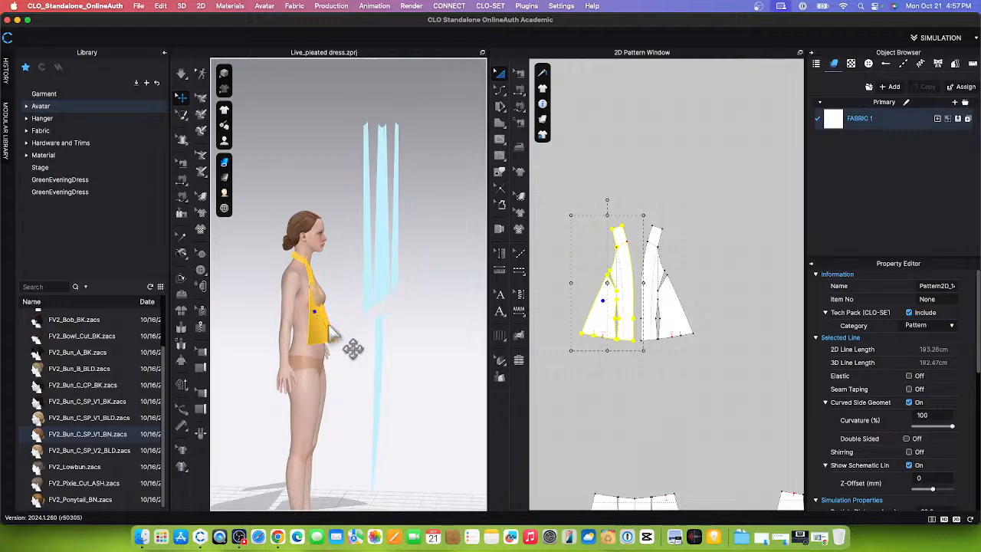
right_drag(407, 383, 284, 379)
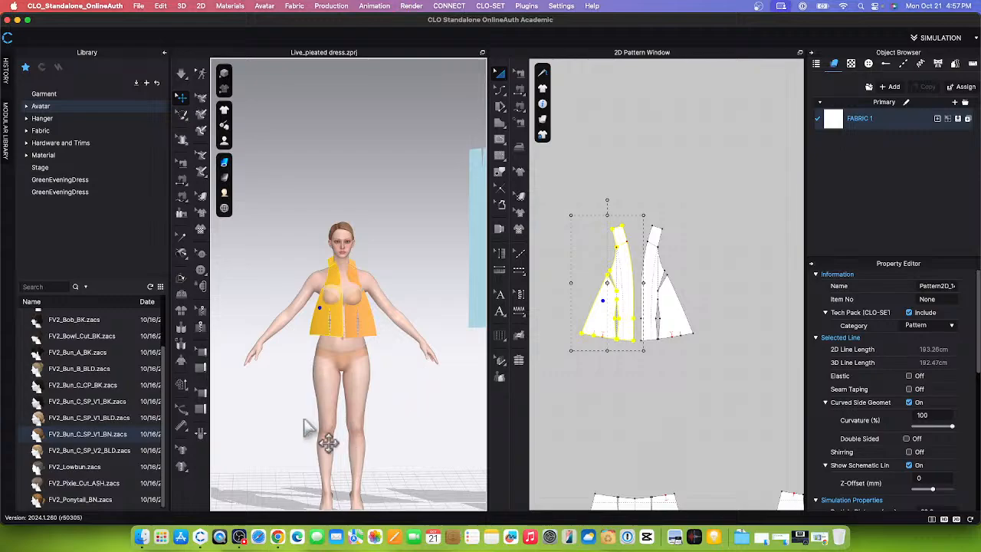
right_drag(313, 427, 369, 337)
click(369, 331)
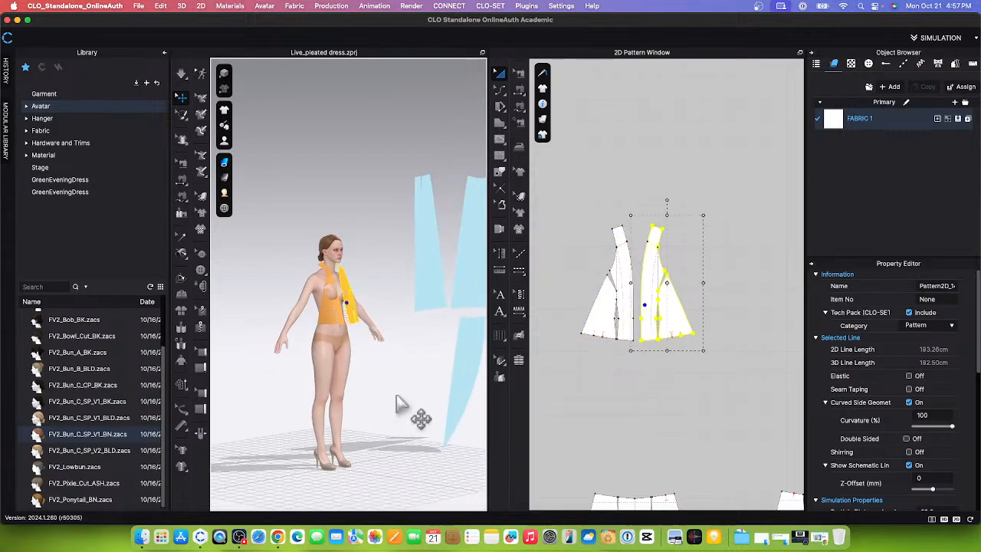
right_drag(383, 384, 324, 343)
click(356, 328)
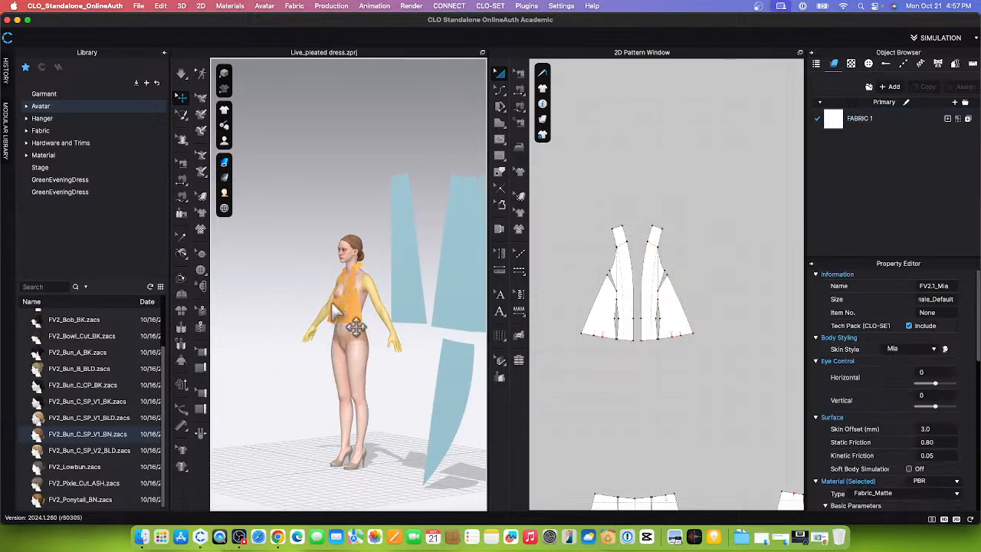
click(387, 390)
scroll(387, 387, up, 5)
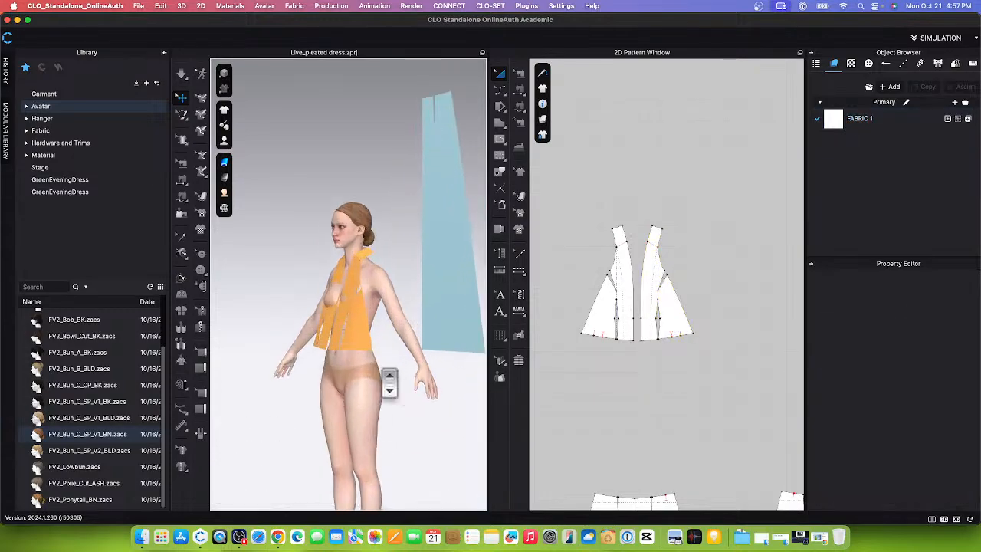
click(312, 332)
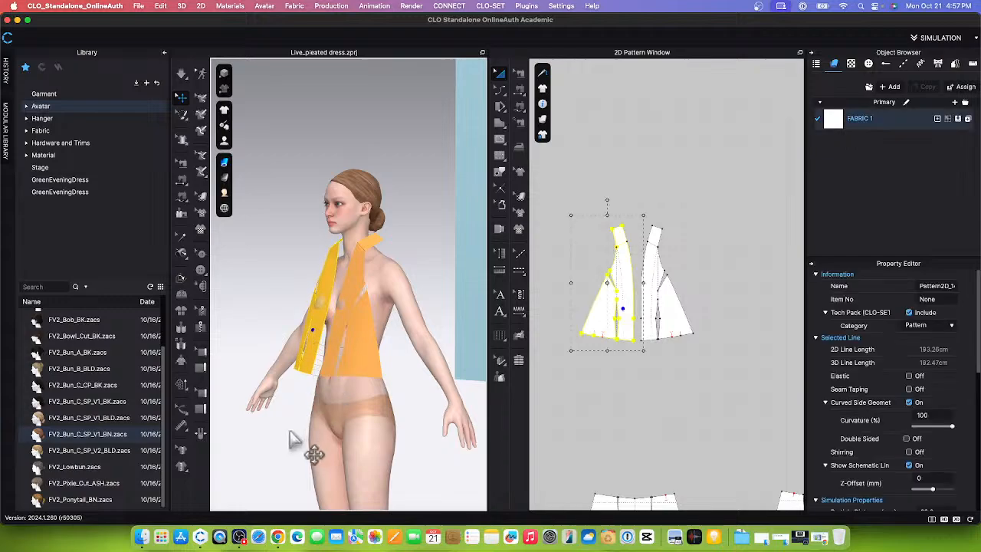
right_drag(293, 435, 401, 438)
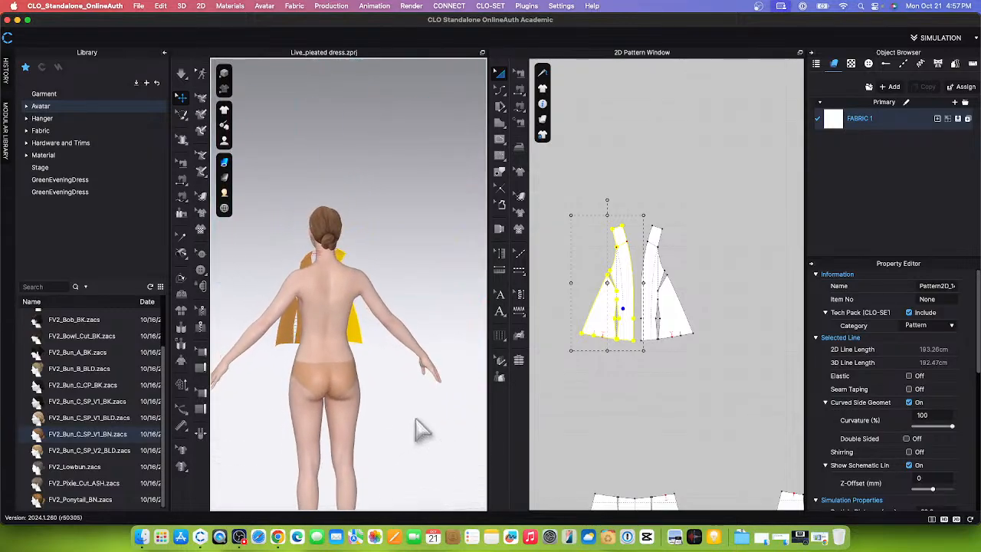
- Rotate the bodice piece on the avatar's left slightly in side view, nudge it slightly upward from the front, and deselect it
right_drag(268, 433, 343, 415)
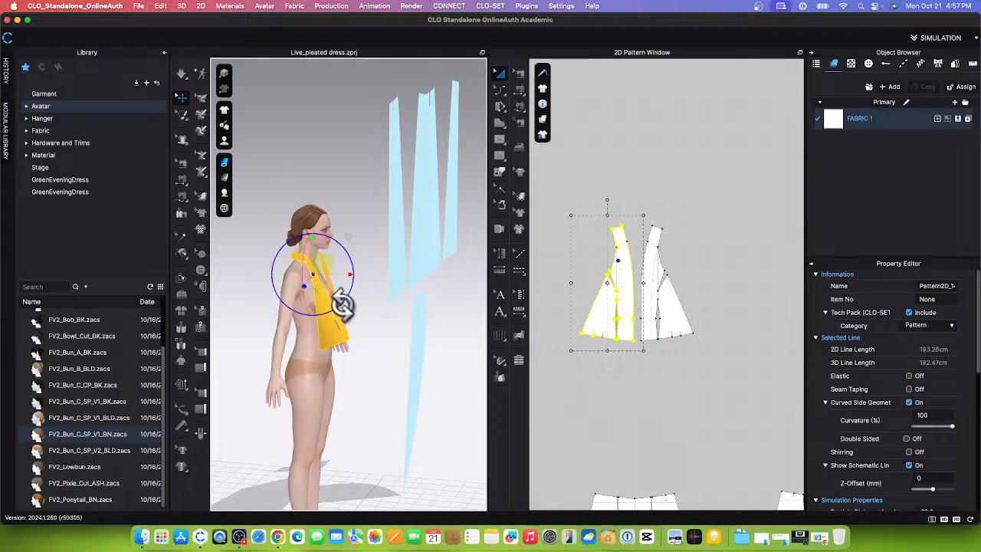
scroll(346, 399, down, 3)
scroll(360, 399, down, 2)
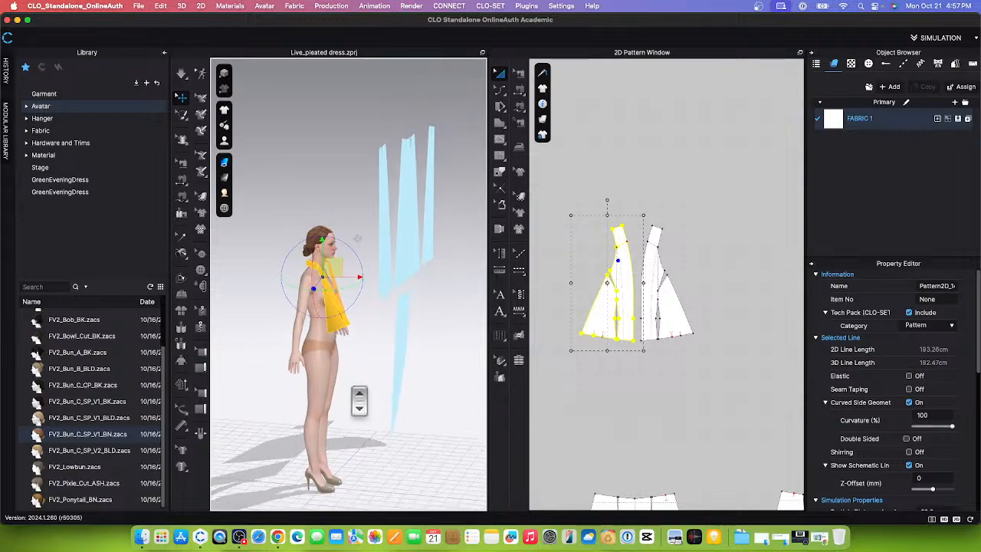
click(360, 391)
right_drag(360, 392, 311, 452)
scroll(344, 405, up, 5)
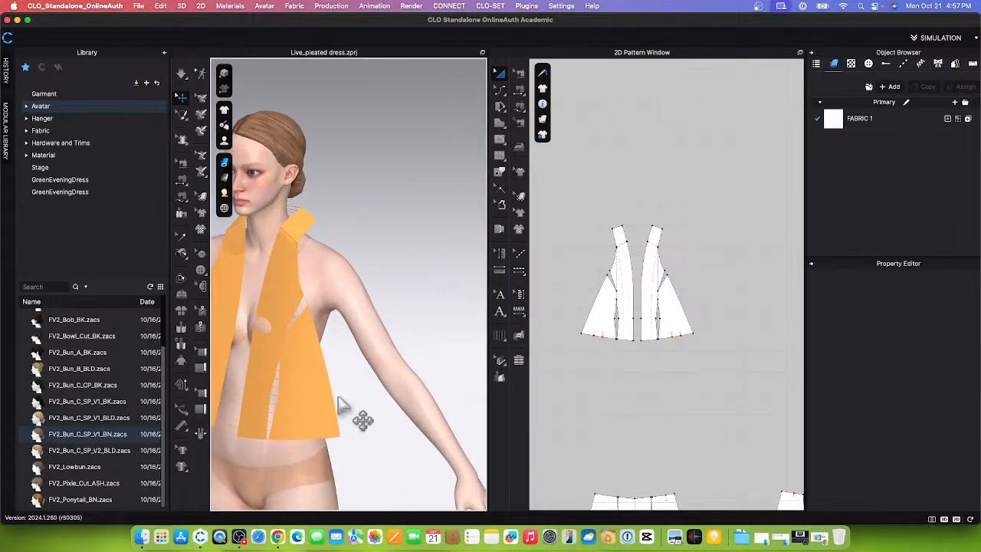
click(285, 288)
right_drag(394, 438, 293, 433)
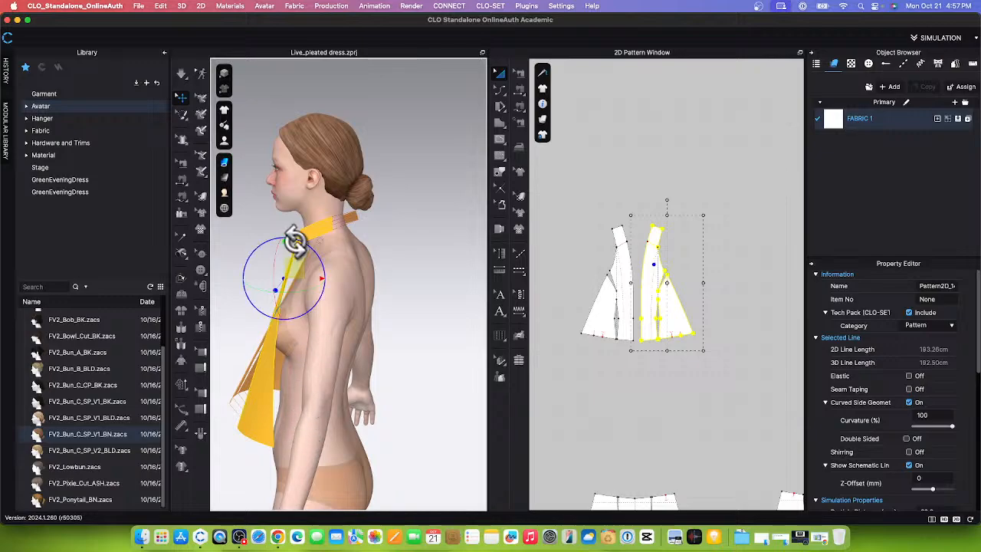
drag(295, 241, 304, 243)
scroll(317, 378, down, 3)
right_drag(234, 436, 352, 430)
drag(316, 272, 316, 270)
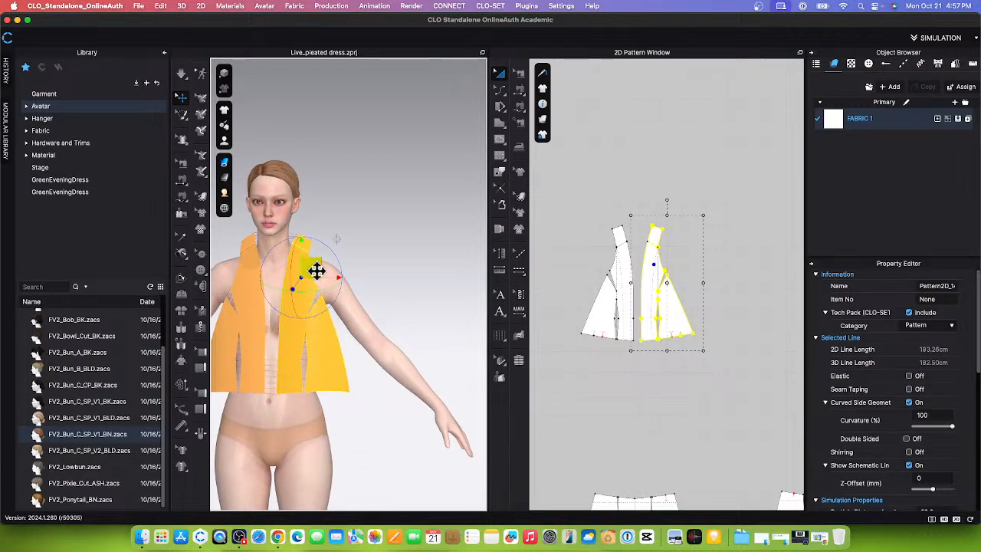
scroll(382, 371, down, 2)
click(373, 416)
- Frame the bodice from the front and start the simulation to drape the sewn pieces on the avatar
scroll(378, 423, down, 2)
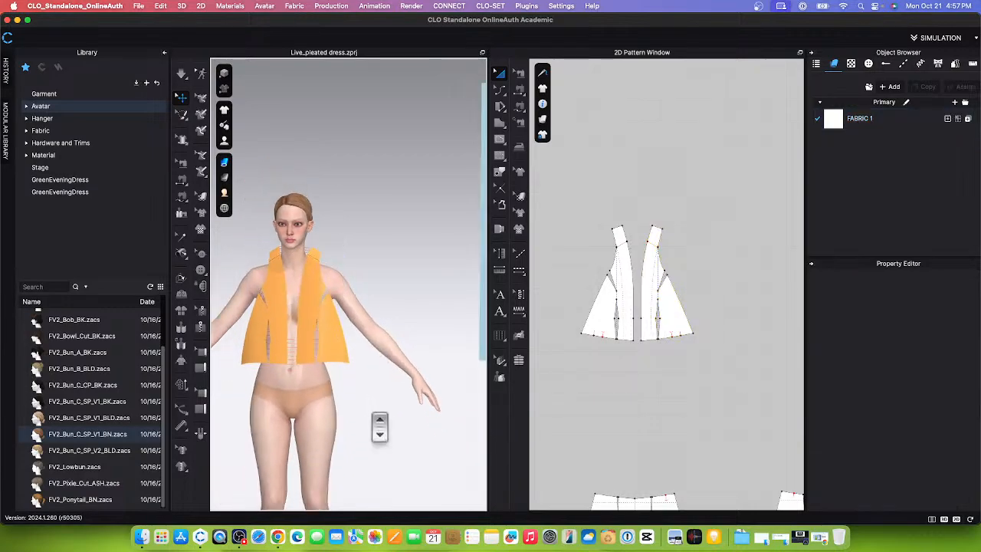
middle_drag(336, 431, 374, 425)
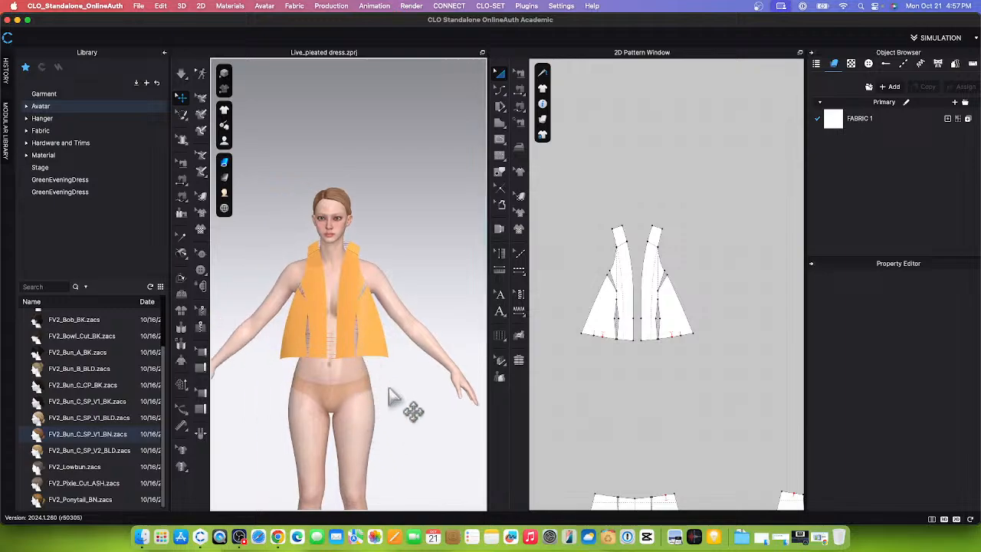
scroll(396, 350, up, 2)
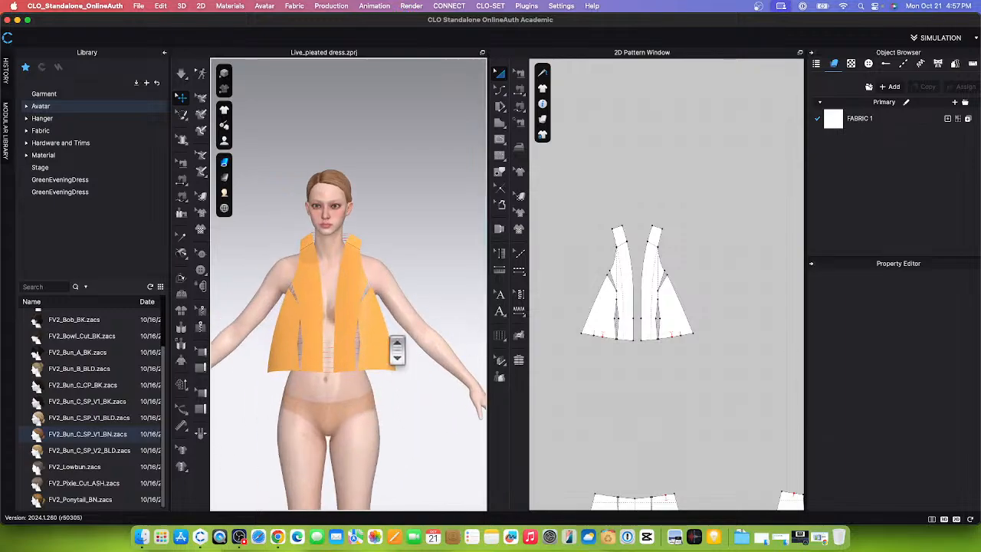
click(181, 75)
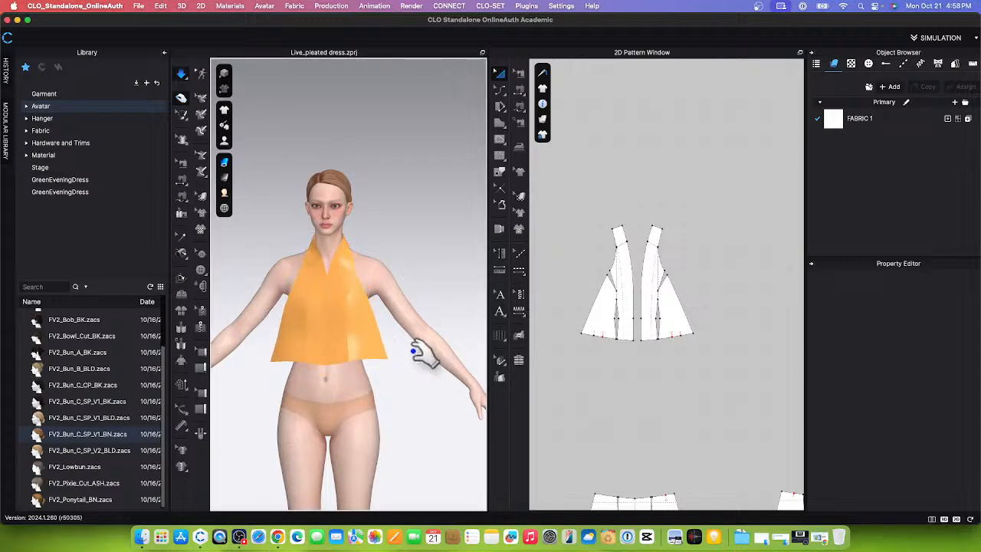
- Pull the two halter front panels into place on the avatar while the simulation runs
scroll(391, 360, up, 2)
scroll(391, 366, down, 3)
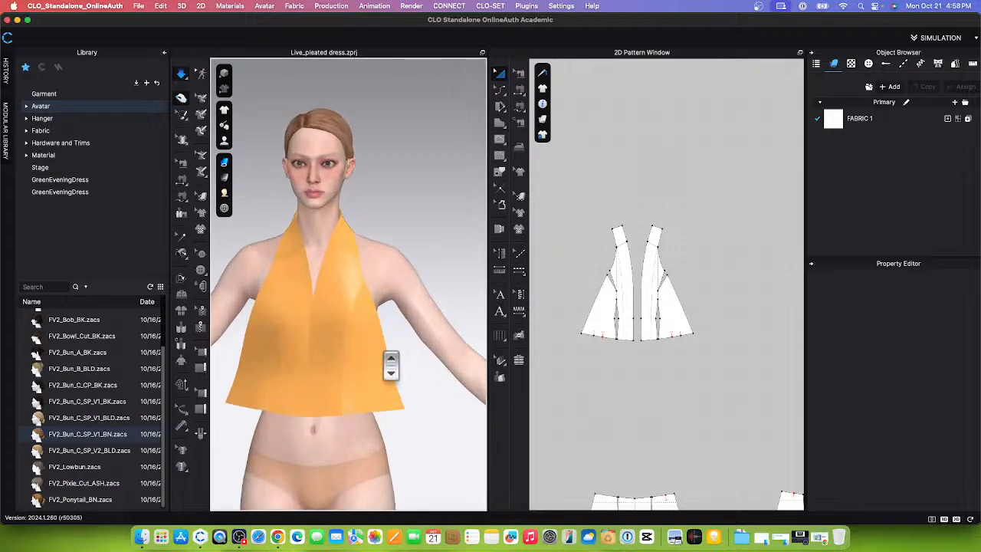
scroll(341, 392, up, 3)
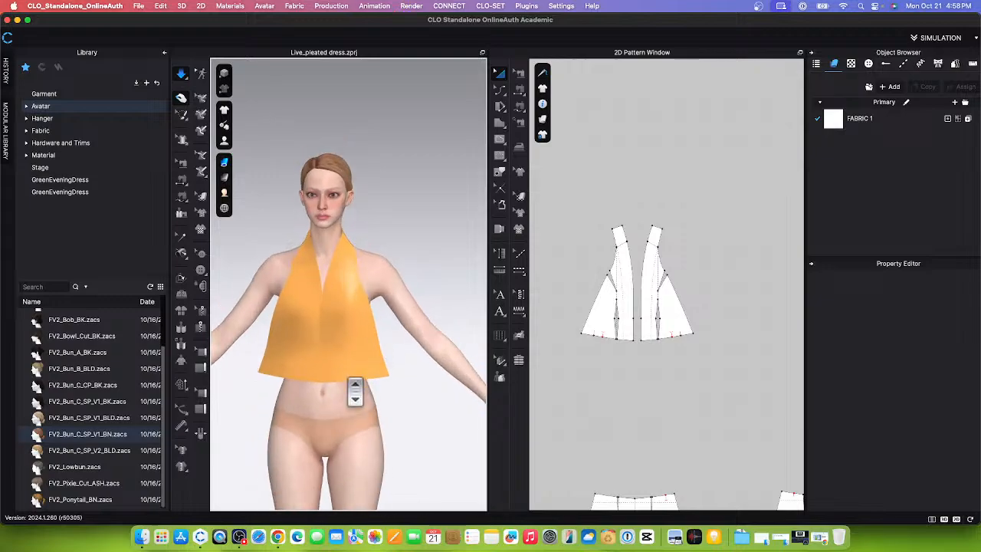
click(319, 394)
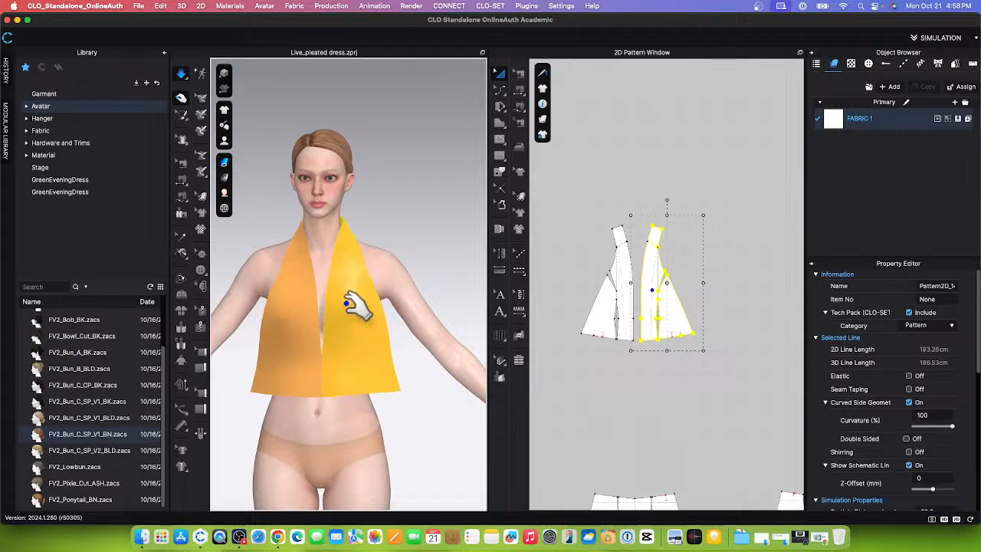
click(301, 312)
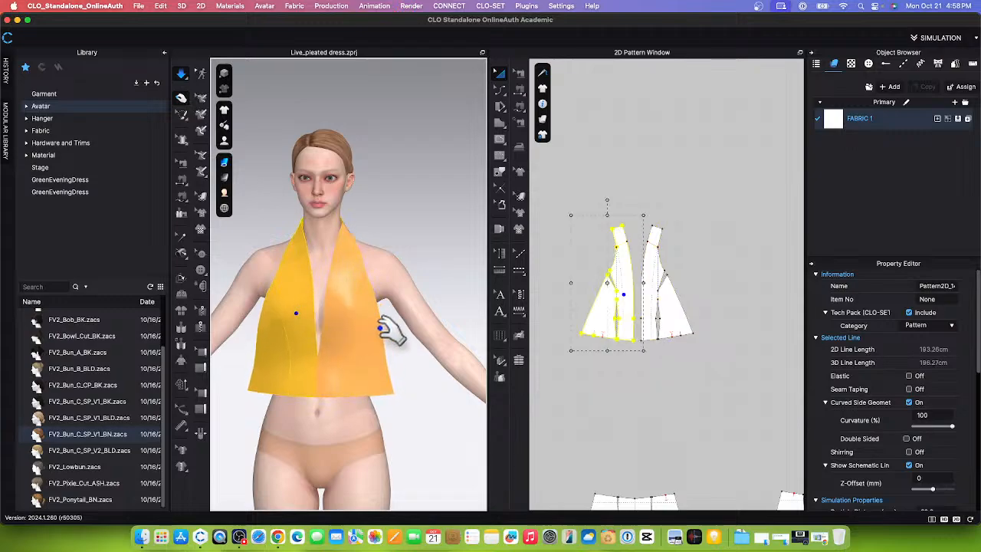
click(352, 318)
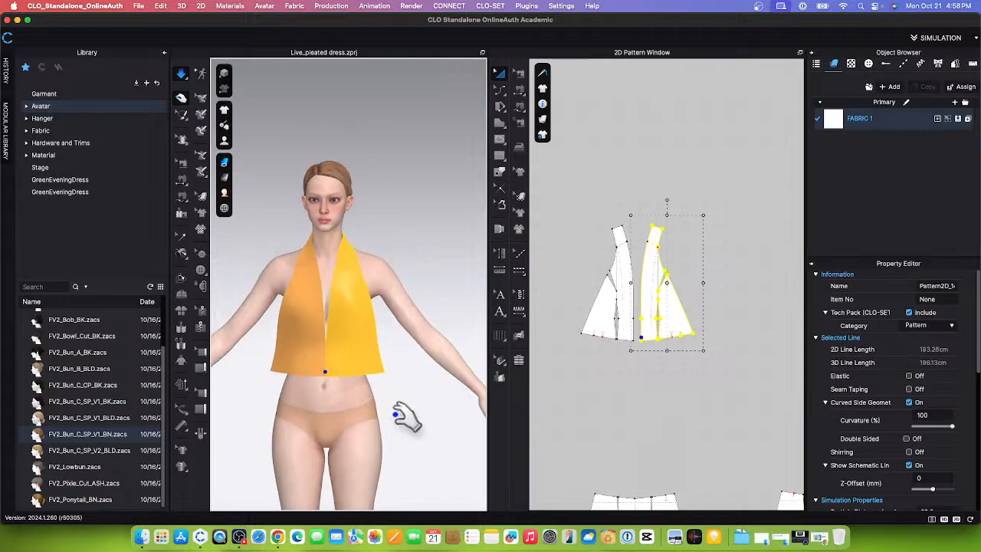
- Check the draped halter bodice from the back and front of the avatar and stop the simulation
right_drag(407, 411, 268, 420)
right_click(342, 400)
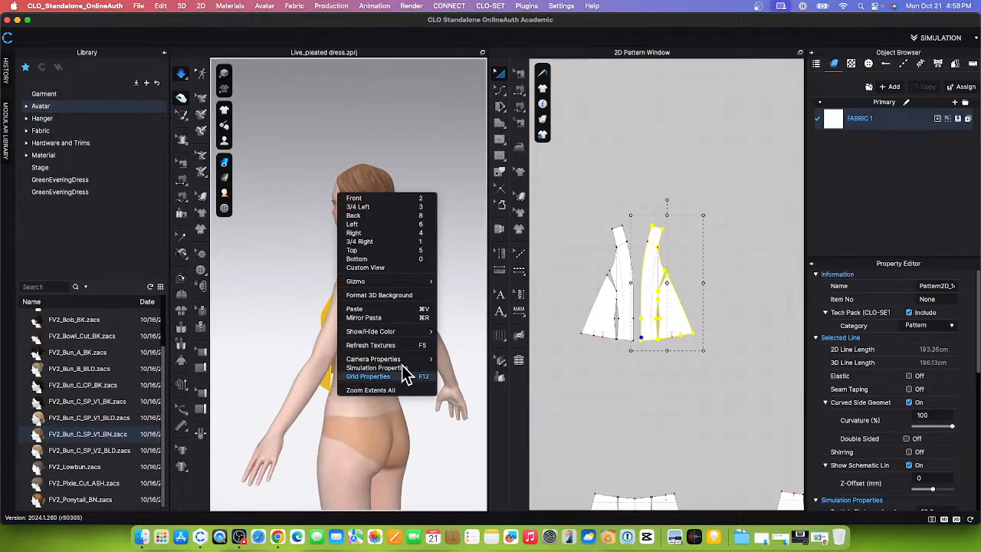
click(465, 131)
right_drag(437, 345, 407, 342)
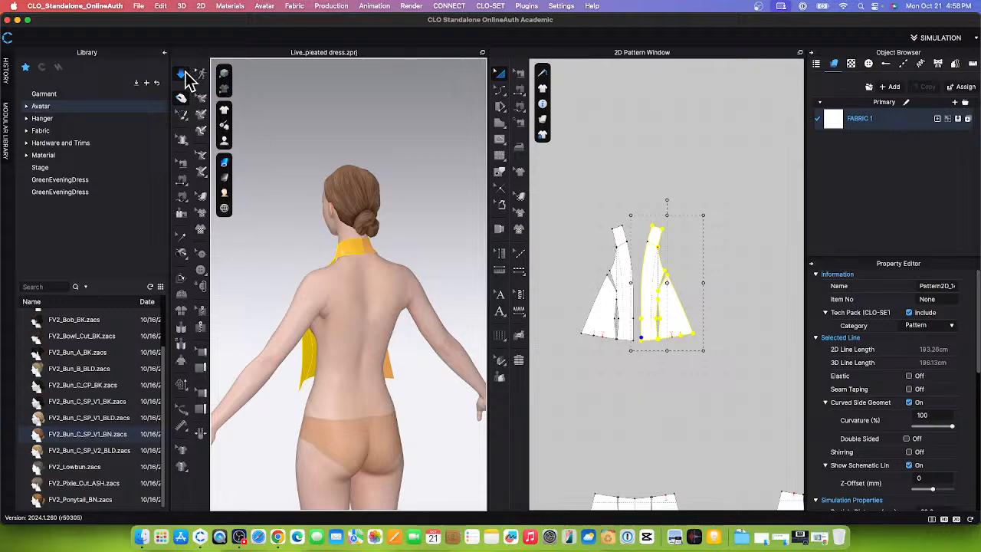
click(421, 198)
scroll(384, 238, down, 3)
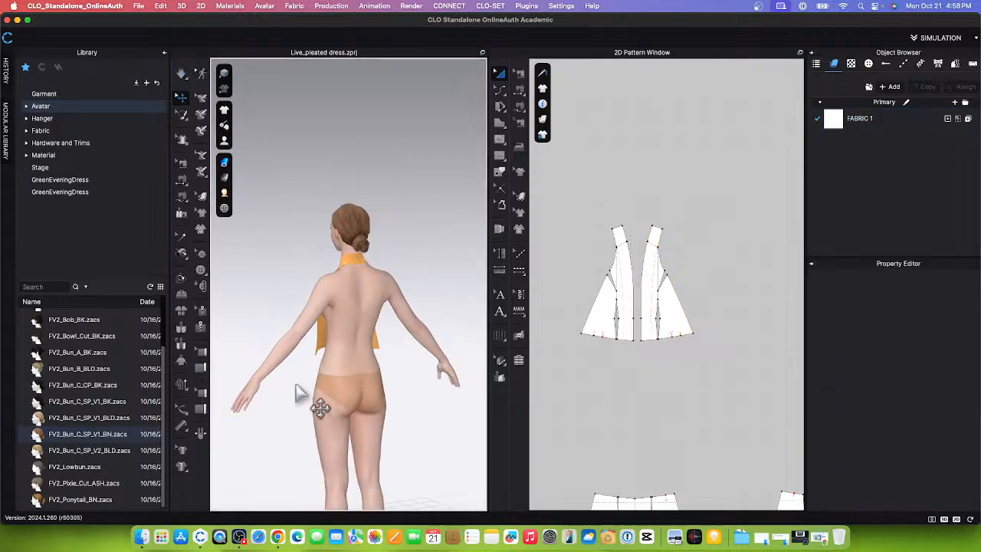
right_drag(295, 385, 458, 366)
scroll(390, 323, down, 3)
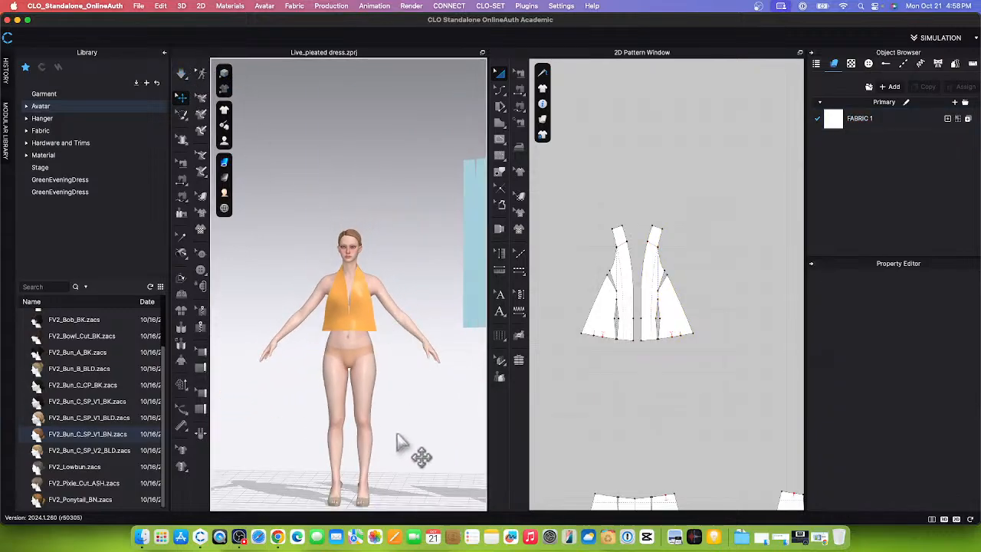
middle_drag(399, 434, 400, 358)
scroll(397, 353, up, 5)
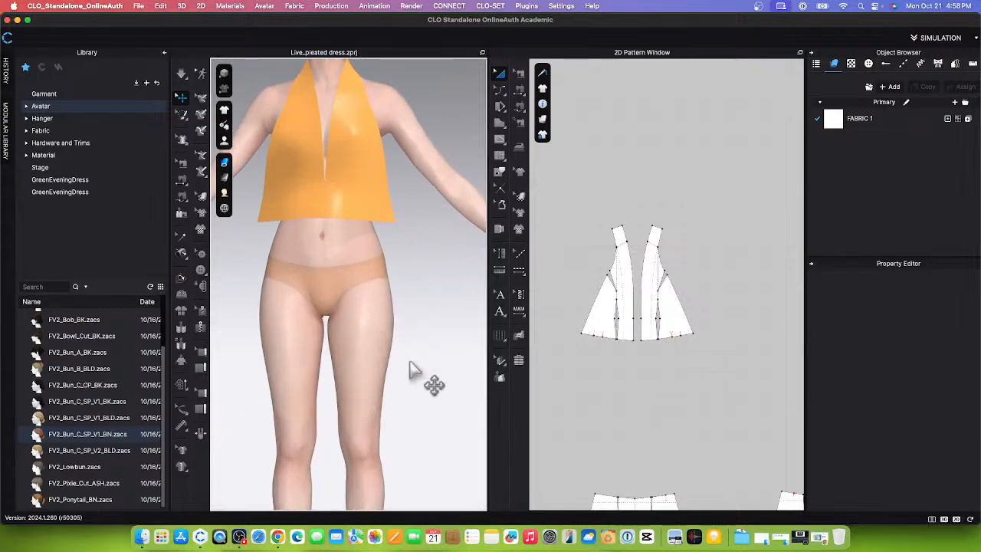
- Compare the centre skirt panel's waistline, darts and notches with the bodice hems in the 2D patterns
scroll(644, 385, up, 5)
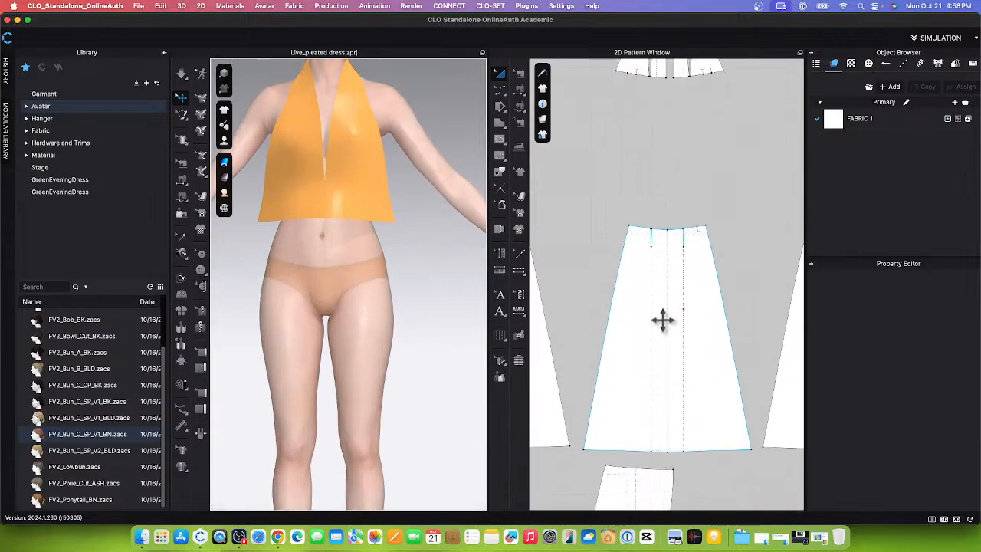
scroll(656, 396, down, 3)
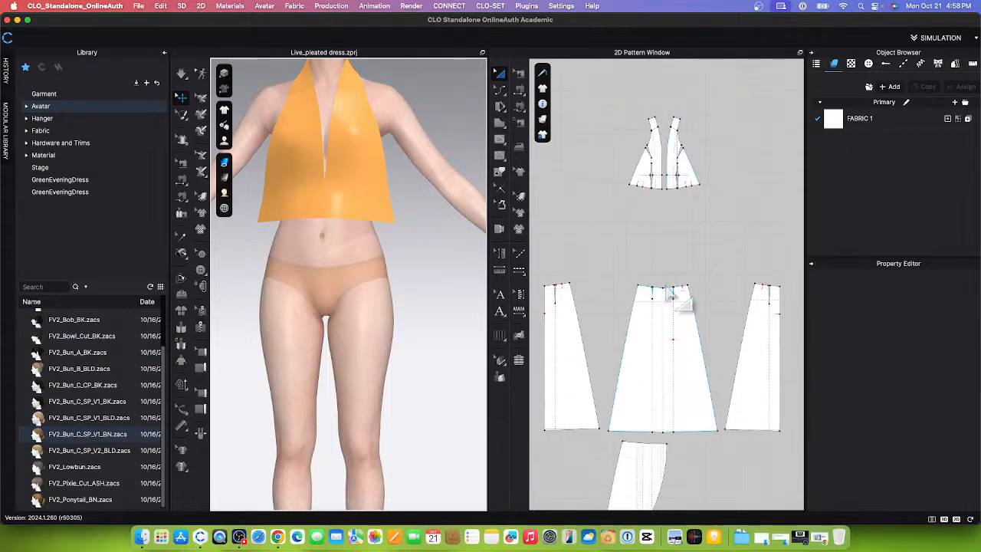
scroll(685, 306, up, 5)
scroll(692, 322, down, 2)
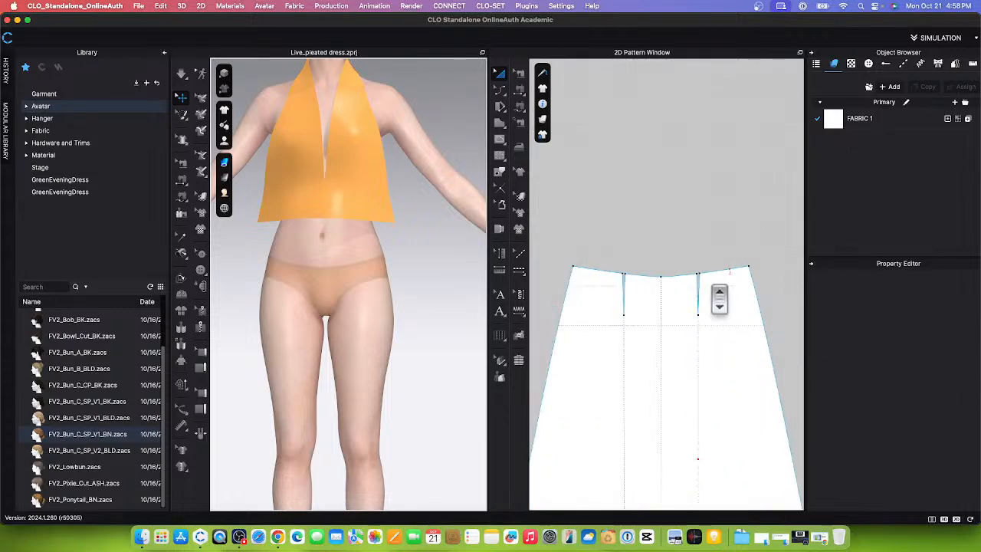
scroll(595, 284, down, 3)
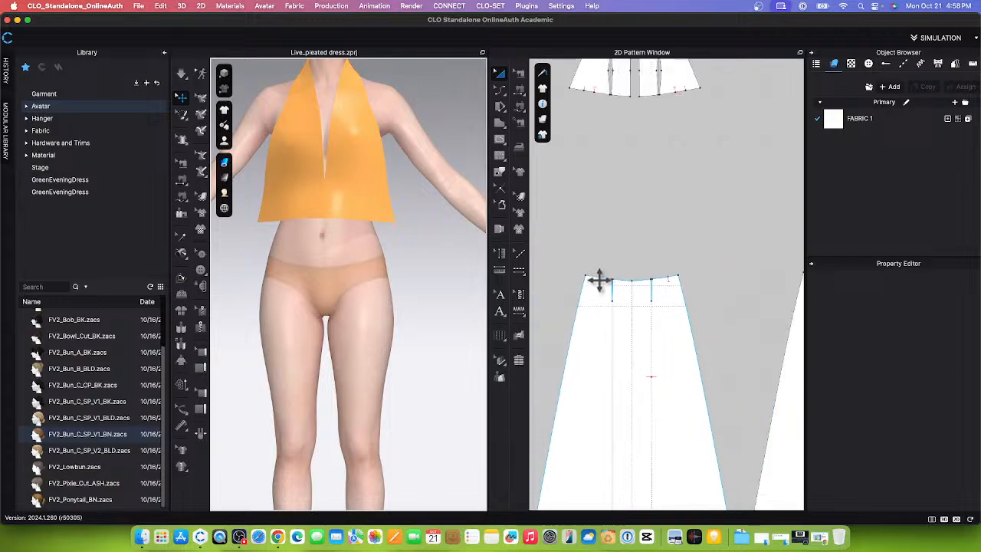
scroll(591, 293, up, 2)
scroll(602, 320, down, 3)
scroll(615, 324, up, 2)
scroll(616, 324, down, 2)
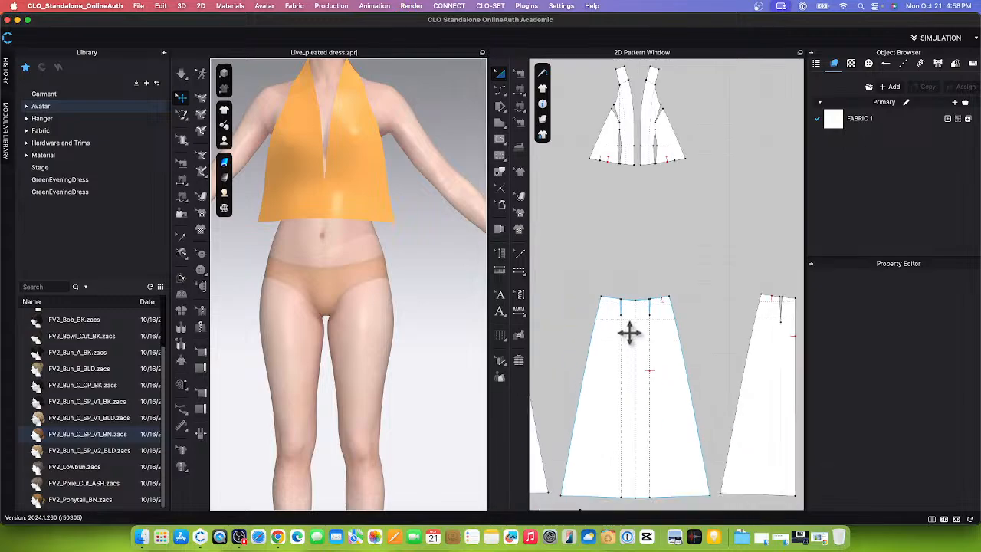
scroll(629, 332, up, 2)
scroll(631, 345, down, 2)
scroll(635, 344, up, 1)
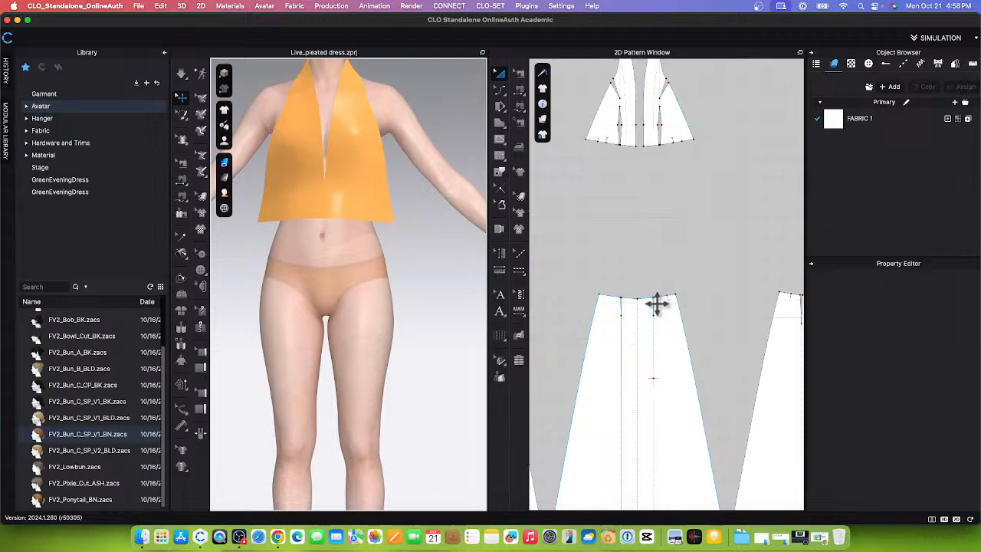
scroll(622, 118, up, 5)
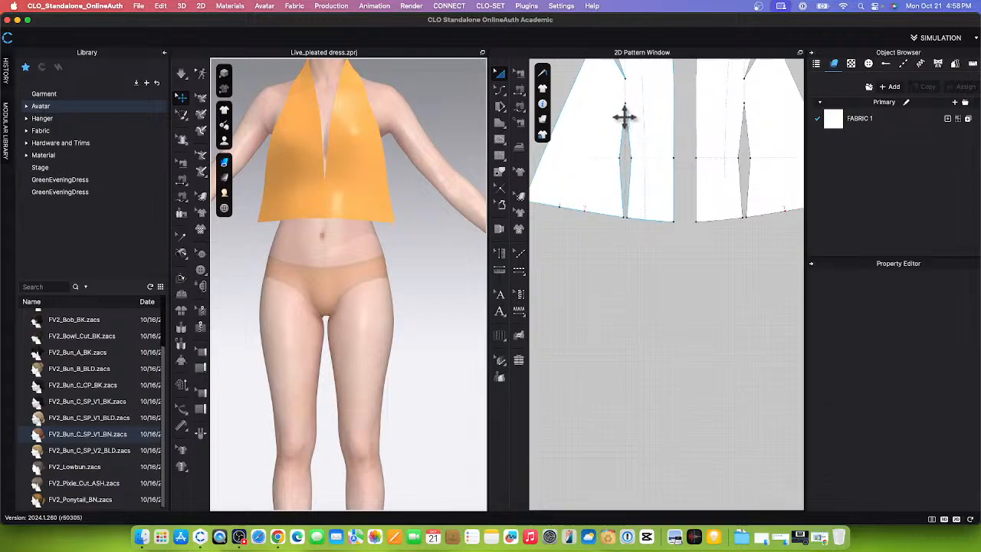
scroll(677, 169, down, 2)
scroll(616, 212, up, 2)
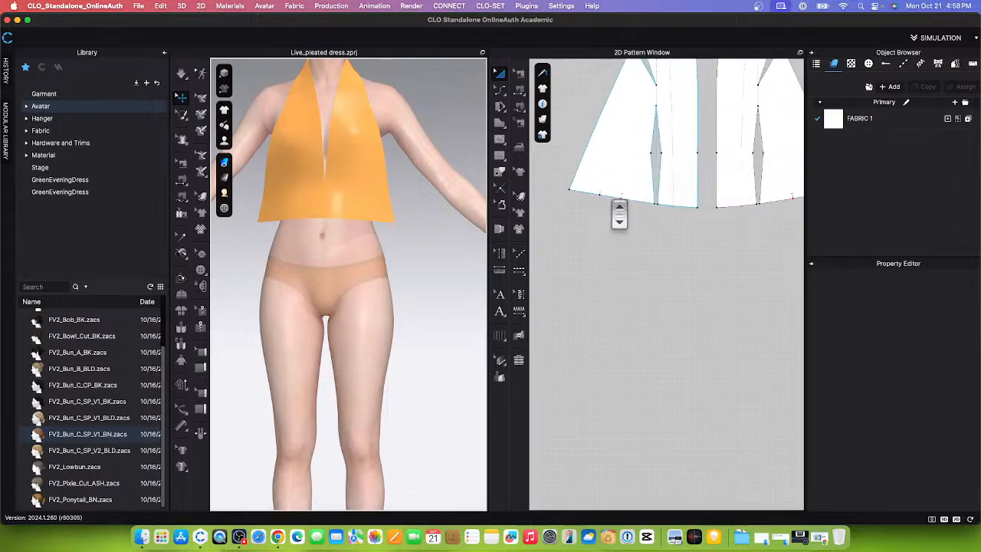
- Measure the notch position along the left bodice piece's hem segment beside the waist dart
click(499, 90)
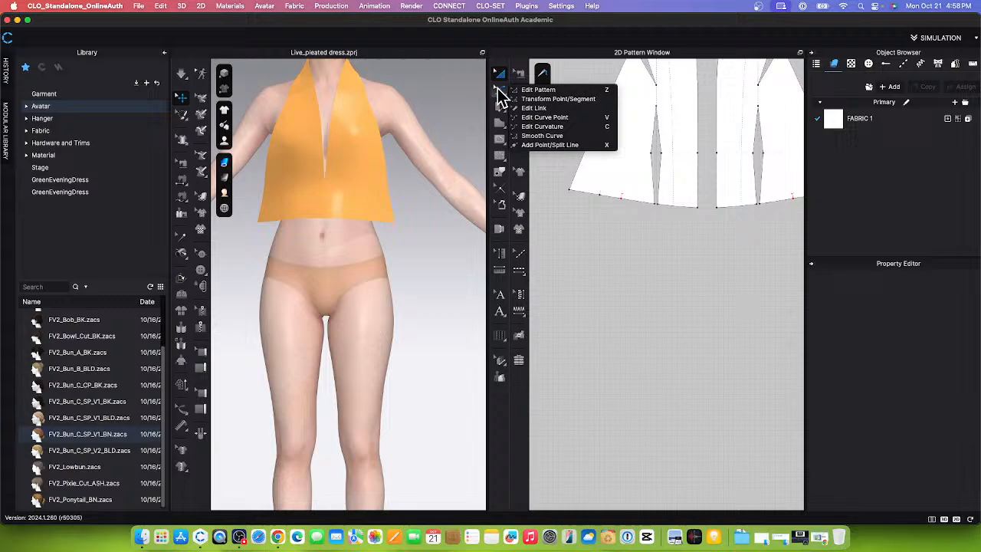
click(576, 100)
scroll(613, 212, up, 2)
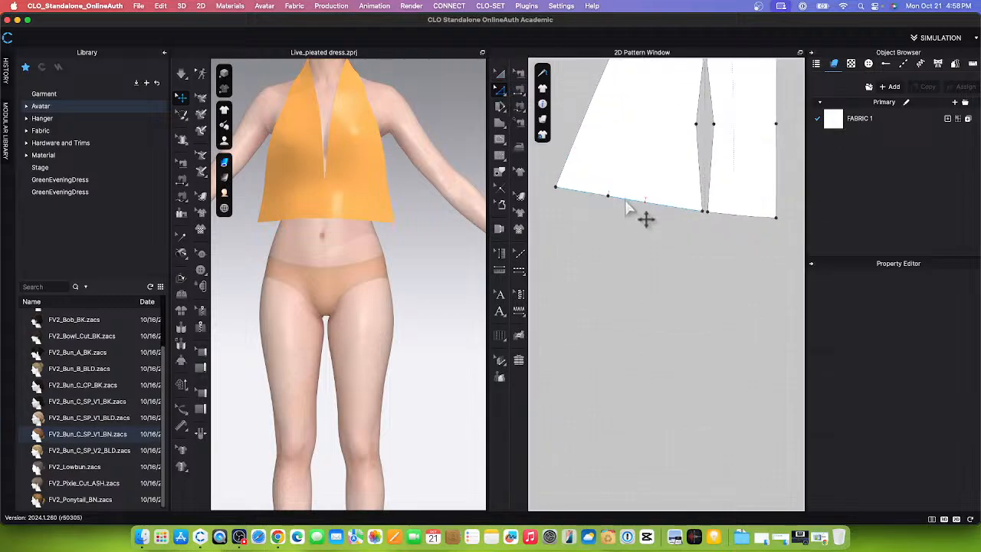
click(629, 206)
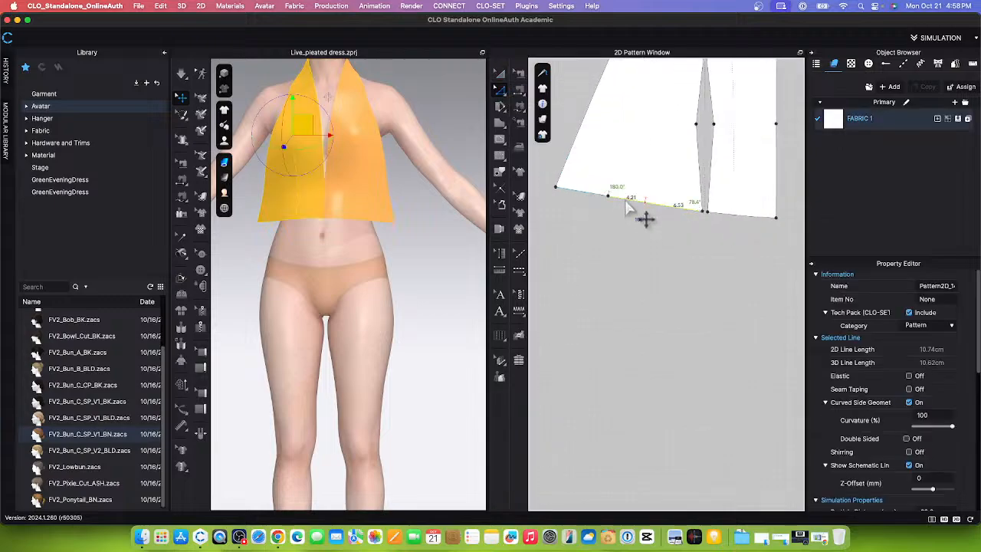
scroll(630, 203, down, 2)
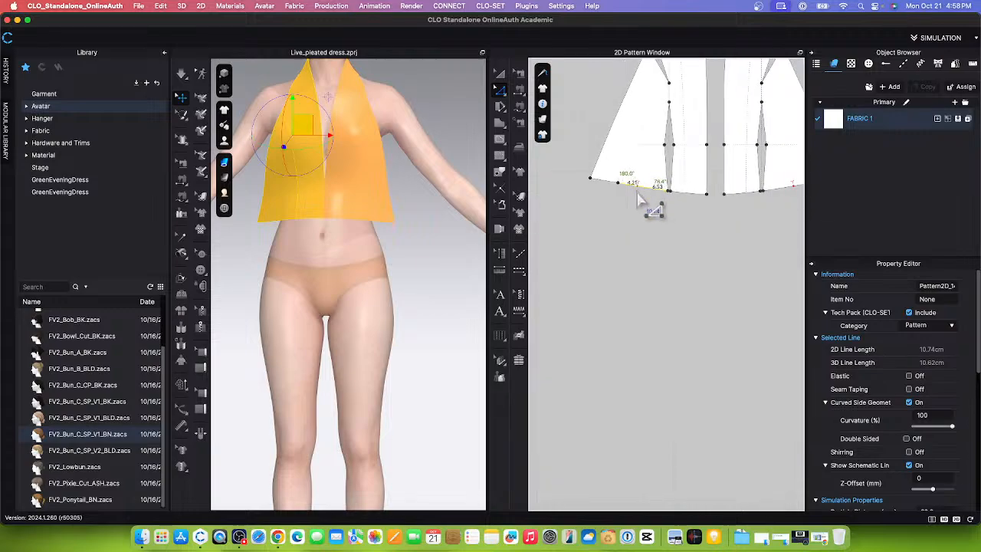
scroll(648, 199, down, 2)
- Add a notch to the centre skirt panel's waistline, 4.21 cm from the left side corner toward the dart
scroll(636, 350, up, 4)
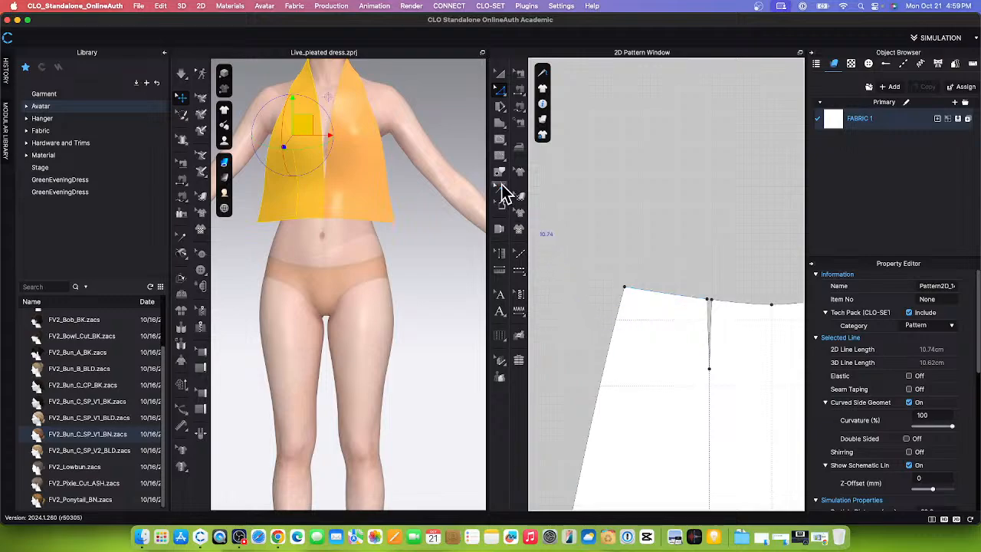
click(501, 188)
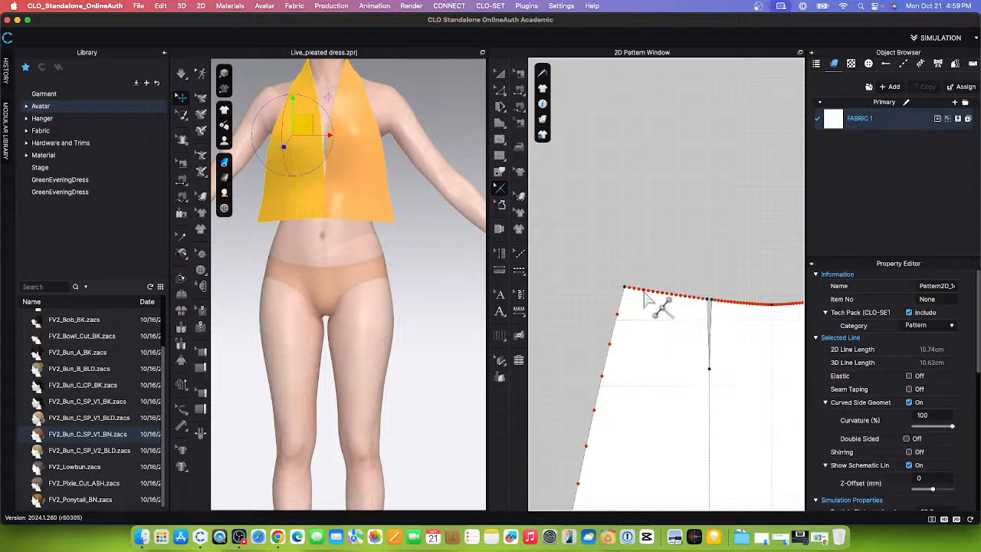
click(643, 292)
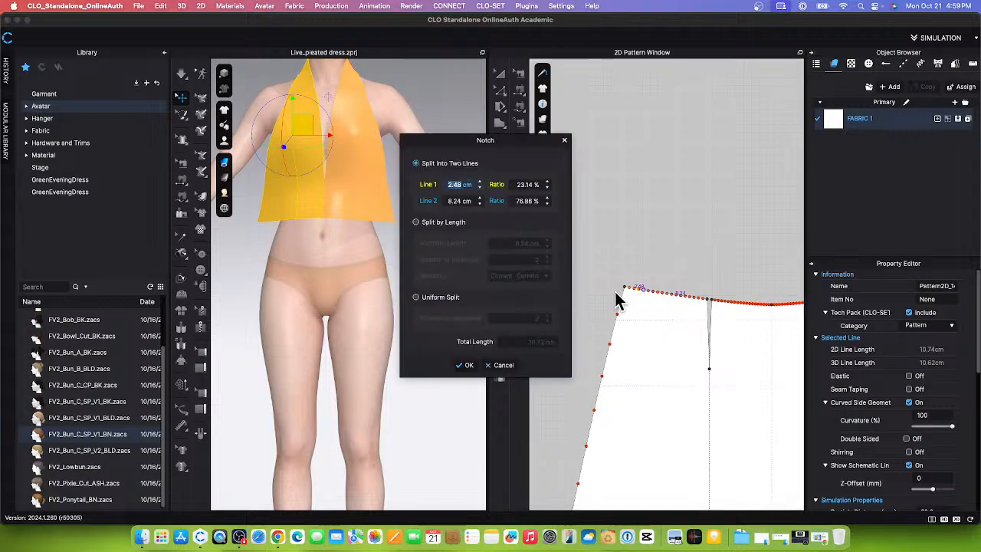
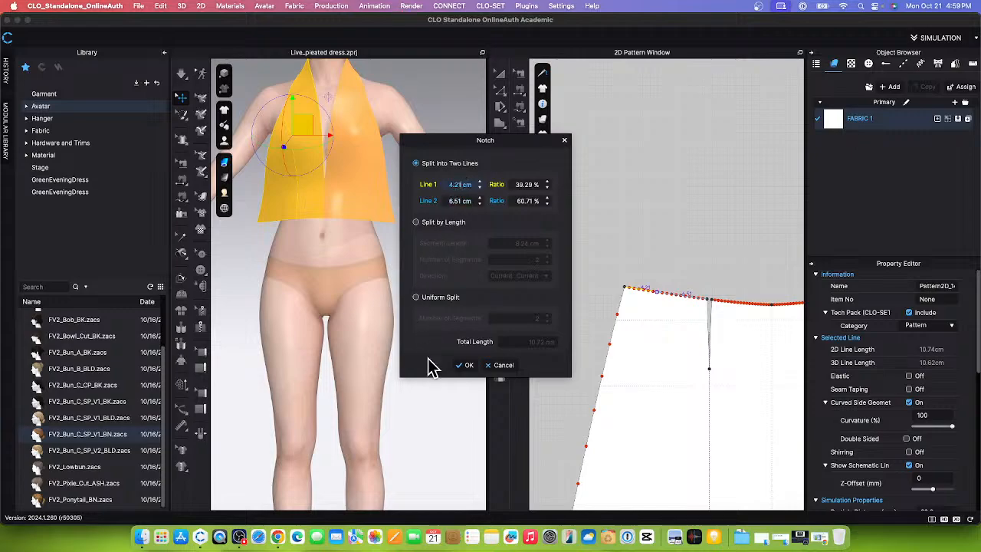
click(464, 367)
scroll(589, 289, down, 3)
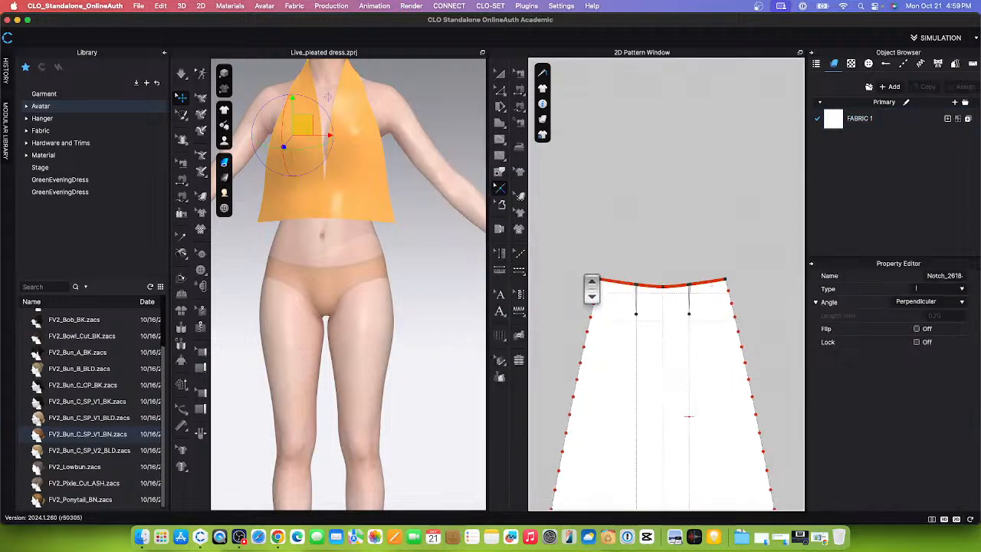
click(499, 73)
scroll(635, 263, up, 3)
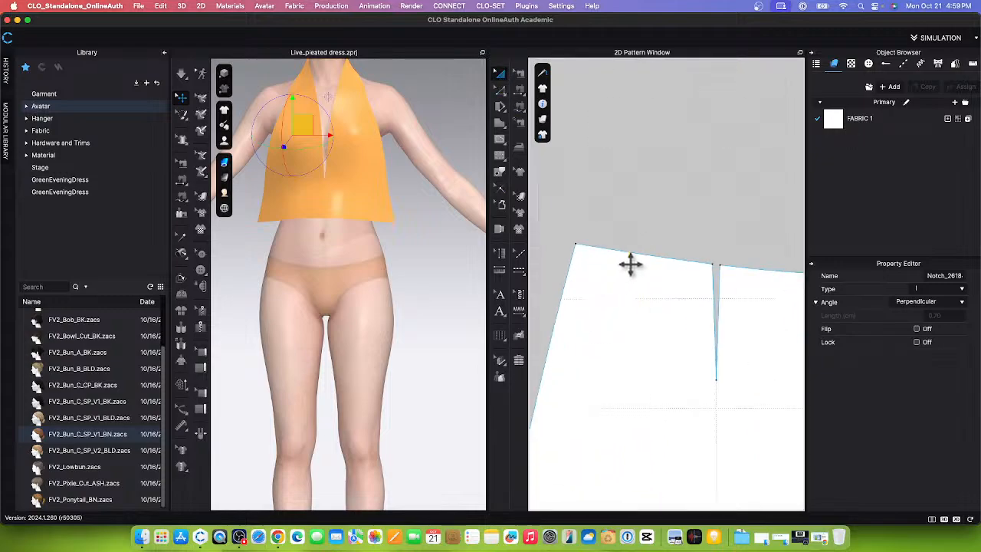
click(656, 195)
scroll(600, 307, down, 5)
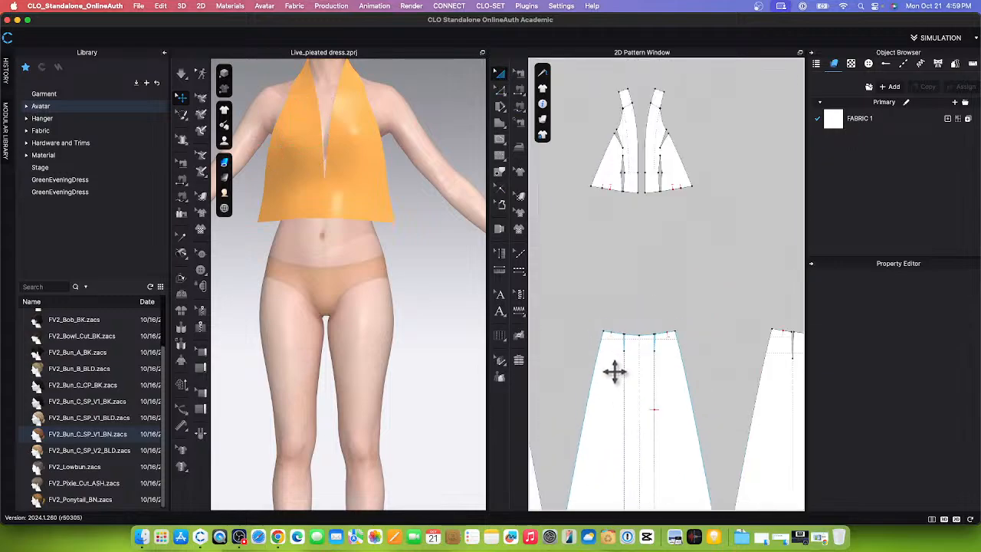
- Sew both waist darts of the centre skirt panel closed with Segment Sewing
scroll(633, 426, up, 3)
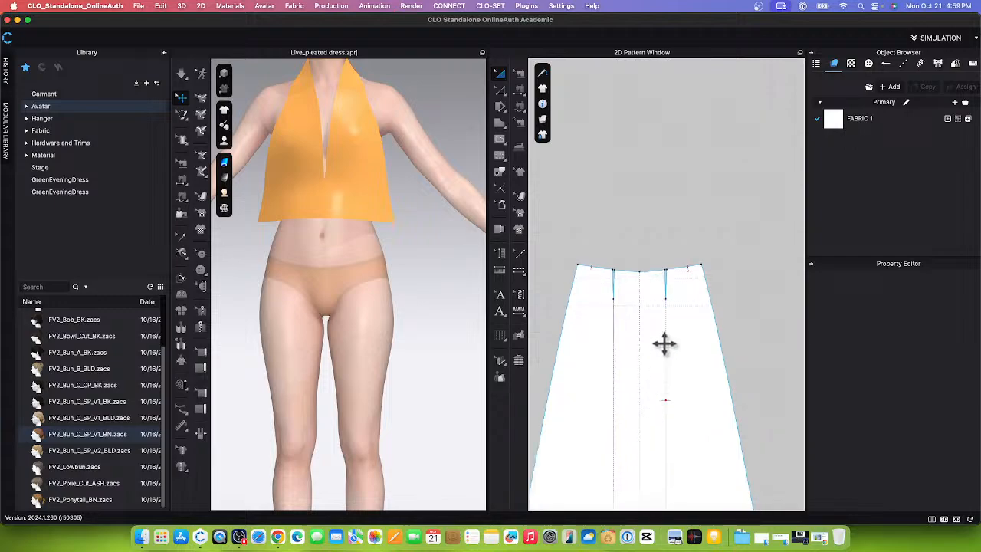
scroll(664, 314, down, 2)
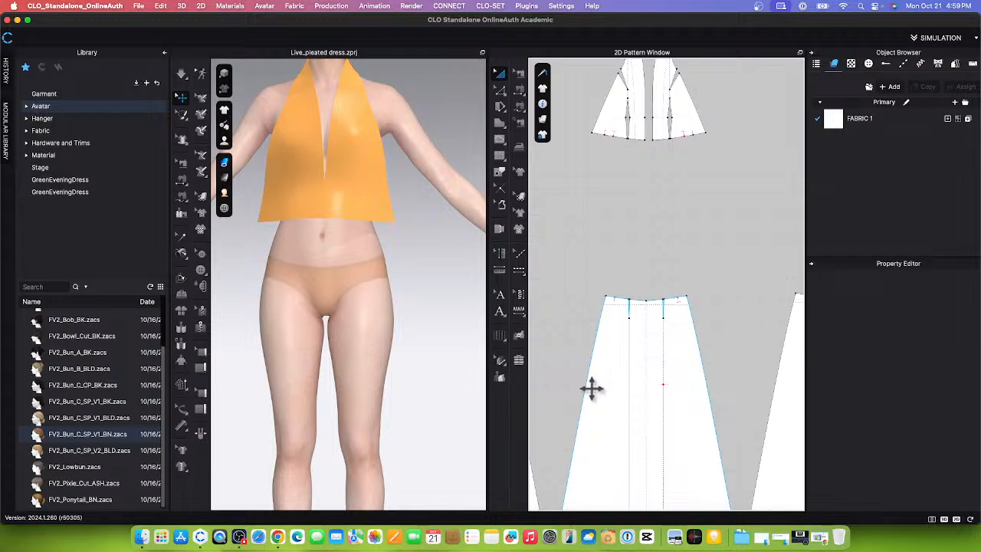
click(518, 93)
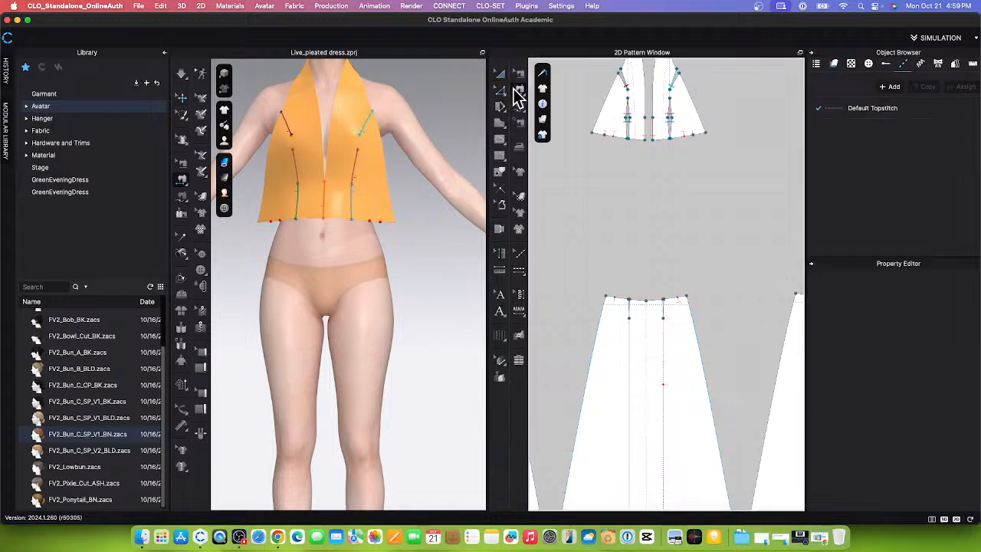
click(518, 94)
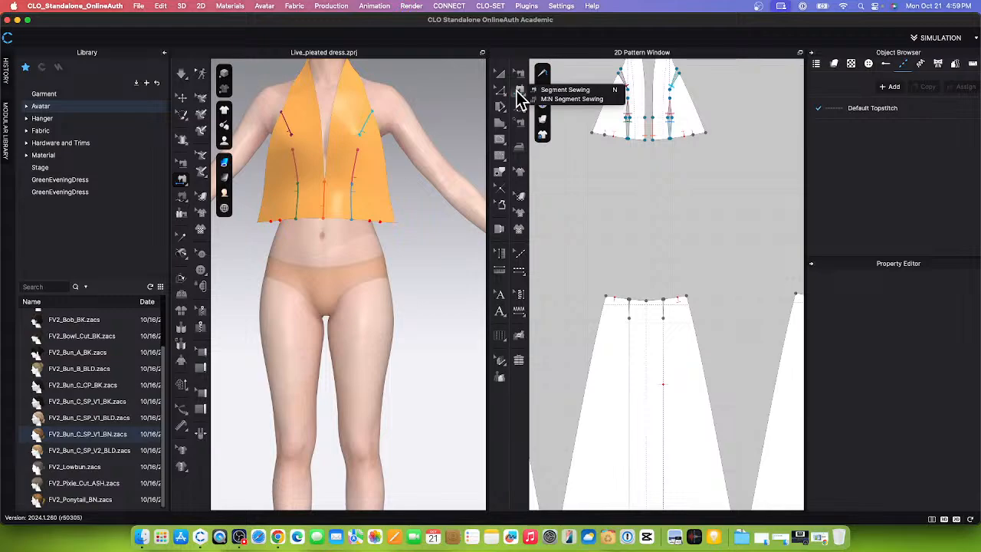
click(596, 93)
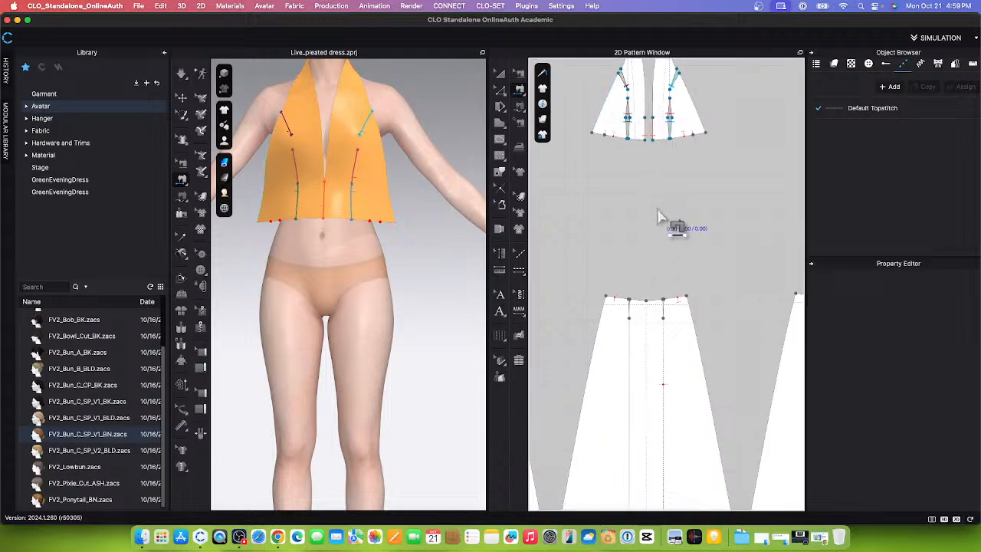
scroll(659, 338, up, 5)
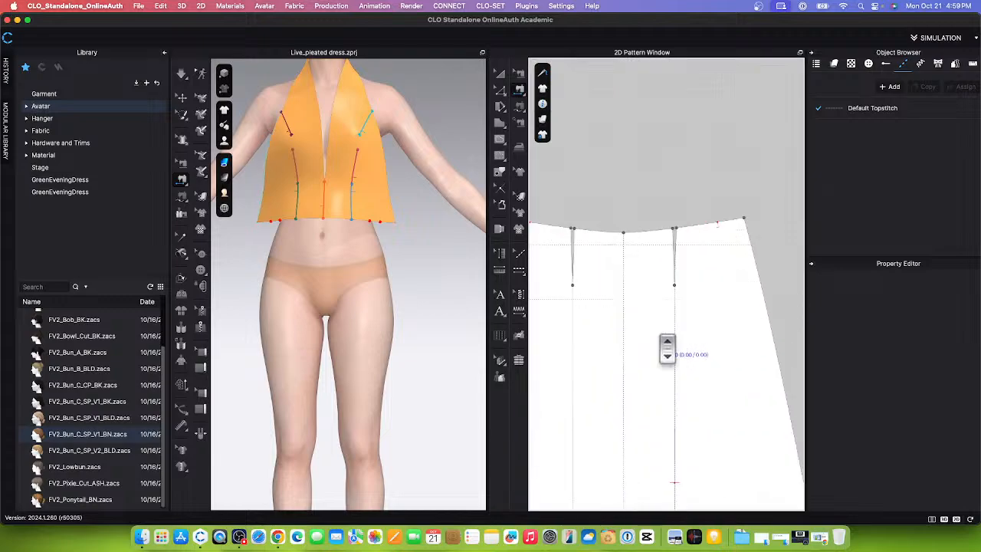
click(677, 249)
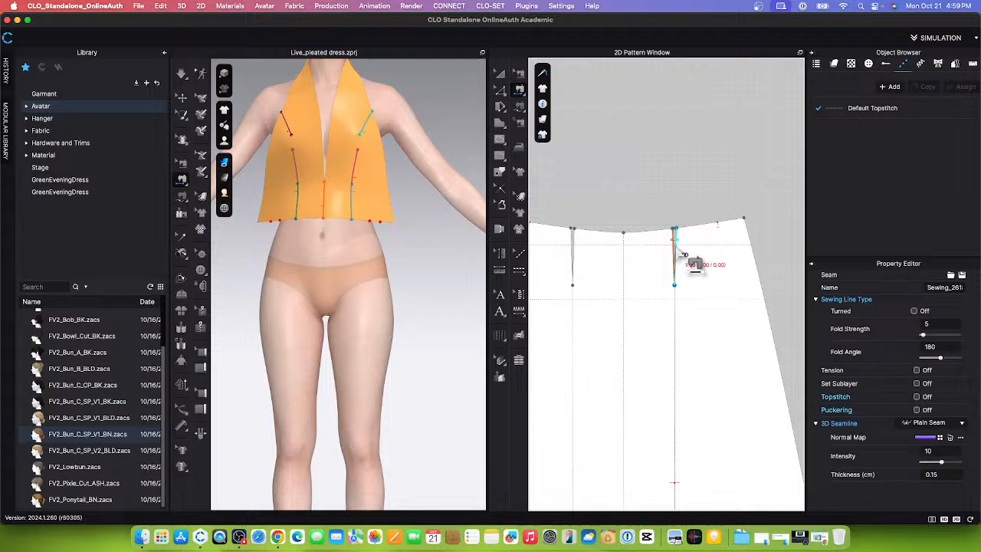
click(581, 256)
scroll(587, 261, down, 5)
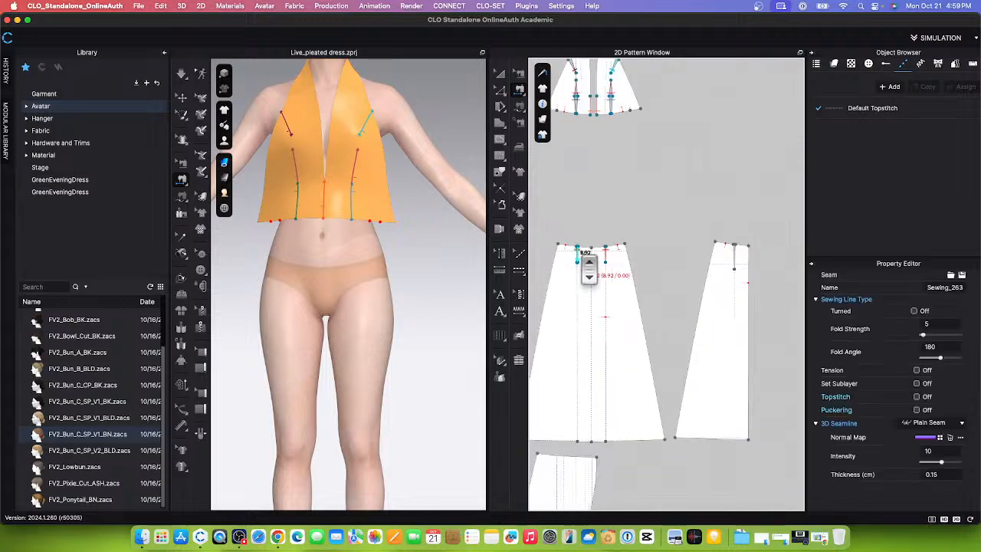
- Sew the centre skirt panel's waistline from the centre to the right dart to the matching hem segment of the right bodice piece
scroll(577, 252, up, 4)
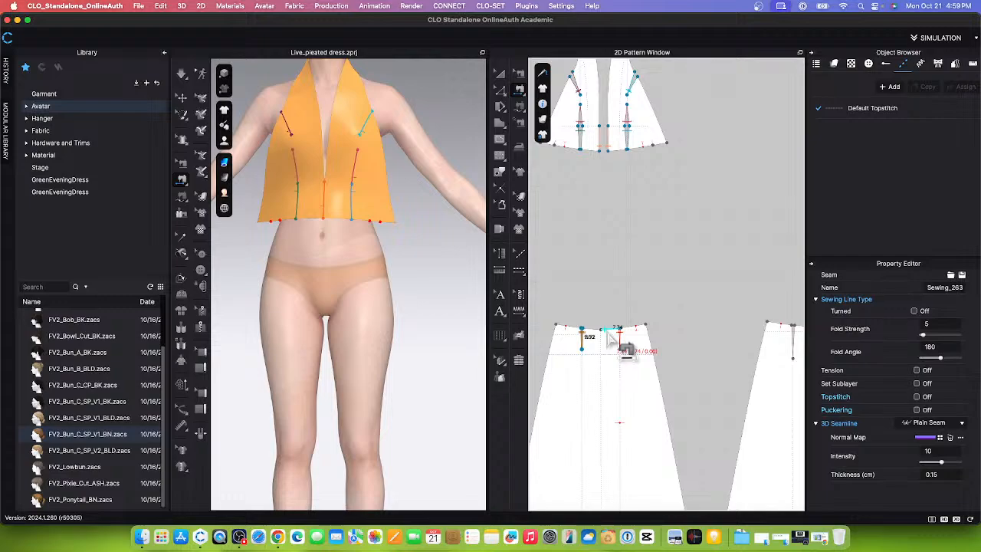
scroll(621, 346, up, 2)
scroll(615, 344, up, 2)
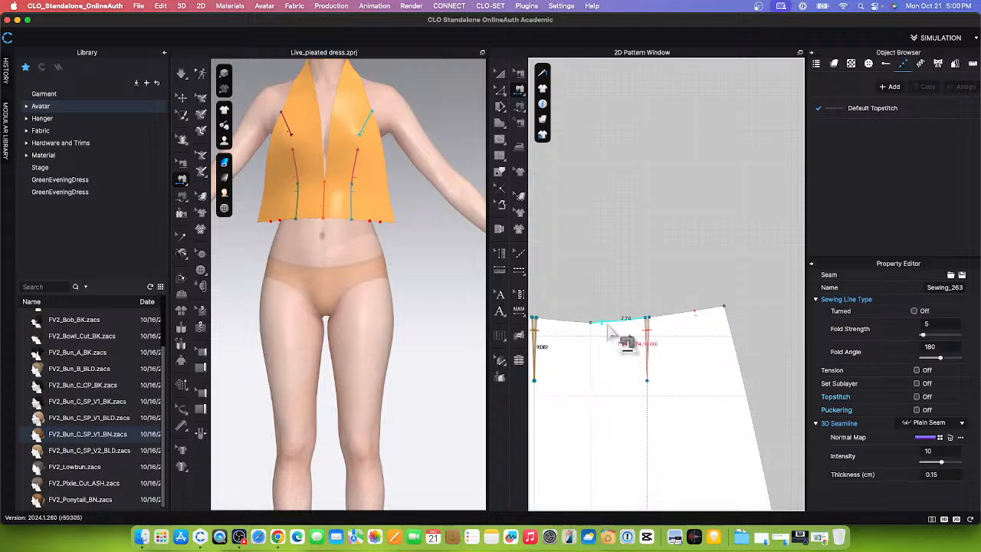
key(Escape)
scroll(624, 344, down, 3)
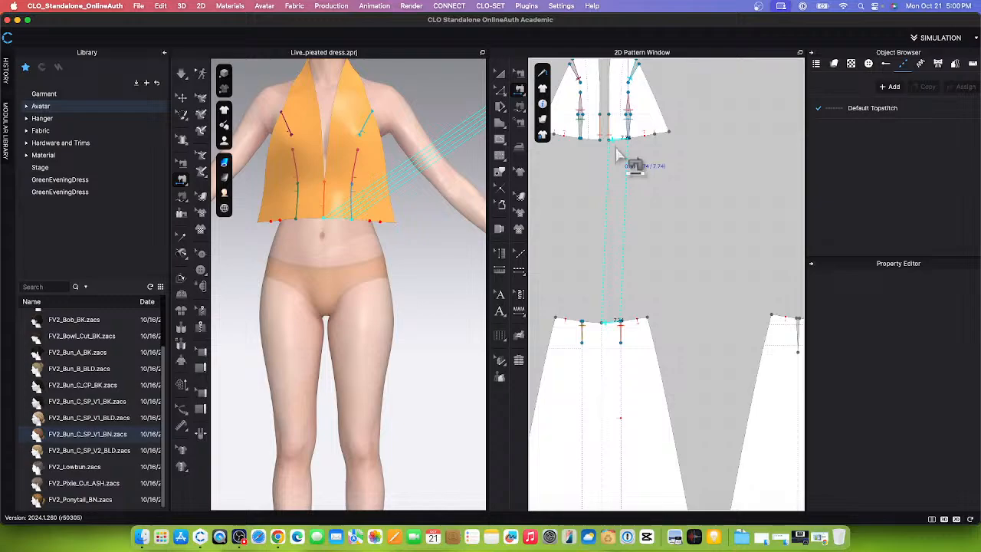
click(619, 154)
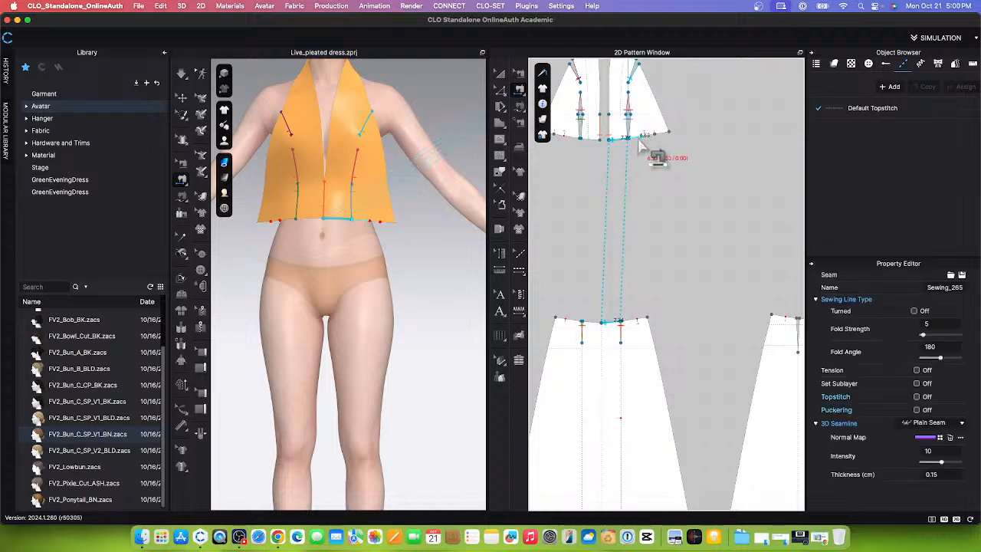
- Sew the remaining right waistline segments, dart to notch and notch to side corner, to the matching right bodice hem segments
click(642, 143)
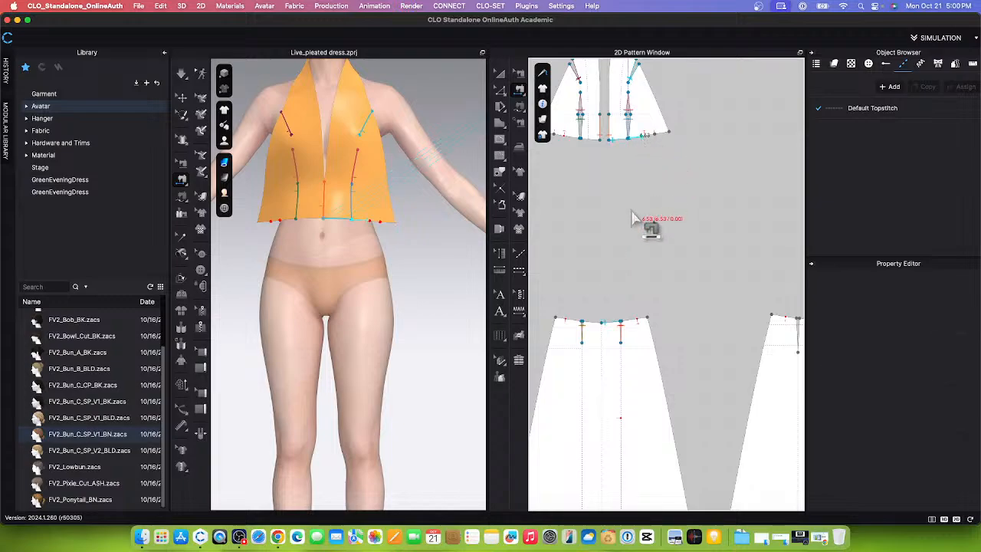
click(636, 321)
scroll(664, 192, up, 3)
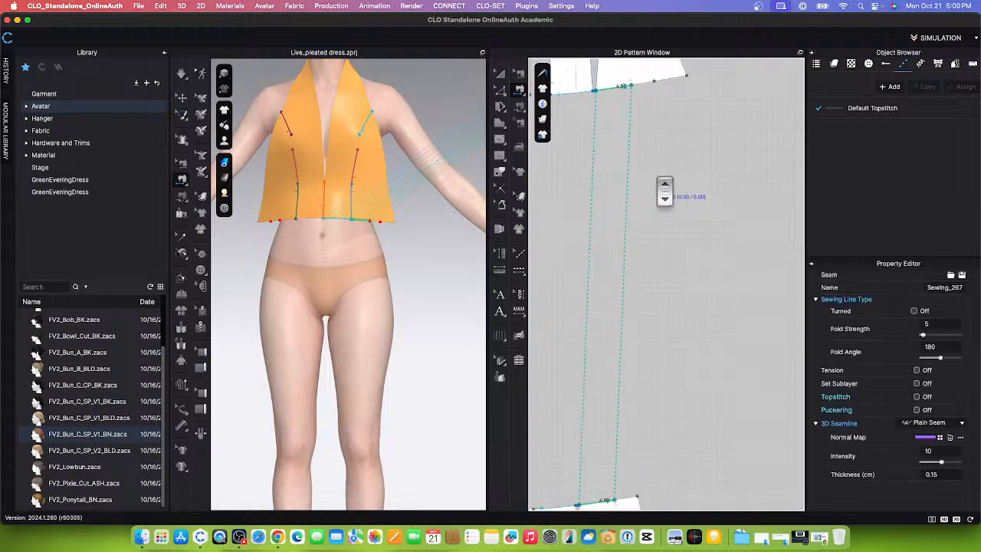
click(648, 94)
scroll(657, 101, down, 3)
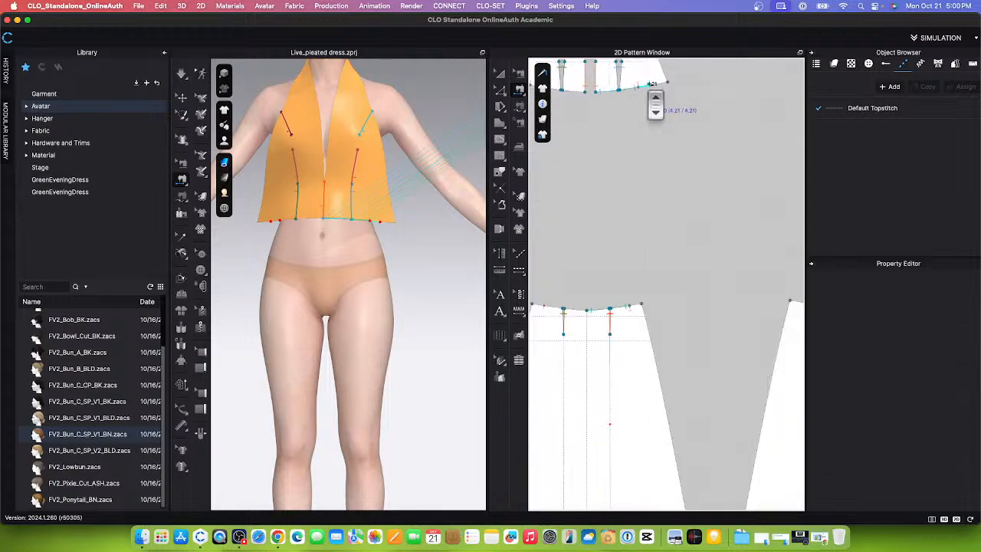
click(642, 304)
- Sew the left bodice piece's hem segment between centre front and dart to the matching waistline segment of the centre skirt panel
scroll(684, 299, down, 3)
scroll(659, 329, up, 3)
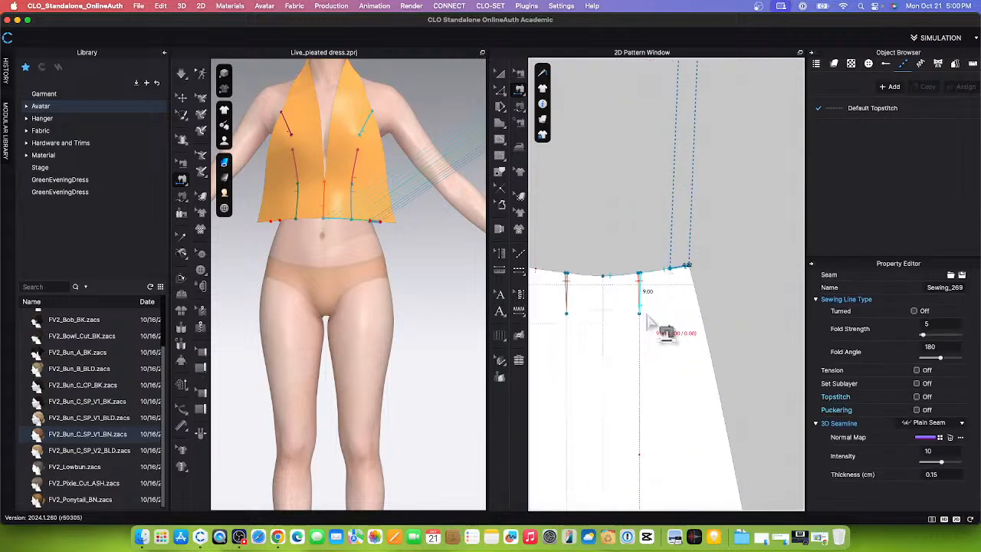
scroll(650, 317, down, 2)
scroll(668, 315, down, 3)
scroll(658, 193, up, 3)
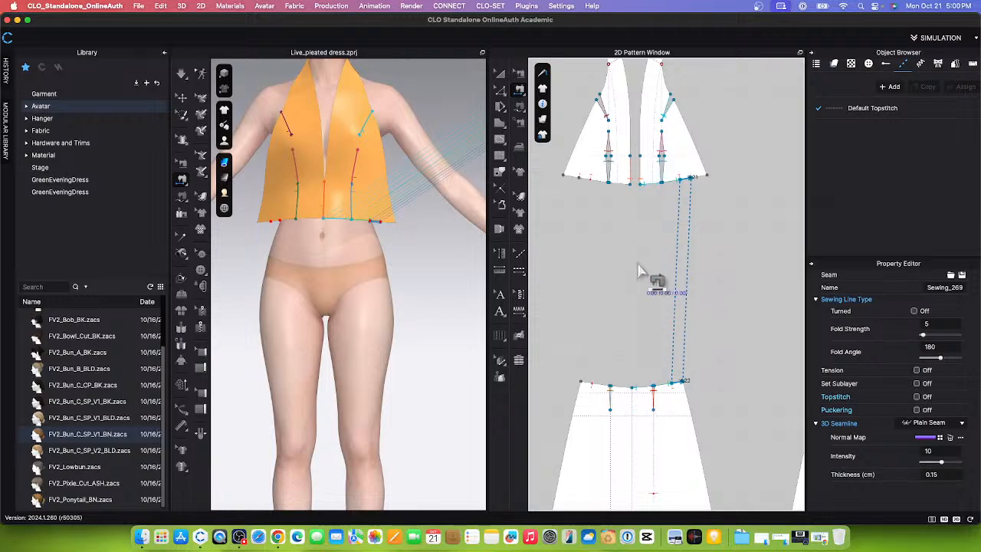
click(631, 188)
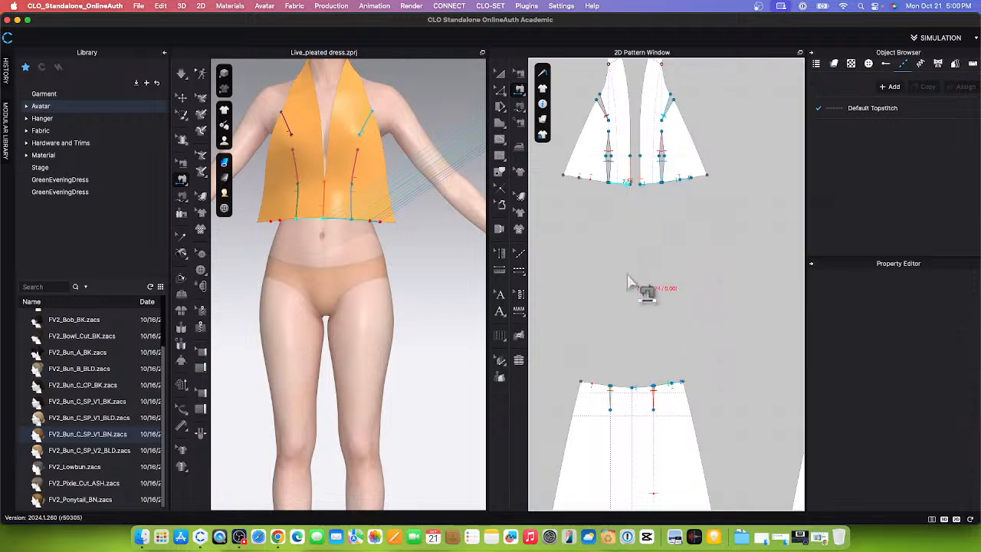
click(634, 386)
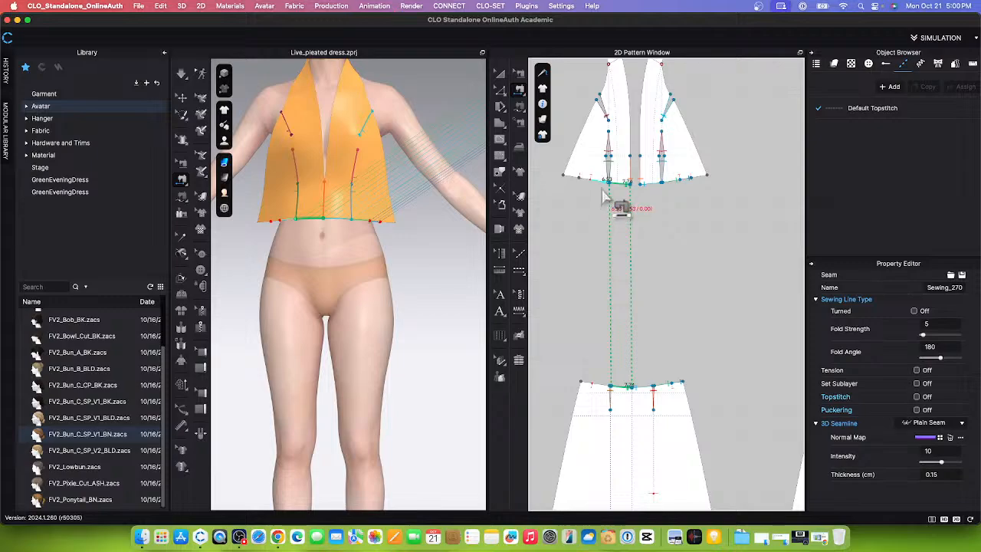
- Sew the remaining left bodice hem segments, dart to notch and notch to side corner, to the matching skirt waistline segments
click(602, 185)
click(602, 383)
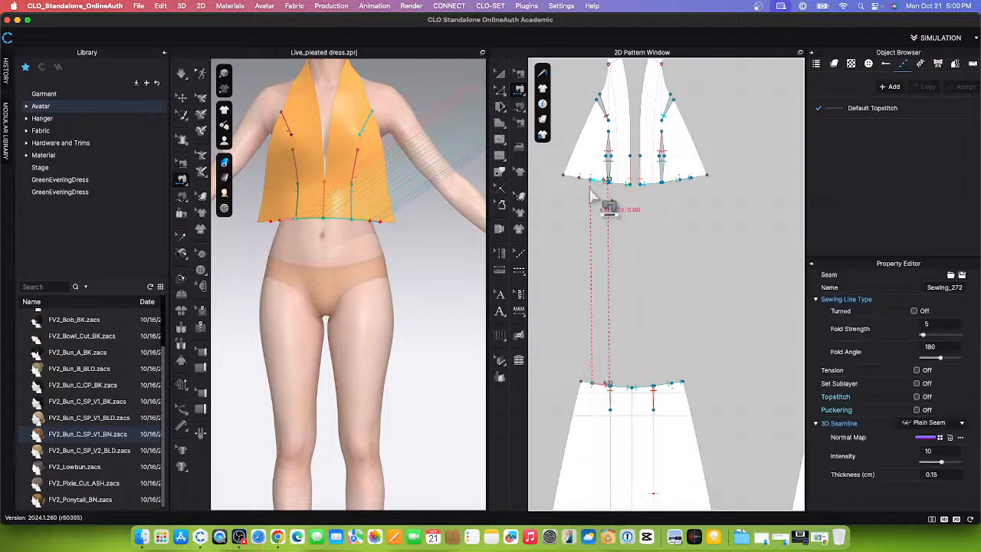
click(590, 184)
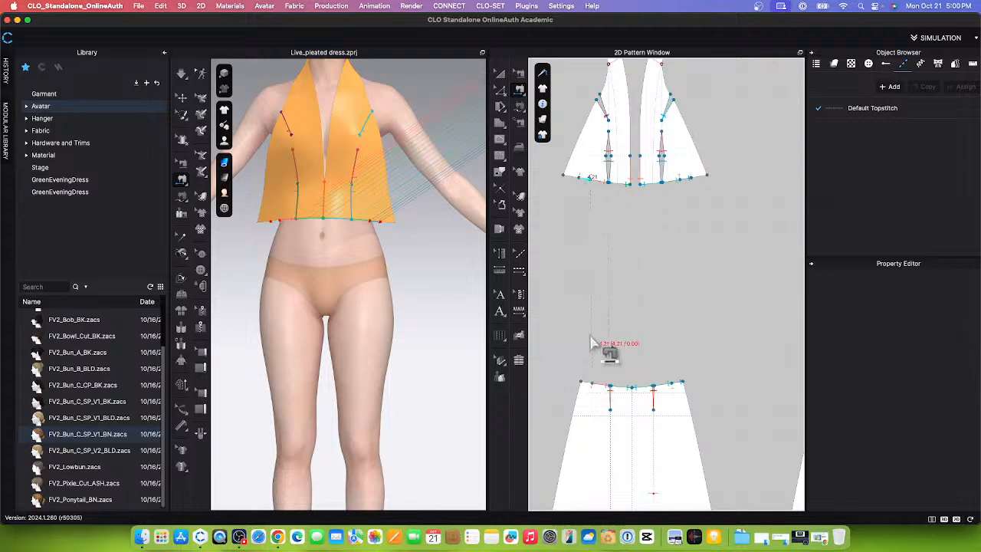
click(590, 383)
scroll(646, 204, up, 2)
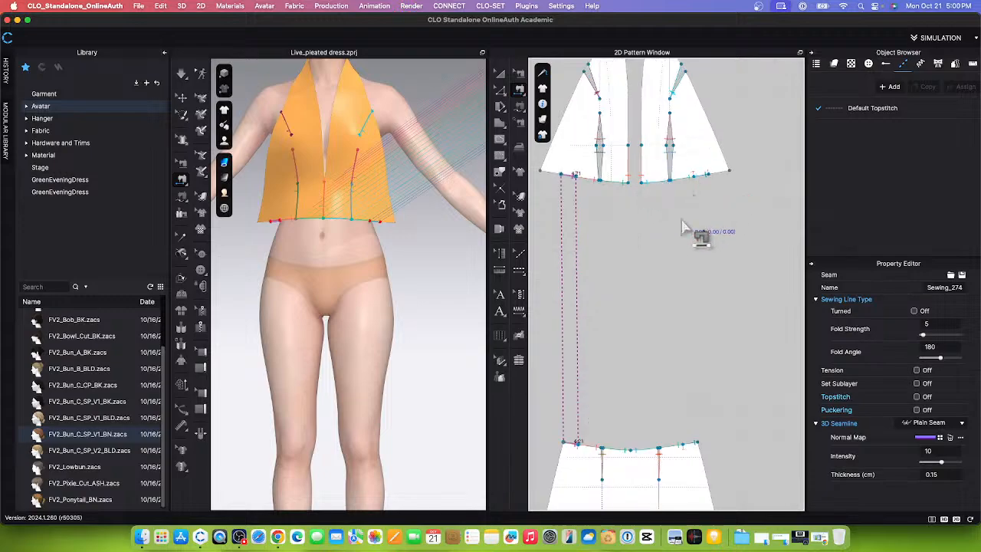
- Unfreeze all the skirt pattern pieces and clear the selection
scroll(666, 240, down, 5)
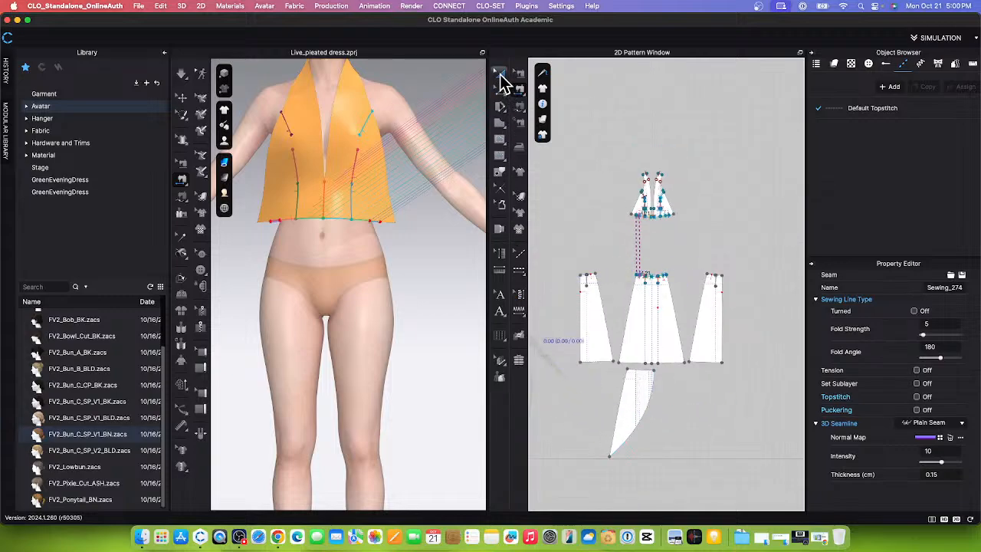
click(499, 73)
scroll(611, 279, down, 1)
drag(568, 256, 751, 474)
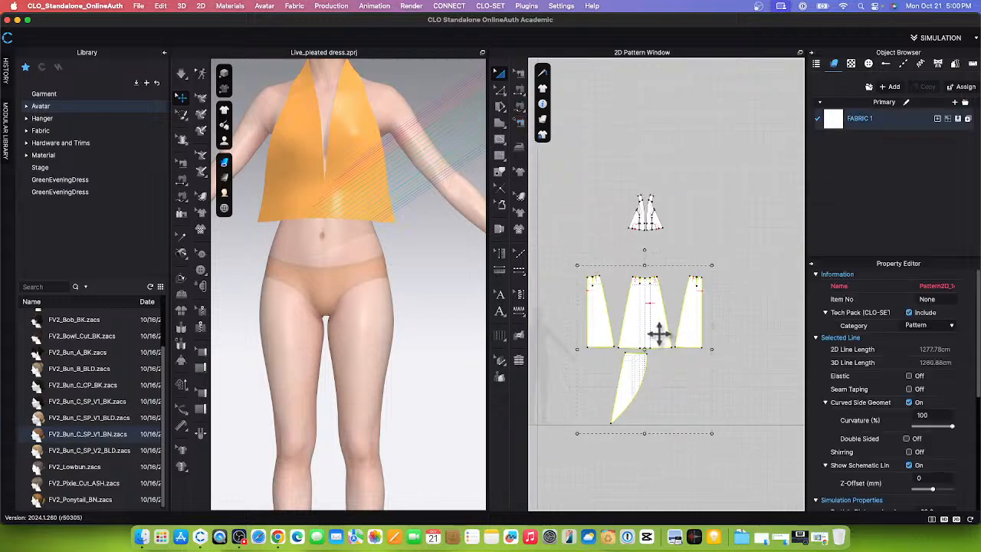
click(728, 460)
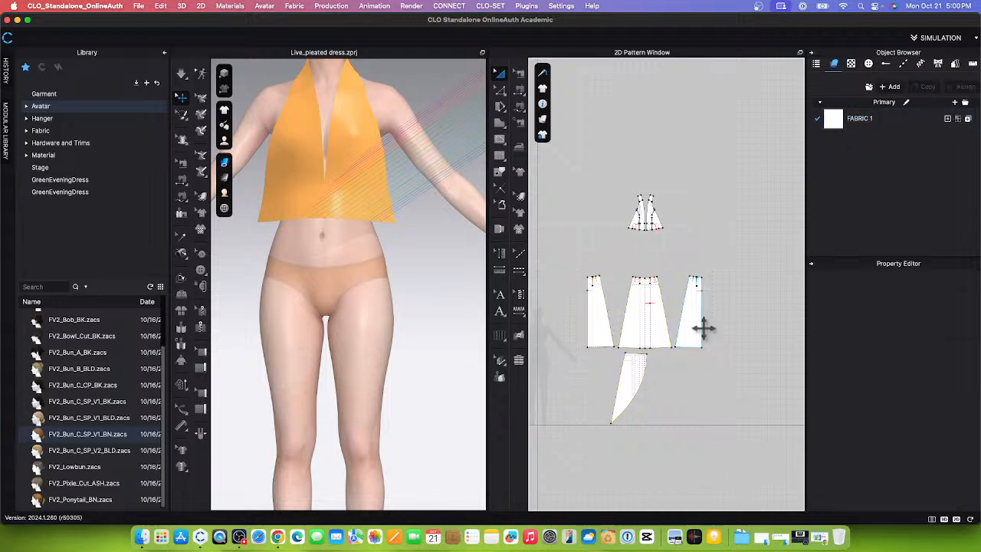
drag(567, 257, 749, 456)
right_click(658, 336)
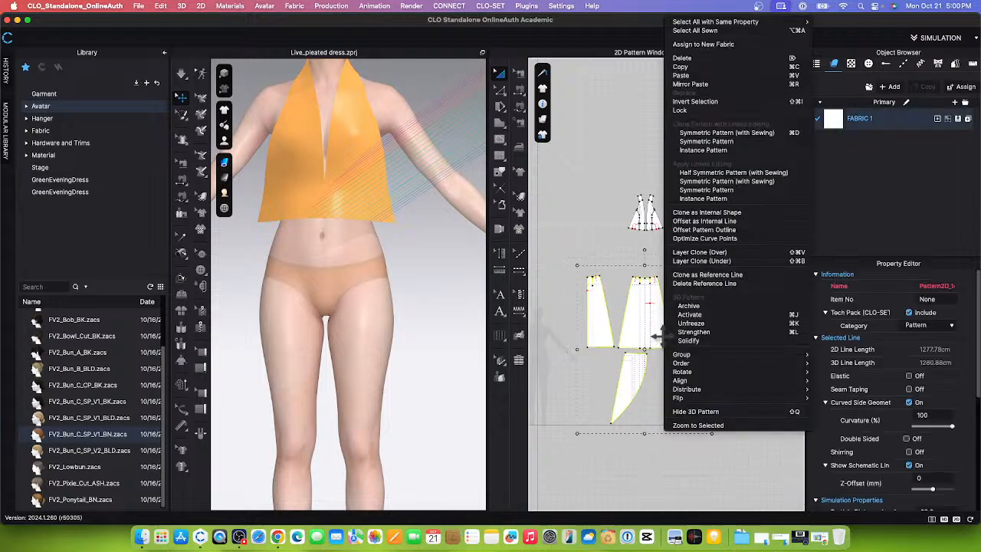
click(703, 325)
click(690, 416)
- Move the centre skirt panel in the 3D view in front of the avatar's legs
scroll(668, 364, down, 3)
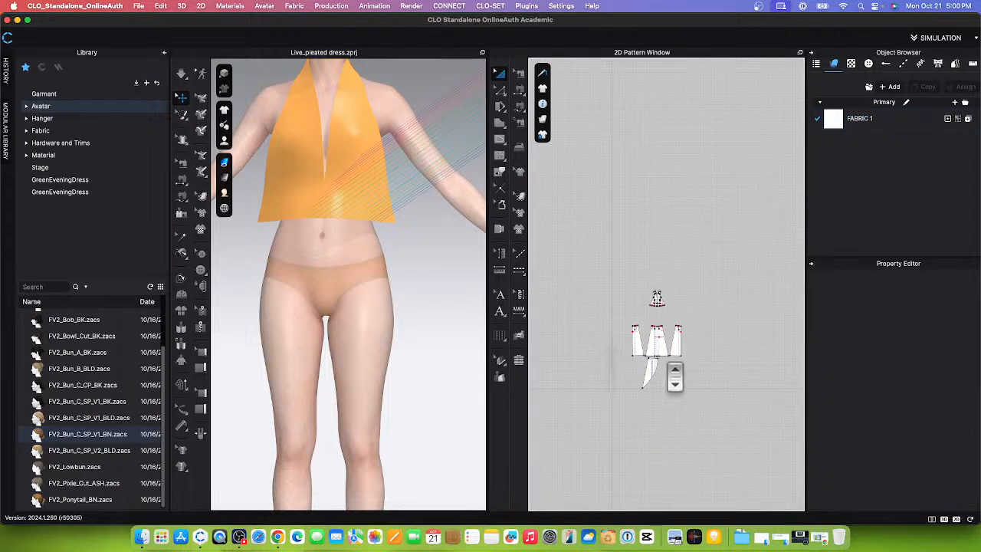
scroll(675, 383, up, 2)
click(658, 312)
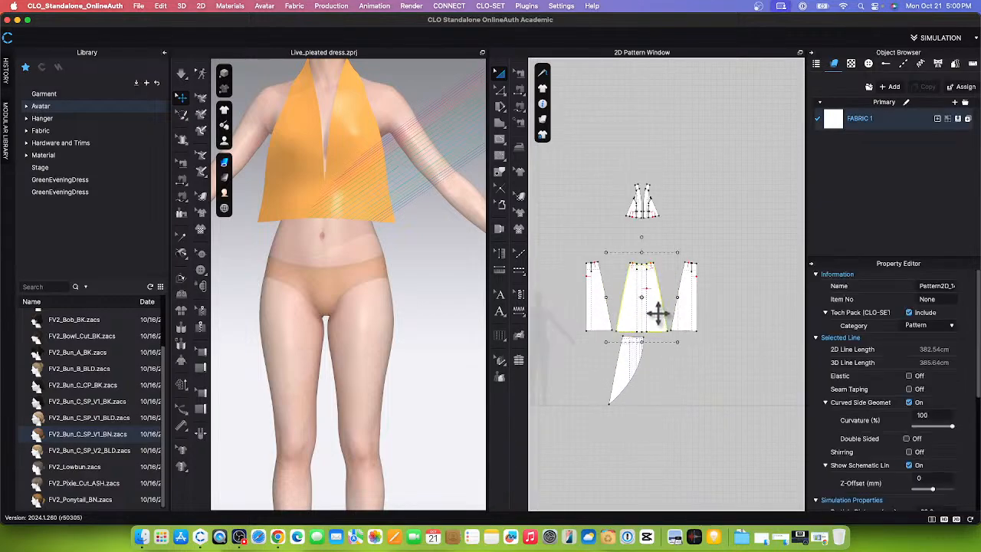
scroll(387, 379, down, 10)
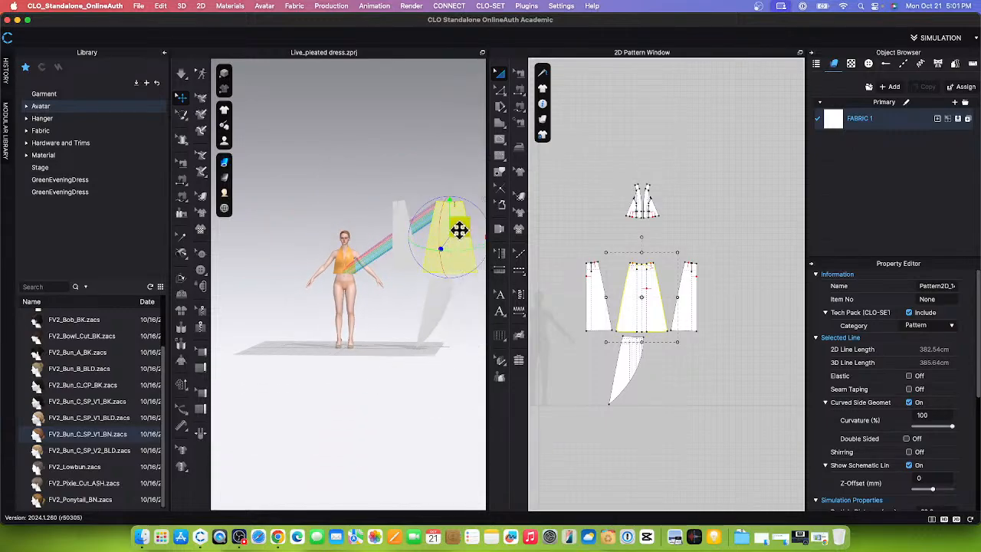
drag(457, 226, 347, 306)
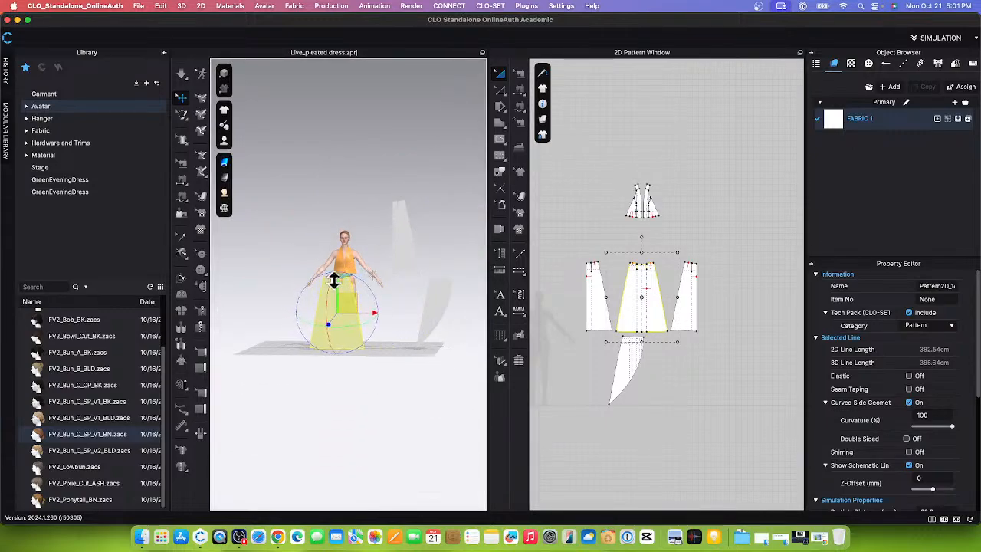
- Fine-tune the centre skirt panel's 3D position so its waistline is centred just below the bodice hem
scroll(341, 295, up, 10)
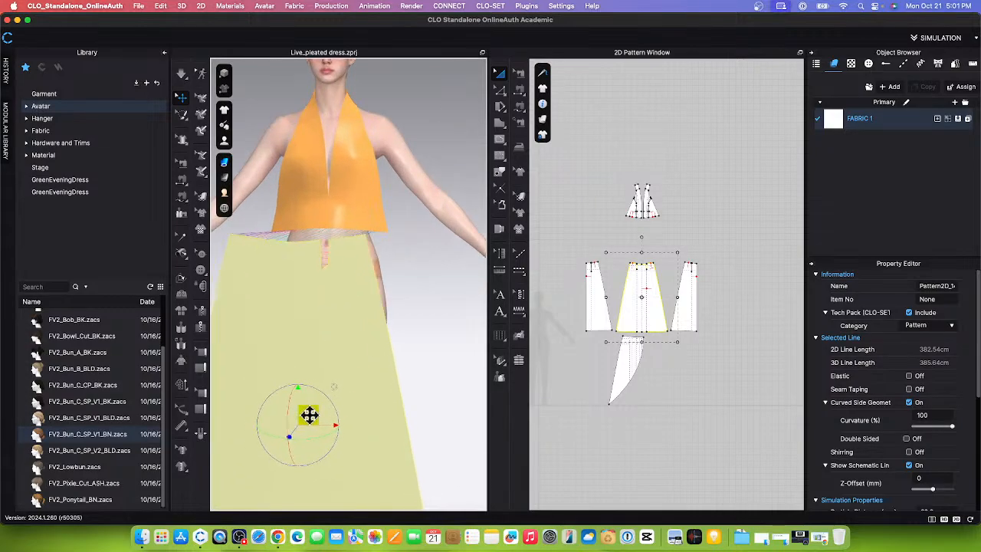
scroll(331, 291, up, 5)
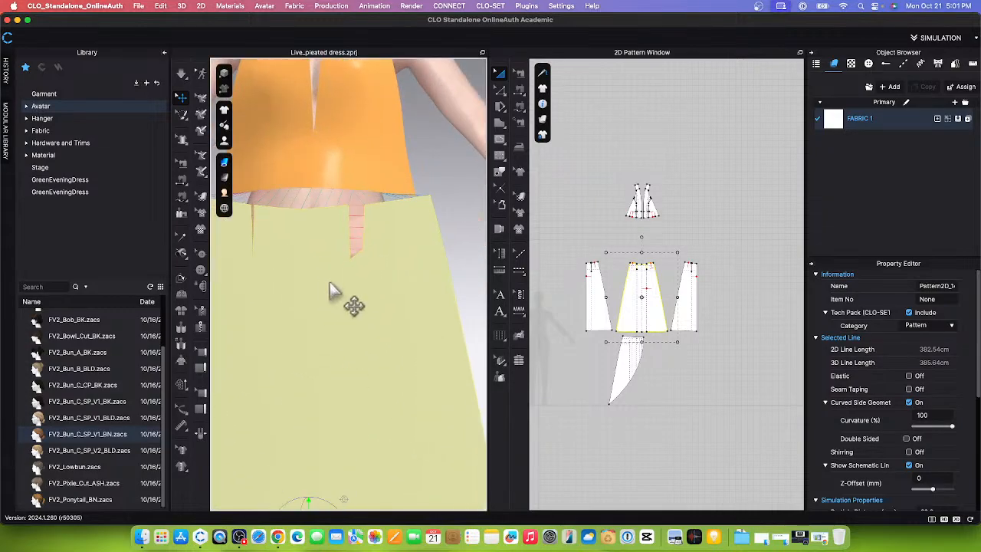
scroll(331, 291, down, 6)
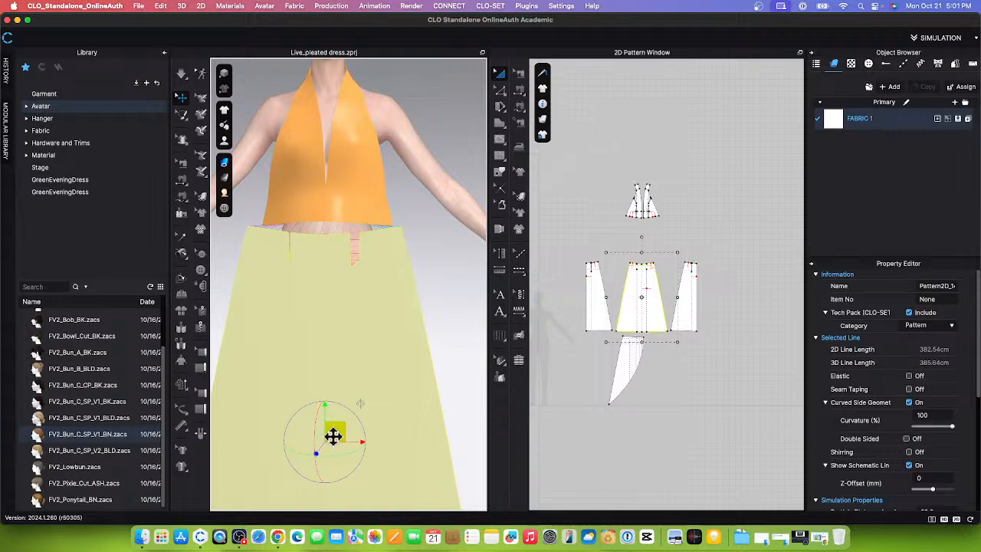
drag(332, 435, 334, 434)
scroll(383, 362, down, 2)
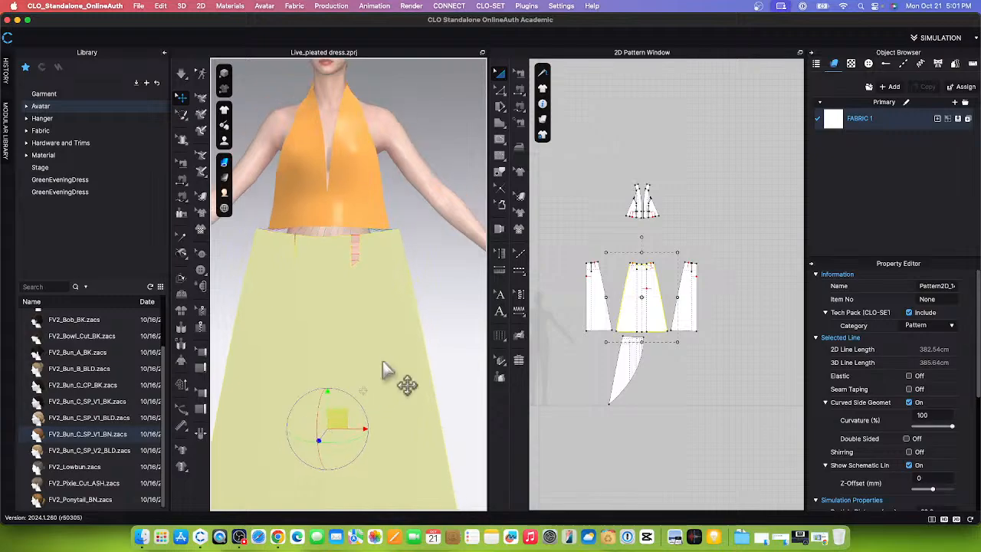
scroll(385, 370, down, 2)
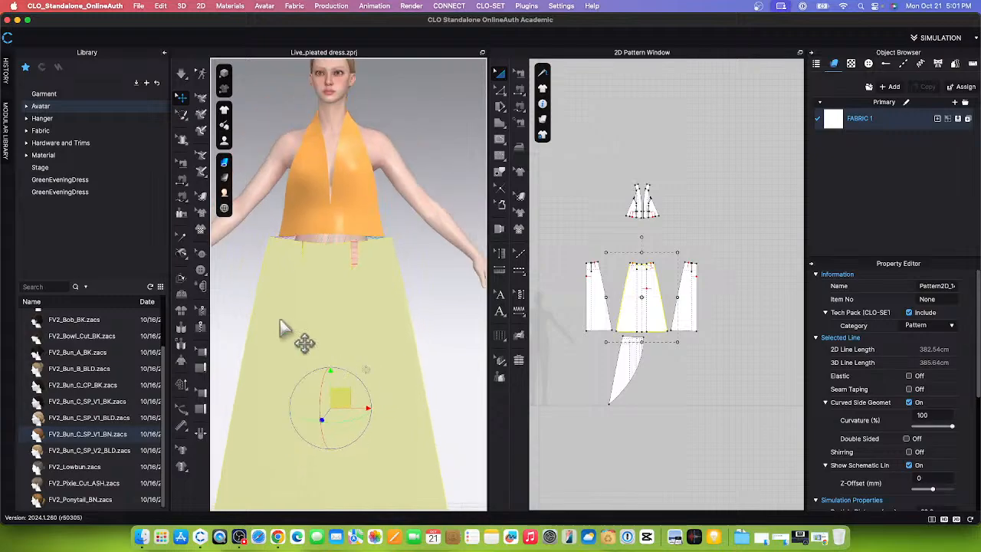
- Simulate the garment to drape the centre skirt panel from the bodice hem, stop the simulation and clear the selection
click(181, 76)
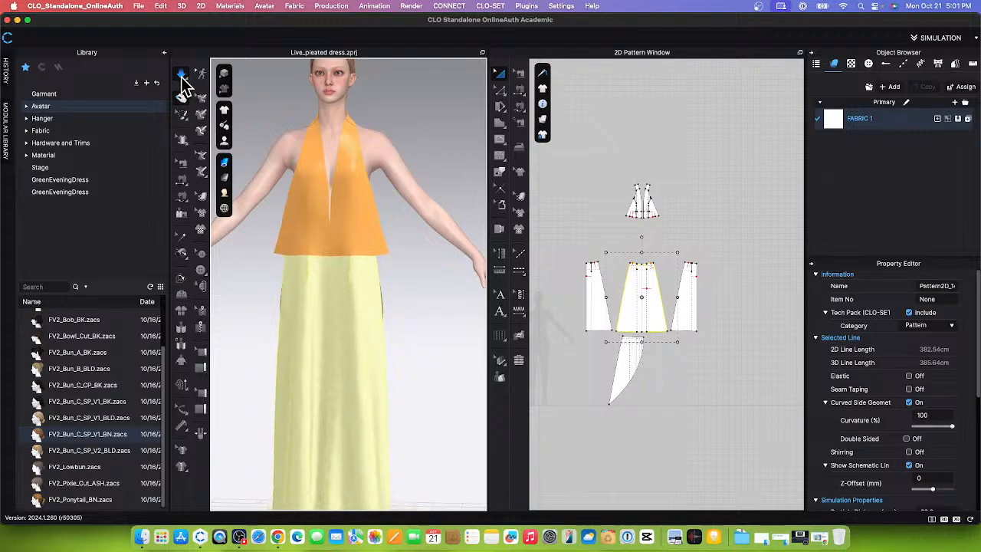
click(182, 78)
scroll(393, 419, up, 5)
click(414, 348)
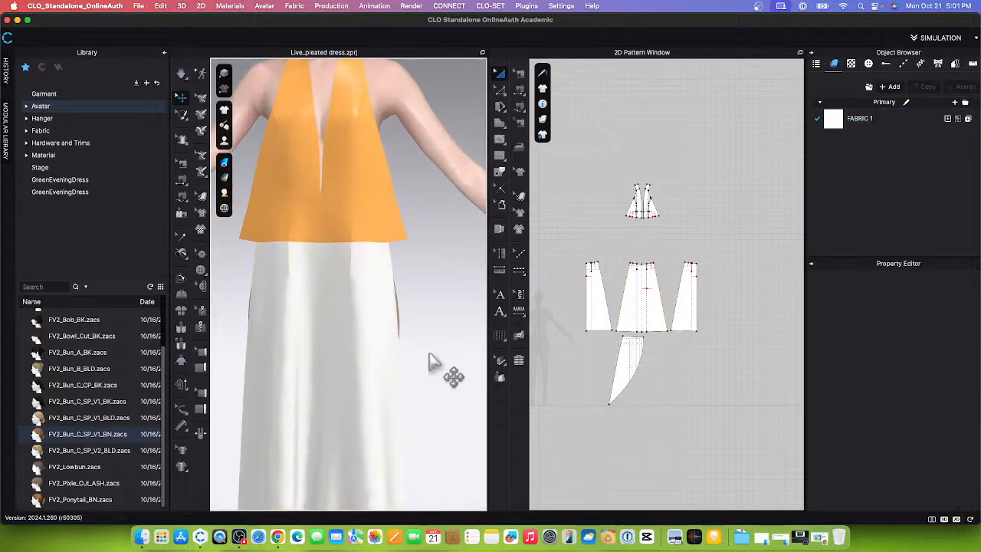
mouse_move(453, 389)
right_down()
mouse_move(378, 399)
mouse_move(260, 388)
mouse_move(440, 401)
right_up()
scroll(413, 379, down, 1)
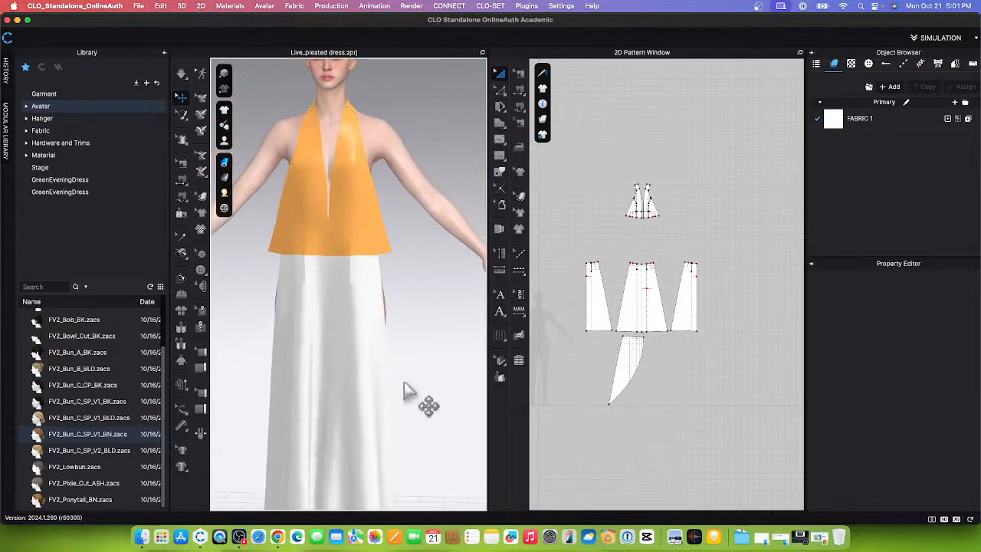
scroll(406, 394, down, 3)
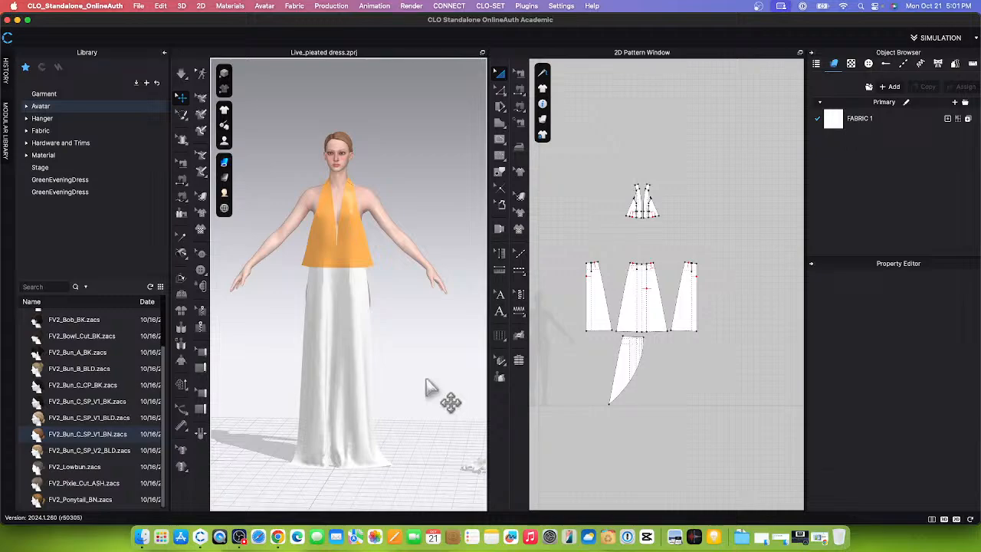
- Show the avatar's arrangement points with the avatar viewed from behind
right_drag(430, 387, 220, 390)
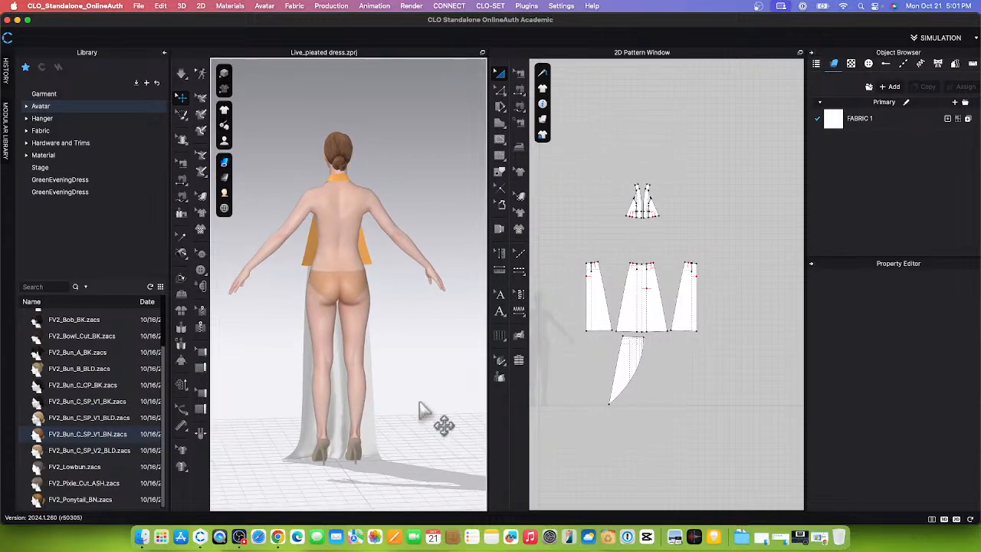
scroll(383, 403, down, 1)
right_drag(382, 395, 405, 395)
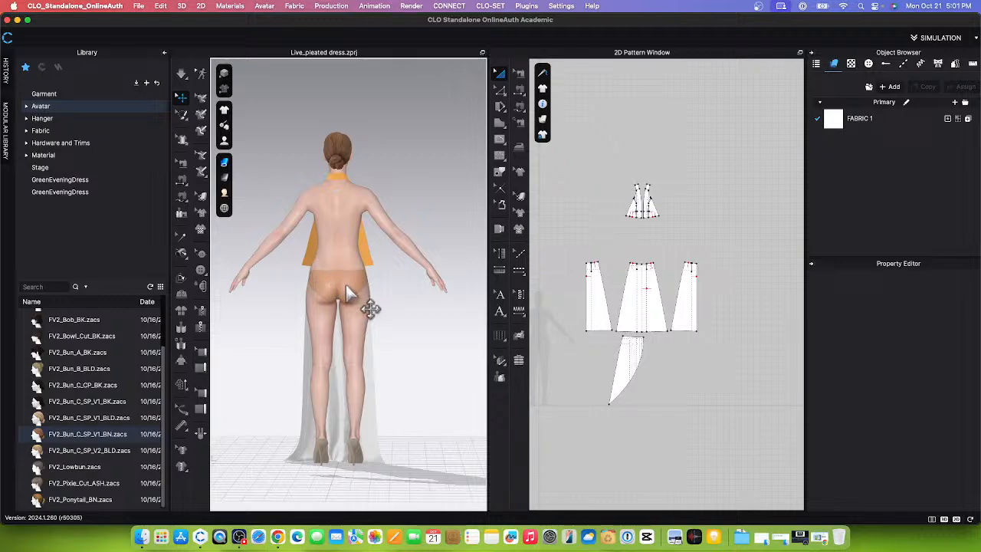
click(223, 142)
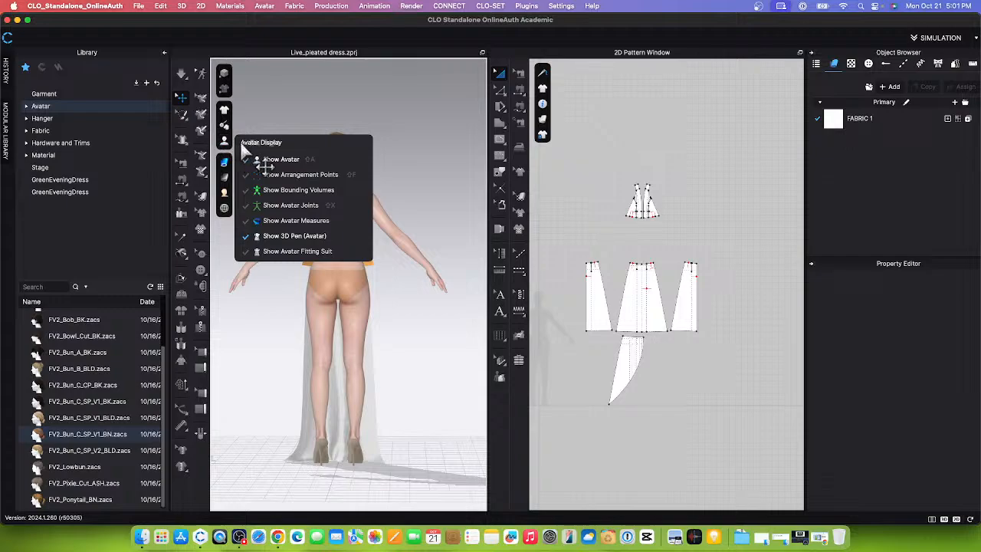
click(295, 176)
scroll(340, 322, up, 3)
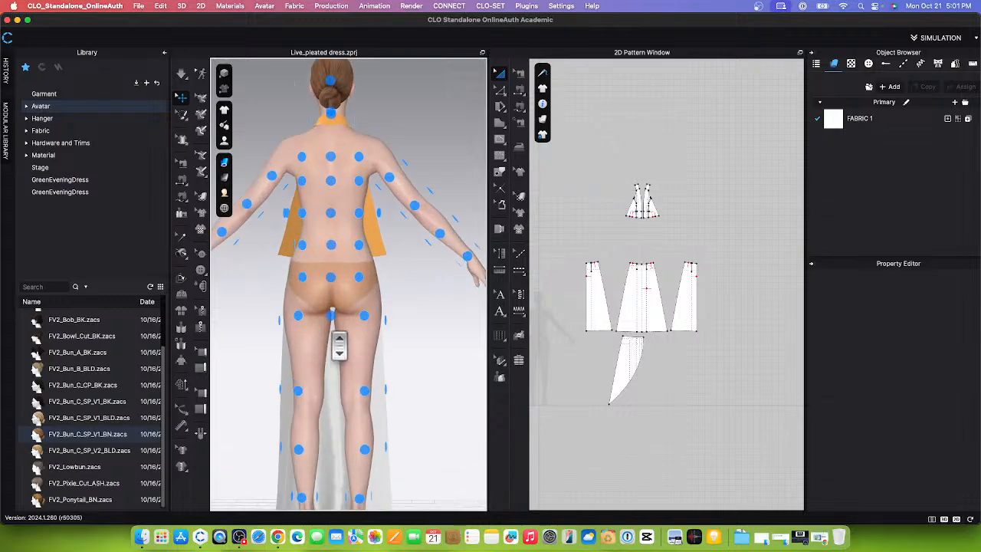
middle_drag(416, 354, 422, 347)
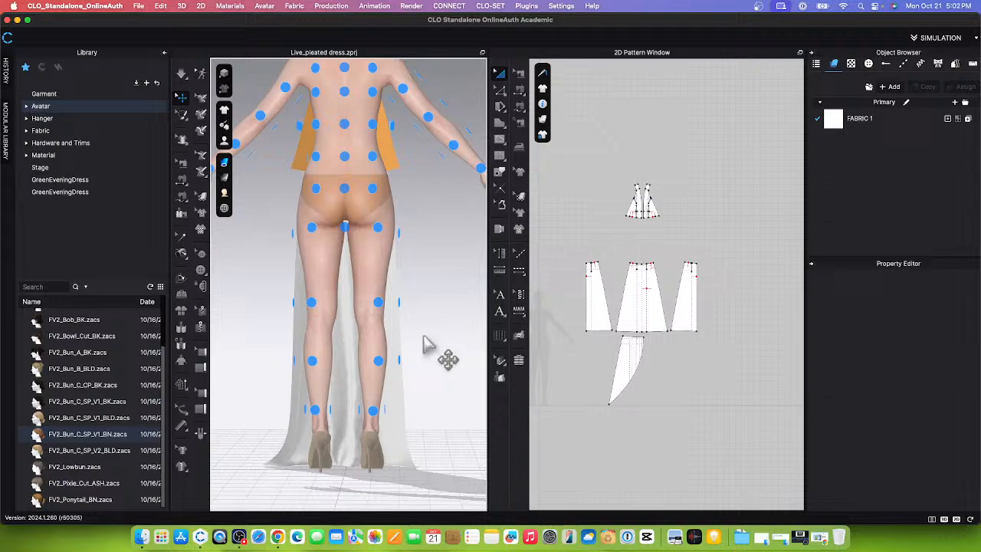
- Switch to Chrome and open the bookmarked Encoder Fashion YouTube channel in a new tab
click(277, 538)
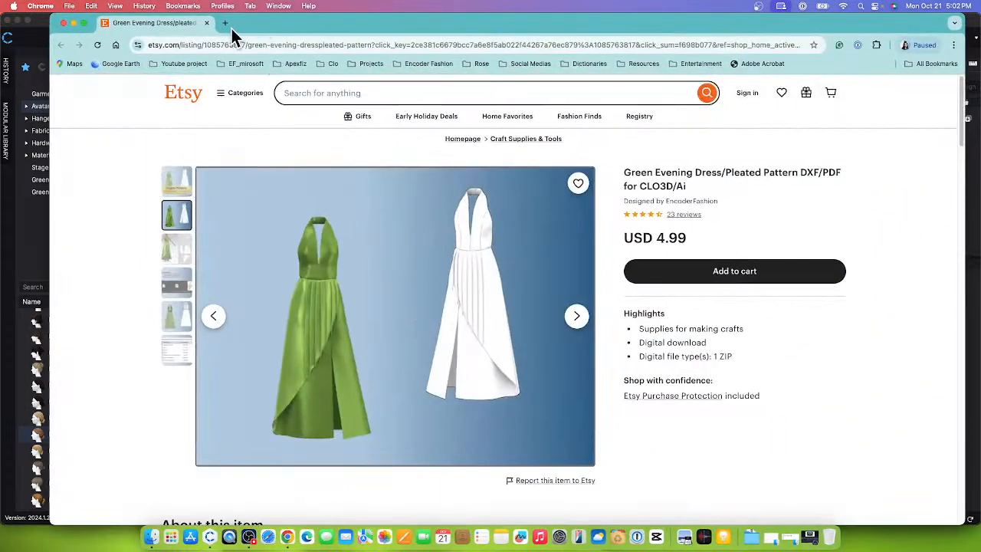
click(226, 23)
click(440, 65)
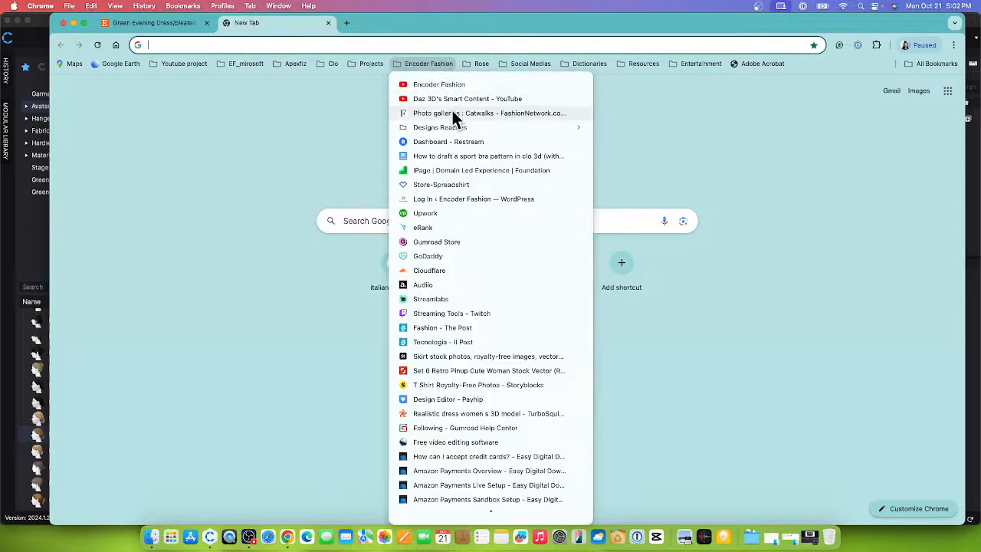
click(460, 97)
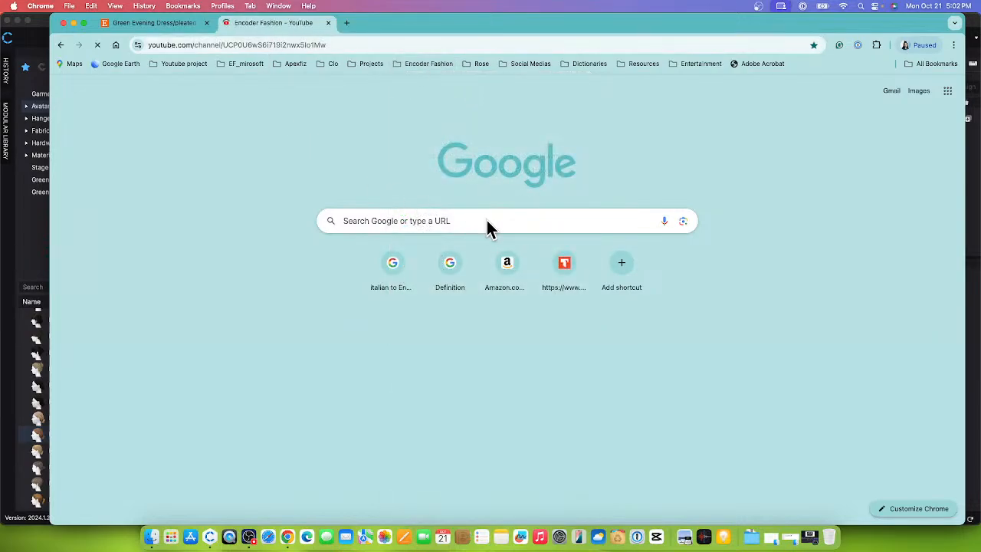
- Browse the channel's home page, examining the members-only videos, recent videos and fashion design course playlists
scroll(454, 383, down, 2)
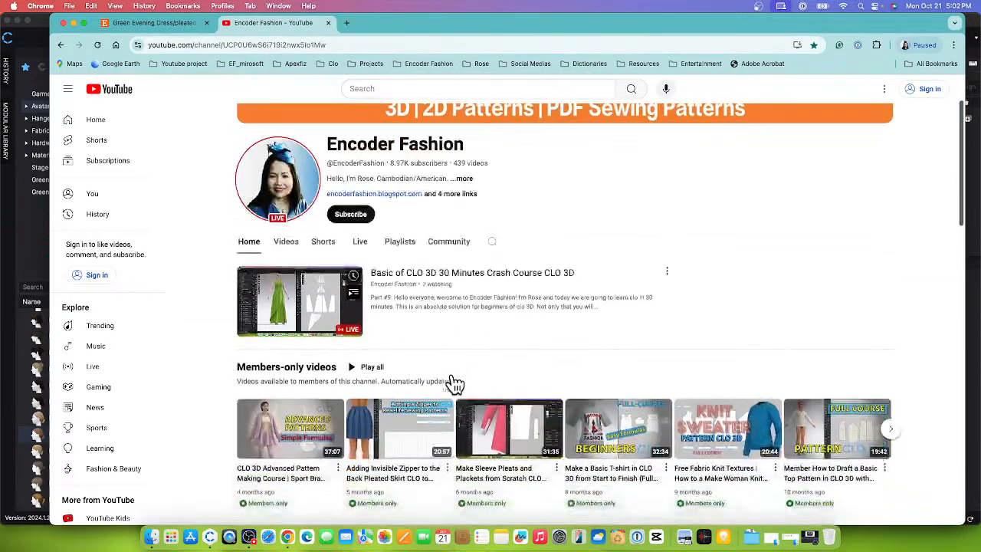
scroll(452, 379, down, 5)
scroll(439, 365, up, 3)
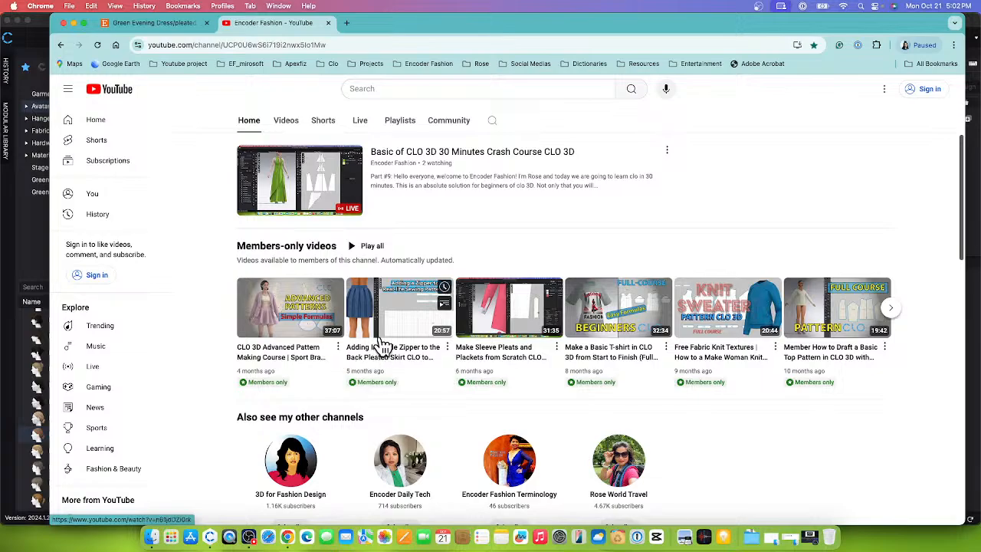
scroll(410, 354, down, 5)
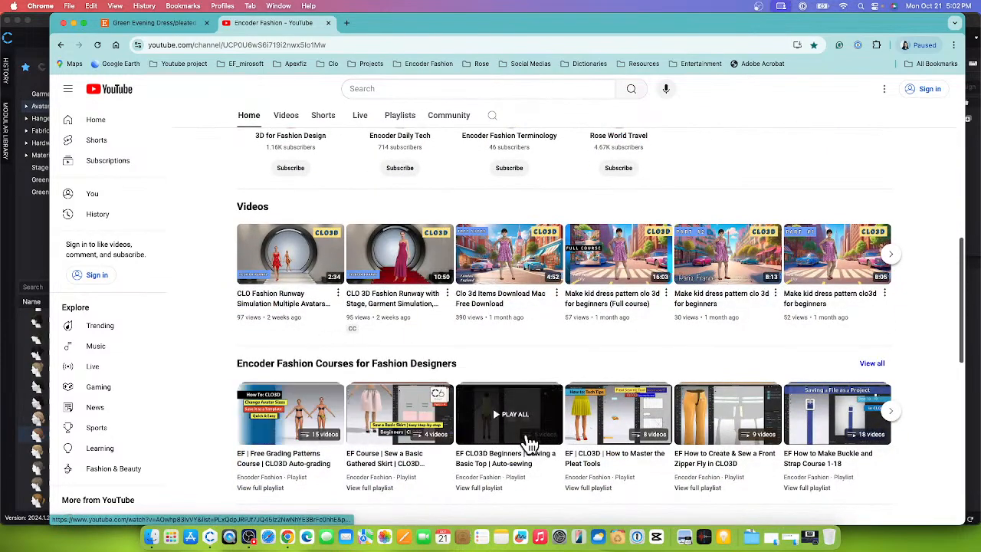
scroll(524, 412, down, 1)
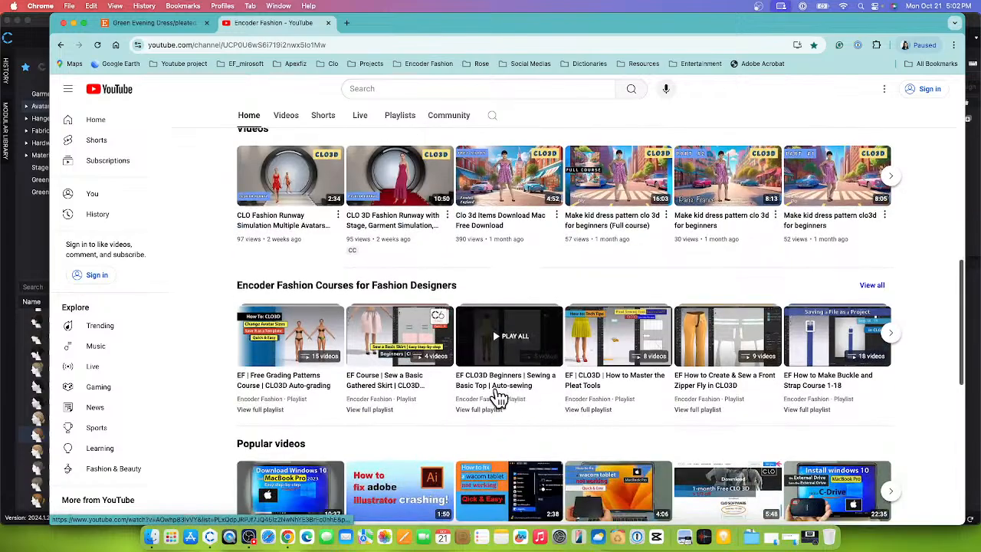
scroll(504, 397, down, 2)
scroll(506, 392, up, 4)
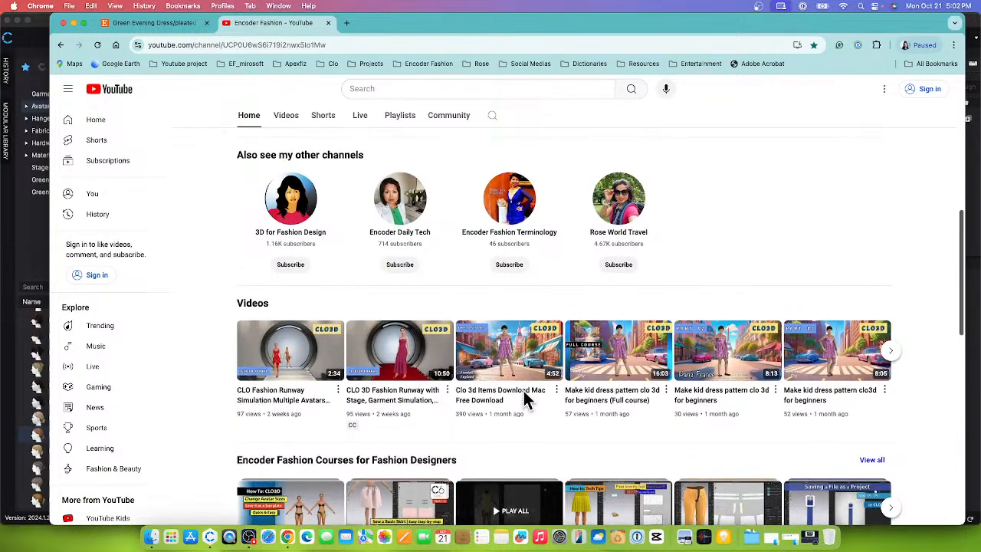
scroll(525, 395, up, 4)
scroll(525, 400, up, 1)
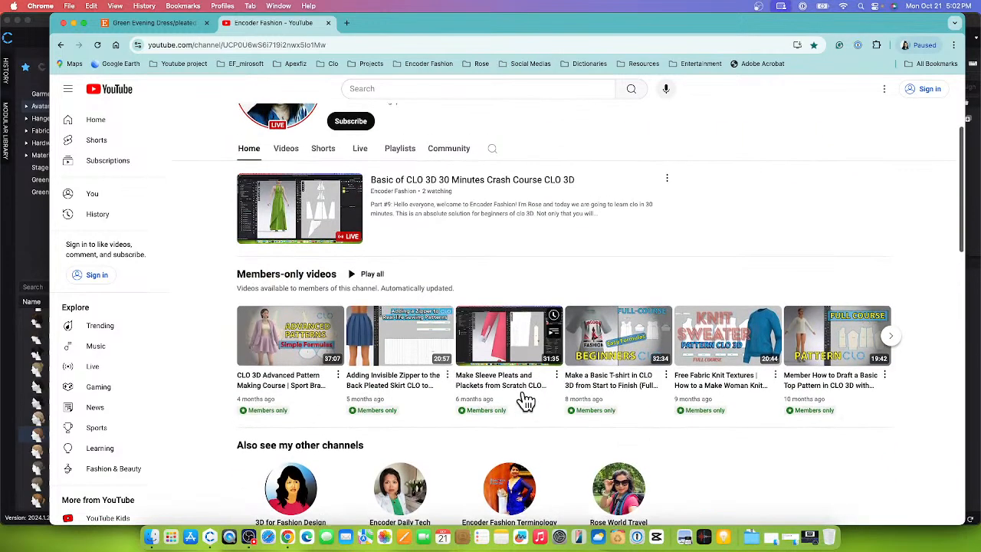
scroll(526, 400, up, 2)
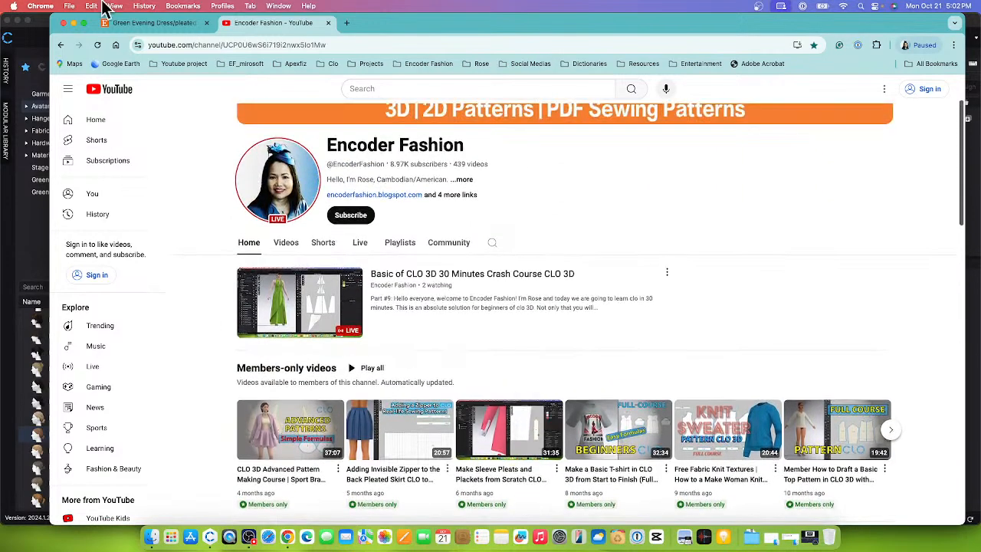
- Check the Green Evening Dress listing on Etsy, close the browser window and quit Chrome to return to CLO
click(157, 23)
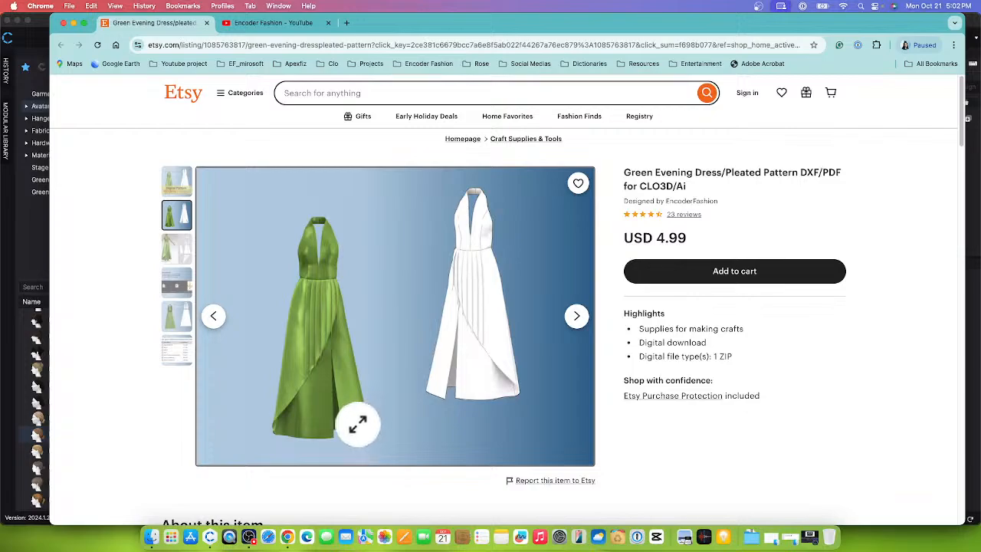
click(64, 24)
right_click(287, 537)
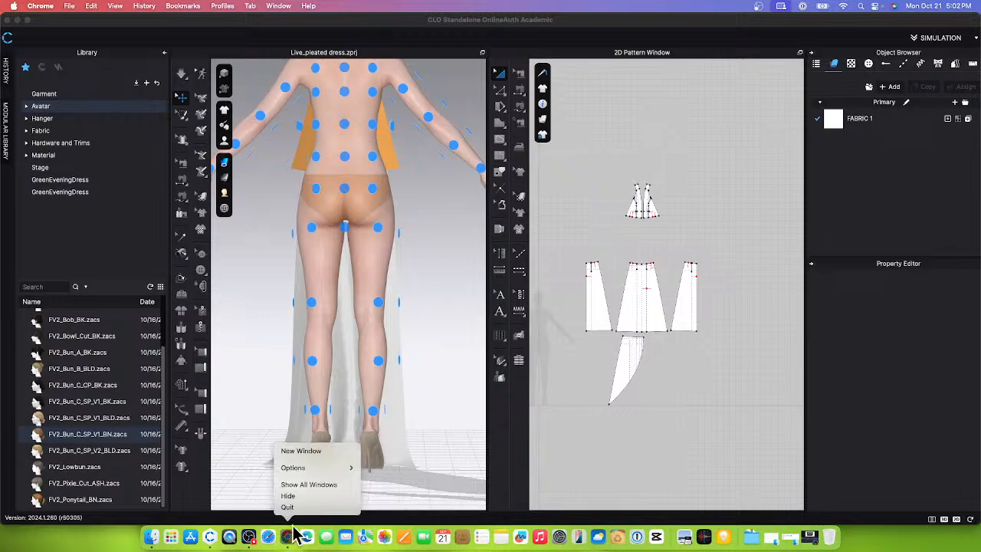
click(287, 507)
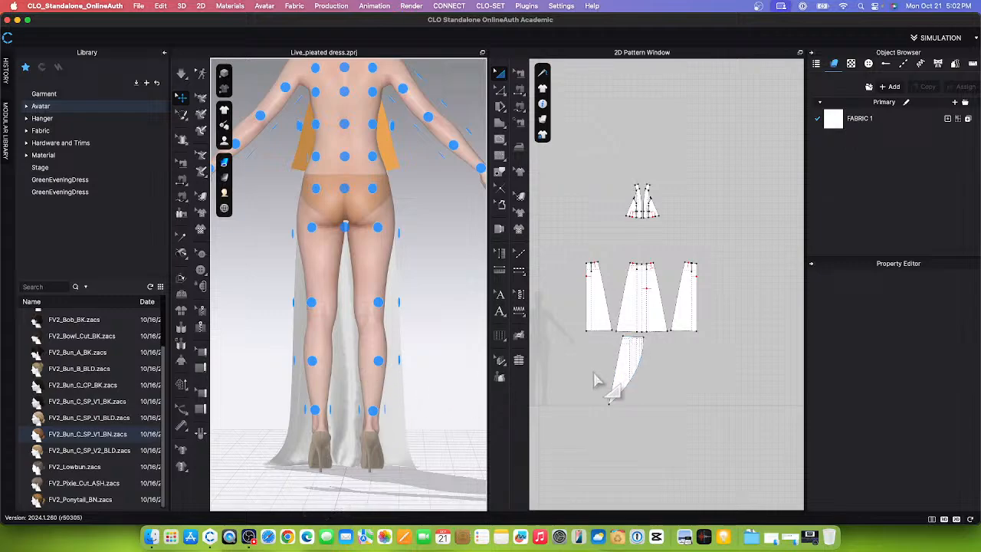
- Arrange the rightmost skirt pattern piece behind the avatar's left leg and lower it so its waistline meets the bodice hem level
scroll(596, 382, up, 3)
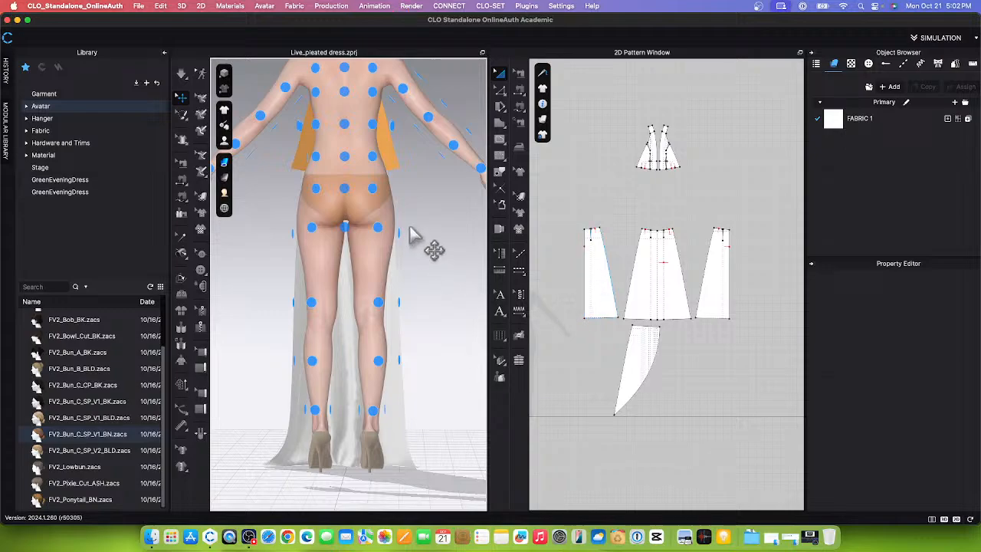
scroll(383, 296, up, 3)
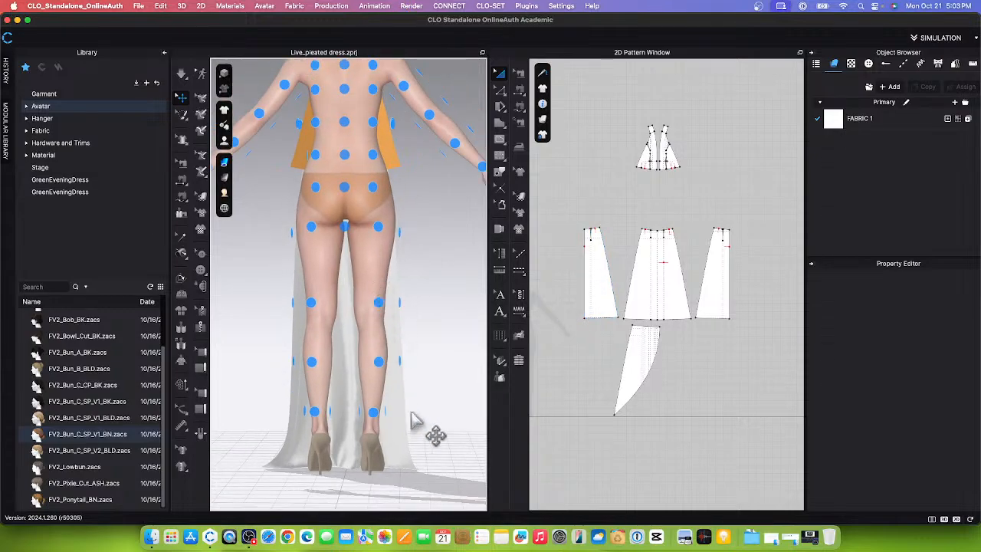
click(713, 288)
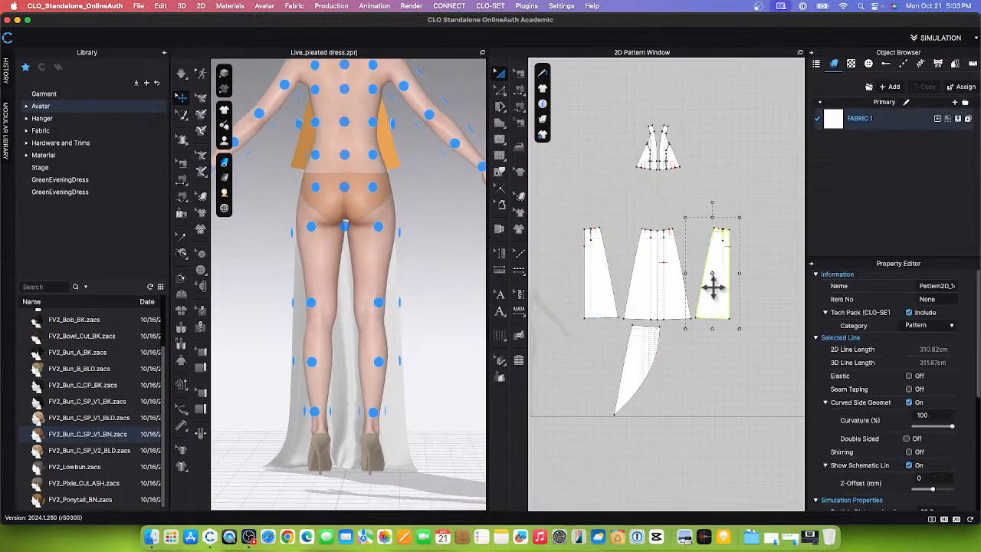
click(317, 187)
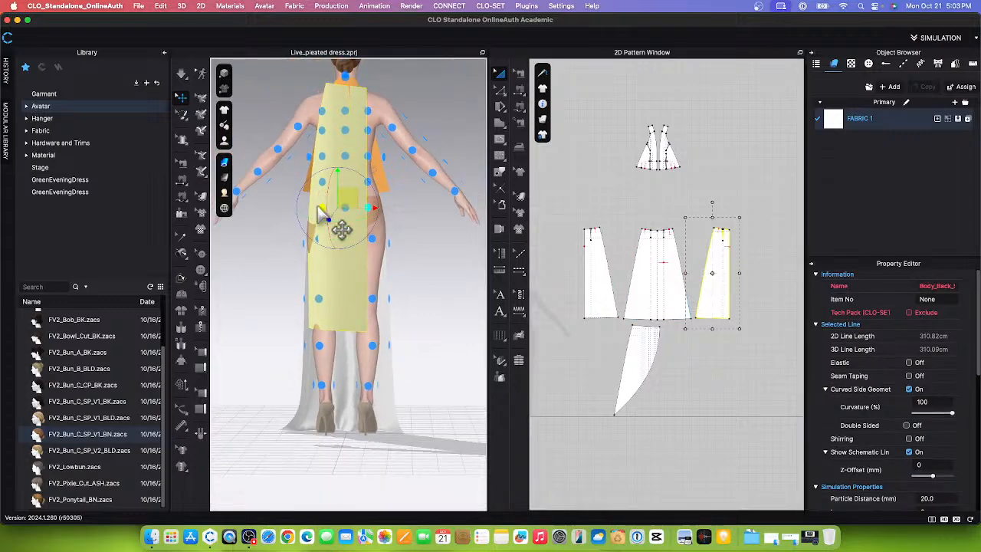
drag(347, 197, 324, 309)
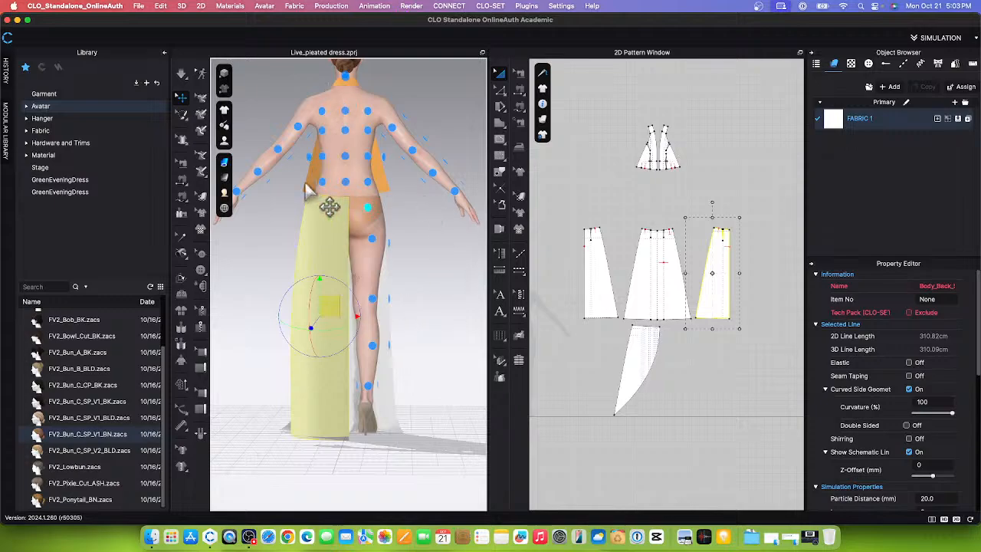
- Arrange the leftmost skirt pattern piece behind the avatar's right leg and lower it to the other back panel's height
click(600, 288)
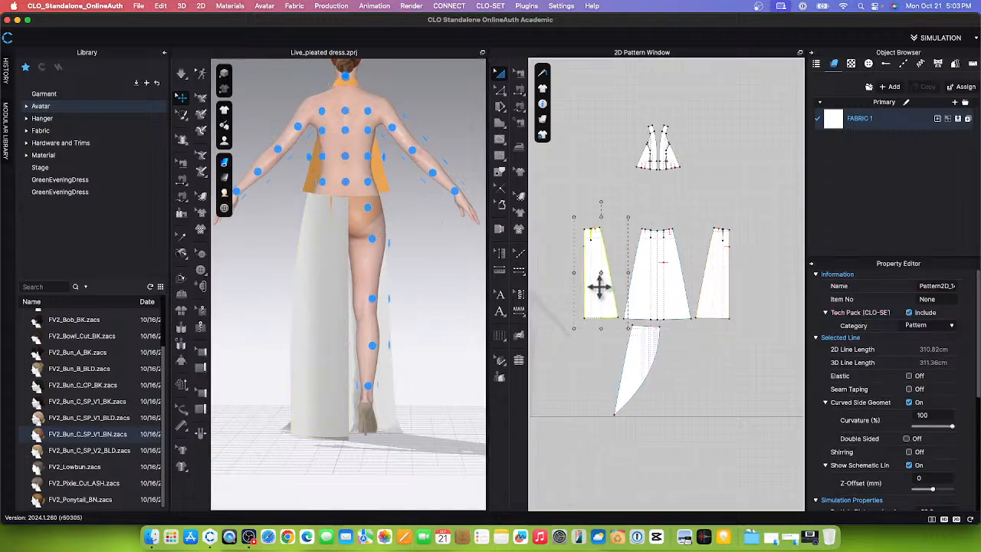
click(396, 260)
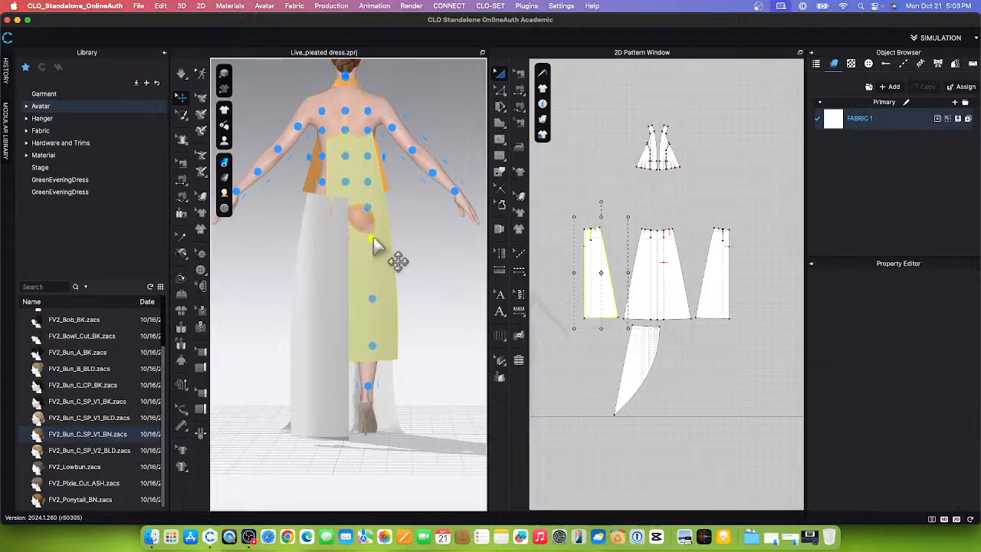
drag(376, 230, 392, 302)
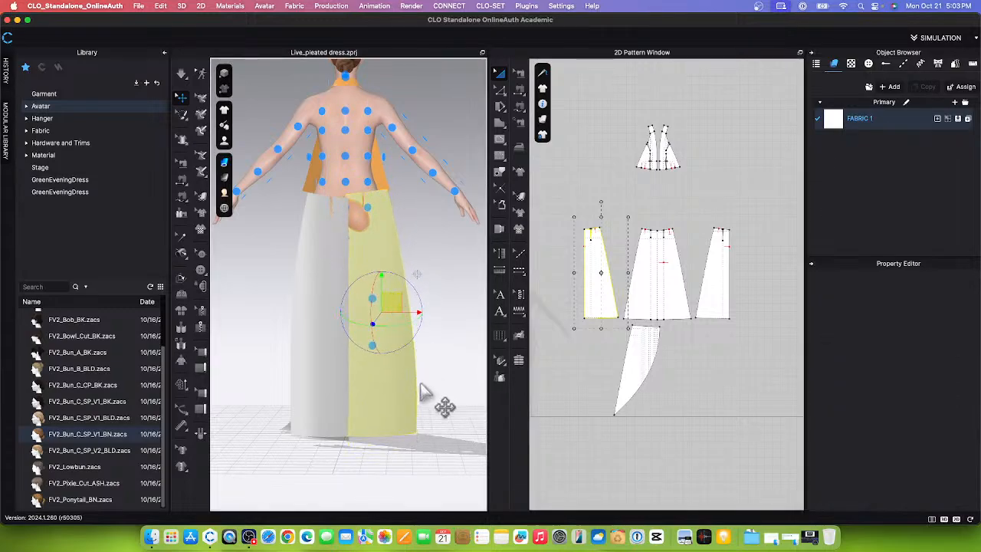
- Fine-tune the right back skirt panel behind the body, aligned edge to edge with the left one, and hide the arrangement points
right_drag(423, 385, 354, 305)
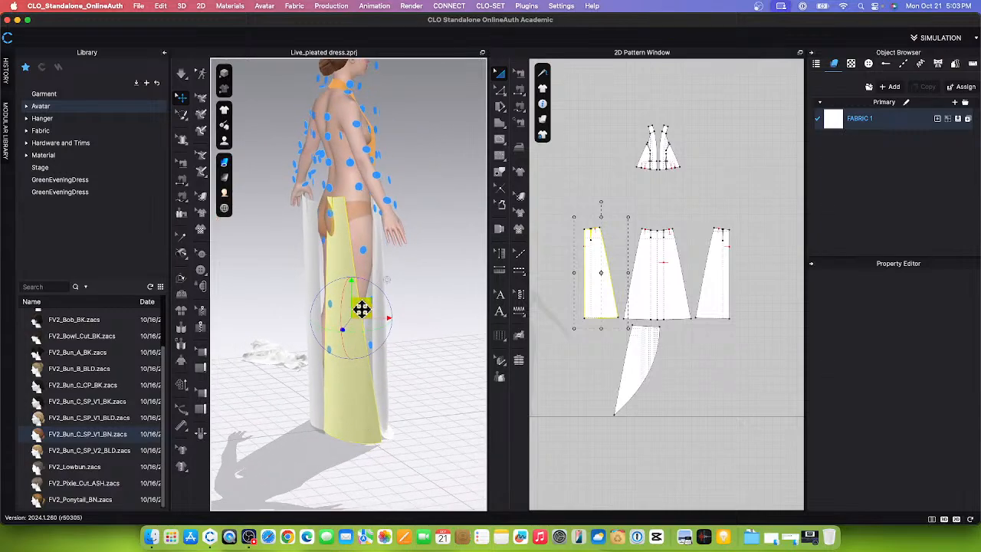
drag(362, 308, 349, 311)
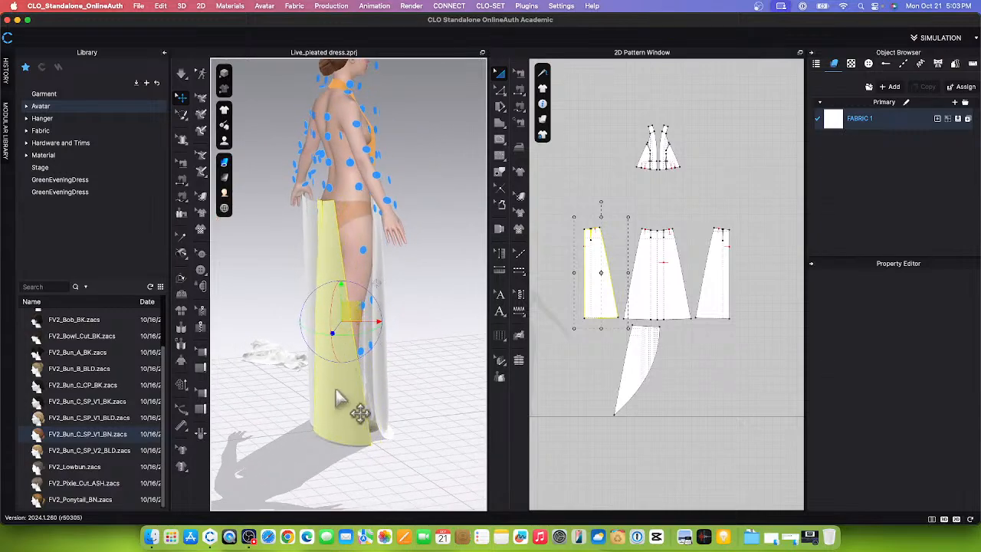
right_drag(291, 427, 368, 411)
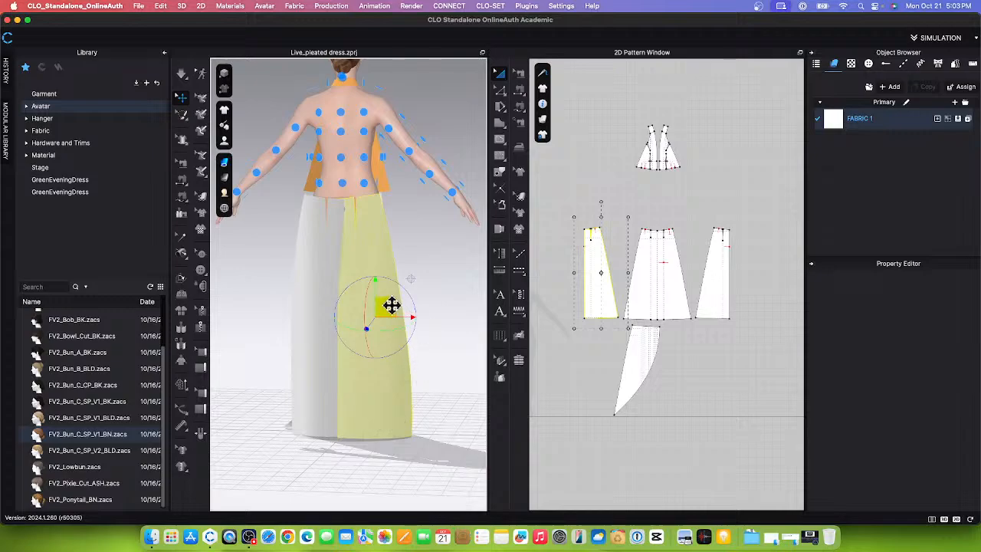
drag(391, 306, 397, 306)
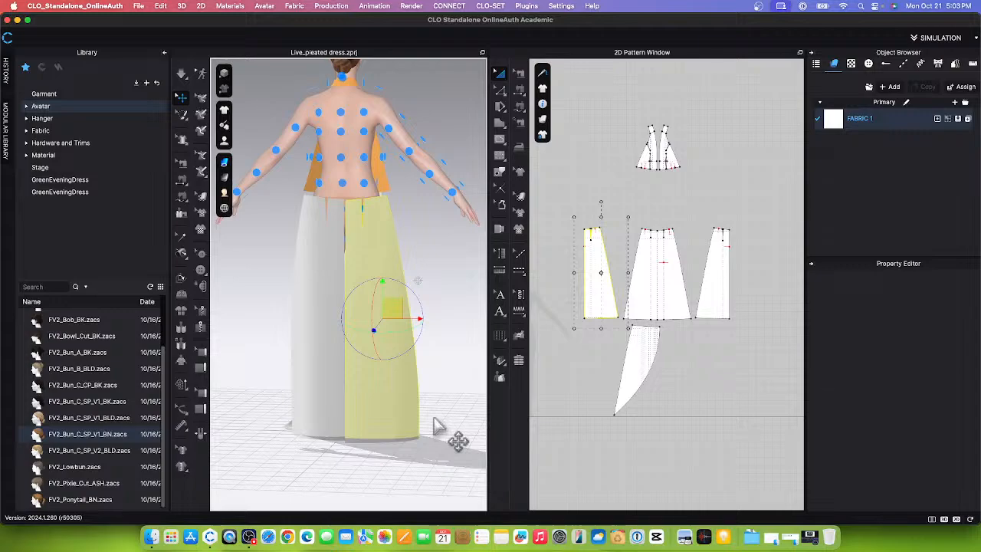
key(shift+f)
scroll(433, 426, up, 5)
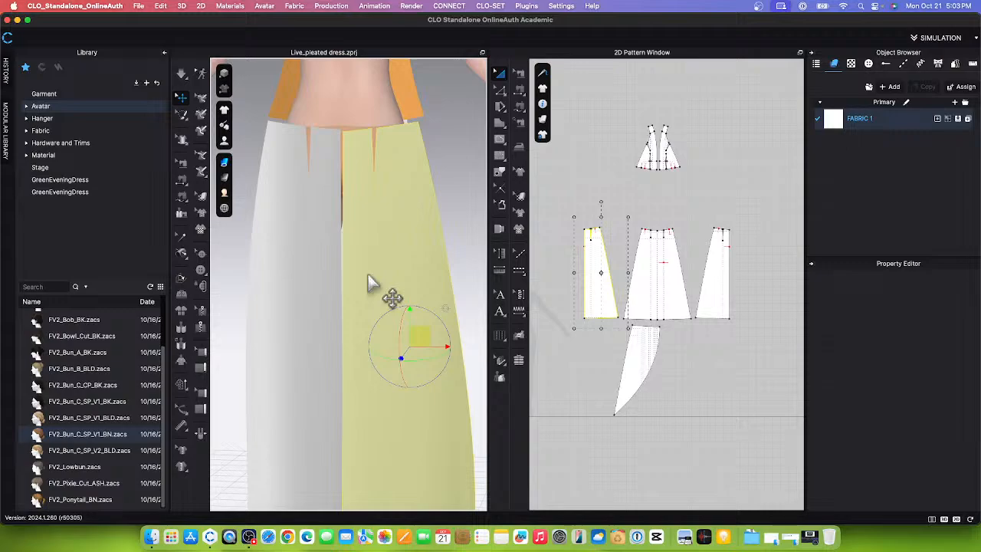
- Sew the slanted side edges of both back skirt panels to the matching side edges of the centre skirt panel
click(519, 91)
scroll(632, 337, up, 2)
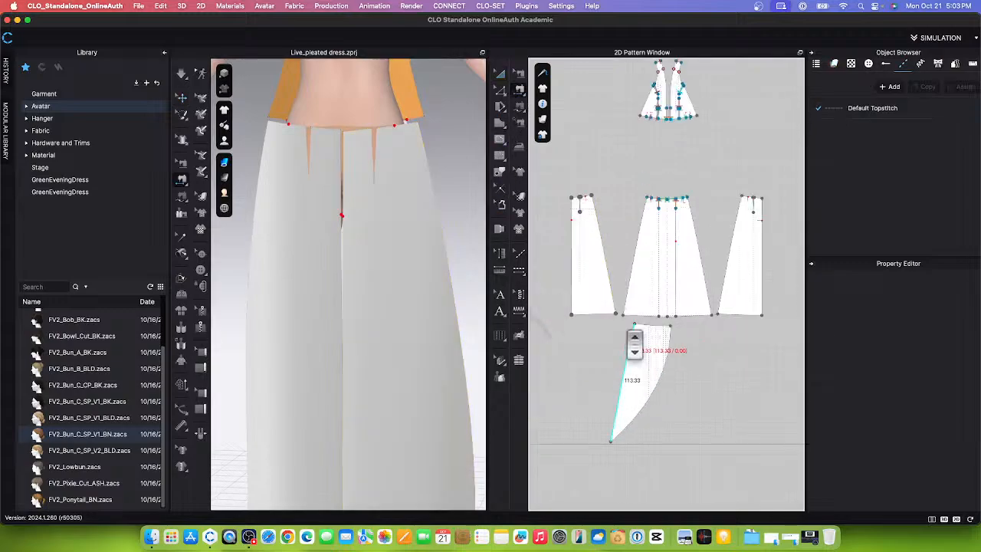
click(606, 246)
click(637, 256)
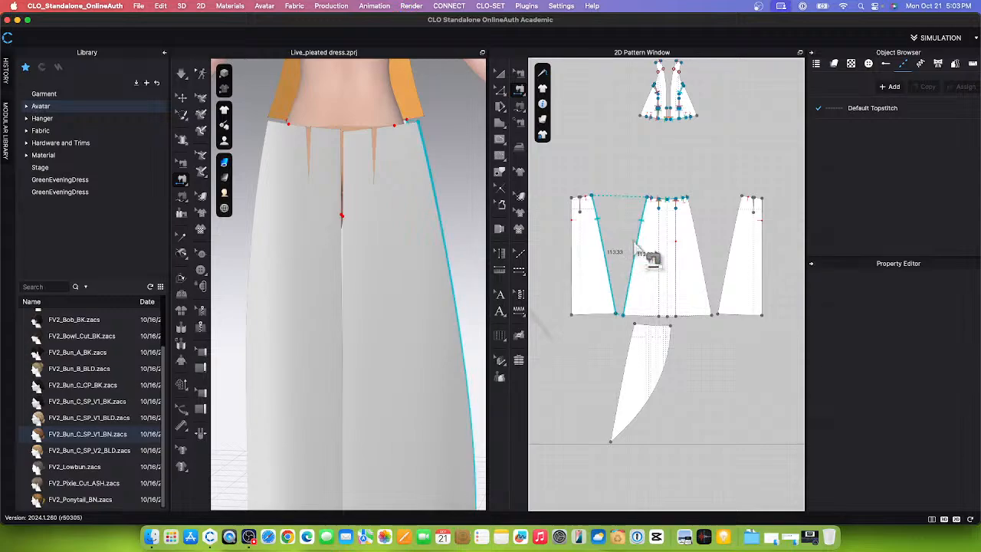
click(702, 238)
click(732, 234)
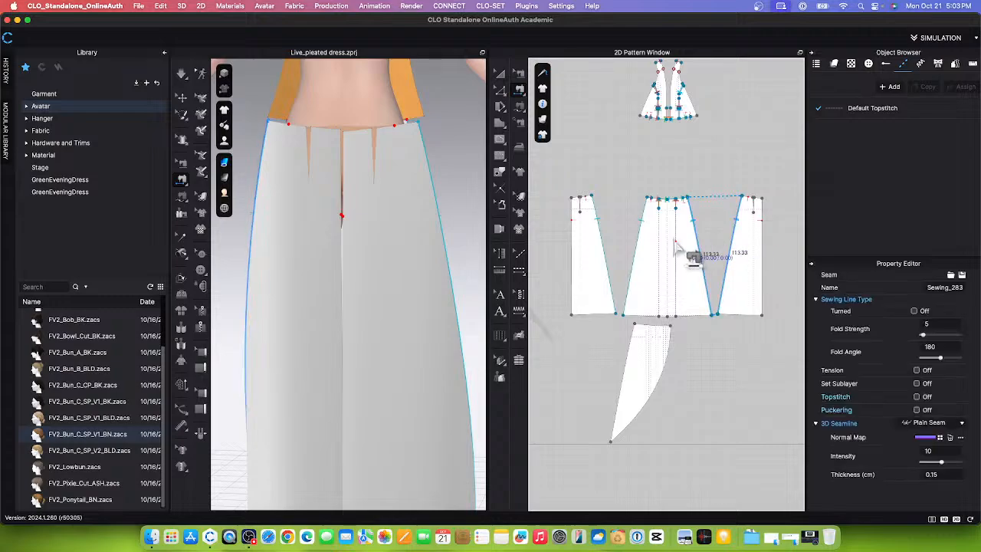
- Sew the centre back seam between the two back skirt panels, joining both the long lower segments and the short upper segments
click(589, 256)
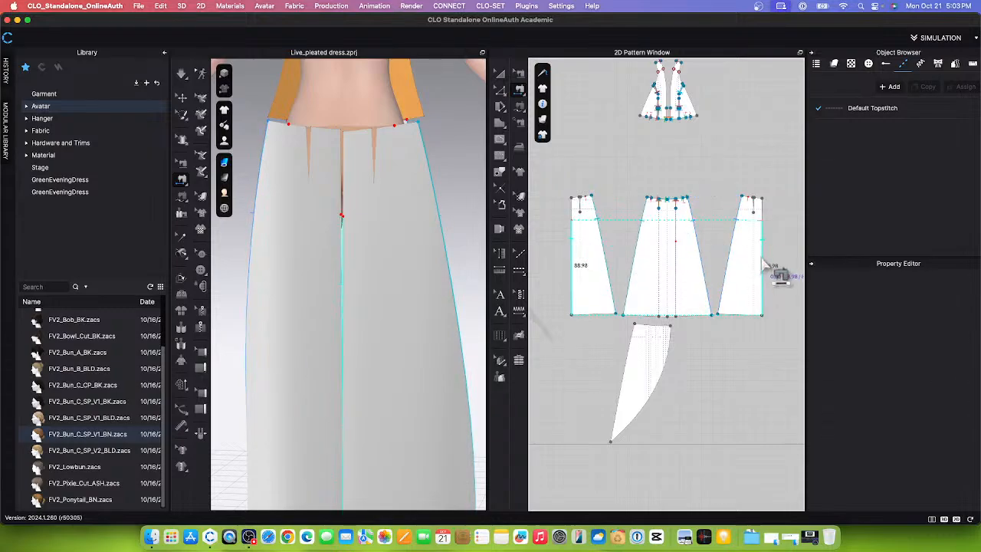
click(761, 265)
click(586, 217)
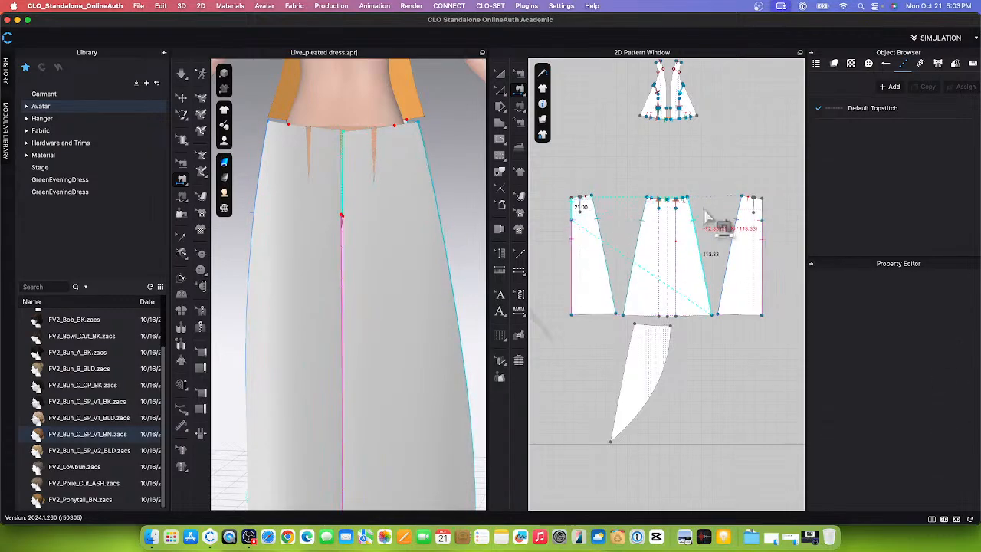
click(763, 217)
- Sew the waist dart closed on each of the two back skirt panels by joining its two legs
scroll(591, 220, up, 5)
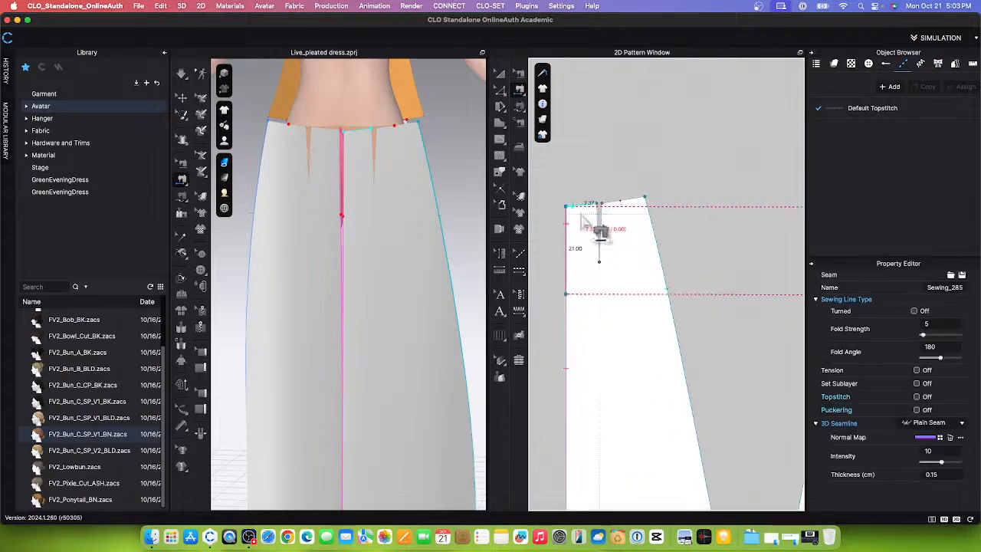
click(605, 229)
click(603, 228)
scroll(623, 230, down, 8)
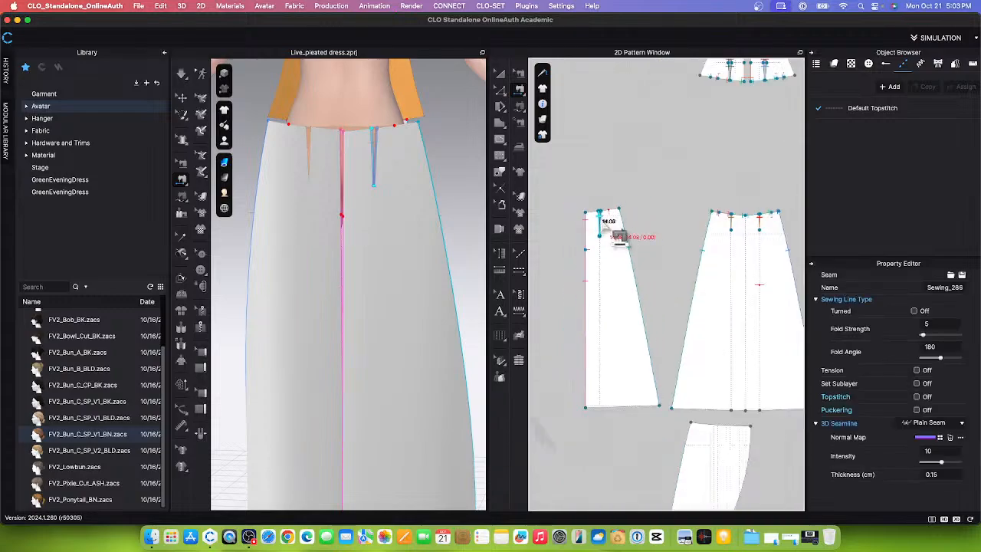
scroll(763, 241, up, 8)
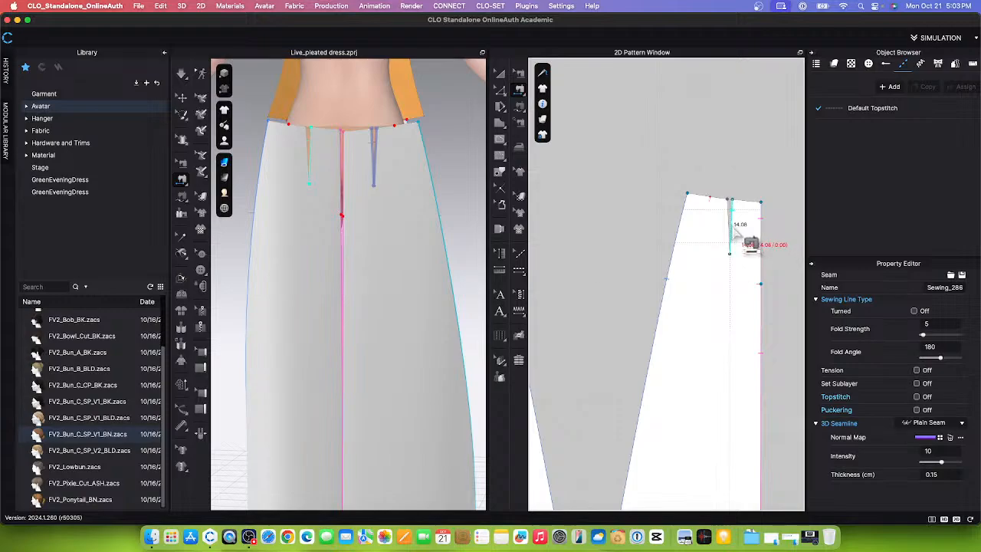
click(729, 229)
click(736, 228)
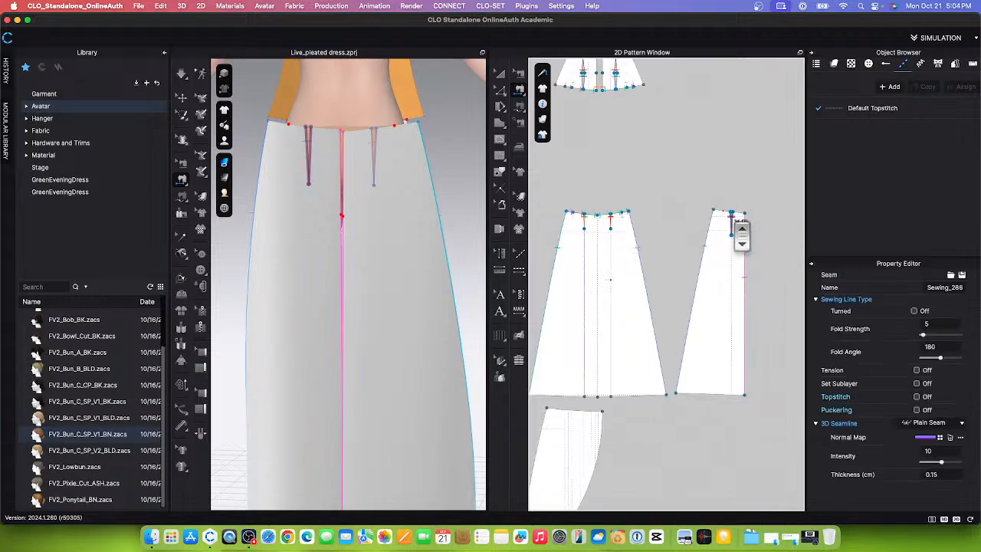
scroll(738, 229, down, 8)
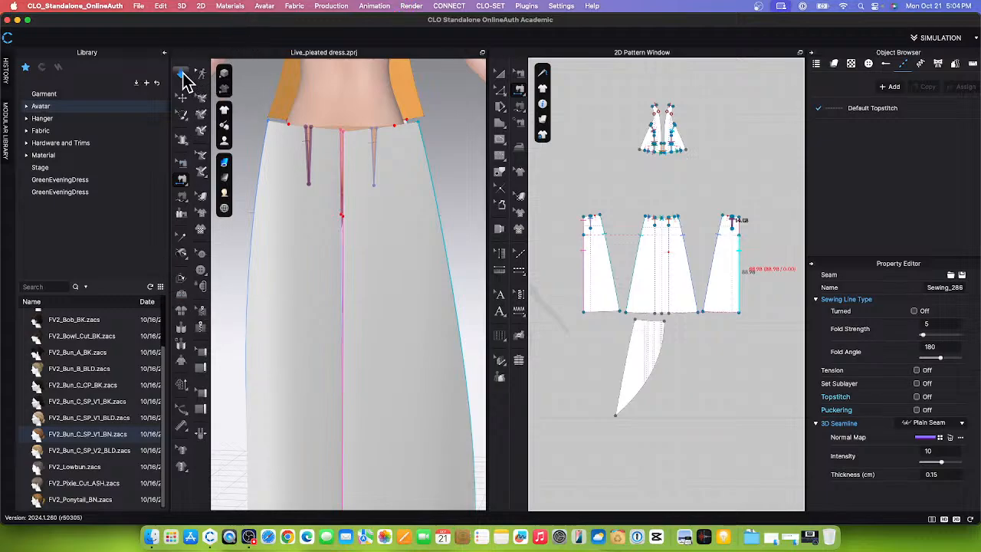
- Simulate the garment to drape the sewn back skirt panels on the avatar
click(183, 76)
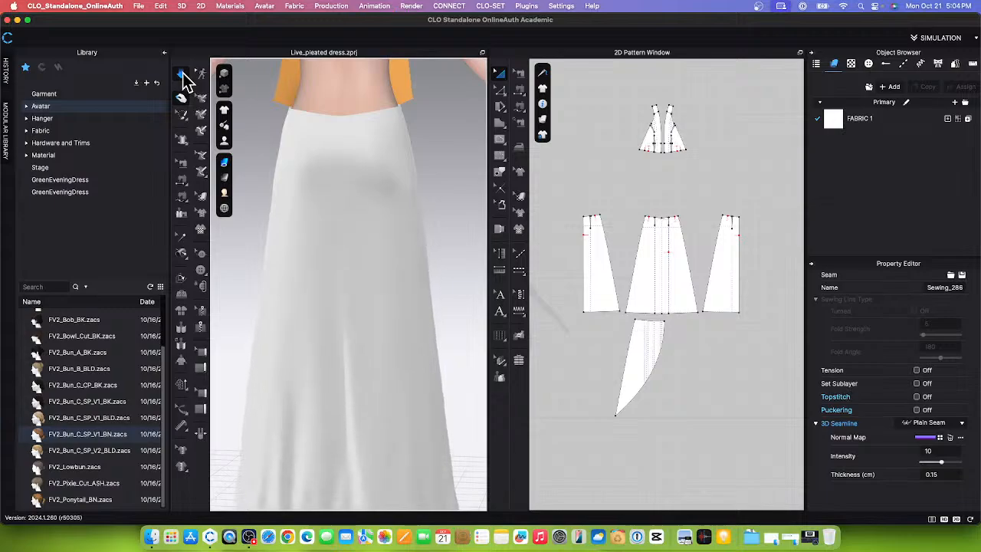
scroll(331, 198, down, 2)
scroll(346, 256, down, 2)
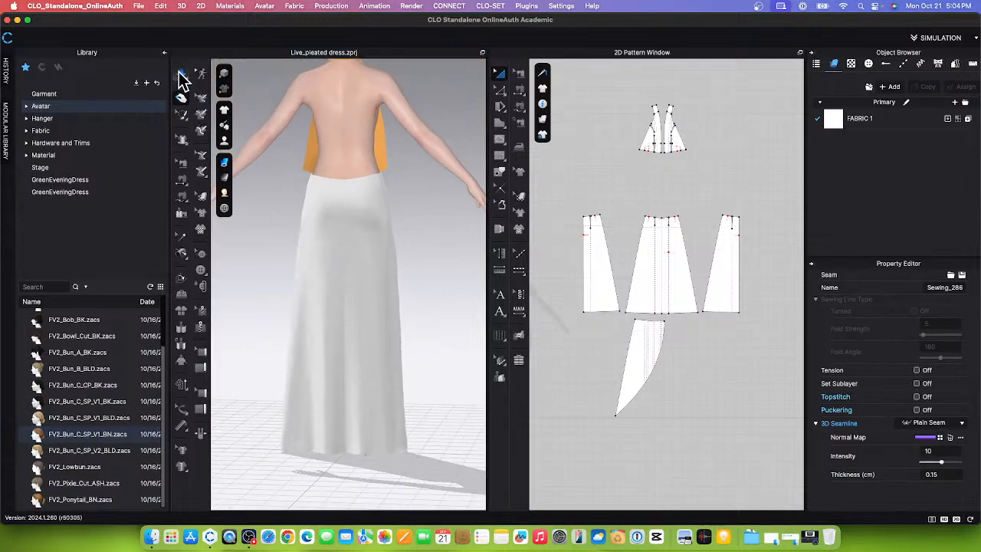
- Sew the open bodice hem segment at the avatar's left side to the adjoining waist segment of the back skirt panel
click(182, 178)
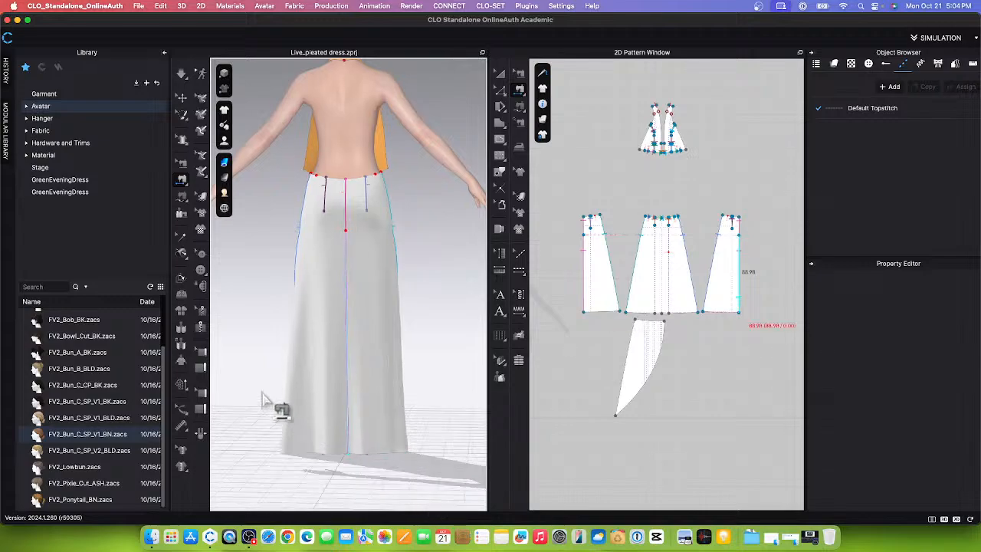
right_drag(267, 406, 406, 402)
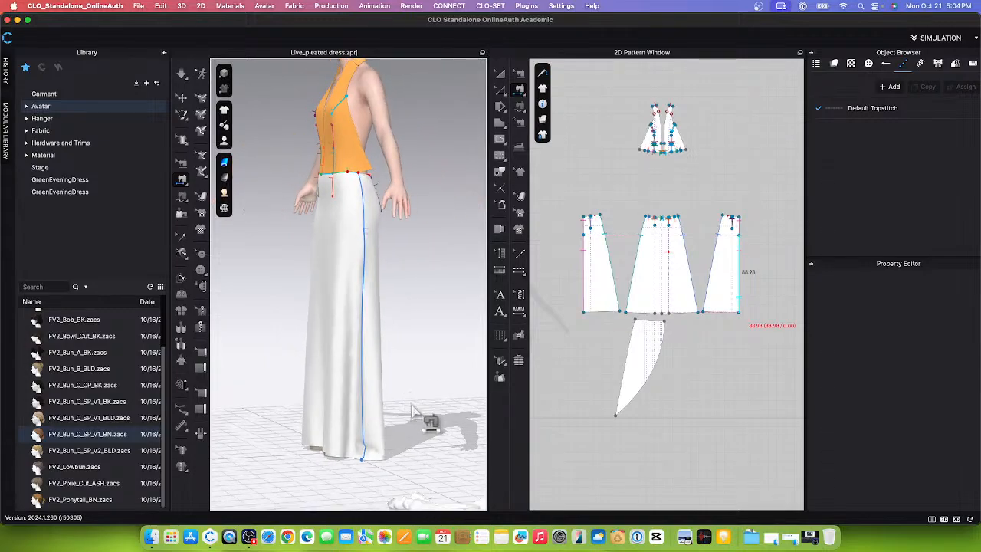
scroll(429, 376, up, 2)
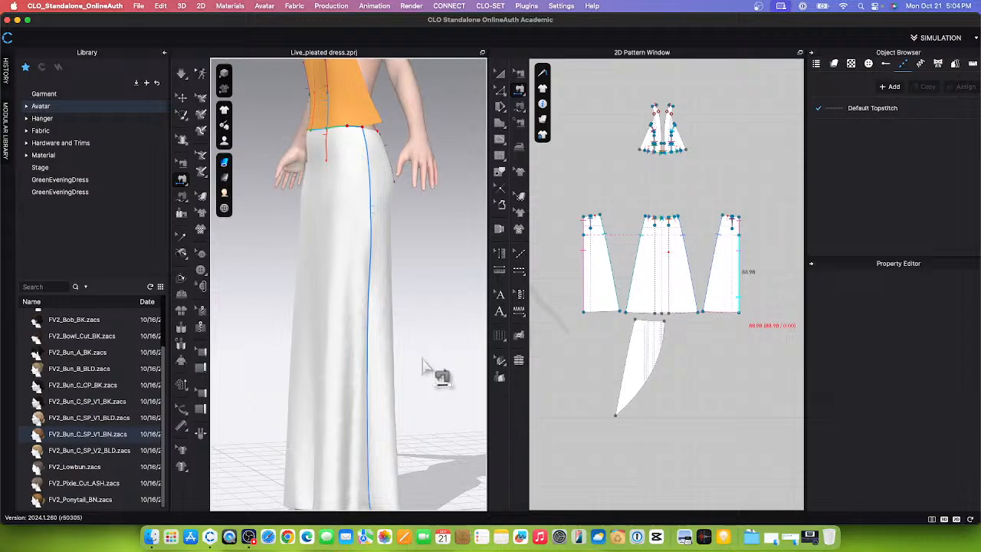
middle_drag(424, 349, 413, 401)
right_click(433, 405)
click(410, 351)
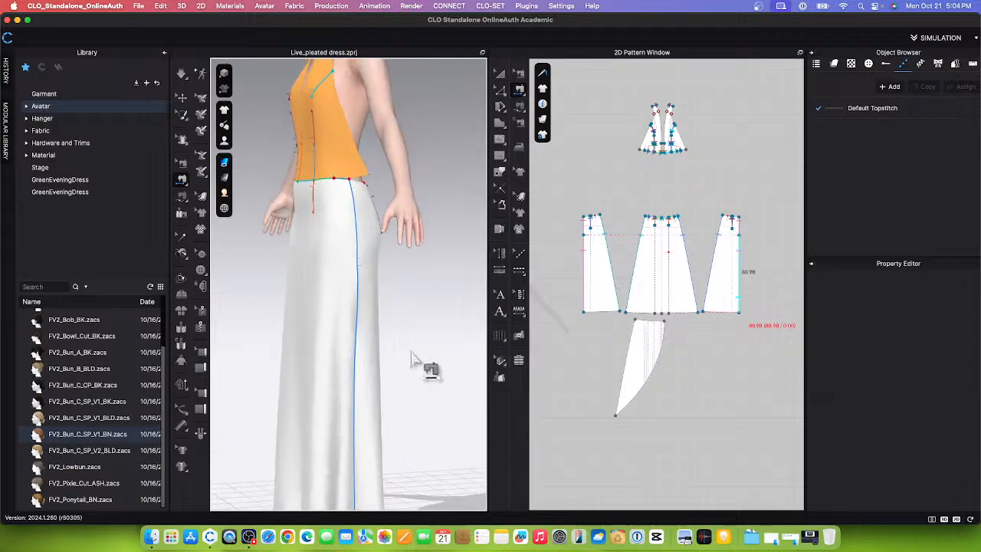
right_drag(421, 410, 415, 414)
scroll(416, 433, up, 4)
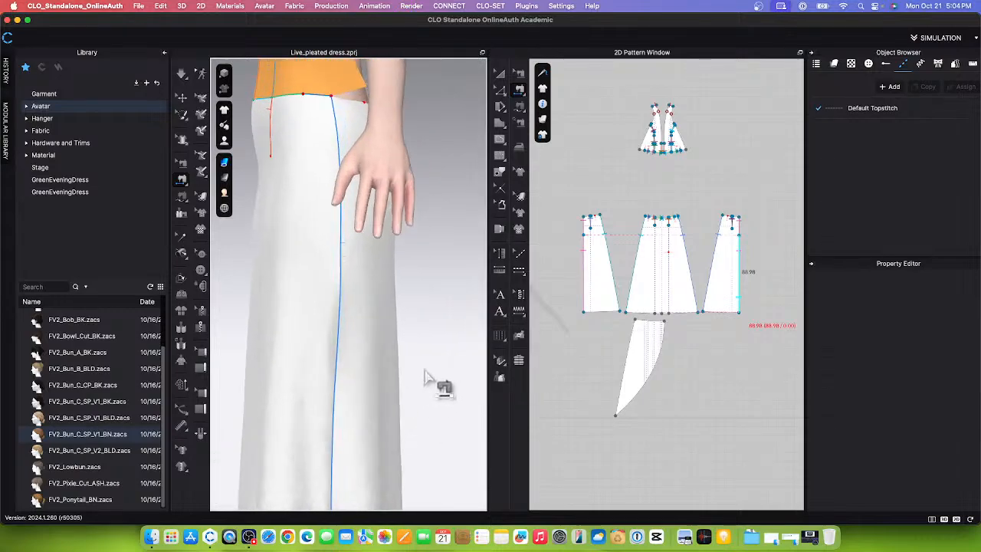
middle_drag(436, 344, 427, 407)
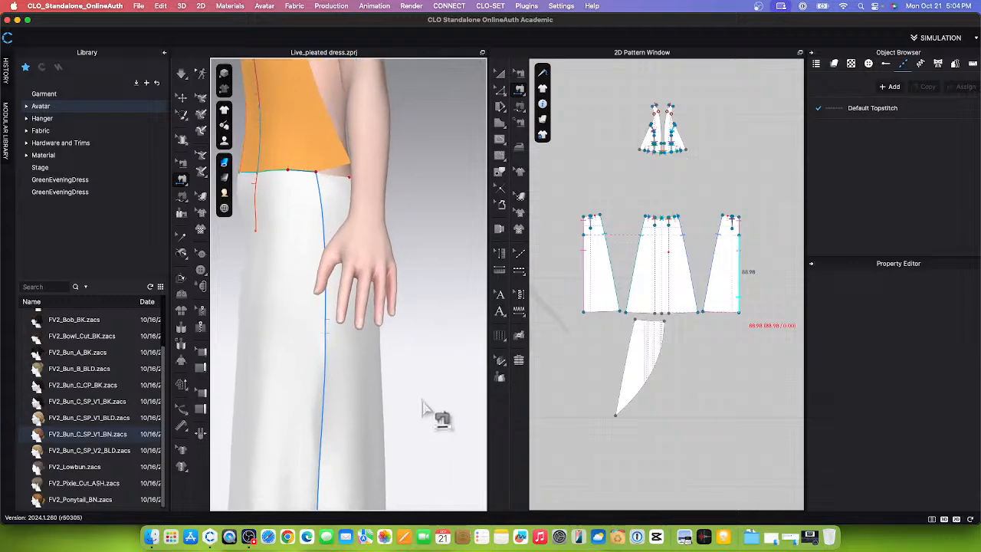
click(347, 187)
click(348, 189)
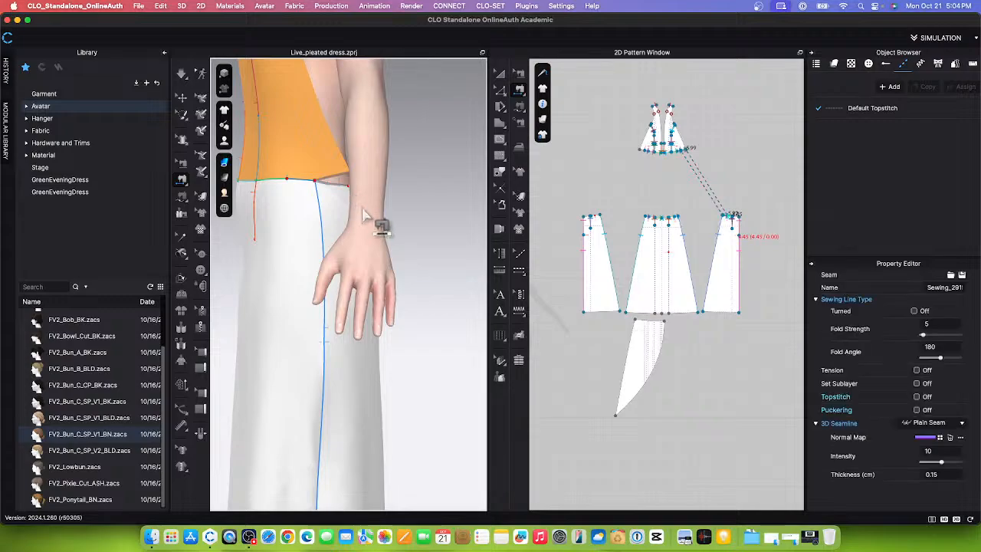
- Sew the open bodice hem segment at the avatar's right side to the back skirt waistline, then run and stop the simulation
right_drag(434, 358, 217, 357)
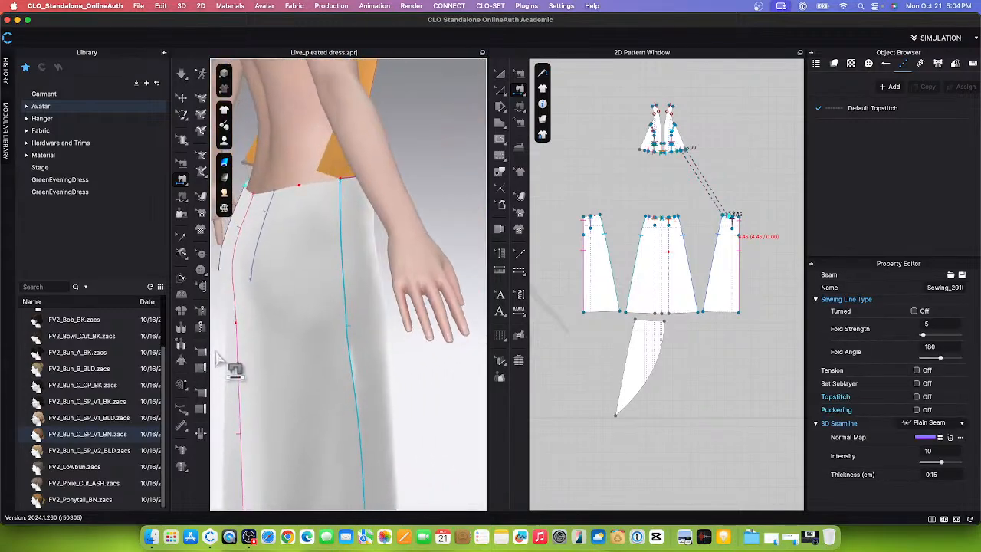
click(325, 184)
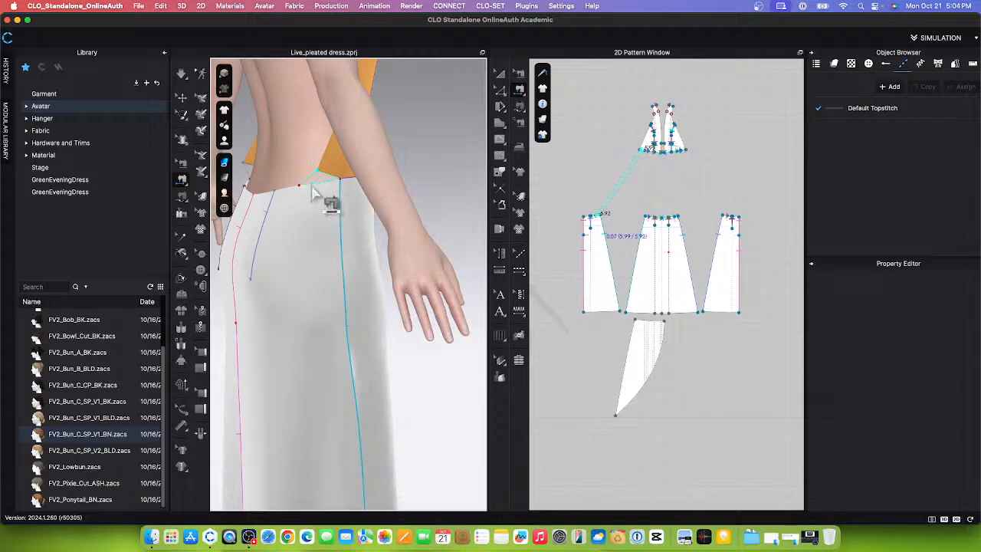
click(315, 195)
right_drag(328, 206, 325, 207)
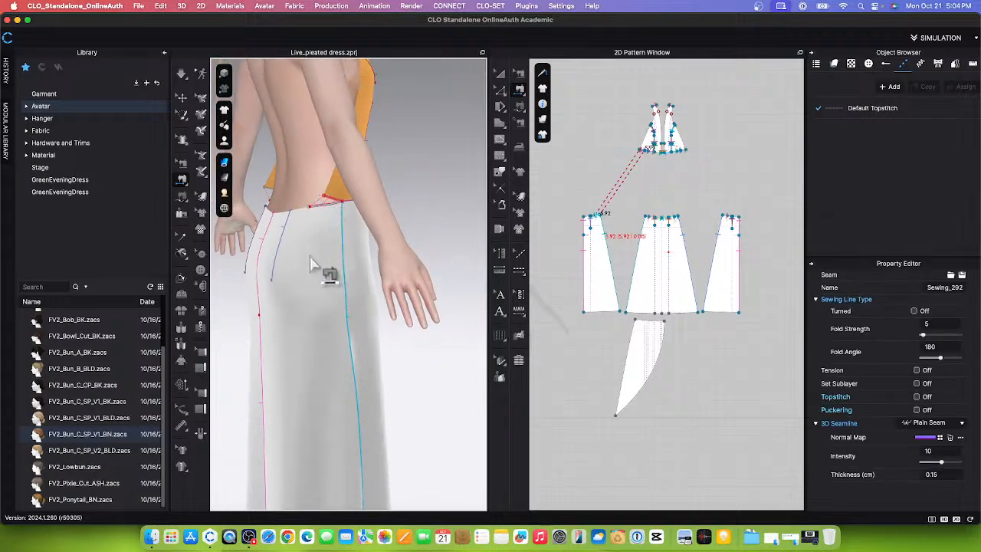
click(182, 76)
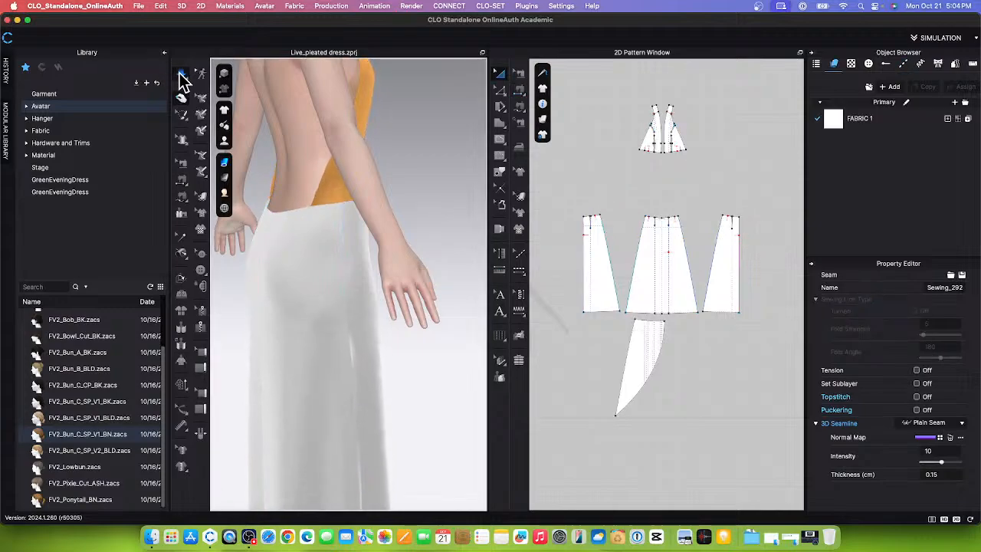
click(181, 75)
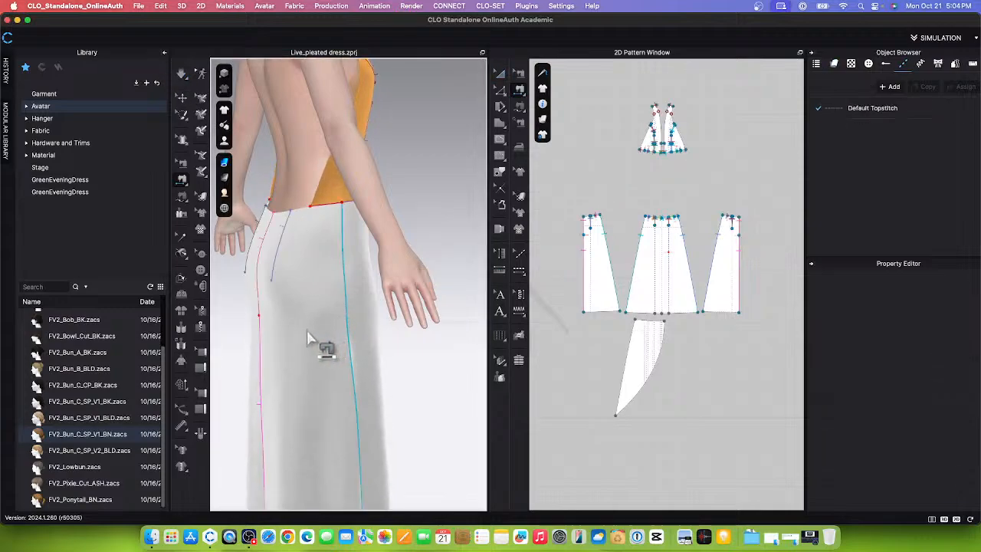
- Examine the draped dress from the back and front, checking the open back, waist seam, darts and centre back seam
right_drag(307, 333, 378, 341)
scroll(382, 340, down, 5)
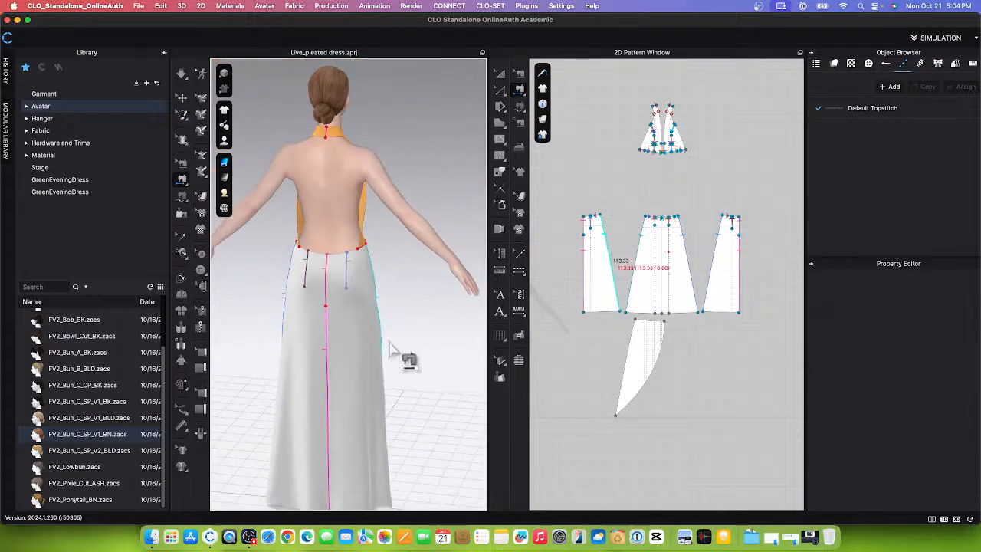
right_drag(411, 376, 324, 364)
right_drag(426, 366, 287, 361)
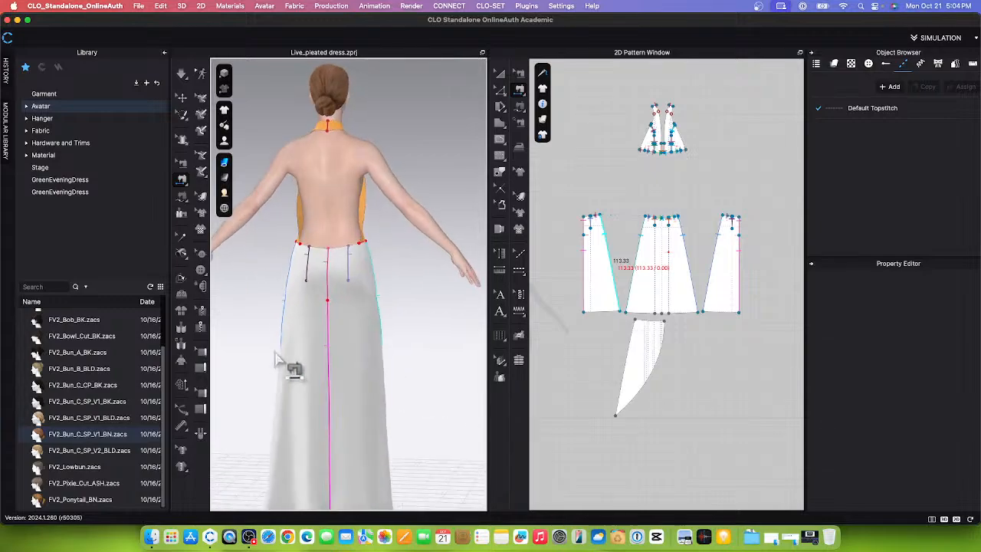
scroll(445, 343, up, 3)
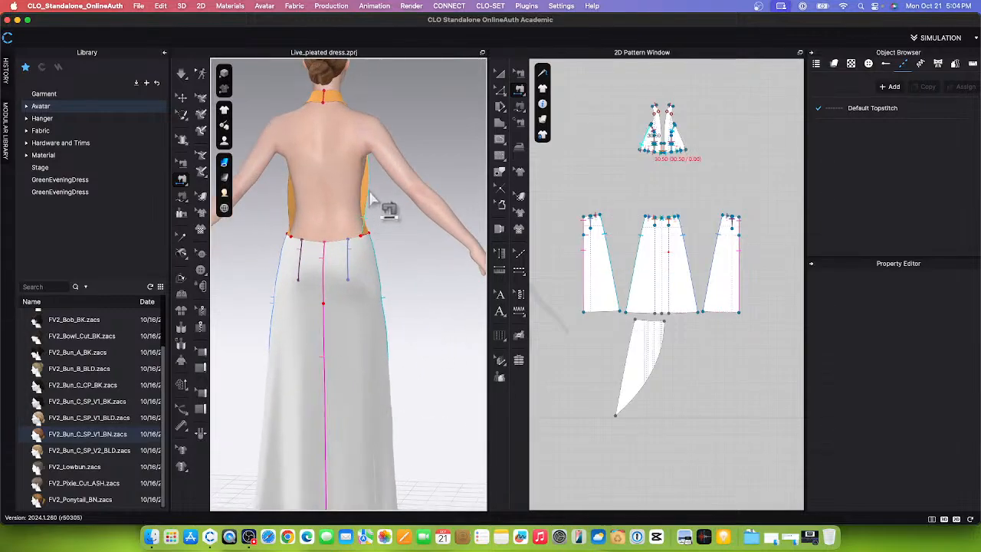
scroll(380, 219, down, 1)
scroll(379, 219, down, 1)
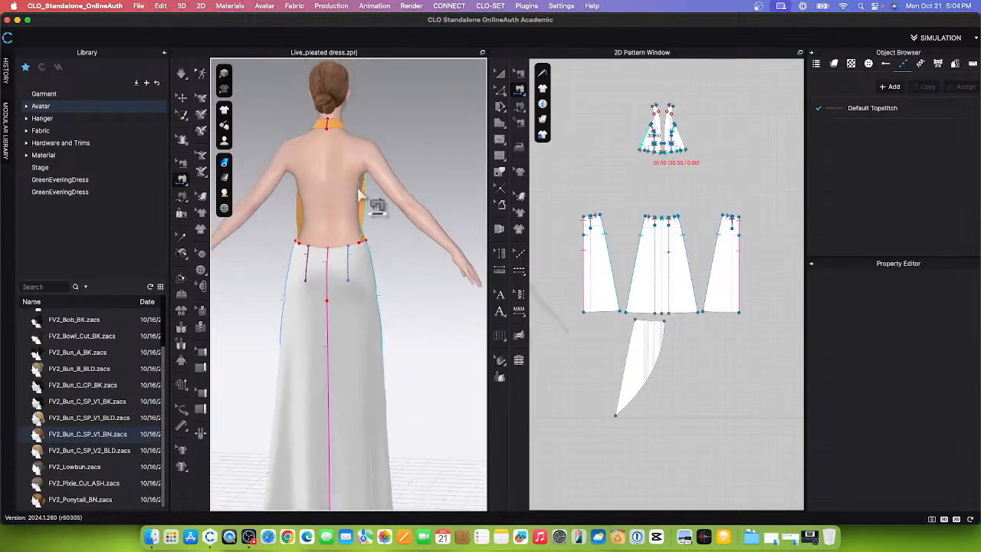
scroll(387, 223, down, 2)
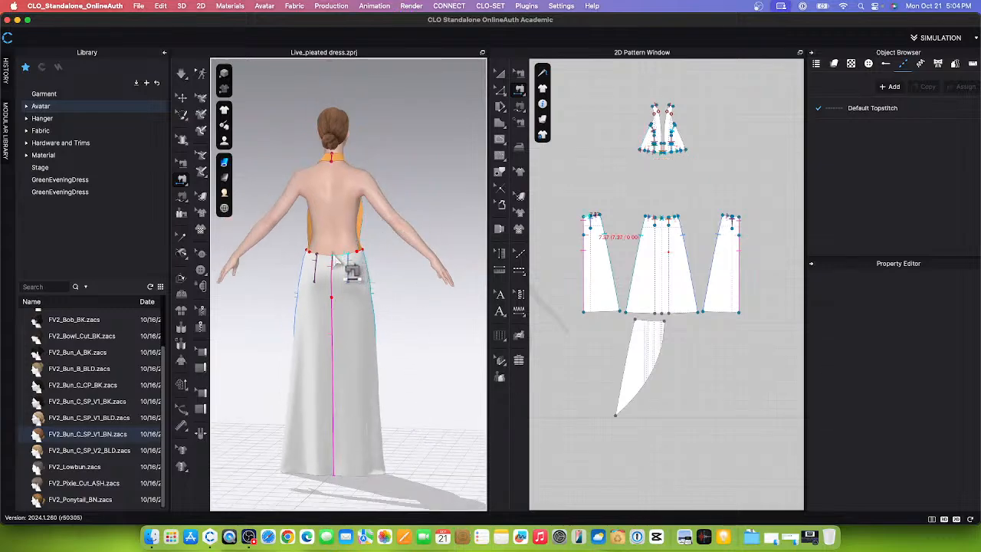
scroll(341, 290, up, 2)
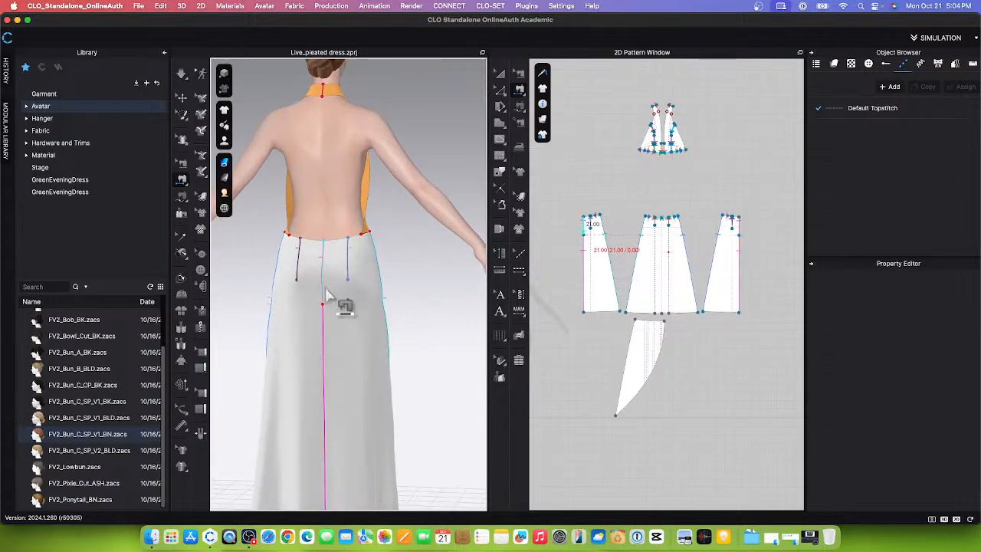
scroll(410, 295, down, 2)
right_drag(420, 409, 284, 404)
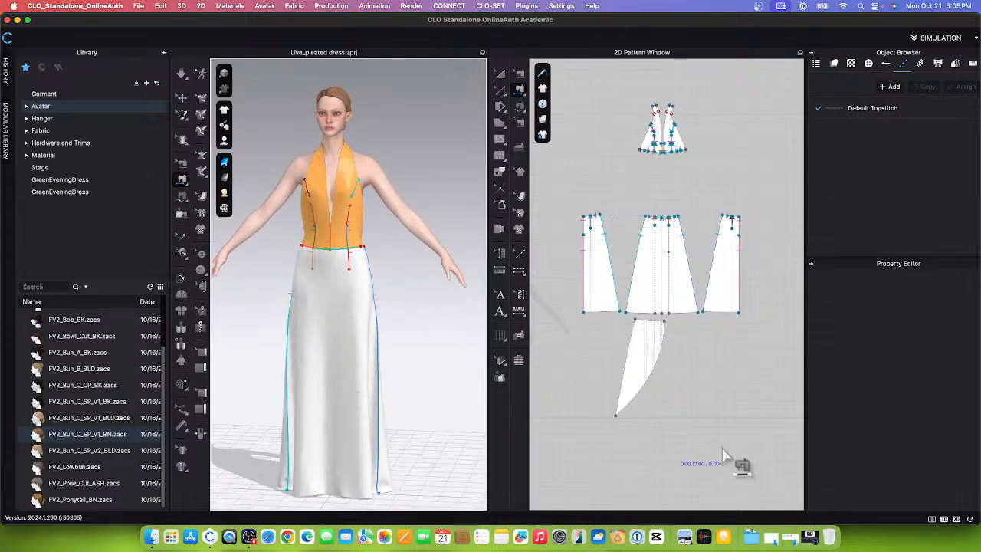
scroll(628, 401, up, 3)
scroll(646, 387, down, 2)
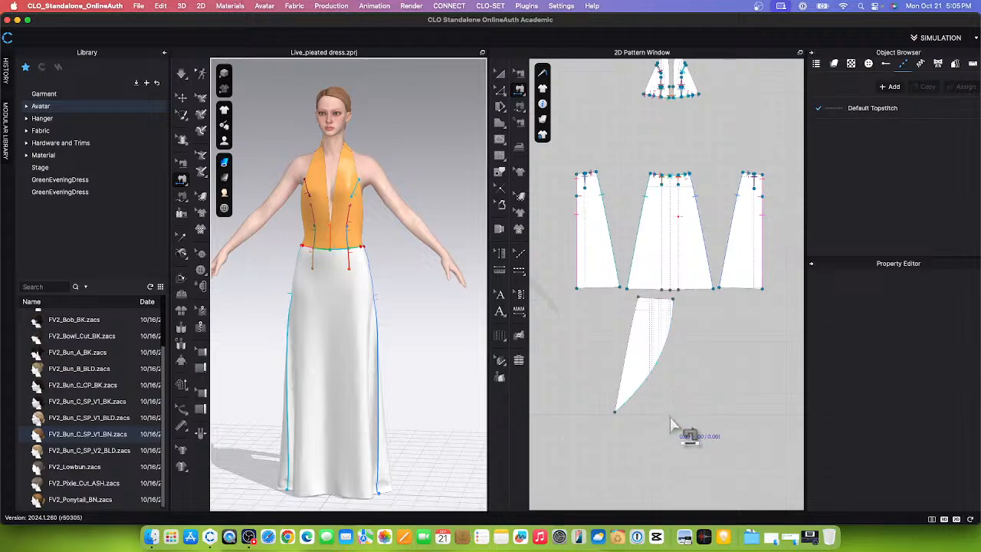
scroll(671, 425, up, 3)
scroll(685, 438, down, 3)
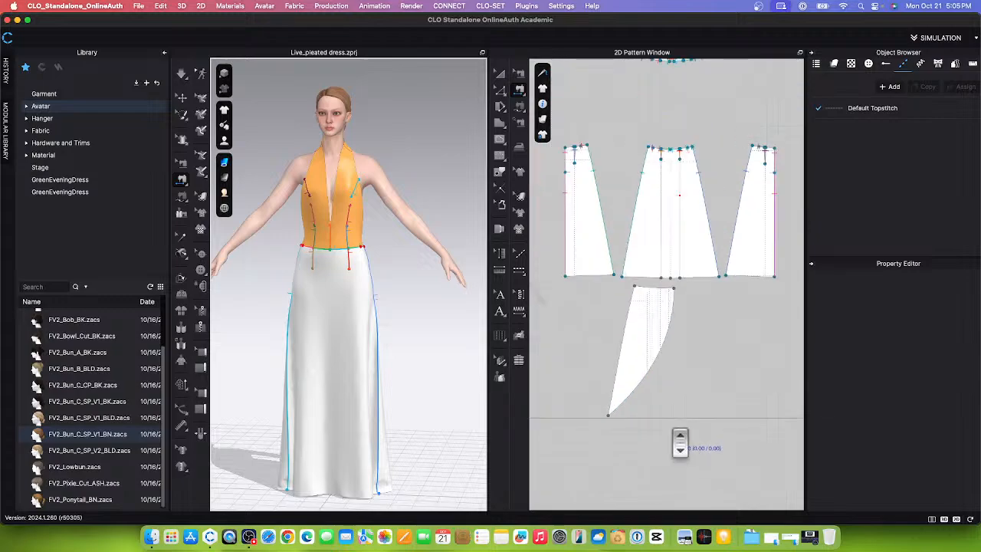
scroll(670, 468, up, 1)
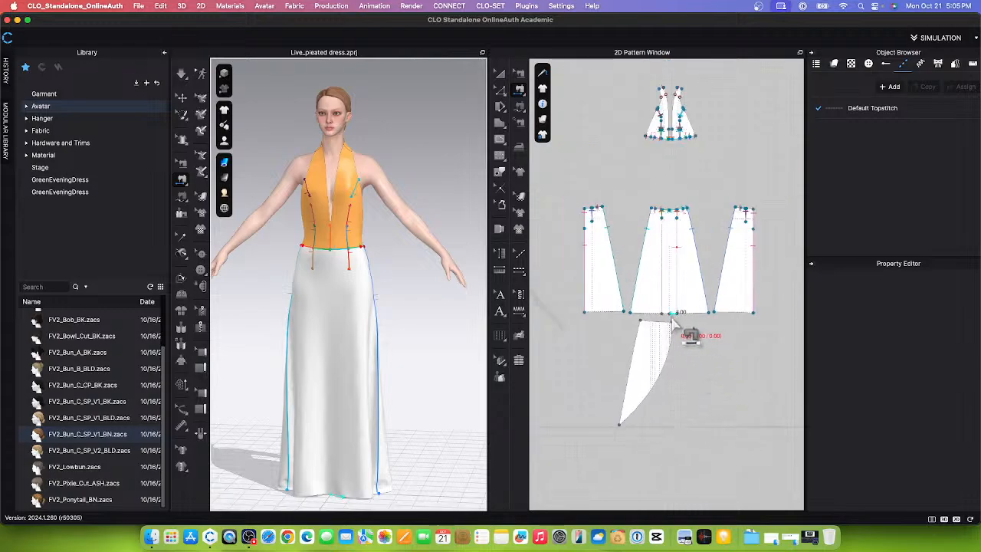
scroll(684, 331, up, 2)
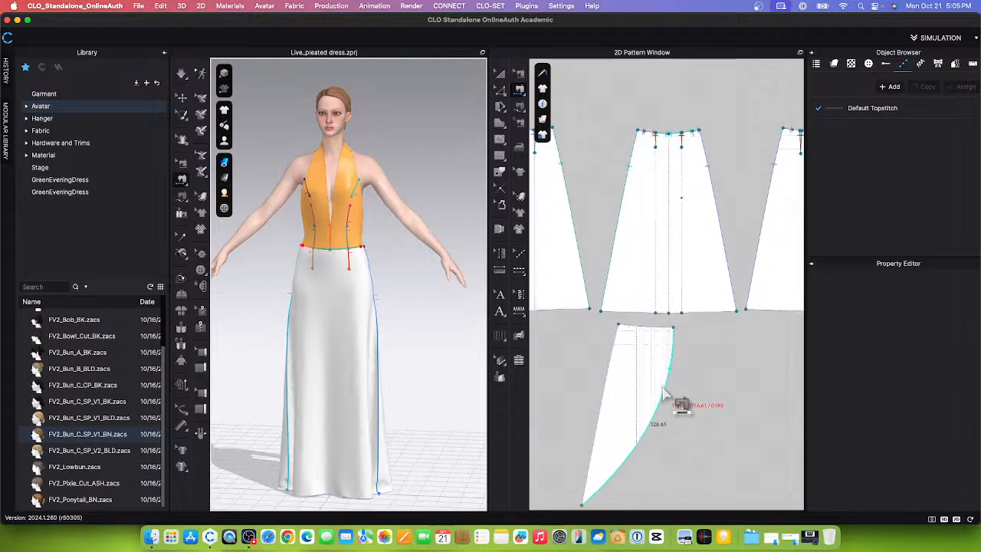
- Define the full top edge of the curved pleated piece as the first side of a free-sewn seam
scroll(694, 144, up, 5)
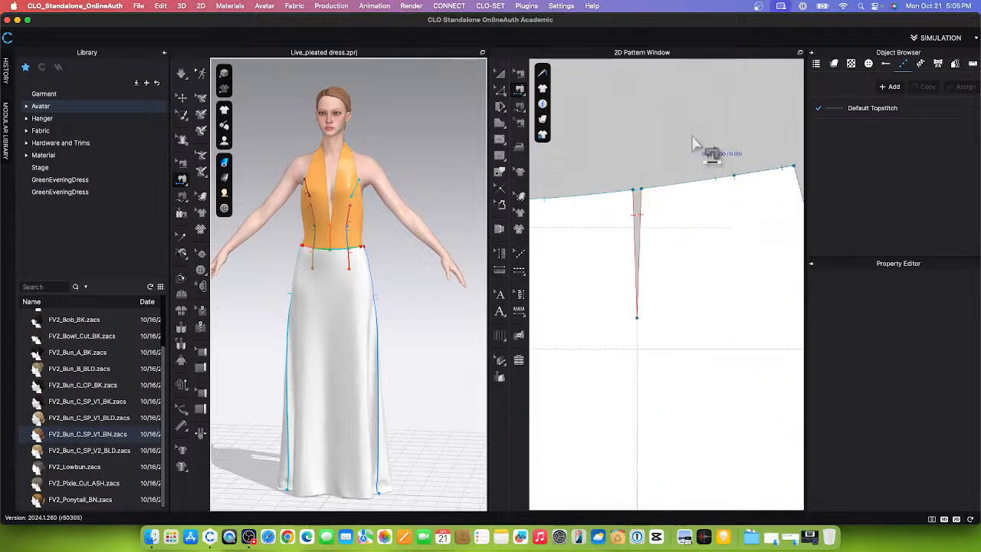
scroll(738, 186, down, 5)
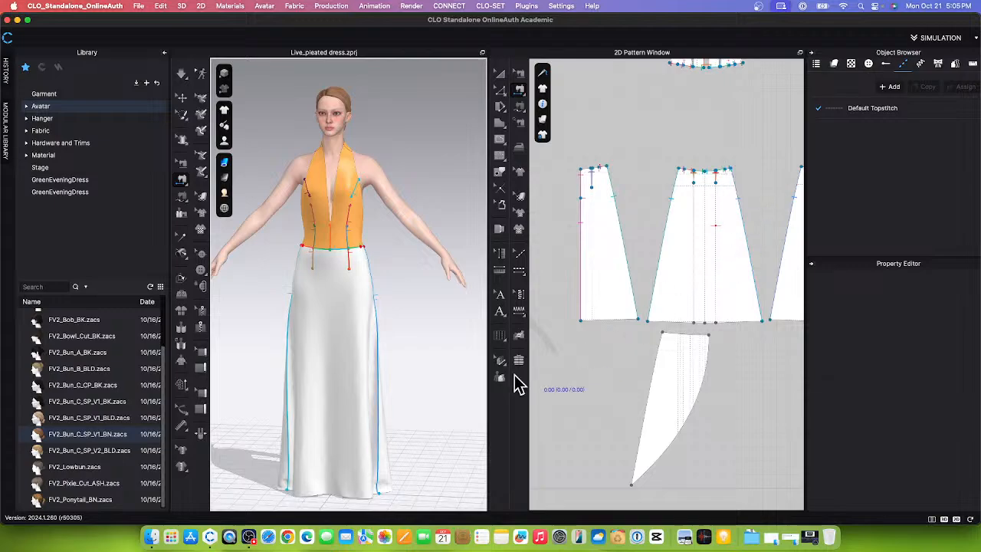
click(520, 108)
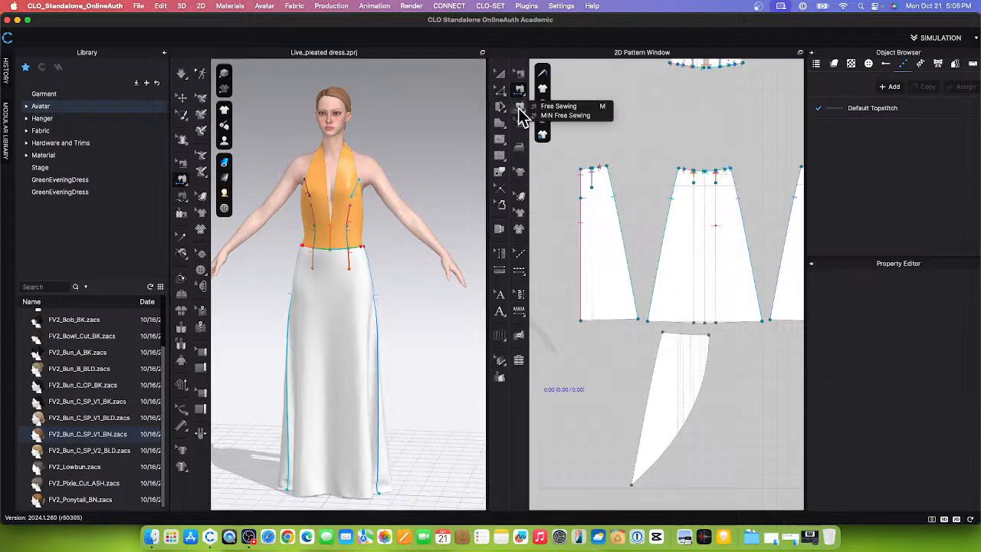
click(571, 106)
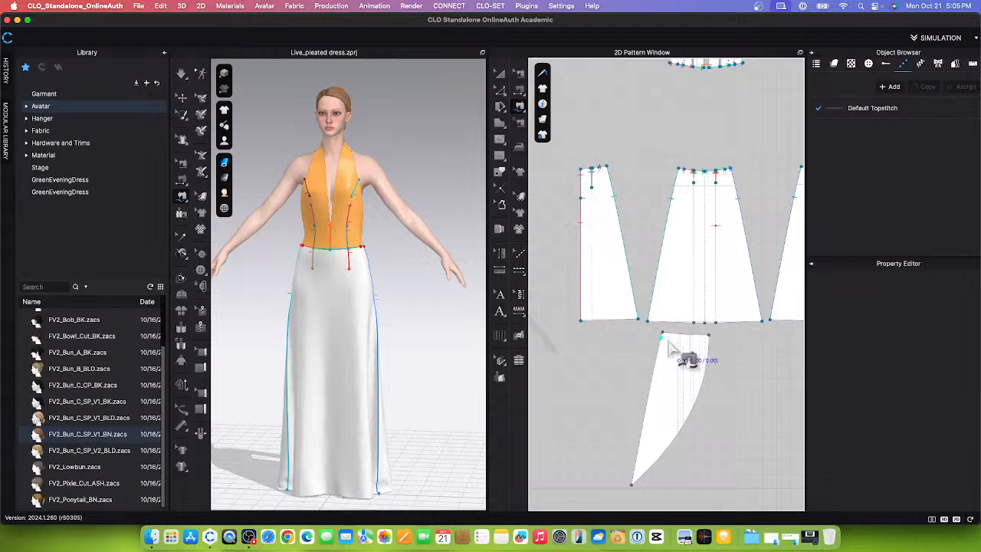
click(664, 335)
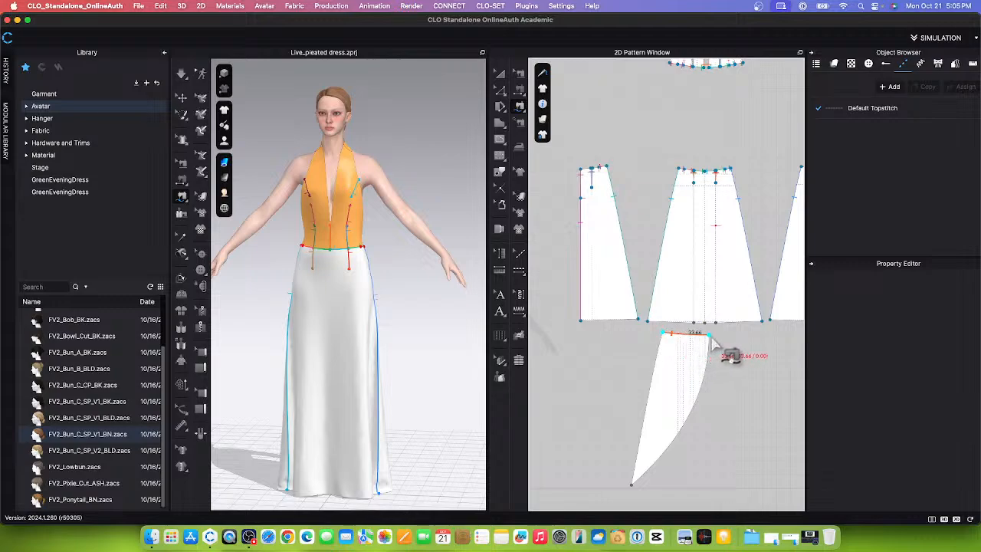
- Complete the free-sewn seam along the front skirt waistline, matching the curved piece's top edge and skipping both dart openings
scroll(713, 344, down, 3)
scroll(713, 342, up, 8)
scroll(710, 330, down, 6)
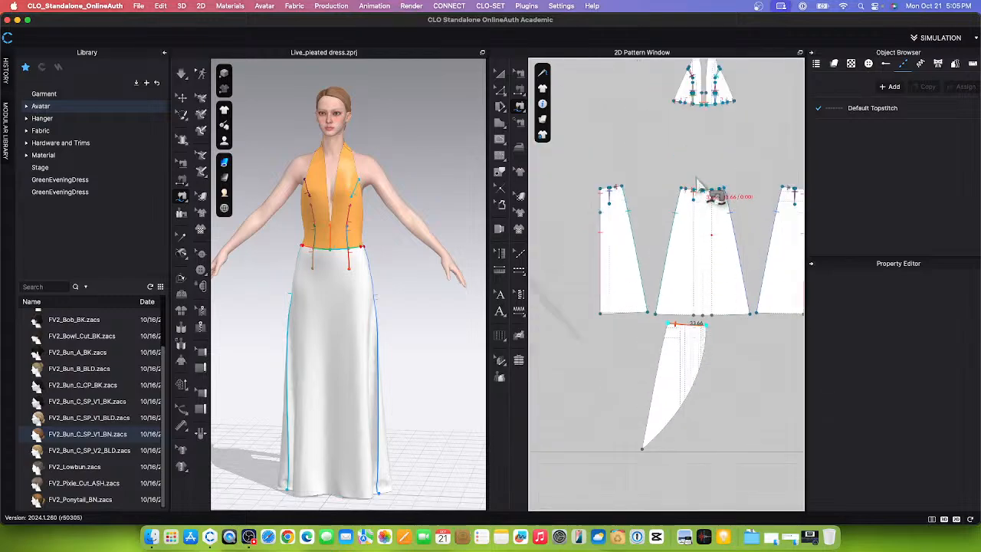
scroll(693, 188, up, 5)
scroll(620, 244, down, 2)
scroll(652, 226, up, 2)
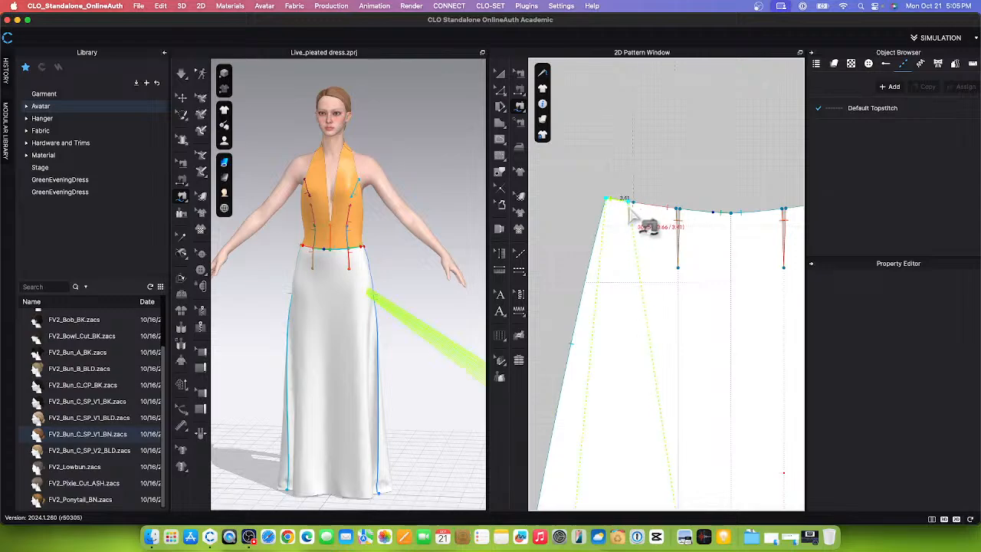
click(684, 215)
scroll(755, 222, up, 3)
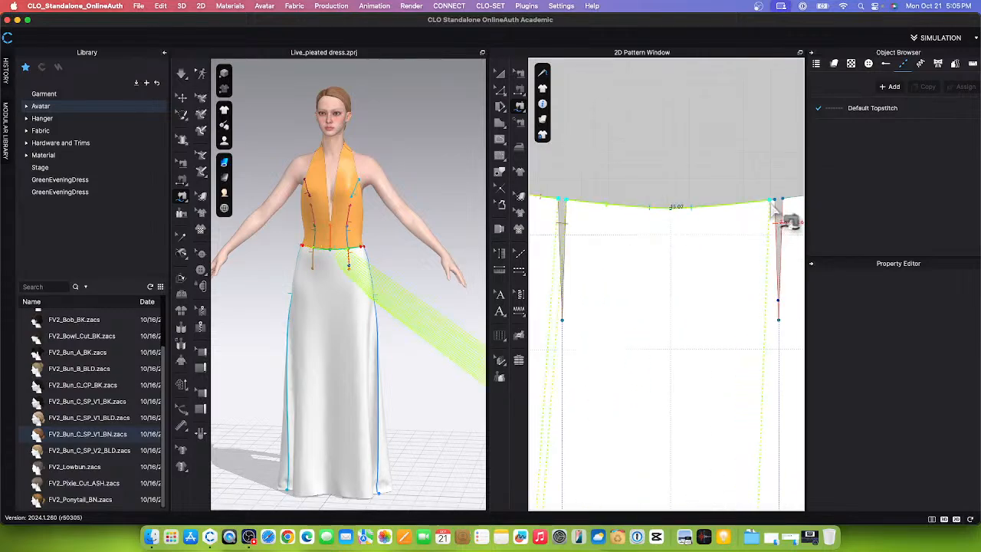
scroll(763, 215, down, 3)
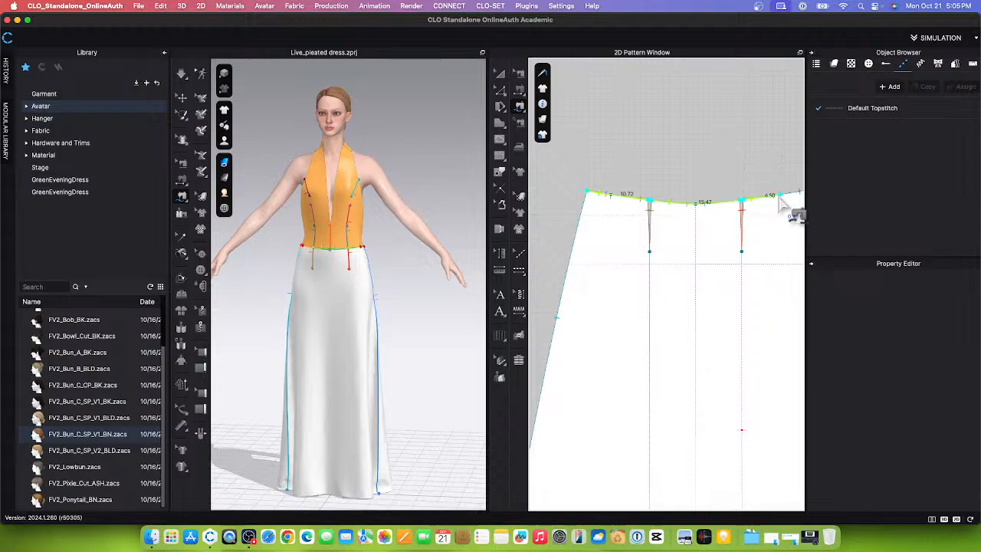
click(713, 200)
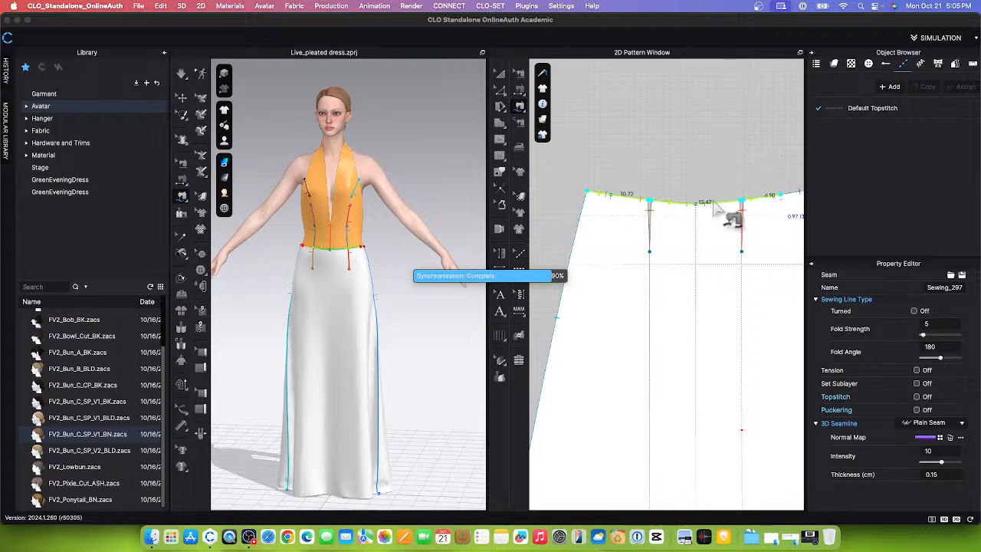
scroll(714, 205, down, 5)
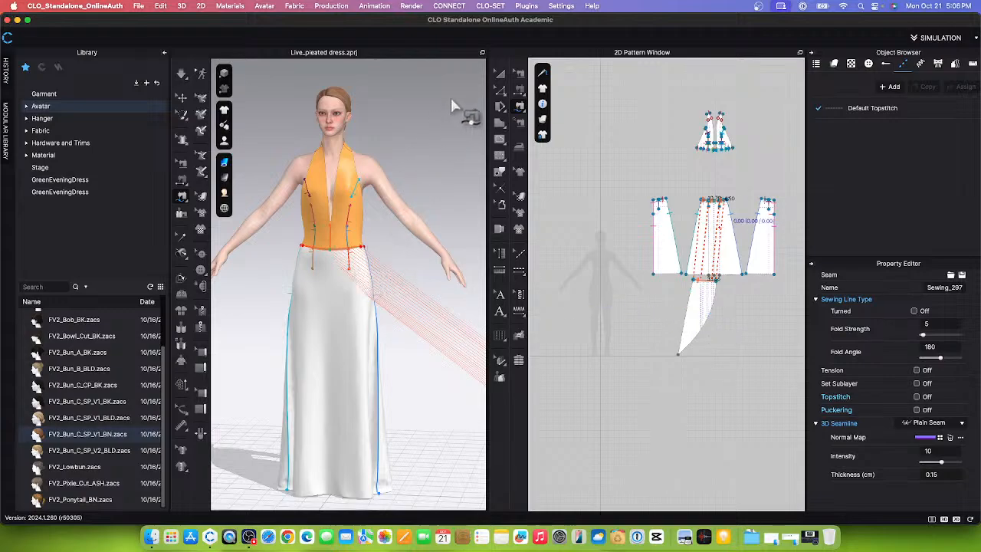
- Flatten the crumpled curved piece in 3D using Reset 2D Arrangement (Selected)
click(499, 75)
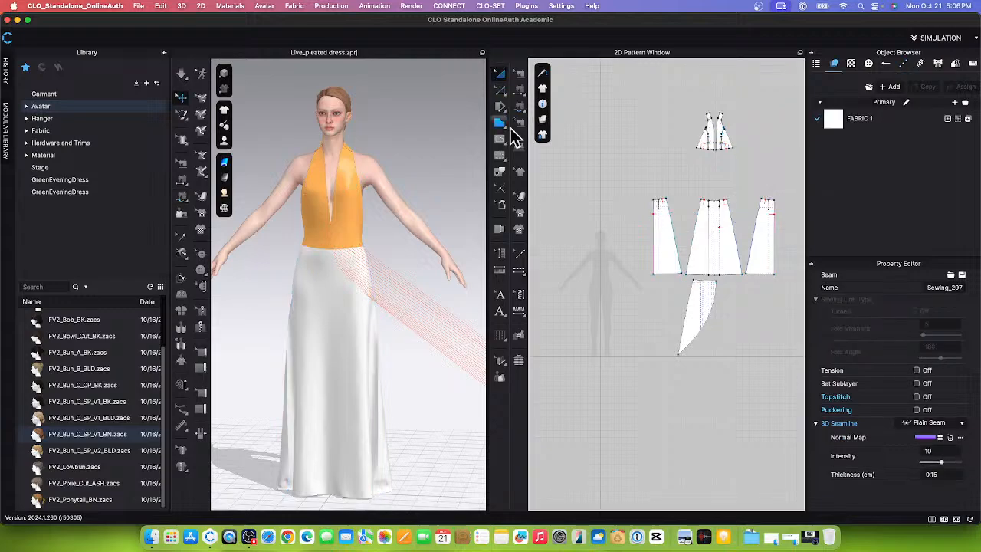
click(697, 320)
scroll(383, 322, down, 10)
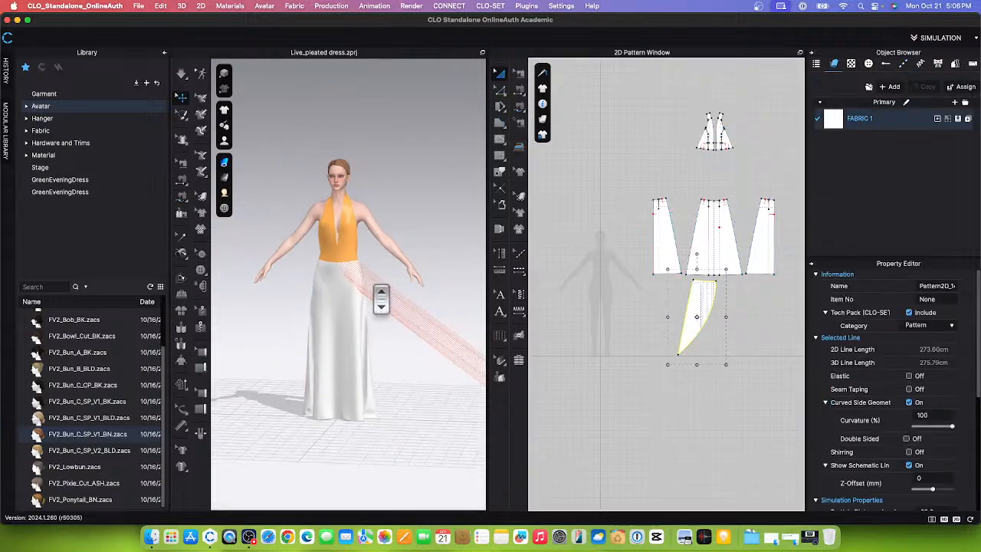
drag(433, 332, 359, 292)
scroll(366, 294, up, 10)
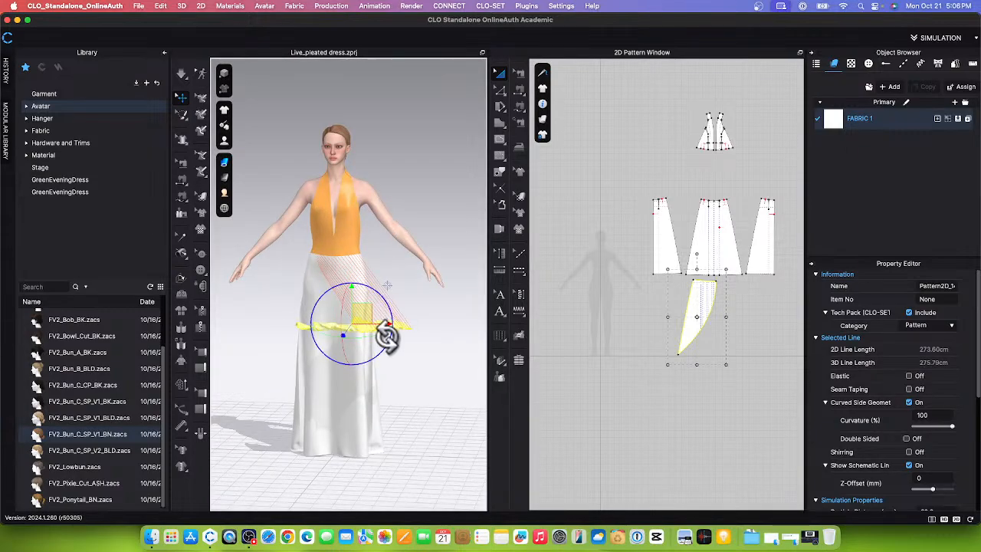
right_click(366, 321)
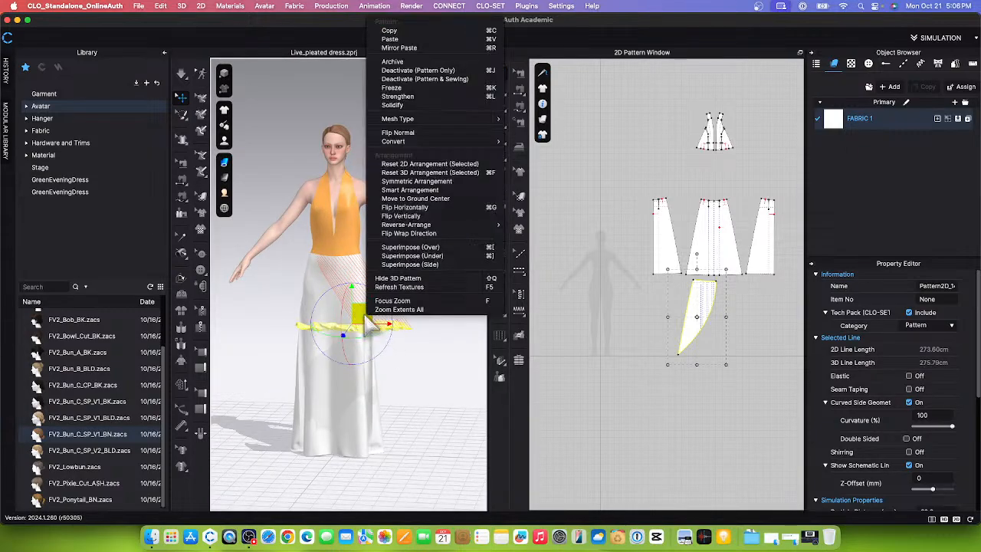
click(416, 164)
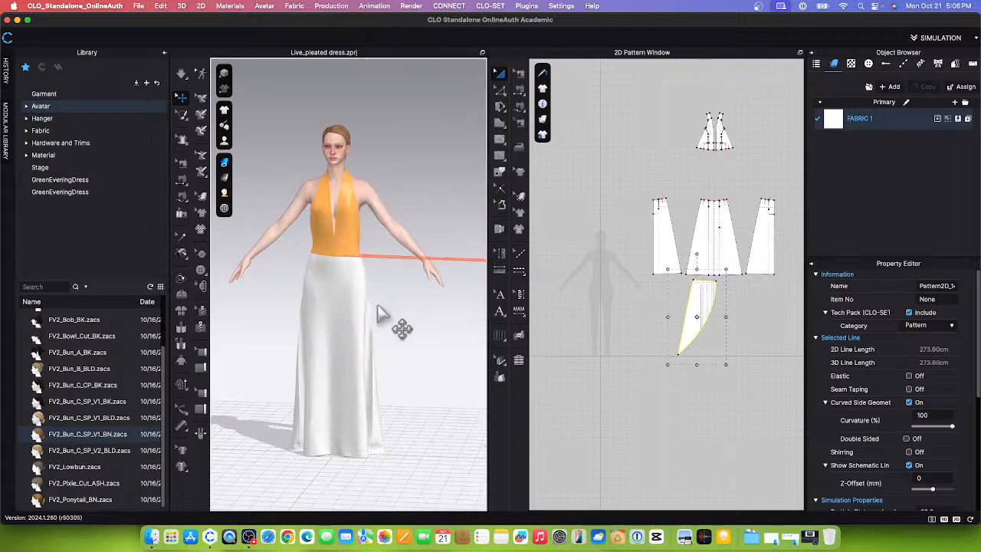
- Place the curved piece in front of the skirt in 3D, with its top edge aligned to the waist
scroll(395, 331, down, 5)
scroll(667, 328, up, 5)
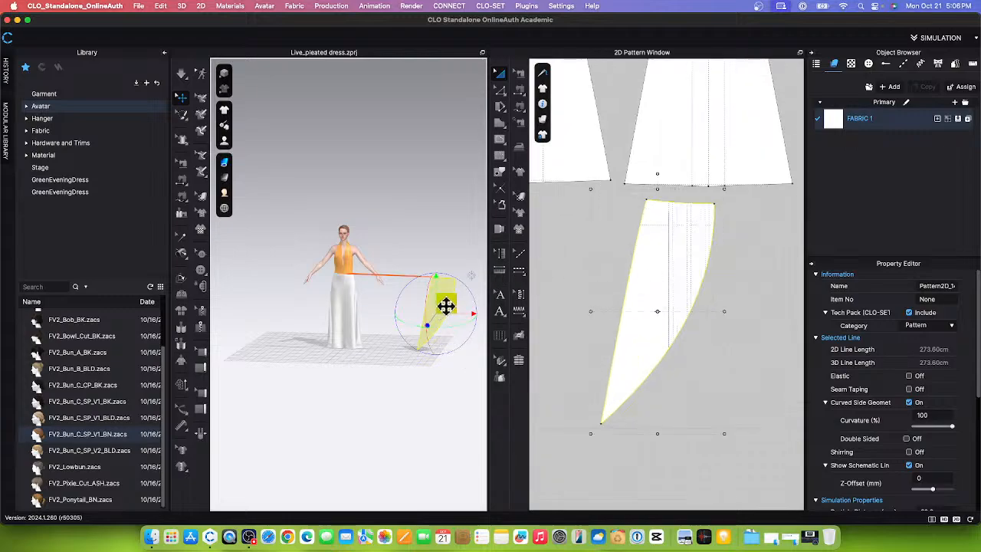
drag(446, 305, 345, 296)
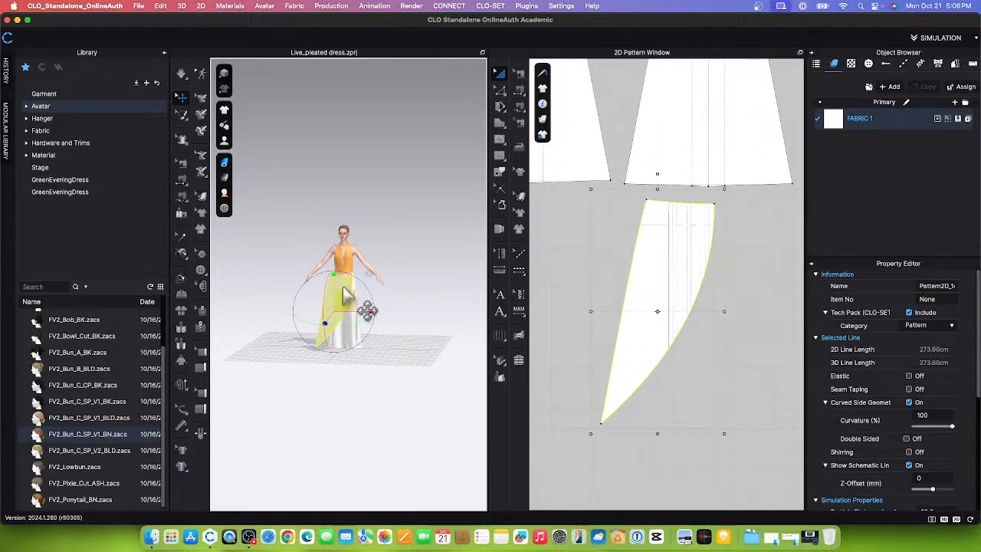
scroll(344, 296, up, 5)
drag(324, 352, 328, 344)
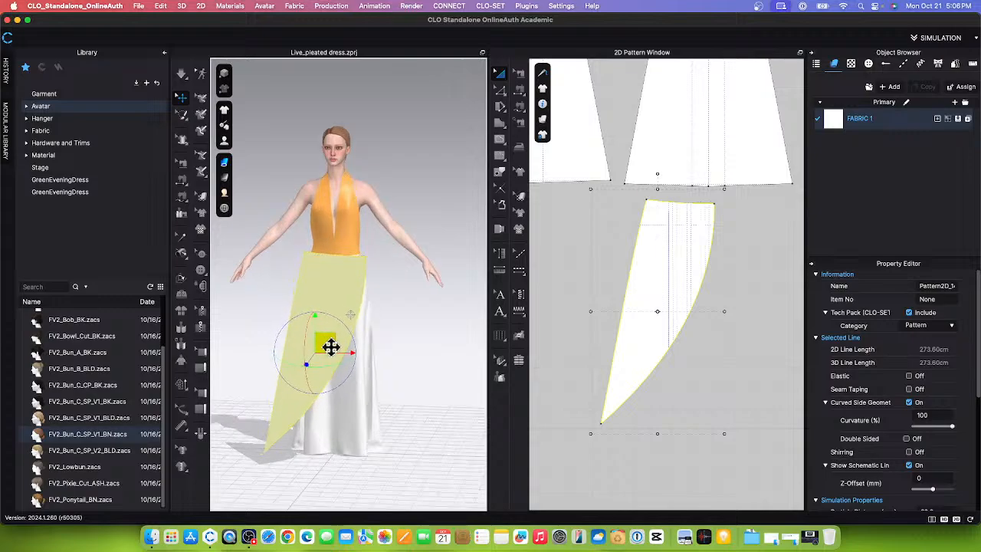
scroll(414, 347, up, 3)
scroll(420, 343, down, 3)
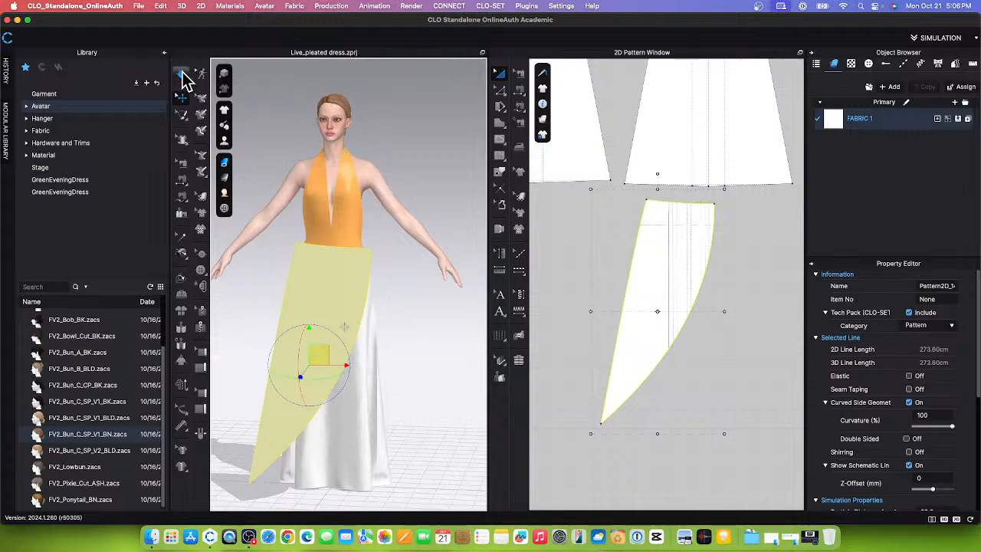
- Run the simulation to drape the curved piece over the front skirt, stop it and deselect the piece
click(183, 73)
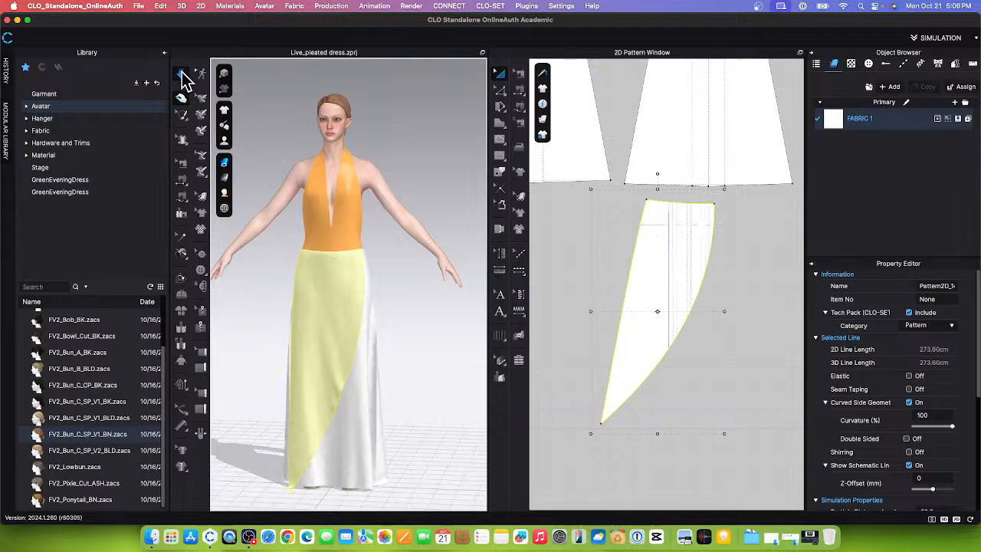
click(183, 73)
scroll(418, 384, down, 3)
click(418, 390)
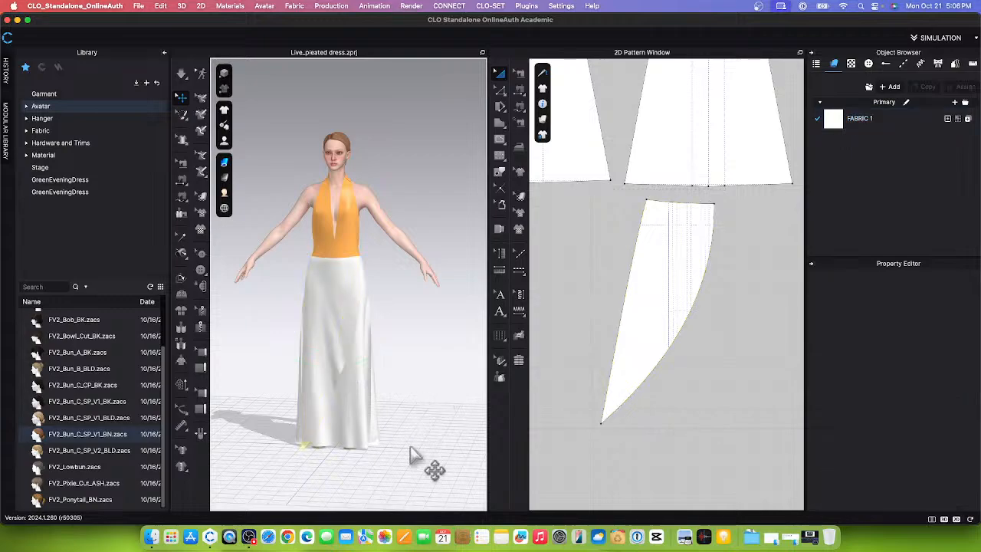
scroll(416, 458, up, 3)
scroll(648, 262, down, 2)
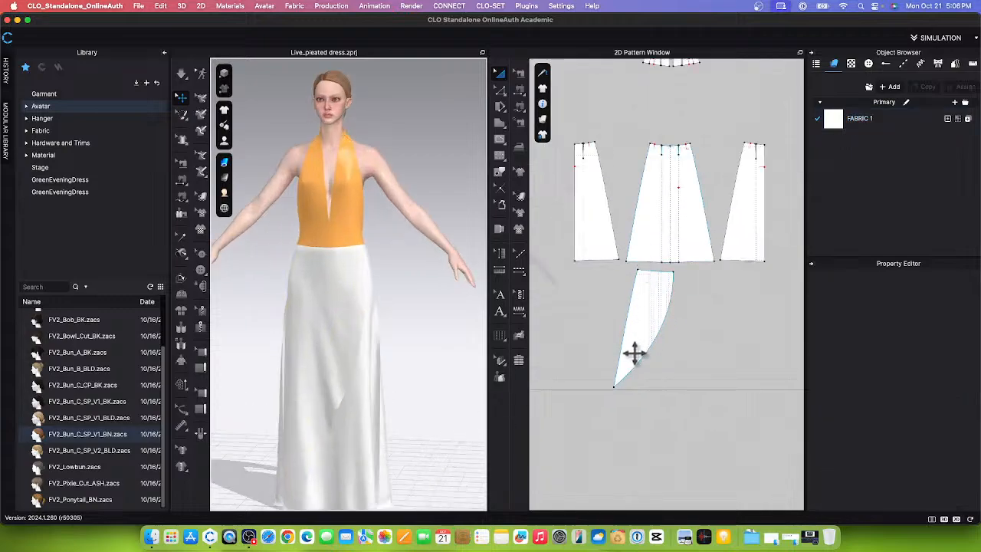
- Sew the curved piece's straight side edge to the front skirt's side seam at the avatar's right, then run and stop the simulation
click(518, 91)
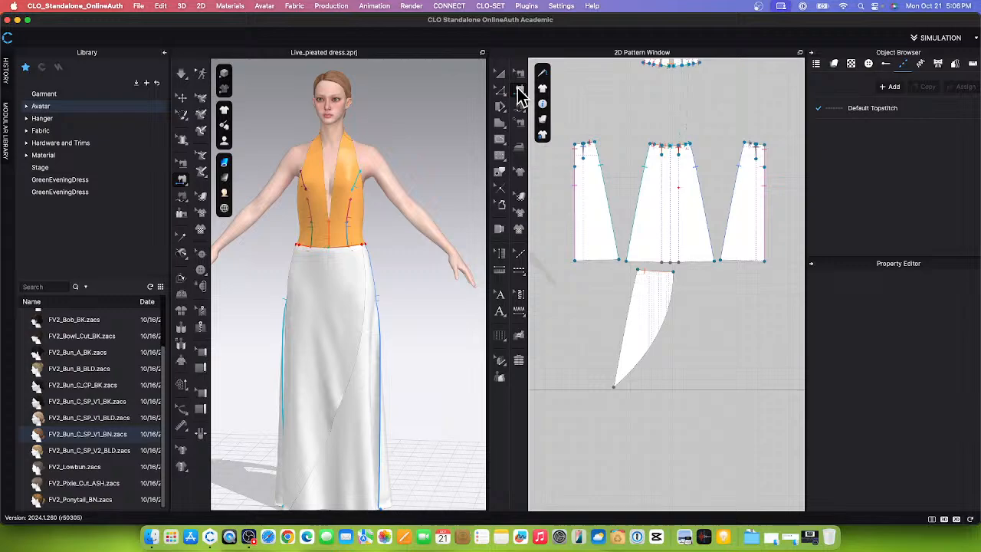
click(636, 199)
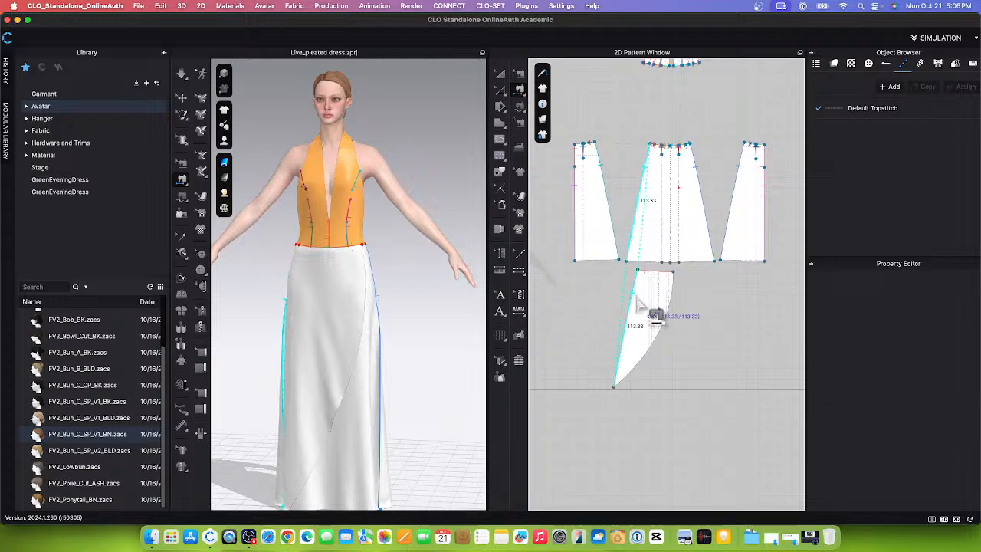
click(640, 306)
scroll(353, 310, down, 2)
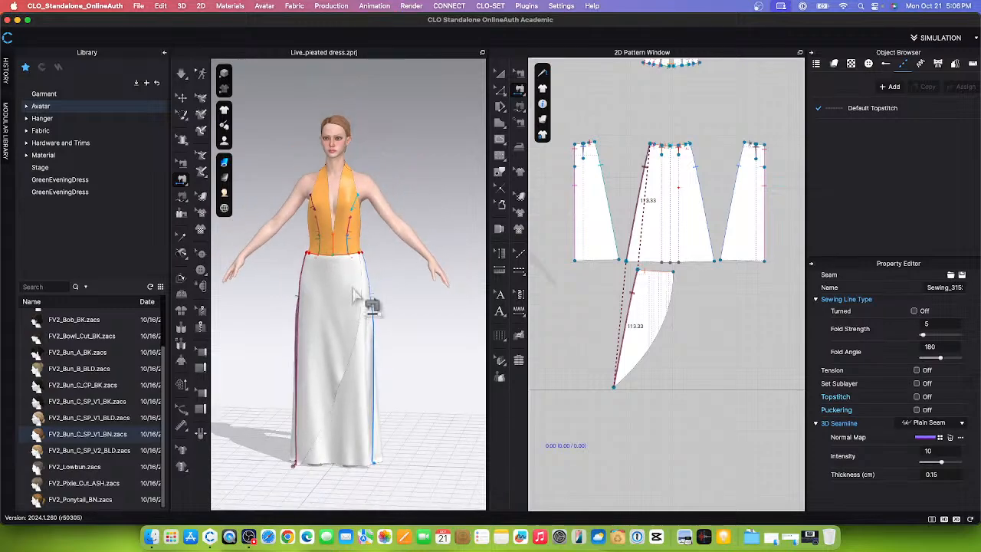
click(182, 76)
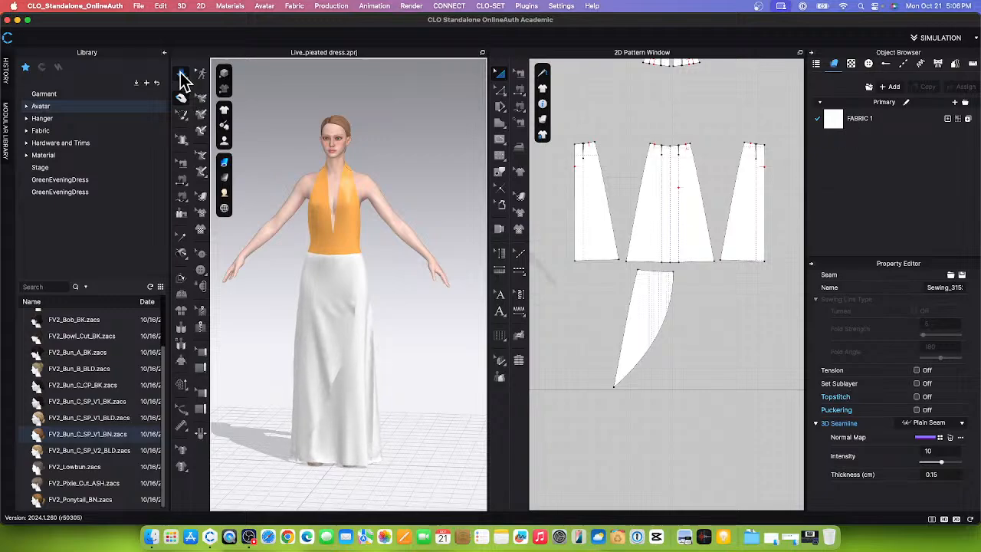
click(182, 75)
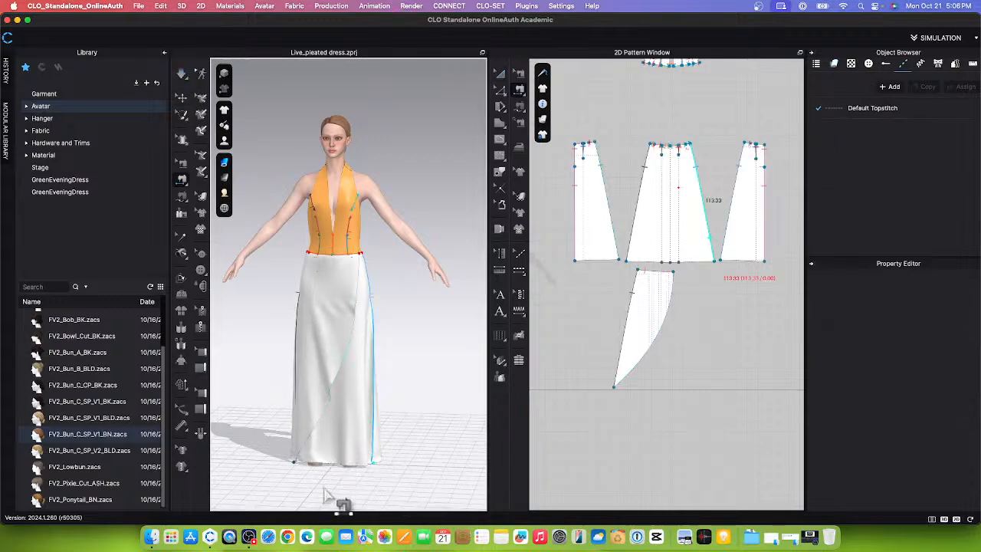
- Apply Strengthen to the curved pleated piece
right_drag(324, 494, 405, 499)
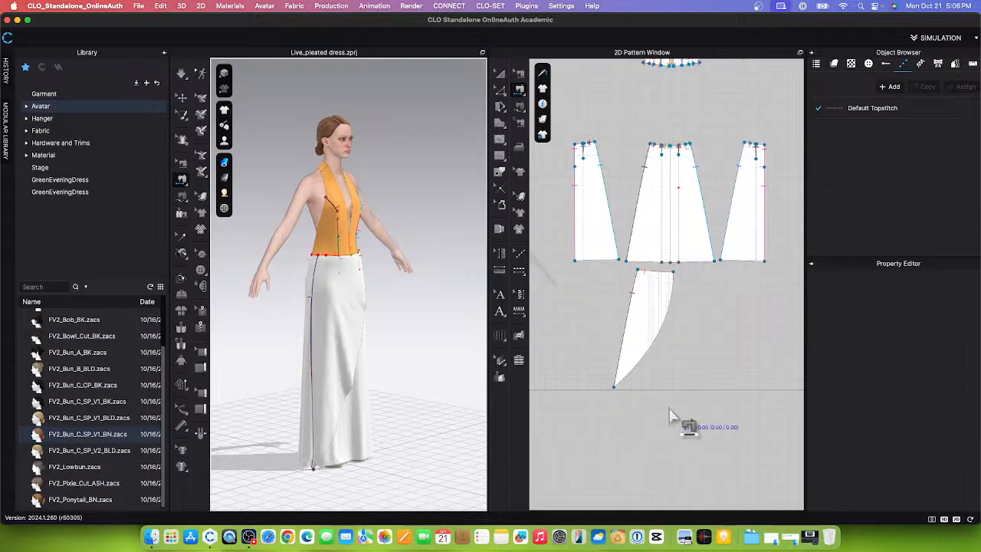
click(499, 73)
click(655, 310)
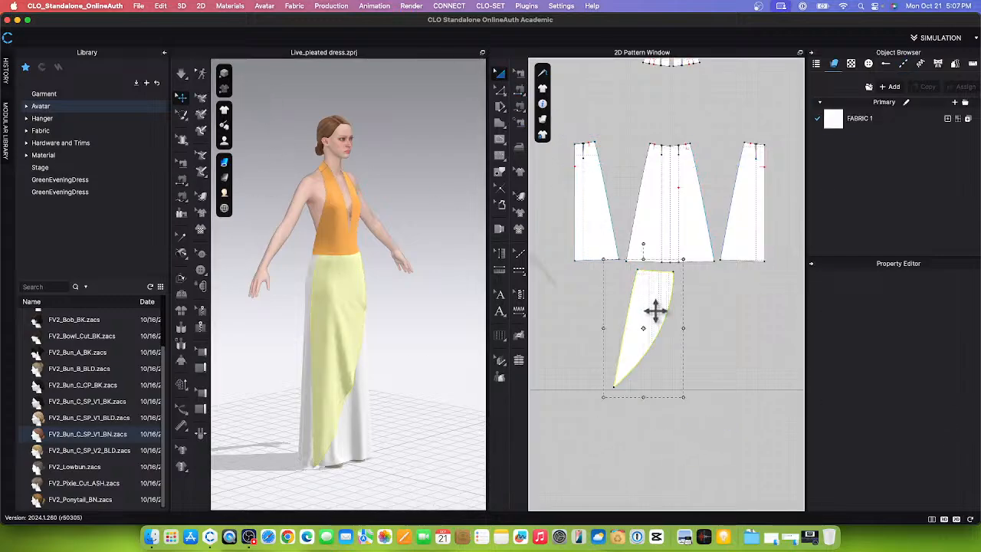
right_click(655, 311)
click(701, 319)
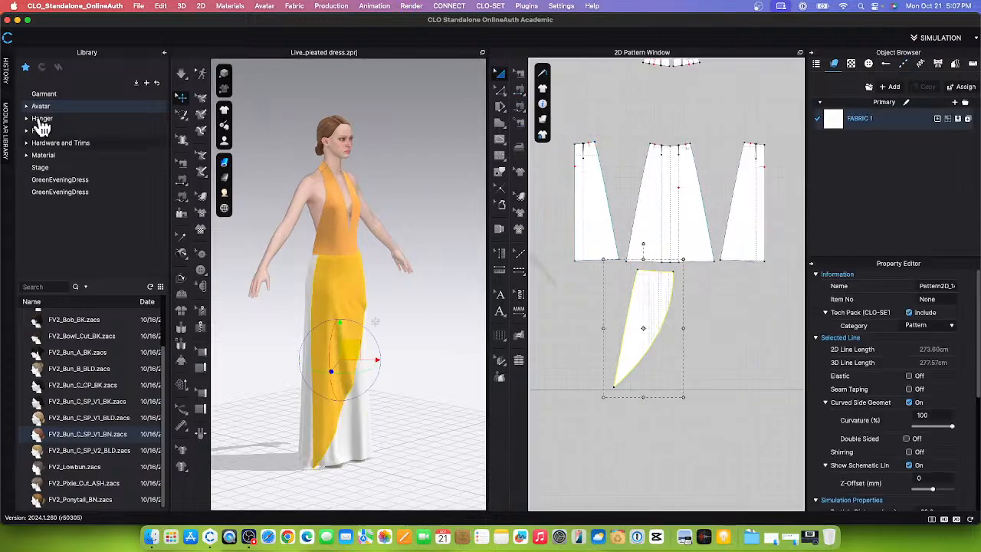
- Simulate the strengthened curved piece over the skirt, stop the simulation and deselect the piece
click(181, 74)
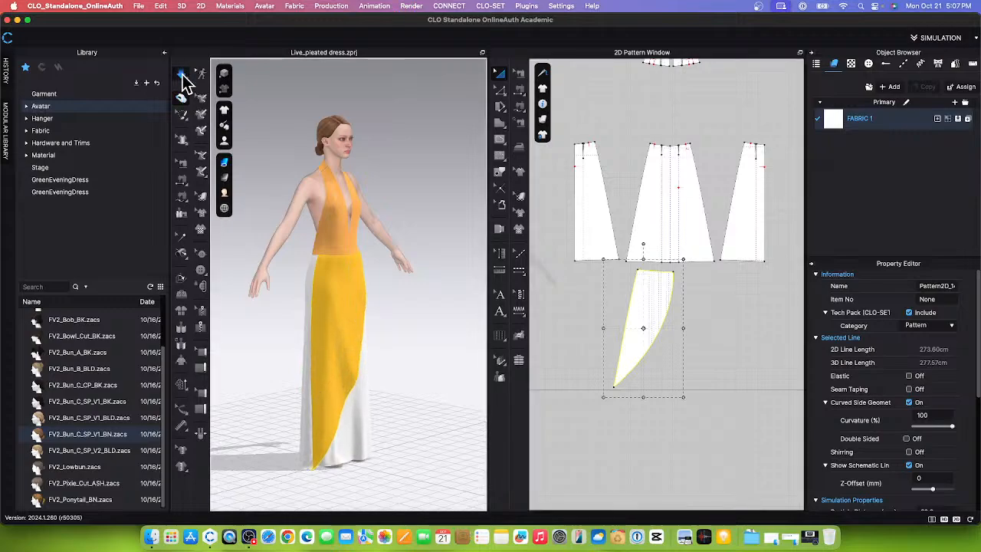
click(181, 96)
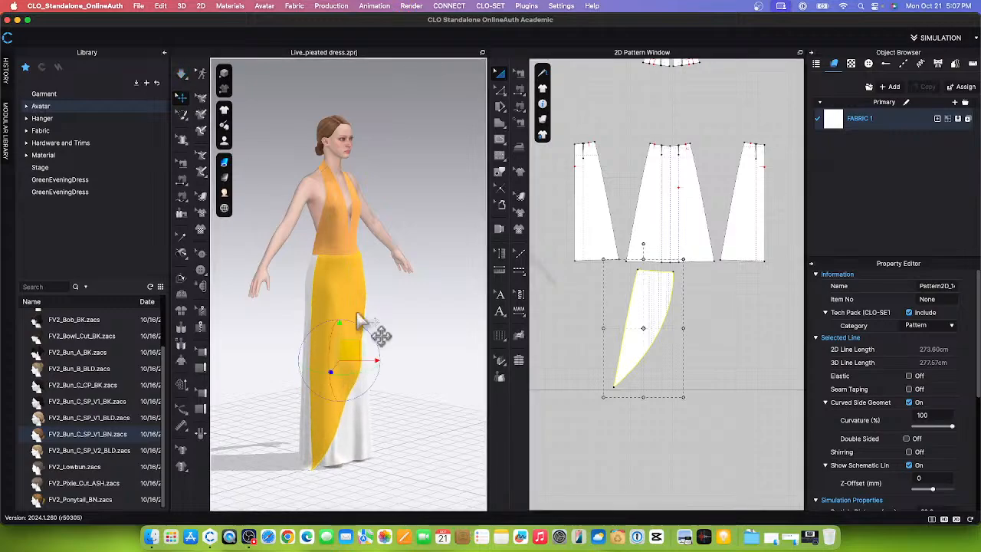
scroll(402, 393, down, 2)
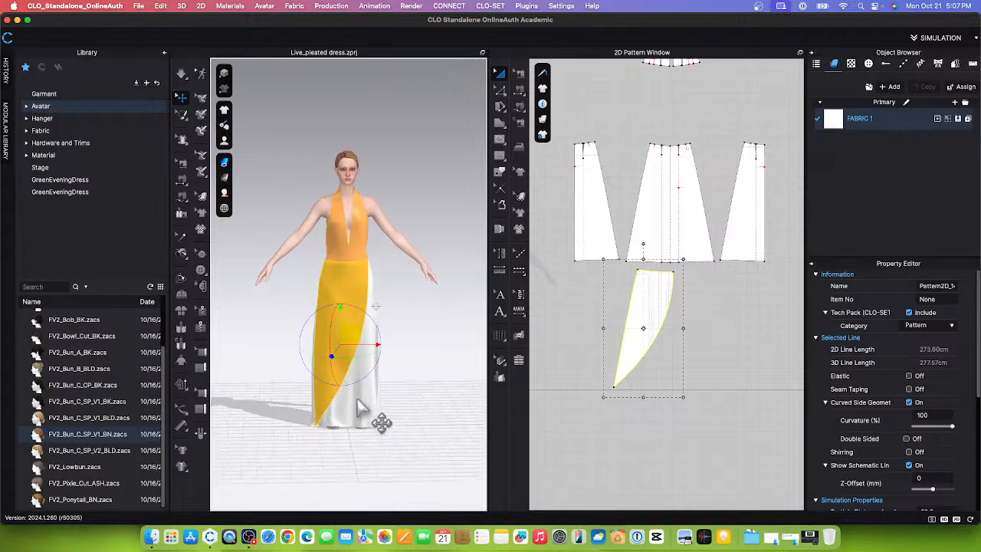
click(421, 440)
scroll(420, 434, up, 3)
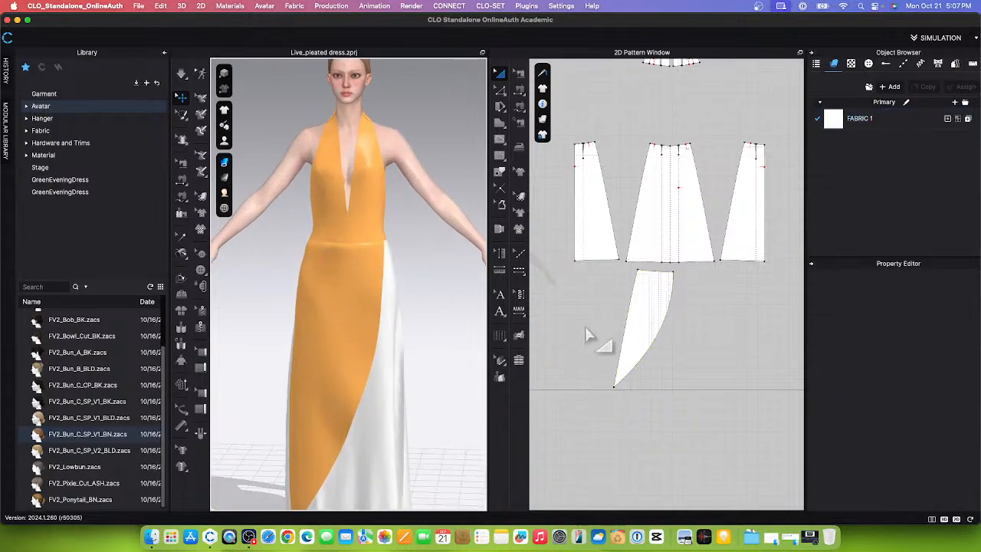
- Select the front skirt panel, set its Shrinkage Weft to 98% and run the simulation
scroll(671, 280, up, 4)
click(644, 257)
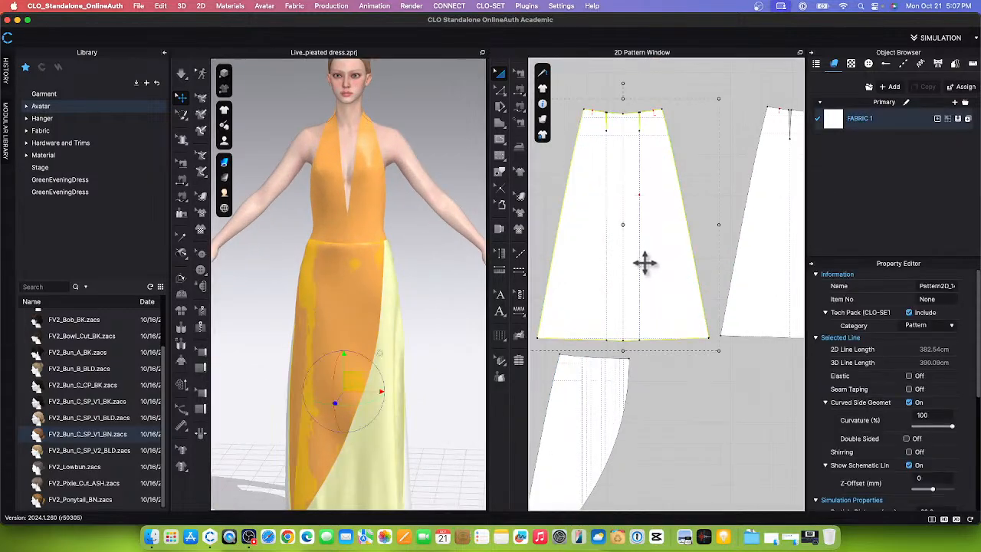
scroll(646, 261, down, 3)
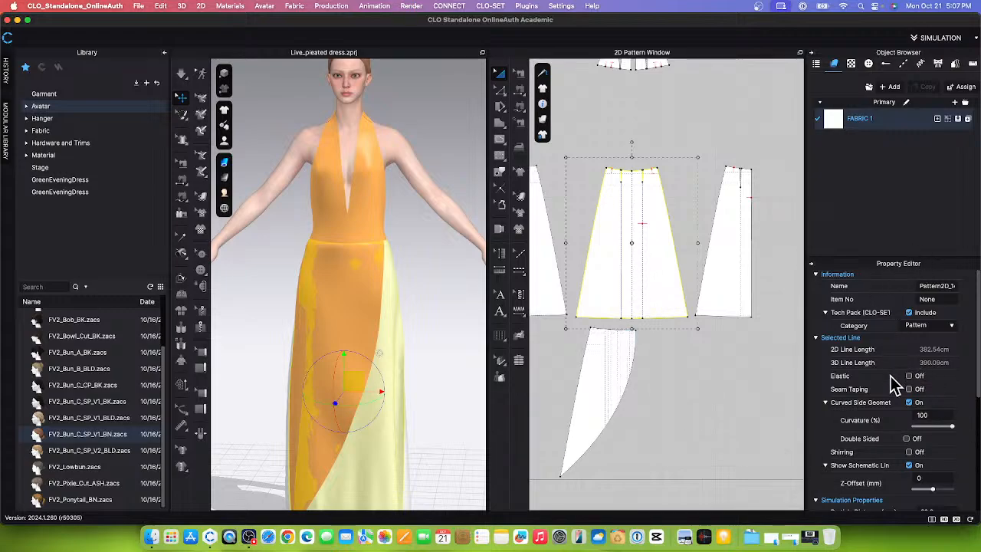
scroll(895, 383, down, 5)
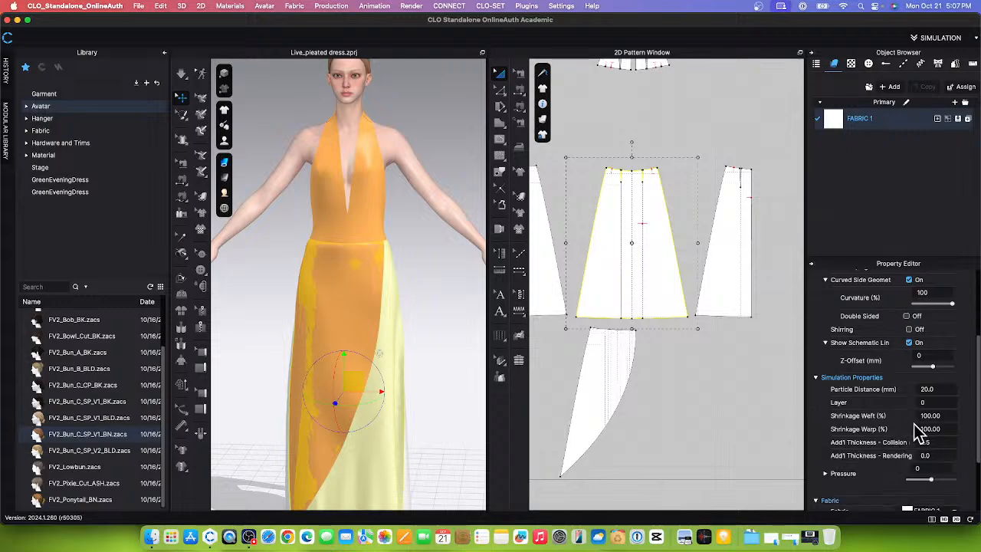
drag(923, 416, 963, 416)
click(179, 77)
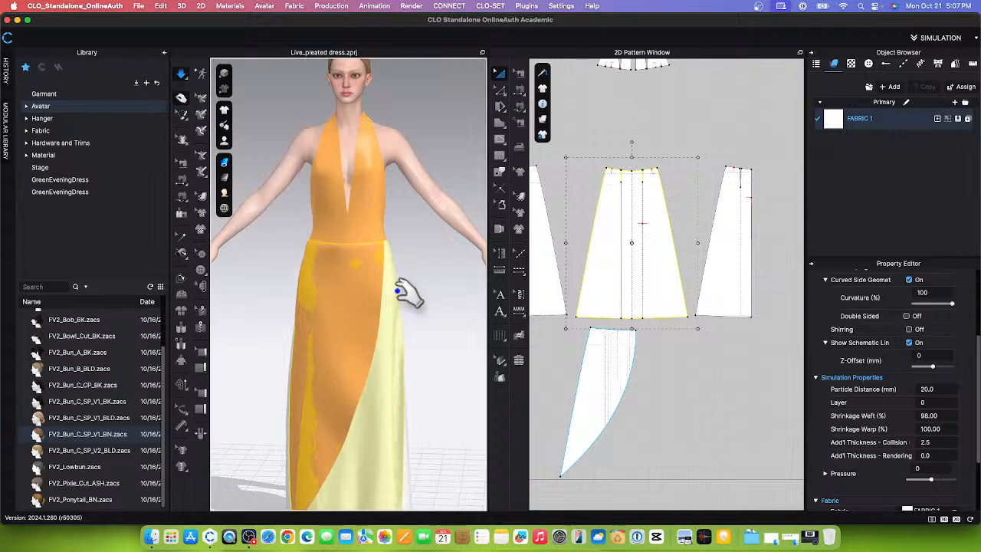
scroll(407, 294, down, 3)
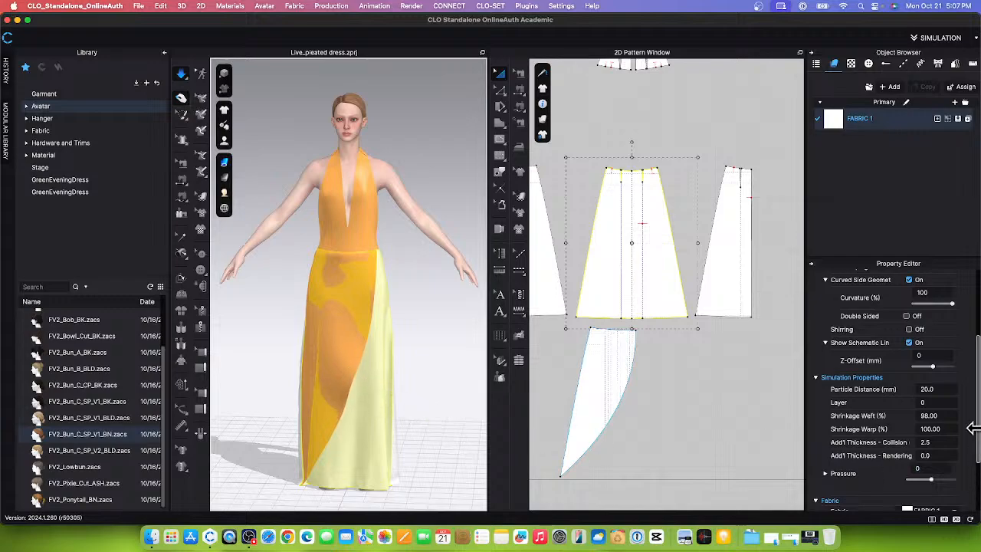
- Set the front skirt panel's Shrinkage Weft to 95% and run the simulation again
click(926, 416)
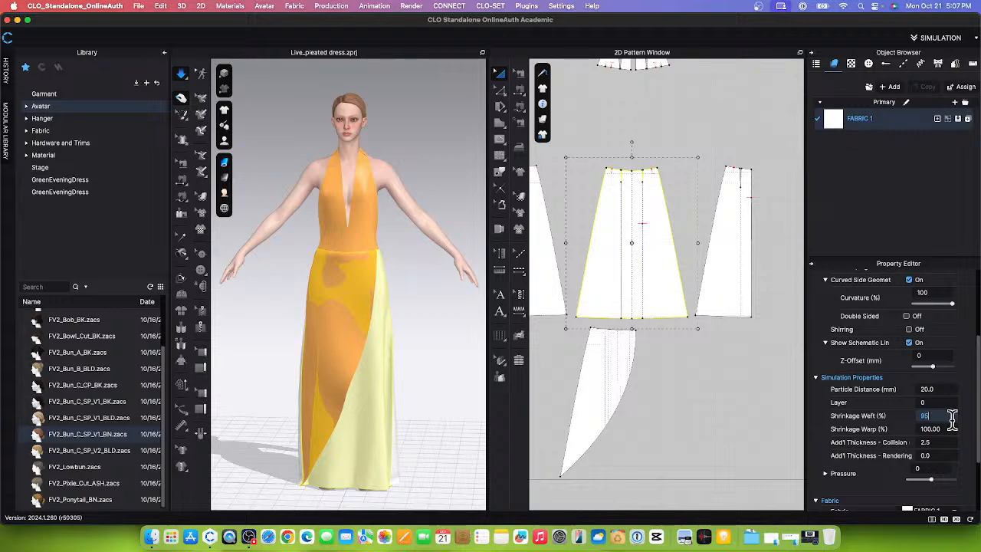
text(95)
key(Return)
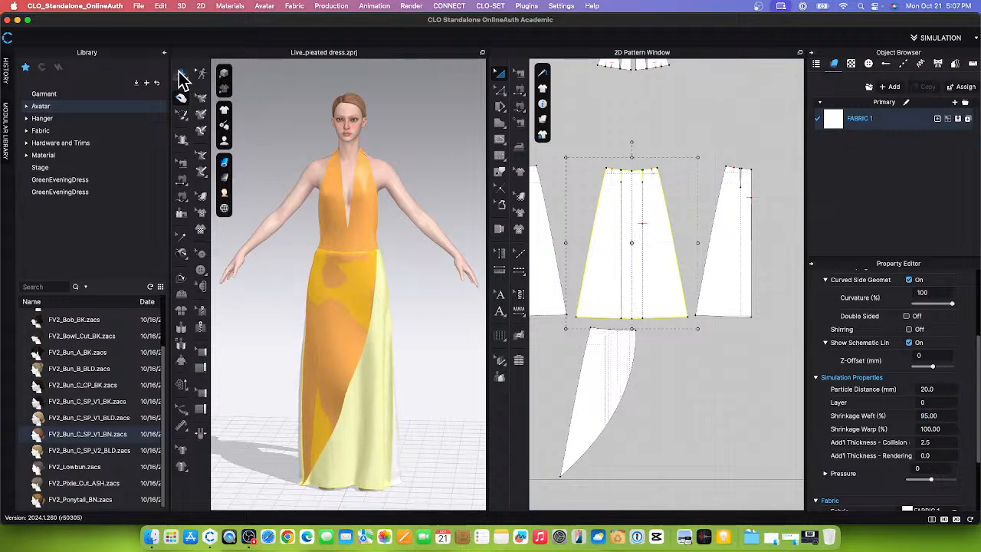
click(182, 76)
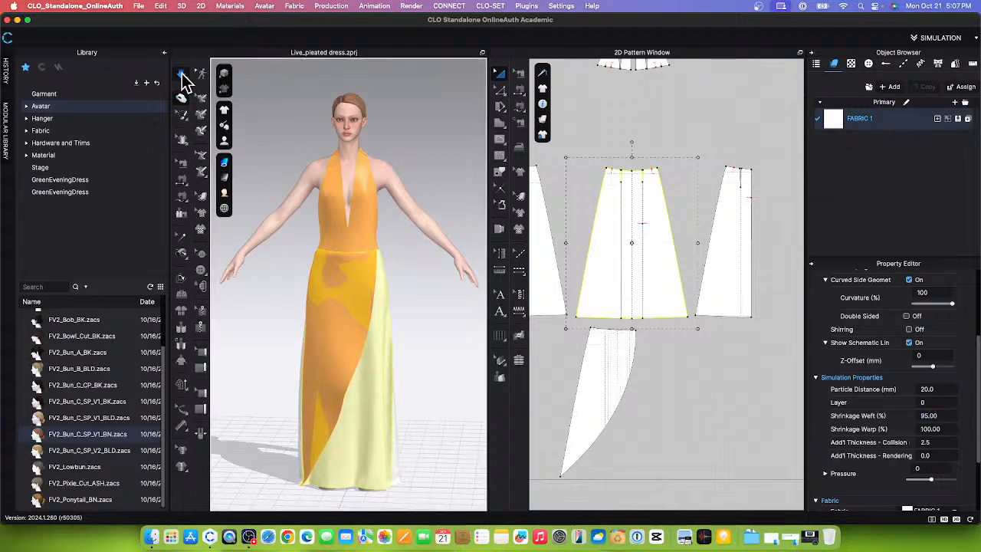
- Pull the curved overlay's lower tip outward toward the skirt's side seam during simulation, stop the simulation and deselect the piece
click(316, 434)
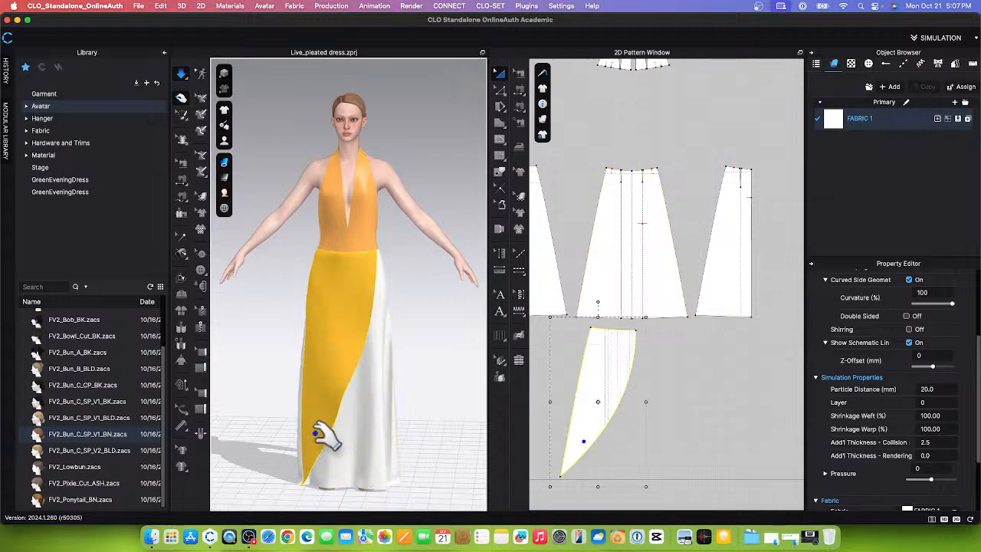
drag(315, 434, 305, 457)
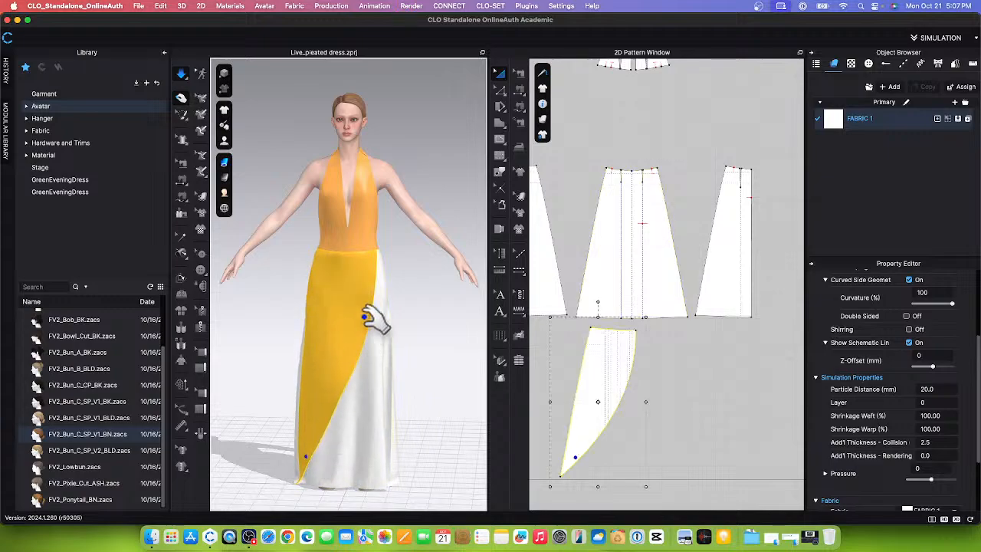
click(369, 274)
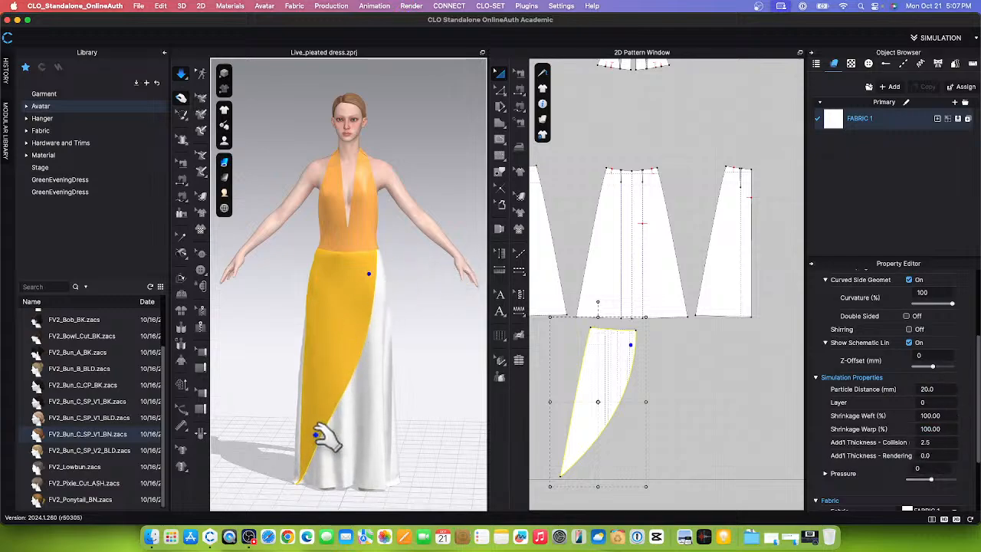
click(184, 74)
click(429, 340)
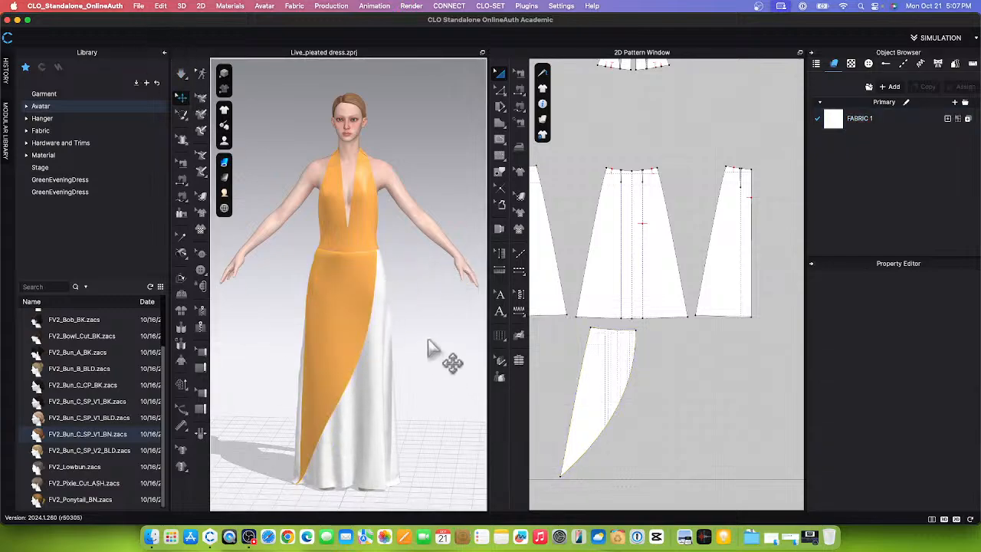
- Save the pleated dress project
scroll(434, 360, up, 4)
scroll(434, 337, down, 3)
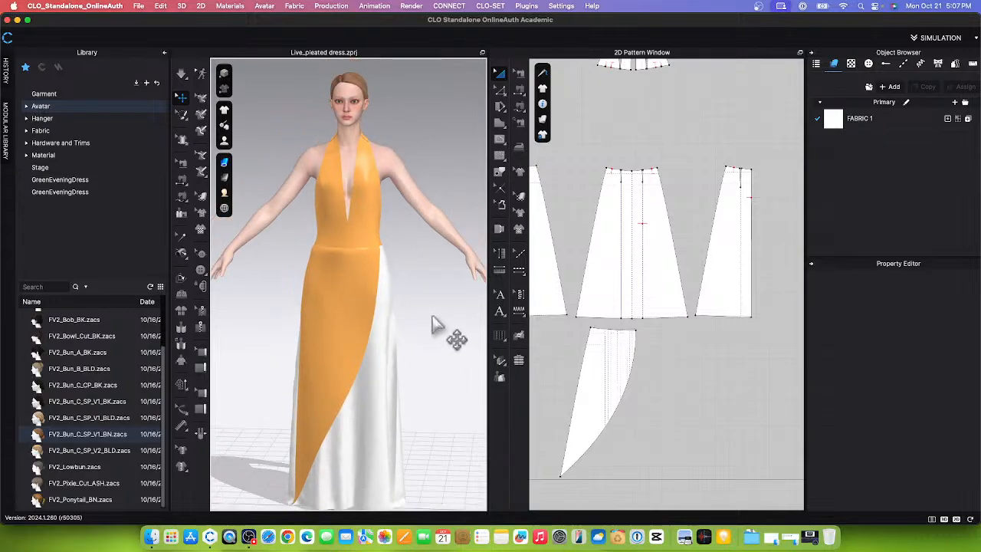
key(super+s)
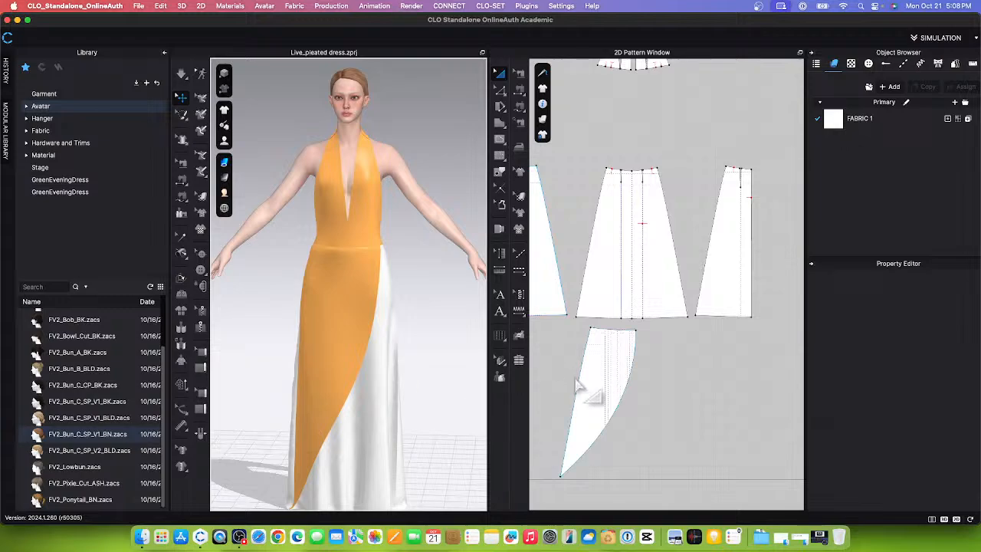
- Start the Pleats tool on the curved piece's internal line nearest its curved edge, choosing the side toward that edge
scroll(598, 391, up, 3)
scroll(635, 254, down, 5)
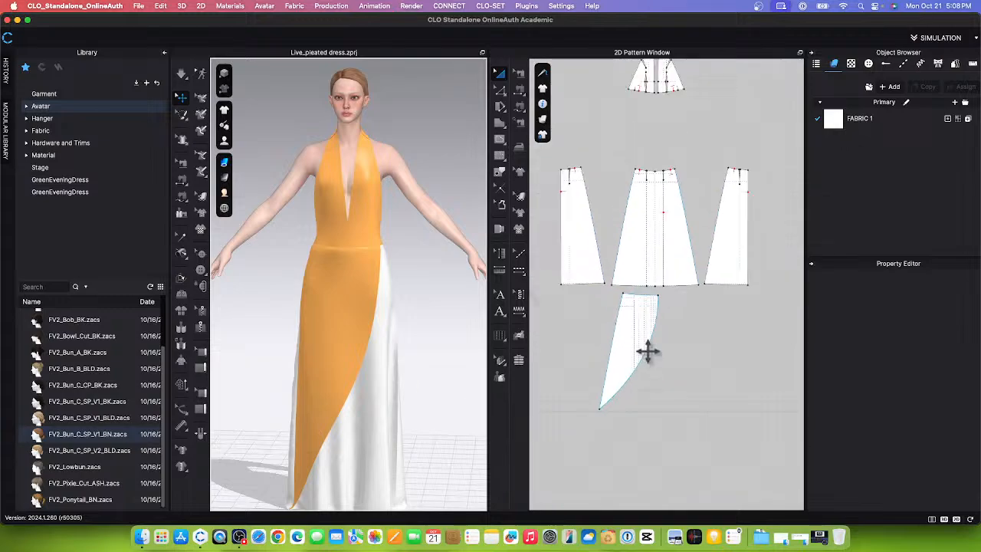
scroll(442, 349, down, 3)
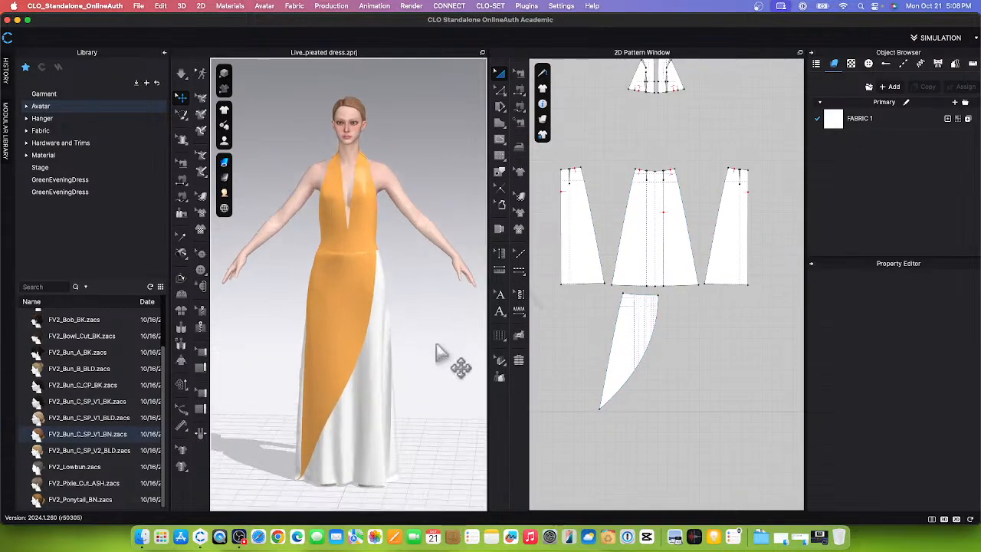
scroll(596, 373, up, 3)
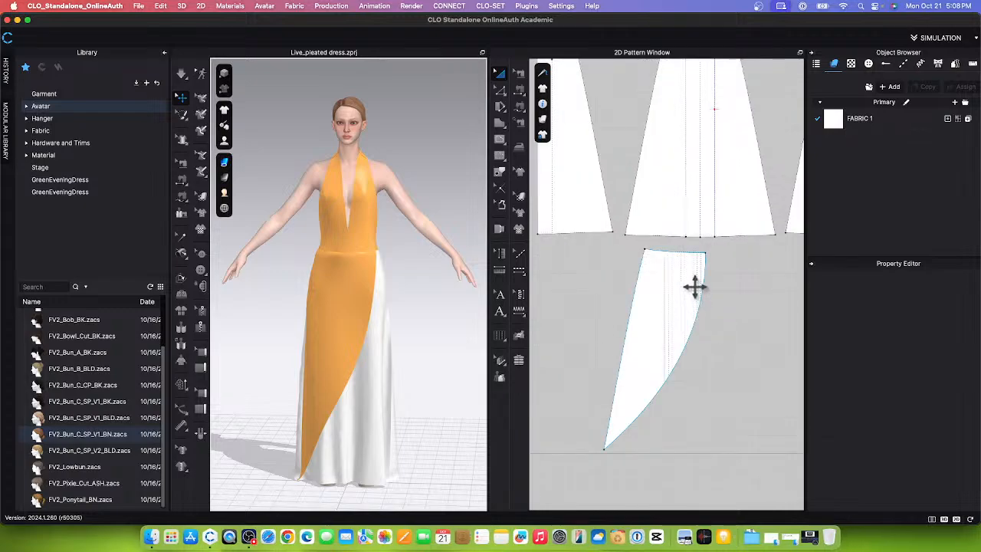
click(502, 343)
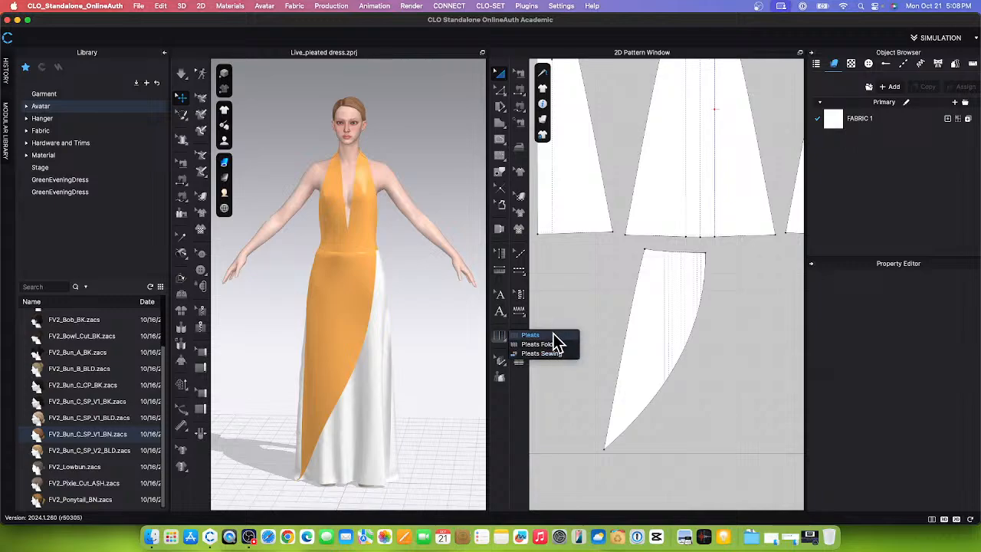
click(556, 335)
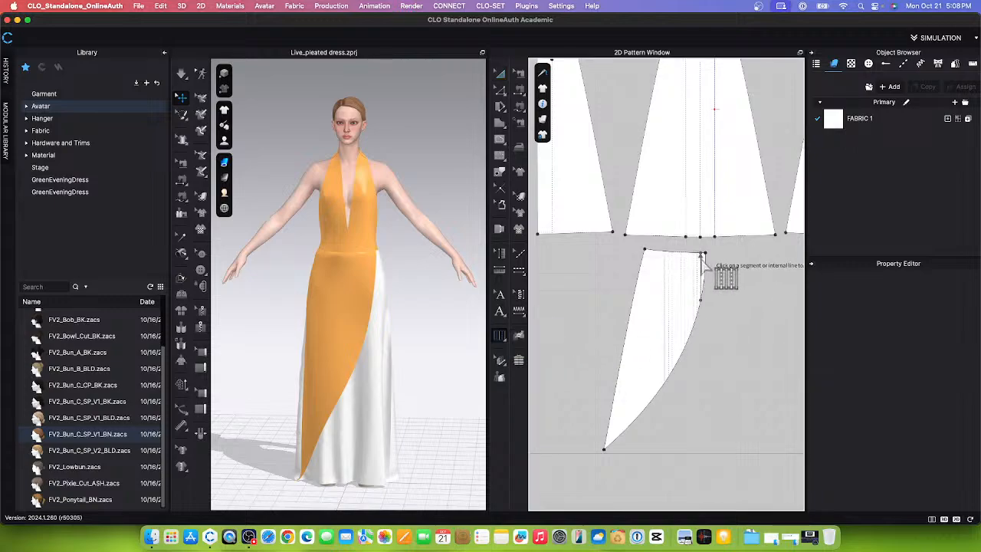
scroll(701, 257, up, 3)
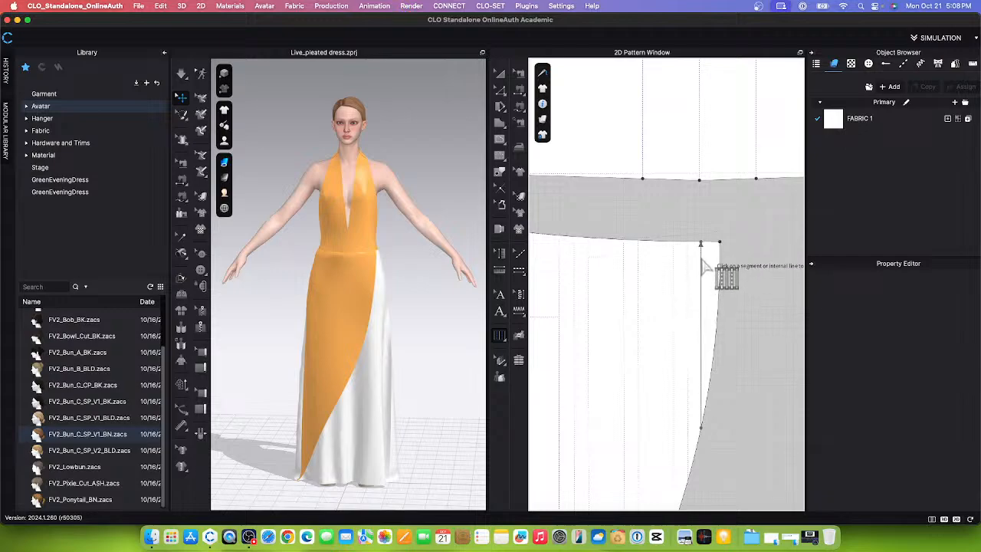
click(702, 262)
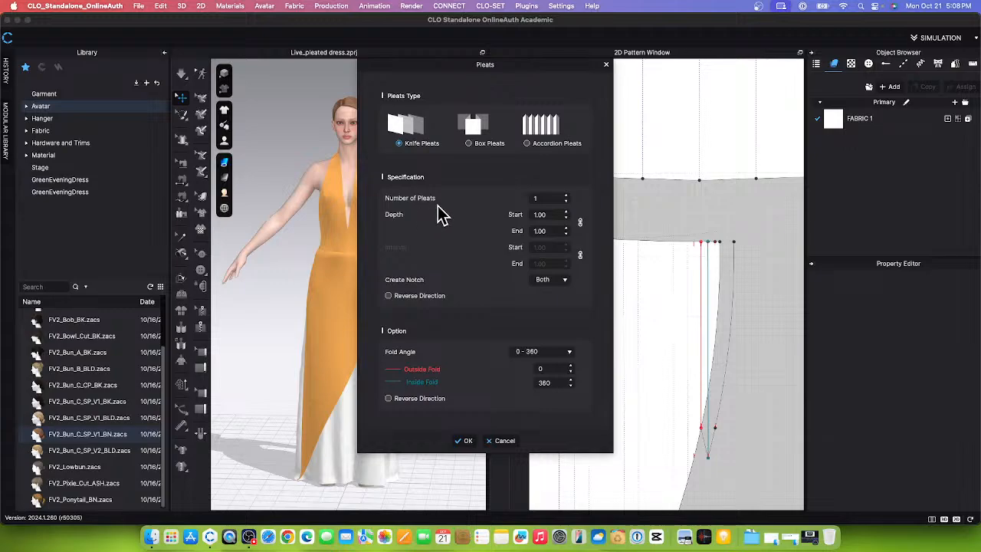
click(566, 196)
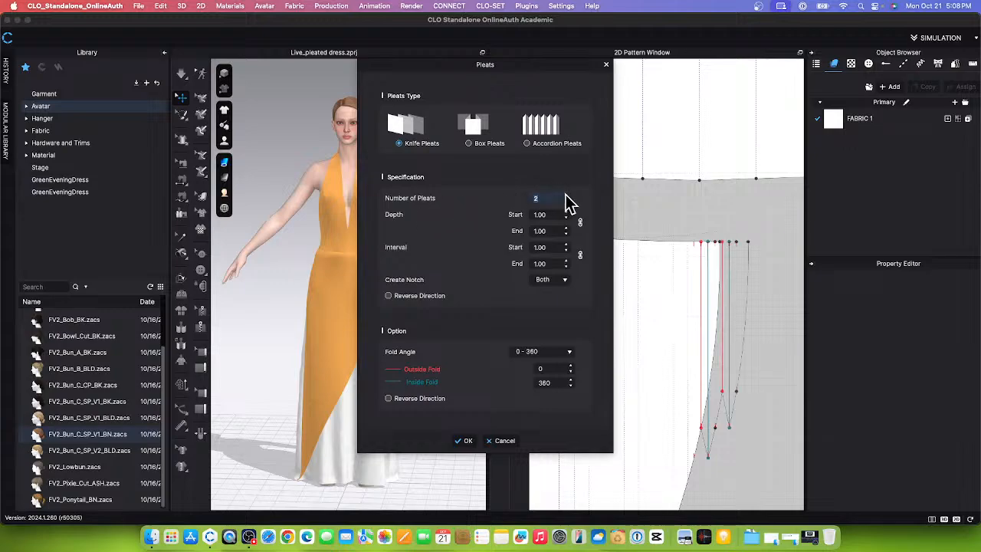
click(567, 196)
click(566, 196)
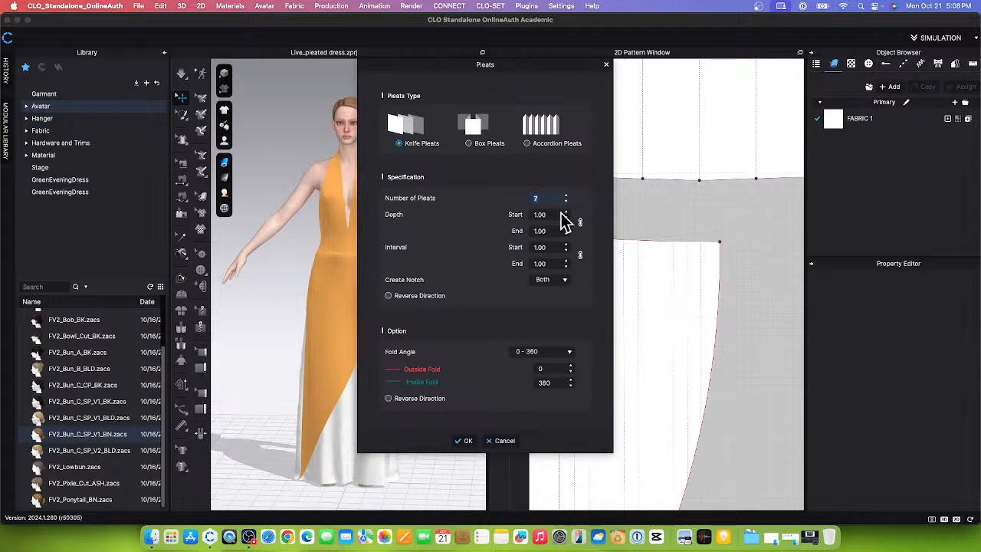
click(565, 211)
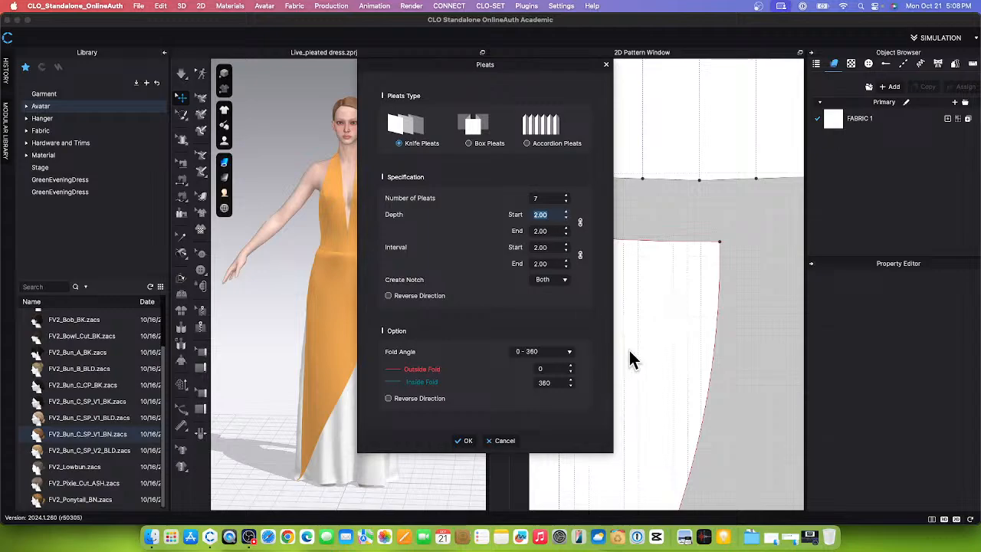
drag(580, 75, 475, 83)
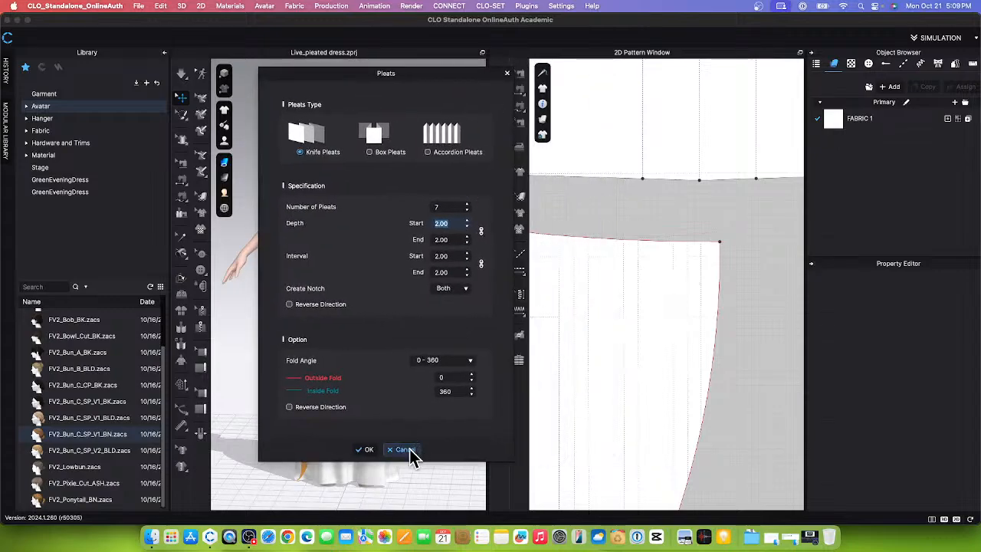
click(467, 211)
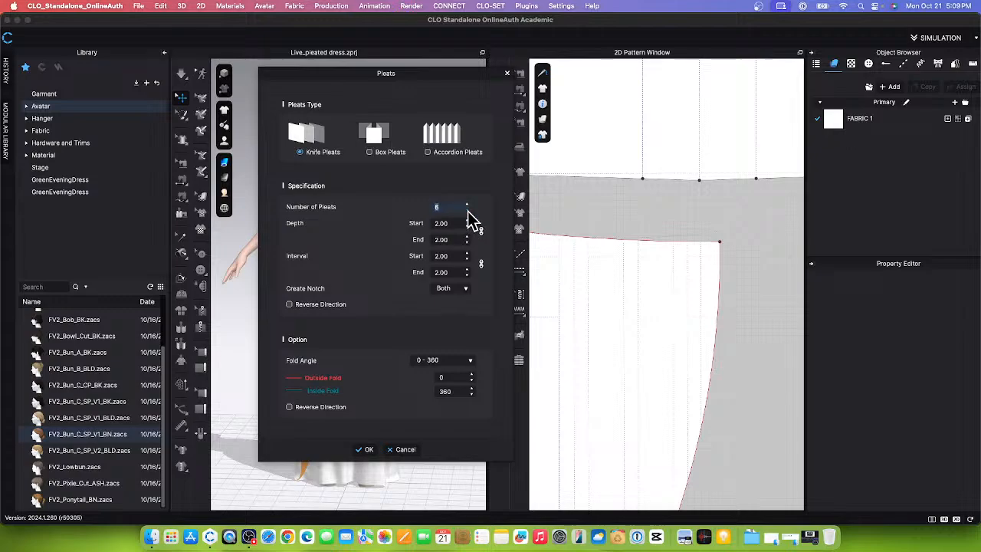
click(404, 449)
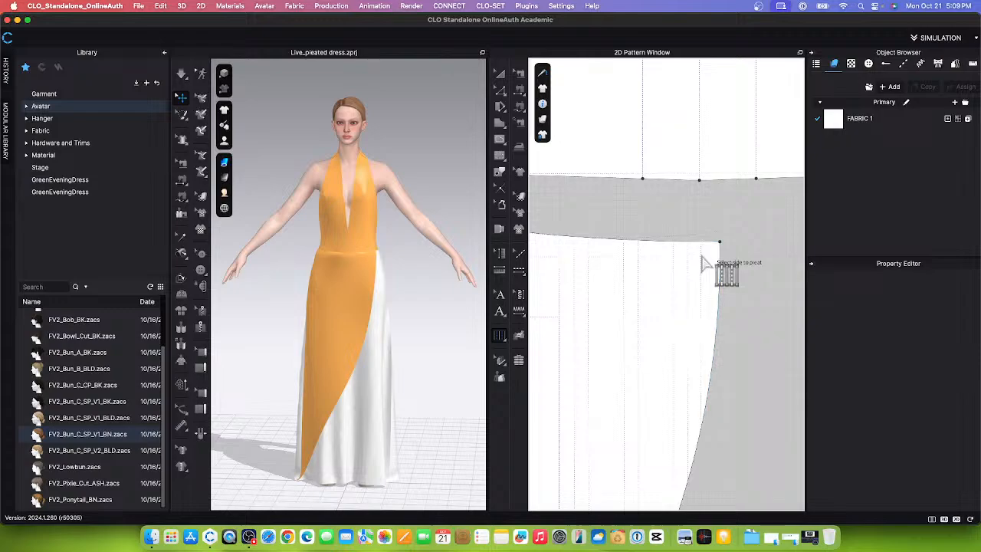
click(706, 263)
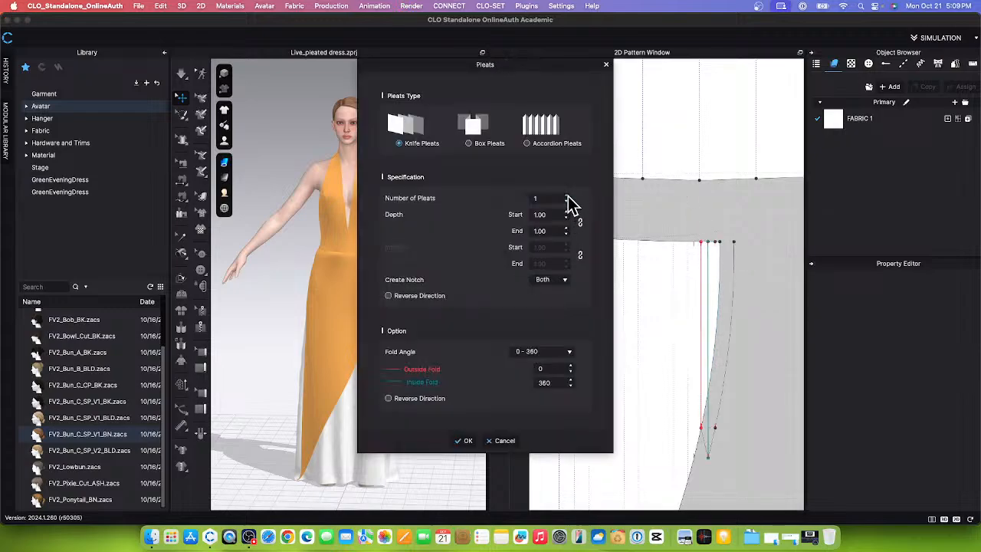
scroll(568, 201, up, 3)
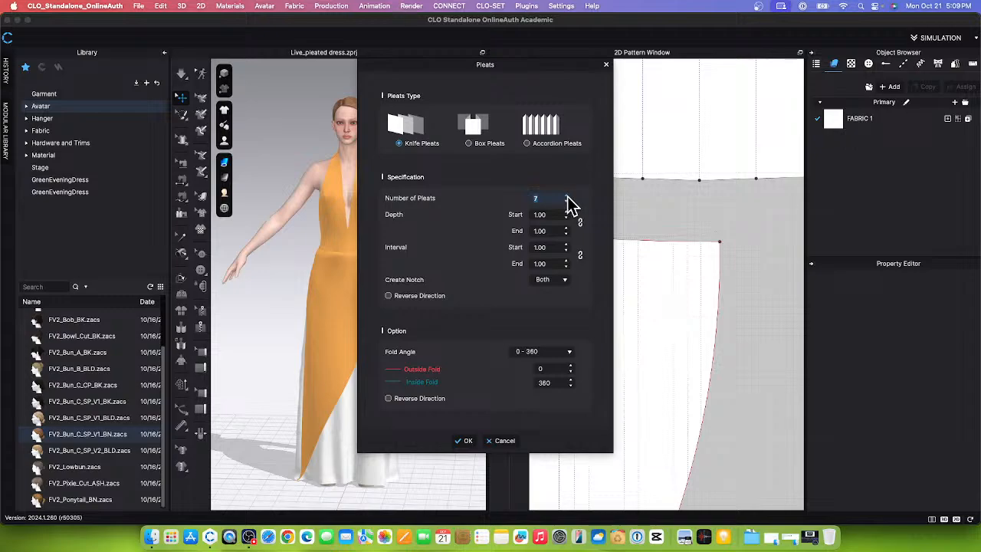
scroll(571, 220, up, 1)
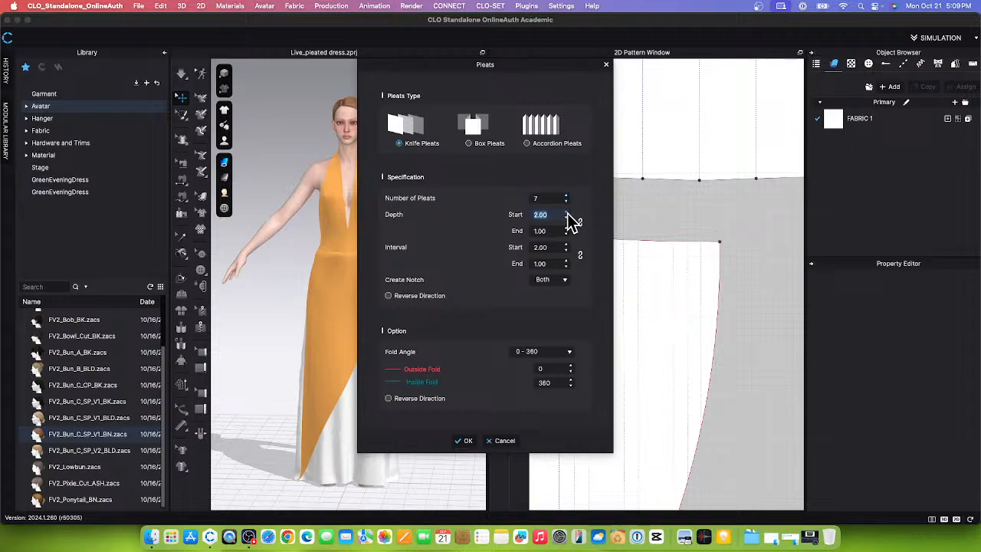
scroll(571, 223, down, 1)
scroll(571, 207, down, 1)
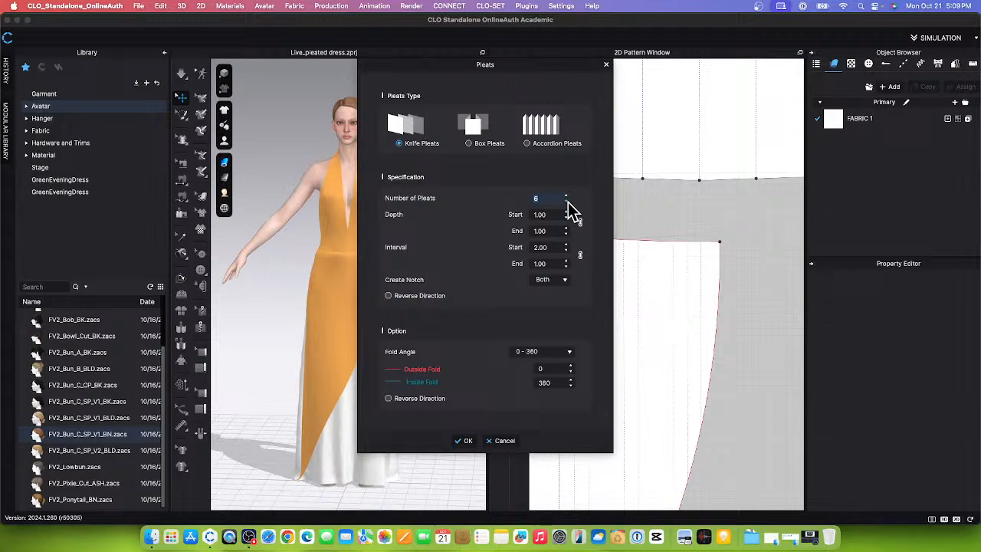
scroll(571, 207, down, 1)
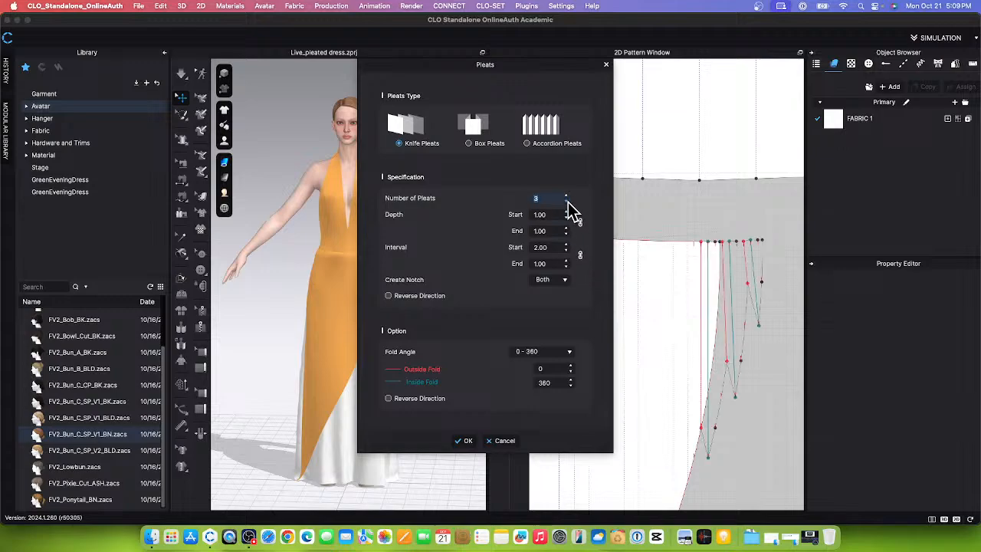
scroll(571, 208, down, 1)
click(505, 442)
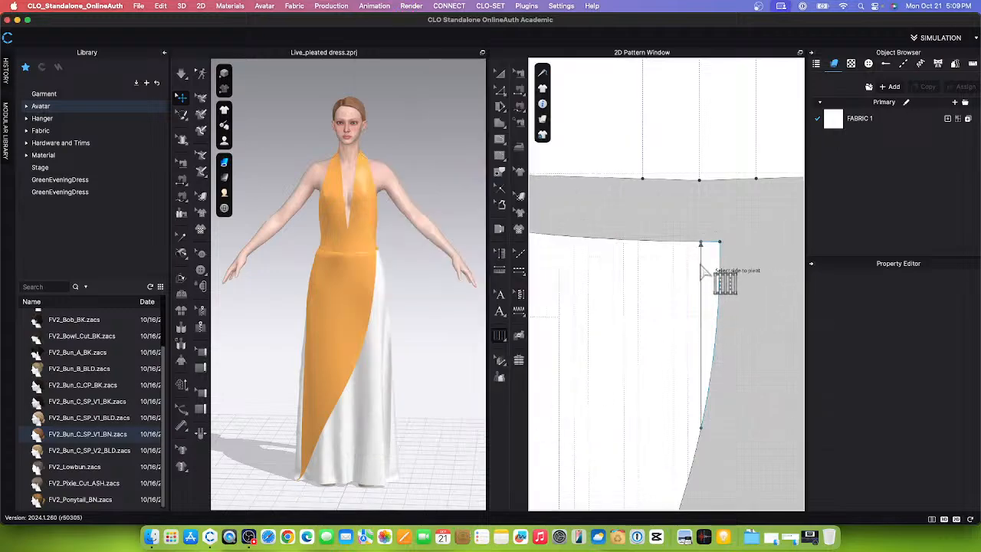
- Create 8 knife pleats on the curved overlay piece, with depth and interval both 2.00 and a 360 - 0 fold angle
click(700, 260)
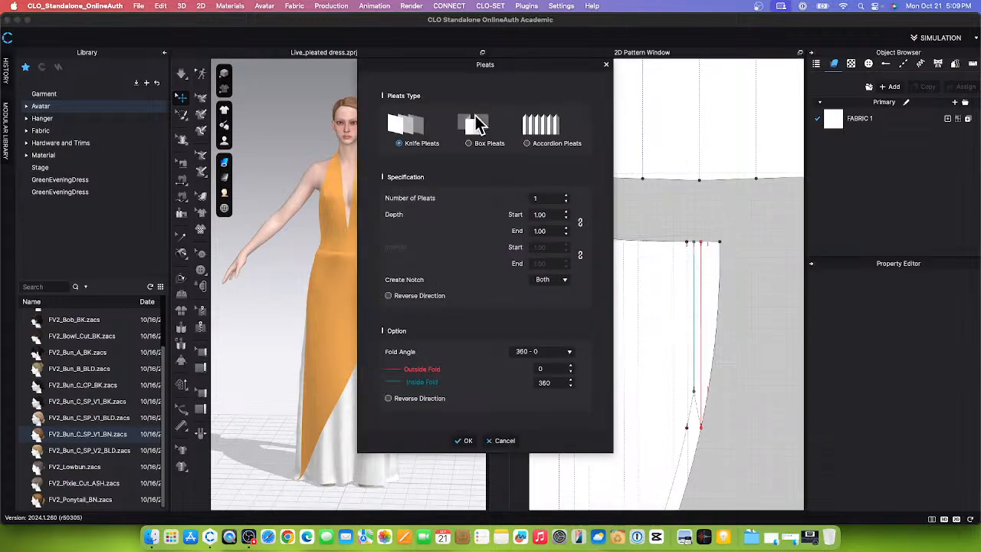
click(568, 212)
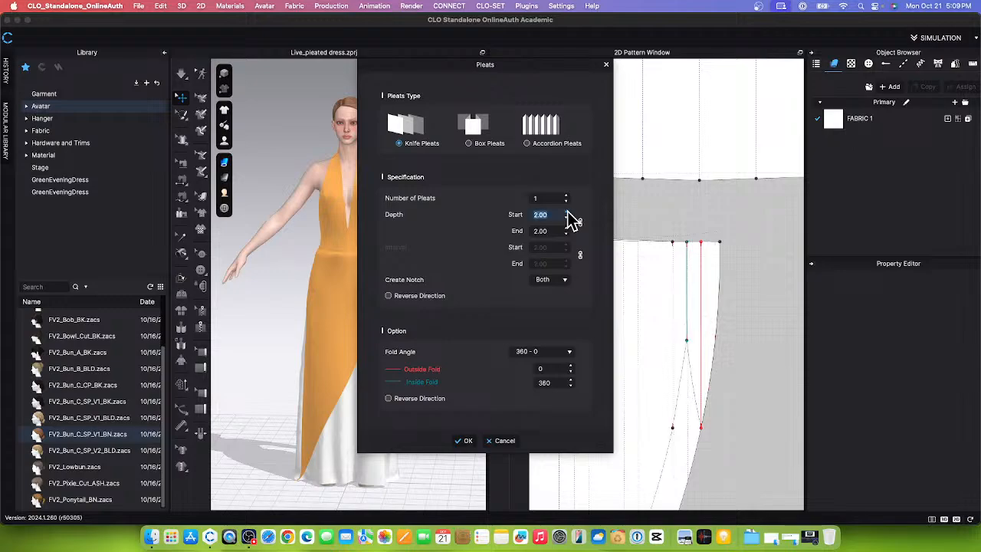
click(567, 211)
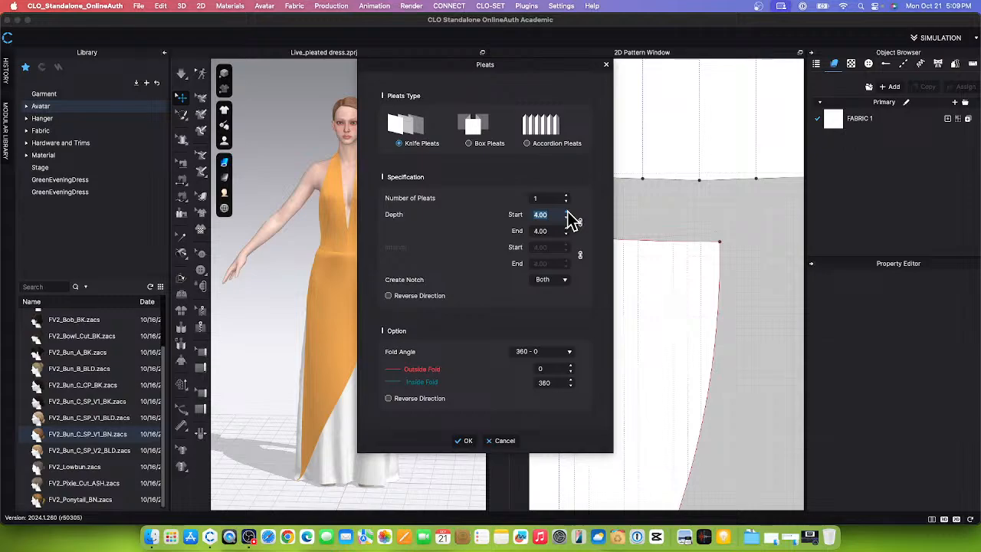
click(566, 218)
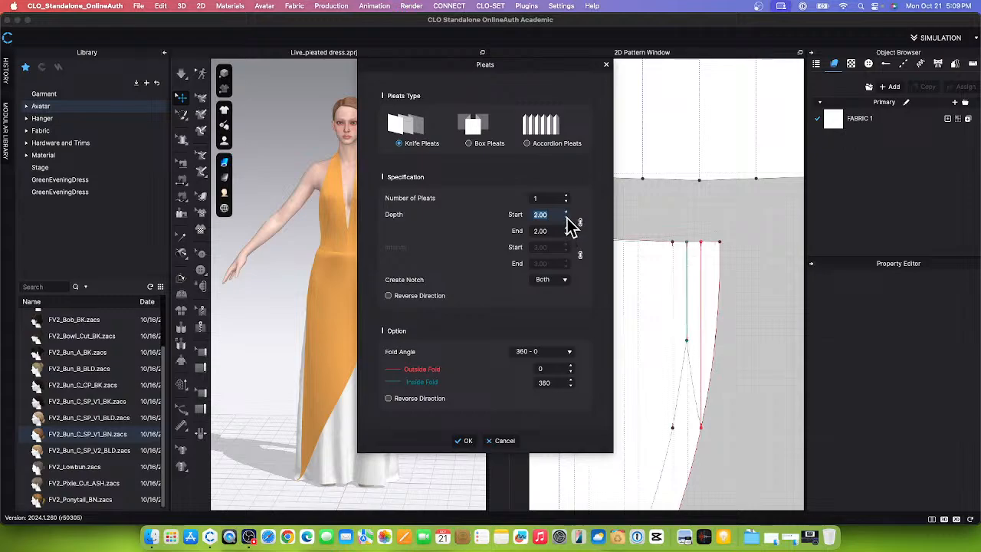
click(566, 196)
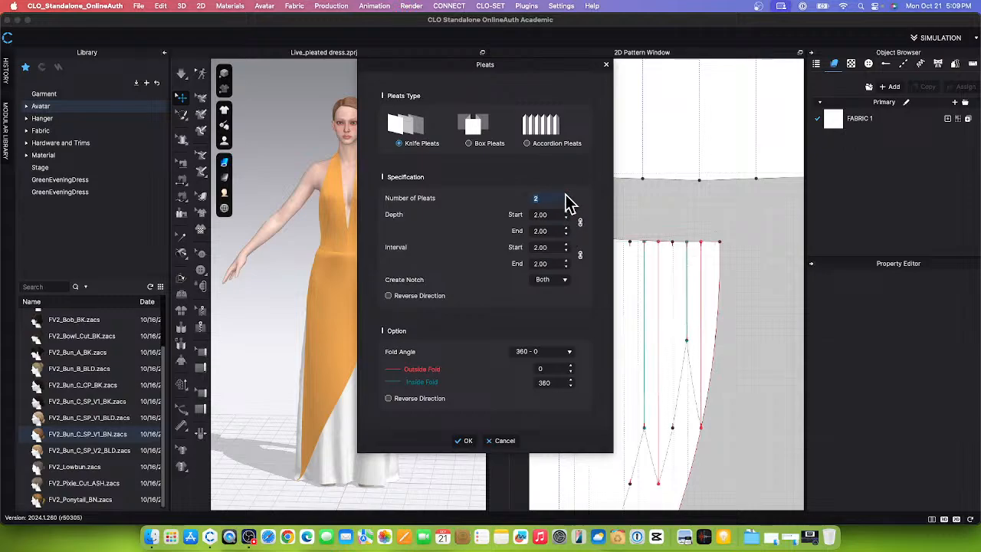
click(567, 196)
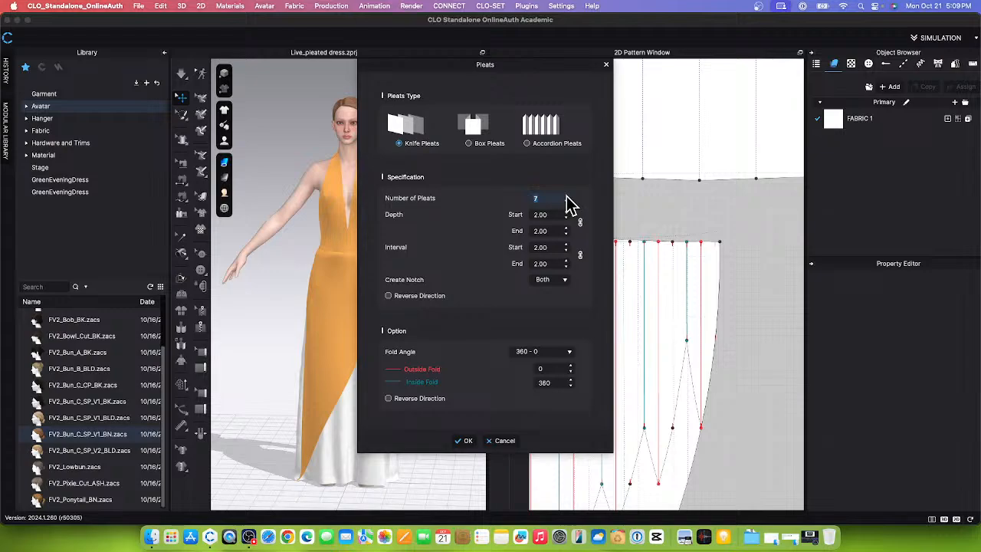
click(566, 198)
drag(559, 77, 394, 83)
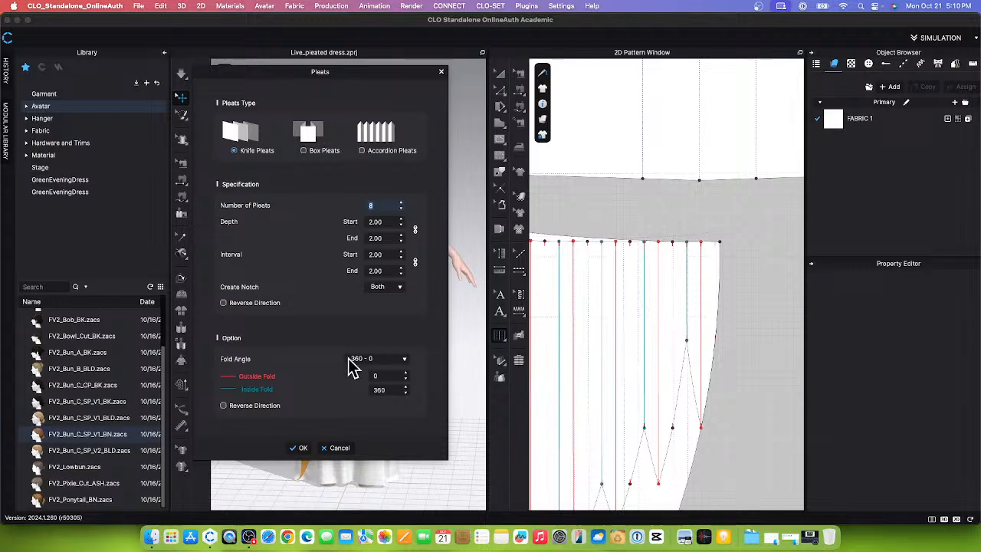
click(301, 447)
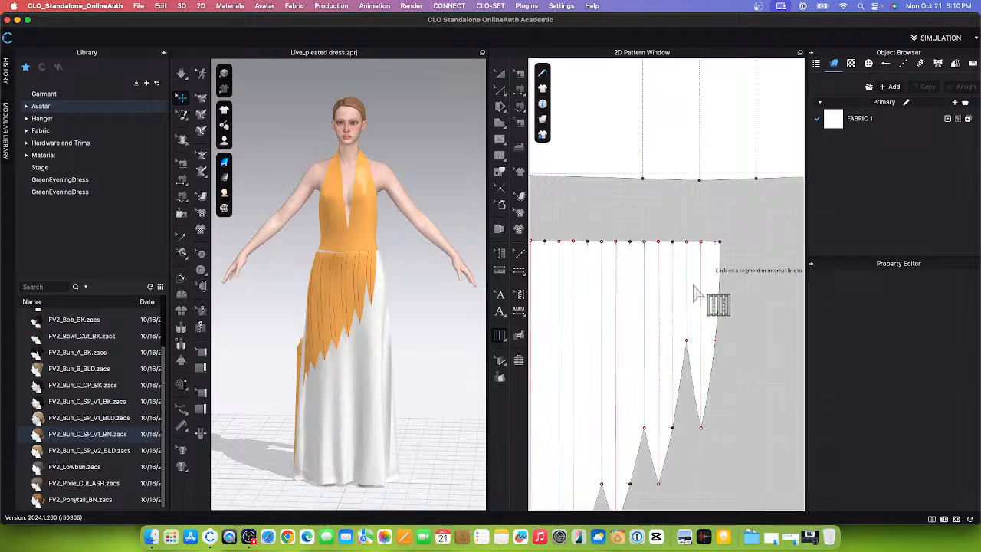
- Lock all pattern outlines in the 2D pattern view
scroll(652, 303, down, 5)
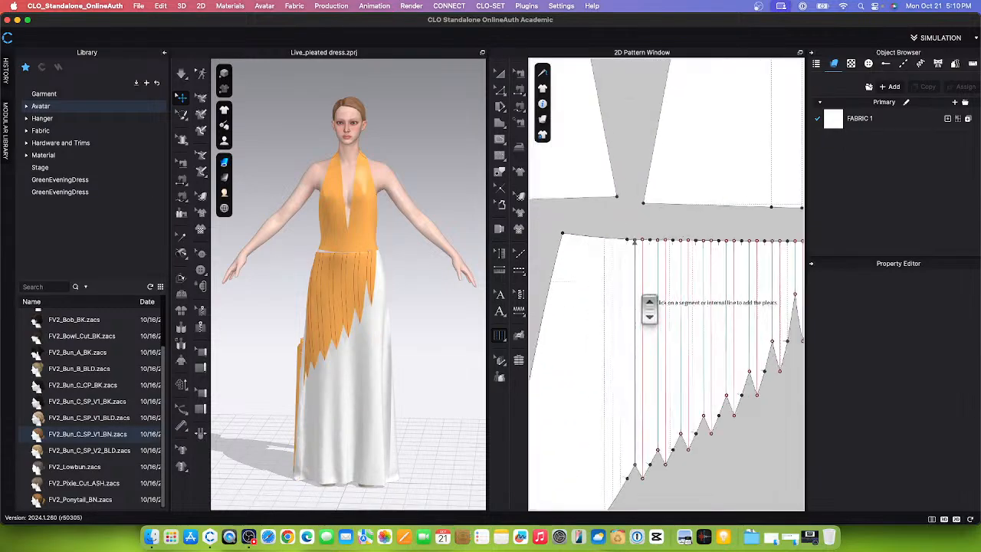
scroll(650, 307, down, 3)
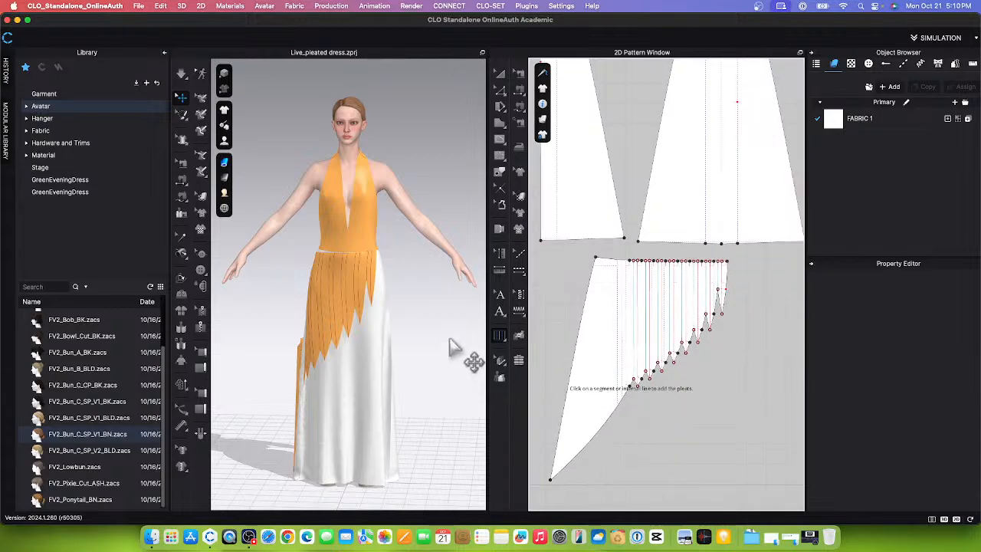
scroll(658, 349, up, 1)
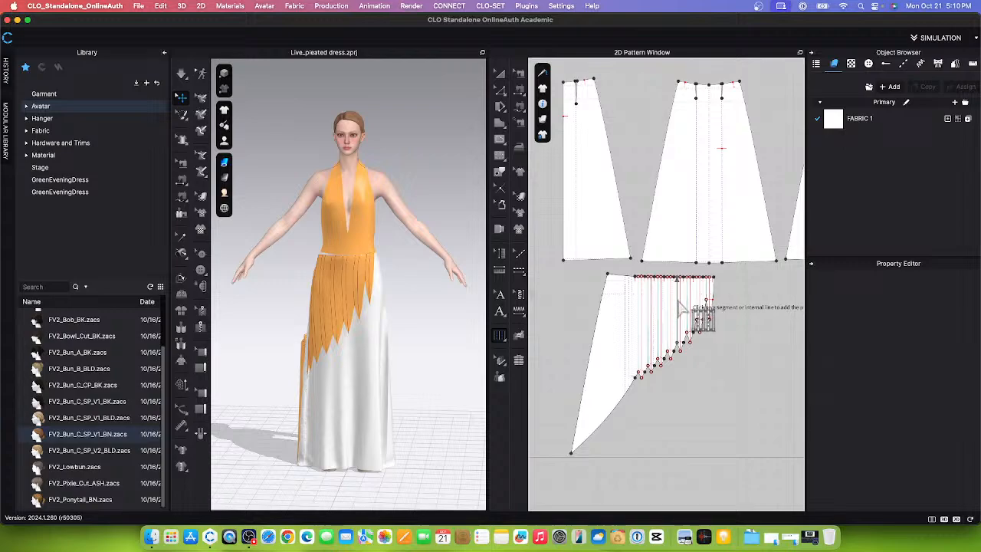
click(500, 74)
scroll(712, 412, down, 2)
scroll(724, 413, up, 3)
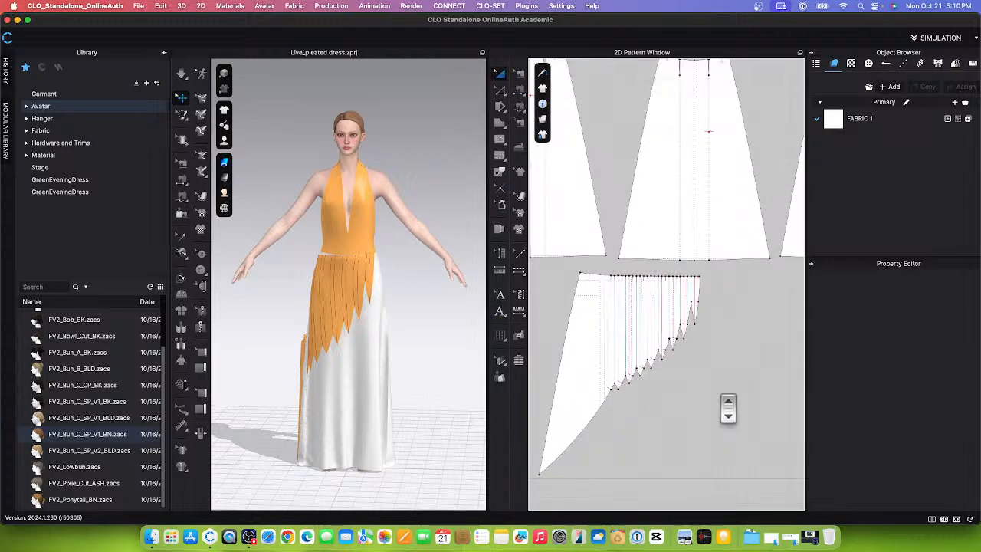
right_click(729, 324)
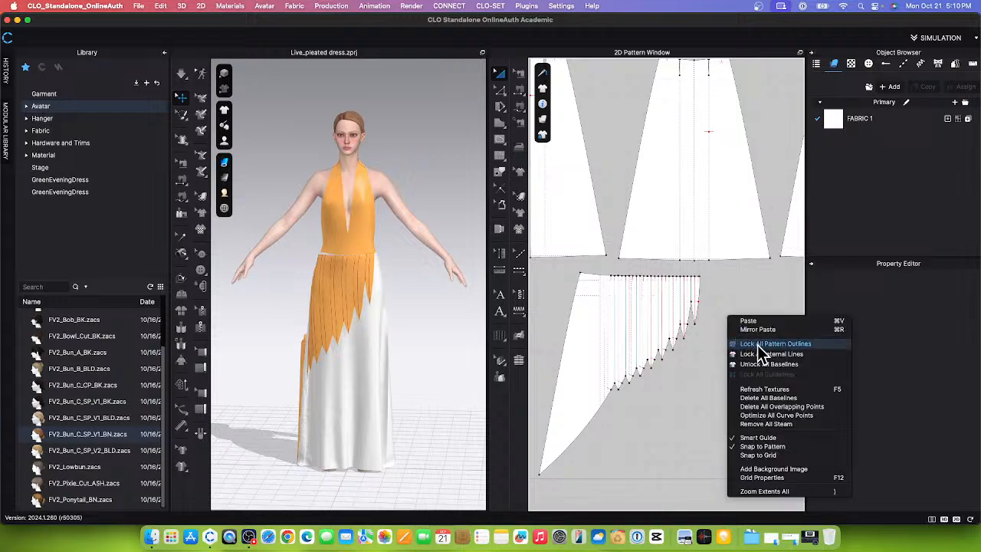
click(759, 345)
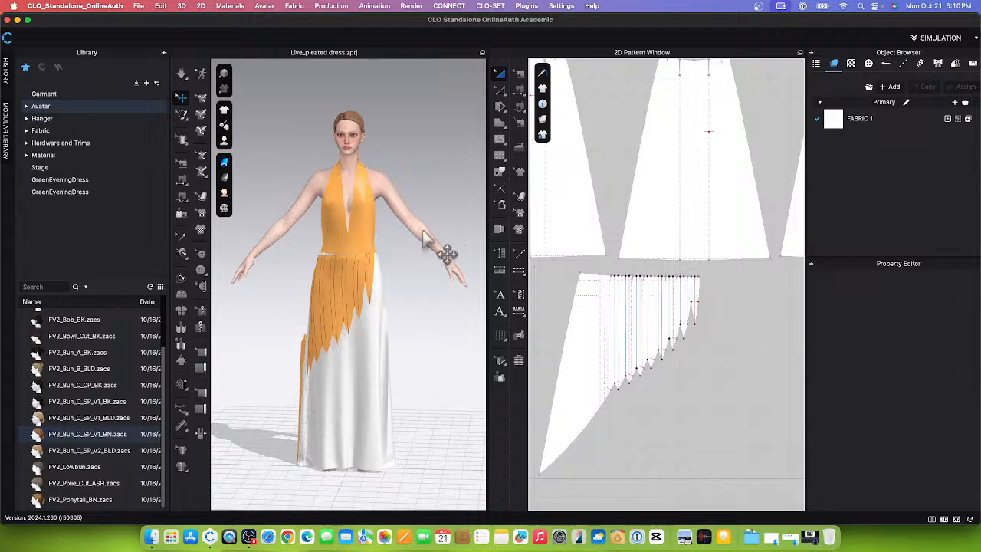
- Select all the pleat fold lines on the curved piece with Edit Pattern, turn on Fold Rendering and deselect them
click(503, 91)
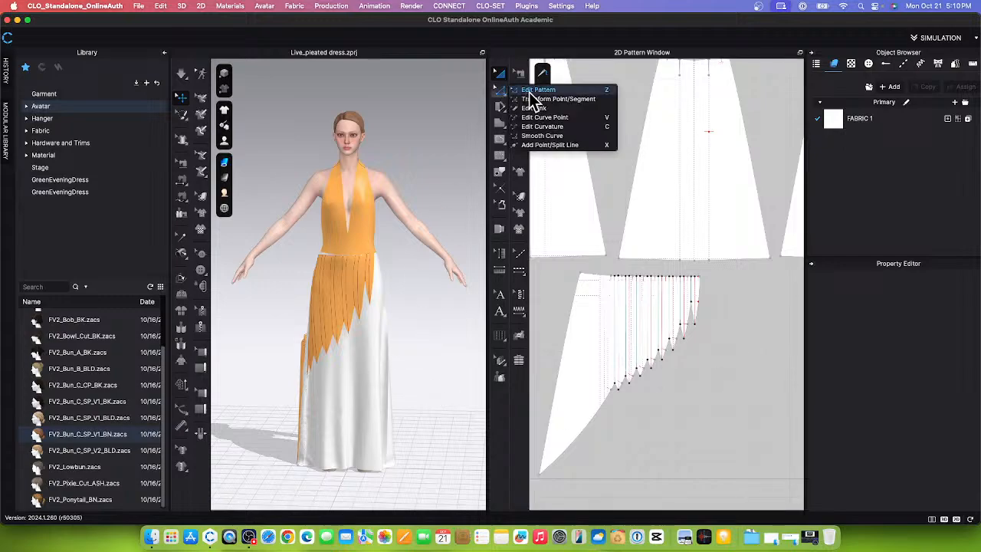
click(565, 91)
scroll(672, 382, down, 3)
scroll(674, 374, up, 4)
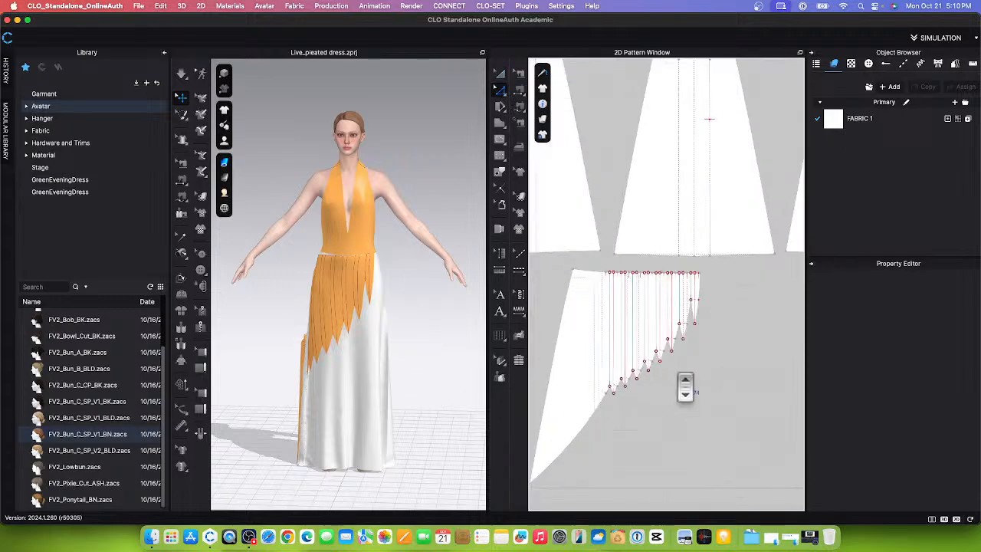
drag(600, 268, 708, 414)
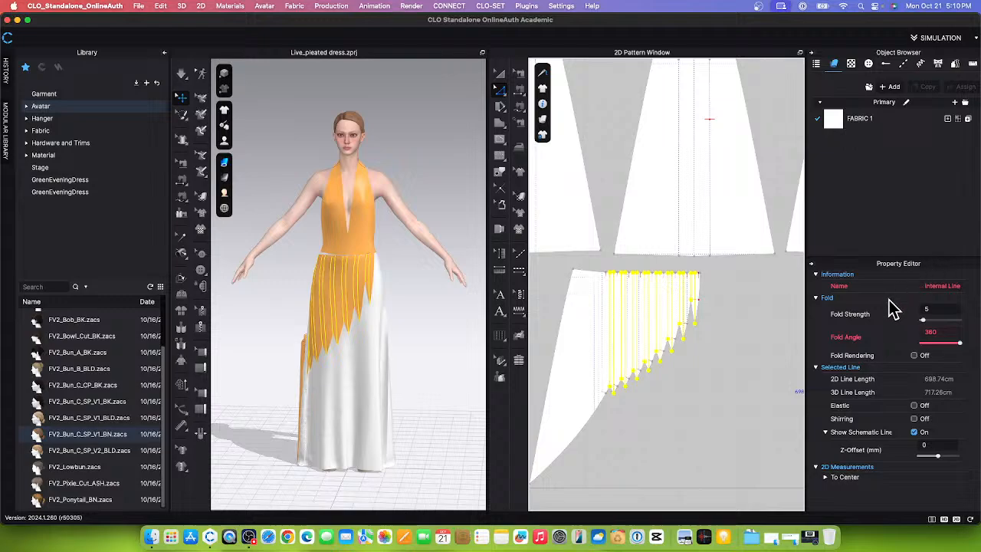
click(914, 356)
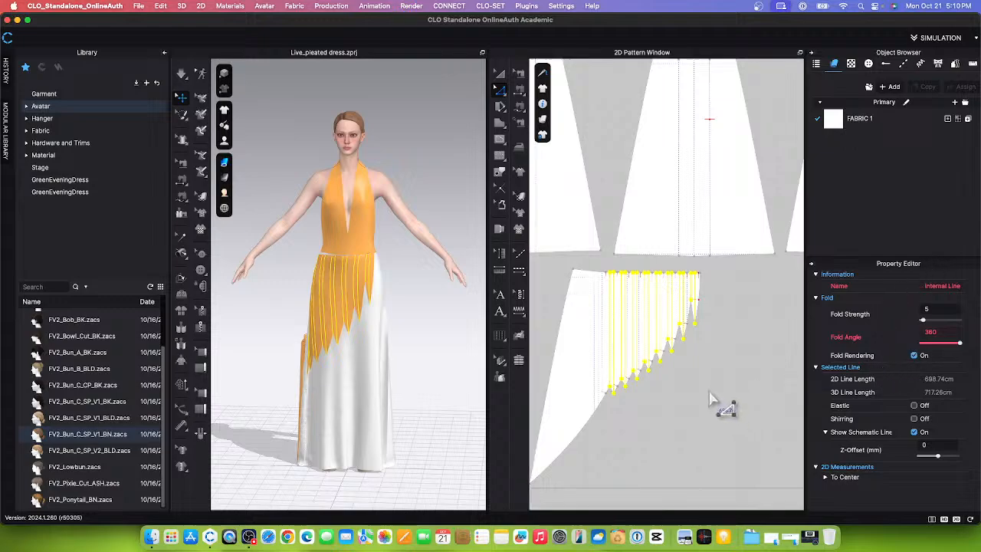
click(720, 406)
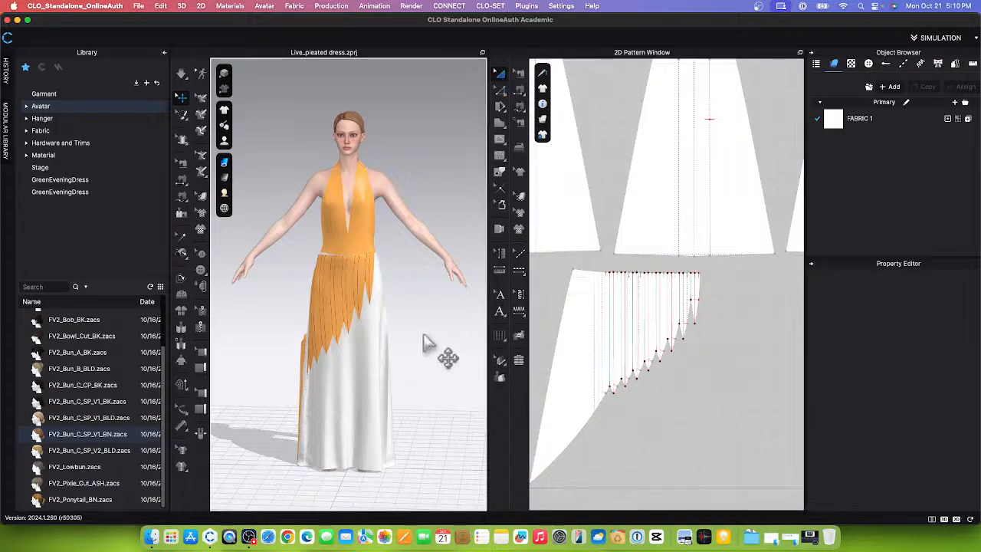
- Reset the 3D arrangement of the pleated overlay piece on the avatar
scroll(429, 353, down, 3)
right_click(318, 434)
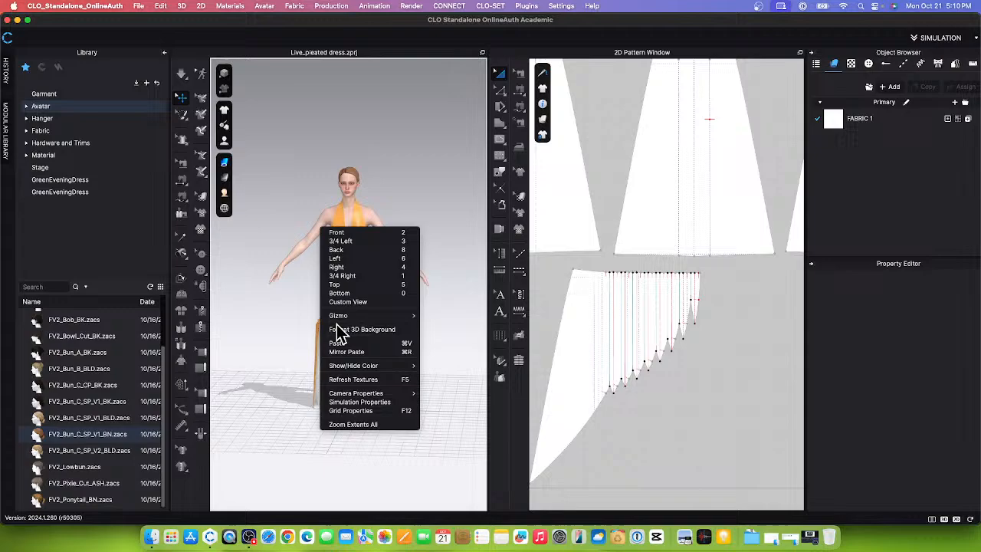
click(456, 361)
click(341, 276)
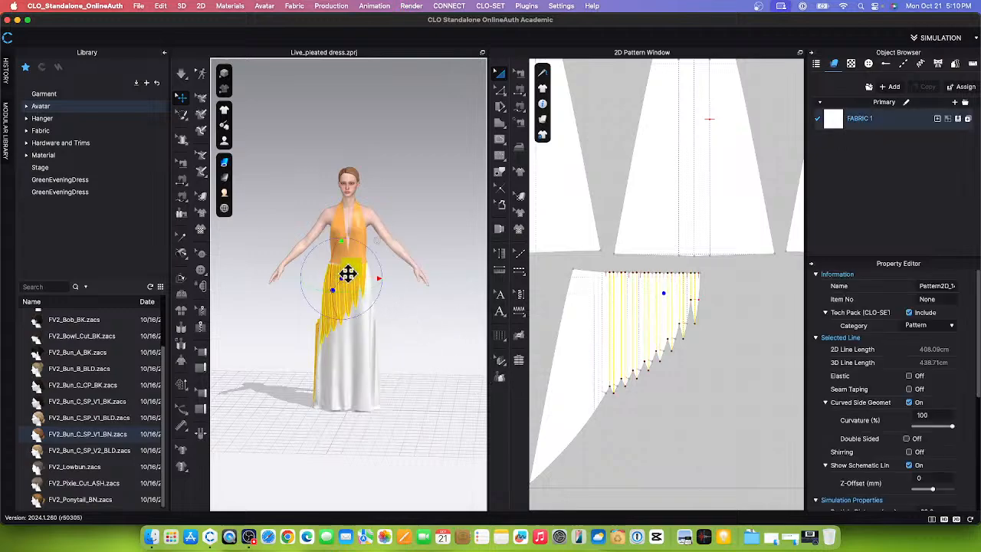
right_click(353, 276)
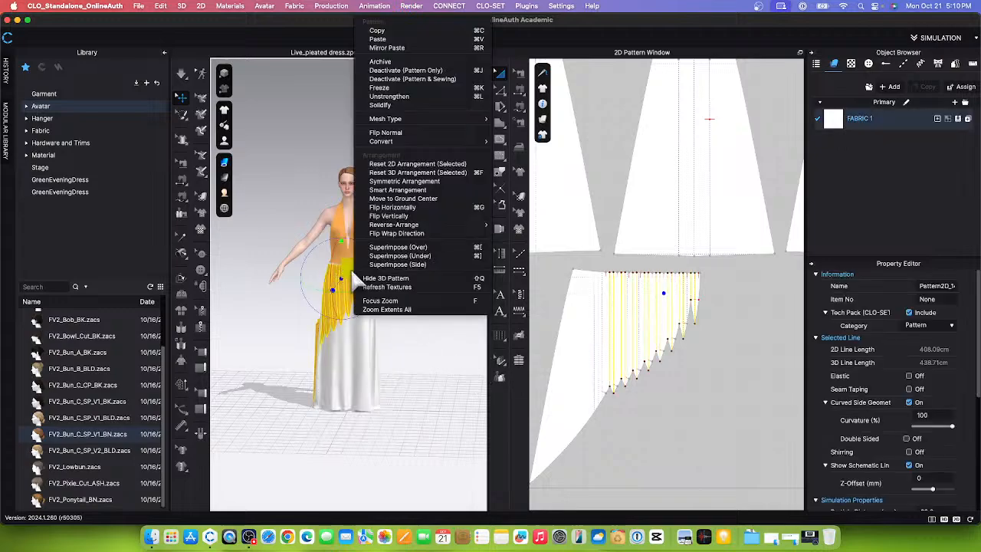
click(409, 173)
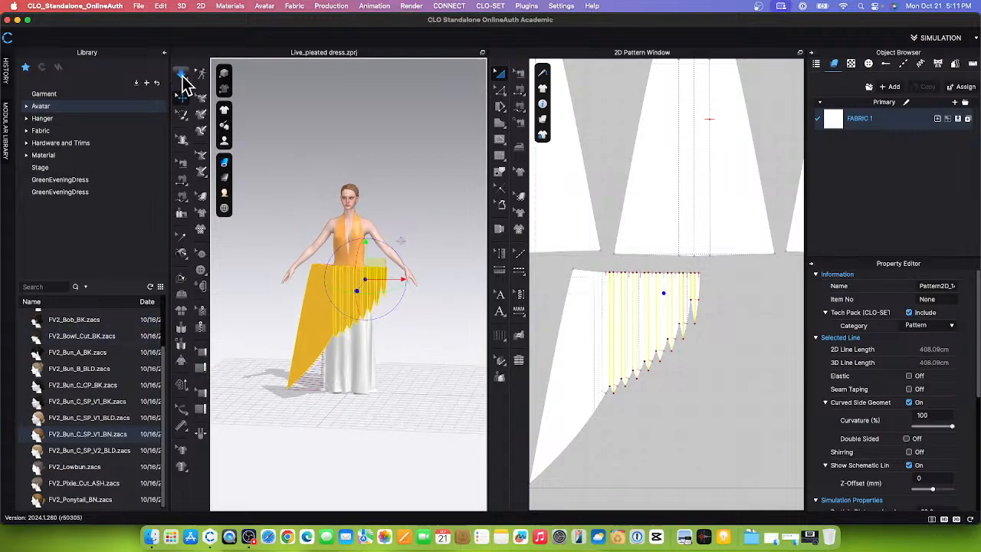
- Simulate the garment so the overlay's pleats fold over the front skirt, stop the simulation and deselect the piece
click(181, 75)
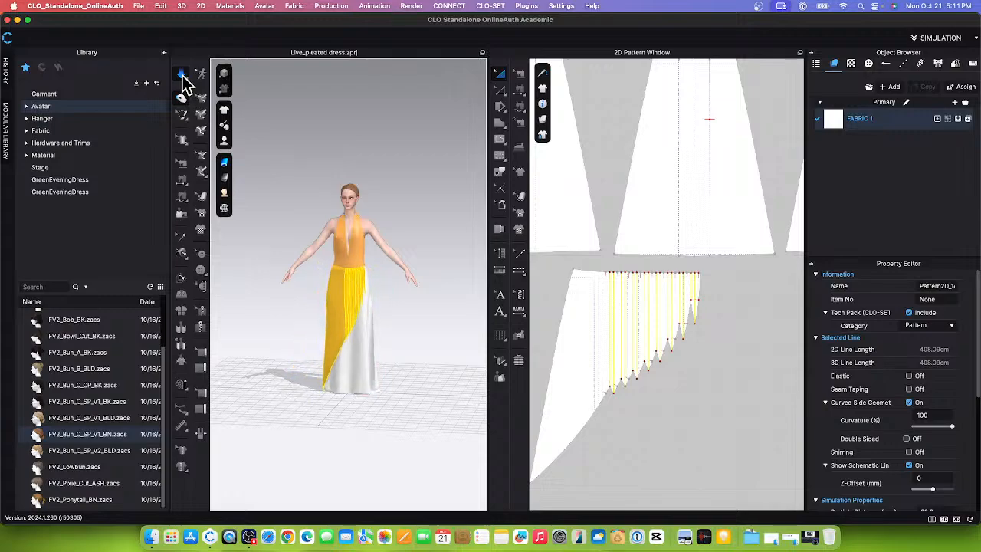
scroll(366, 355, up, 10)
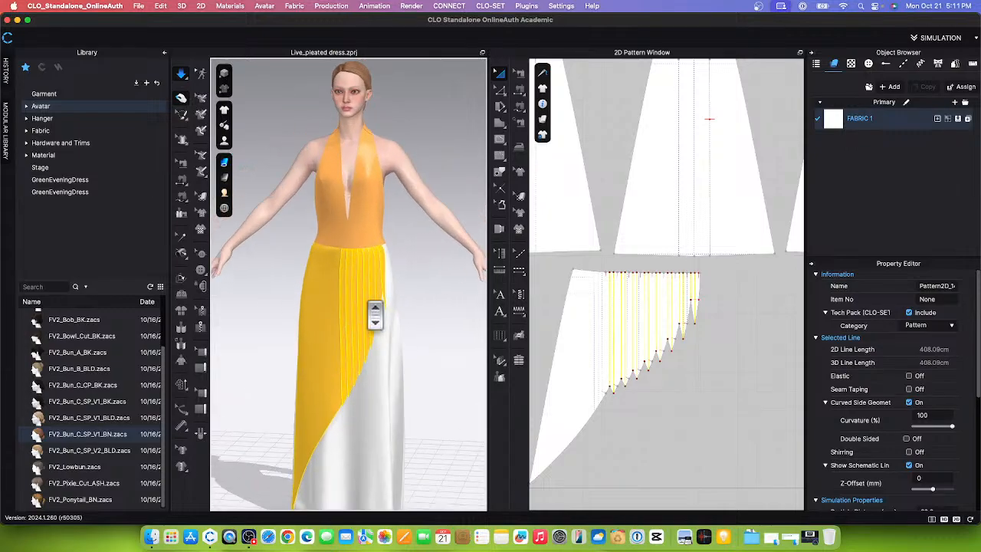
mouse_move(298, 319)
right_down()
mouse_move(432, 320)
mouse_move(239, 315)
mouse_move(296, 302)
right_up()
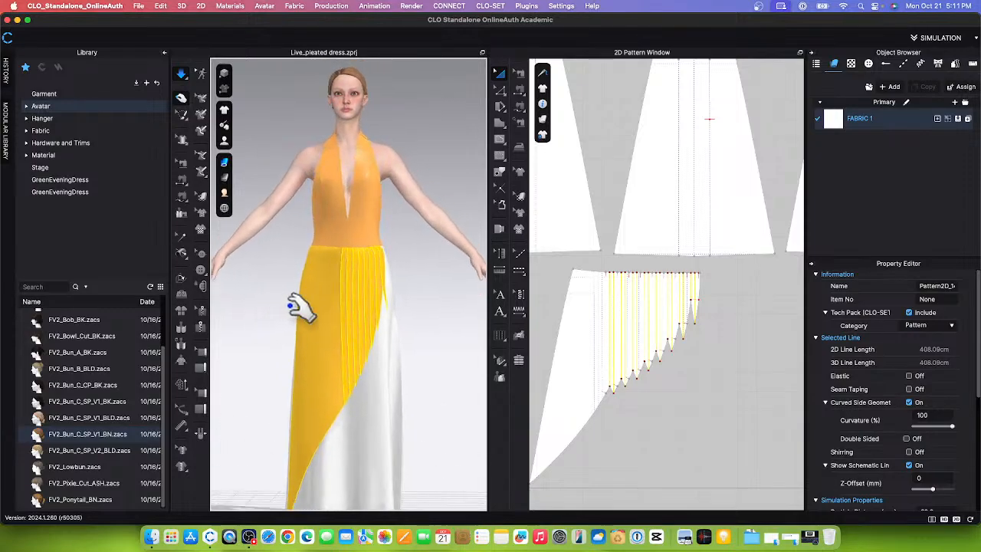
click(431, 268)
scroll(429, 265, down, 5)
mouse_move(426, 345)
right_down()
mouse_move(253, 346)
mouse_move(438, 350)
right_up()
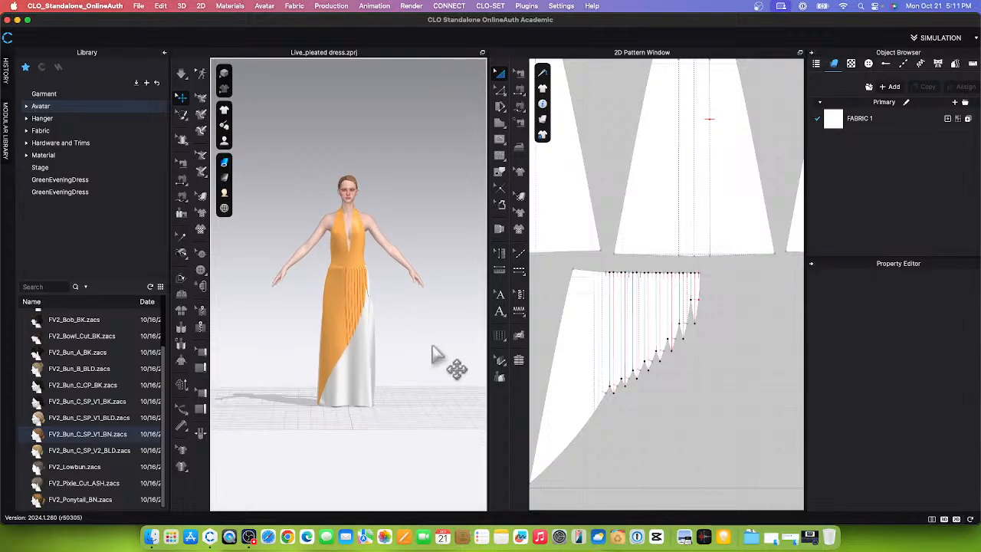
- Examine the pleated overlay and the skirt's fit on the avatar from the front and back
scroll(440, 357, up, 5)
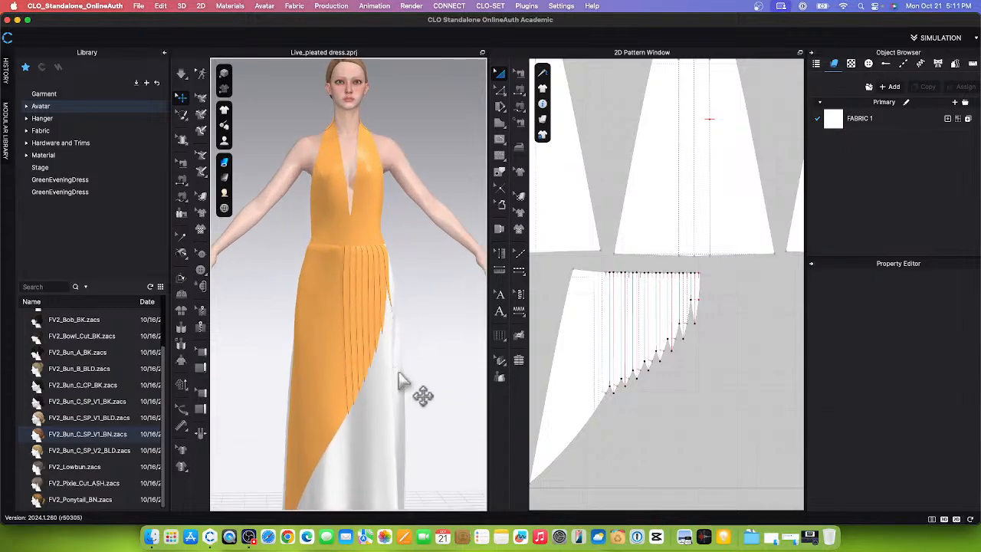
right_drag(436, 427, 242, 423)
scroll(380, 339, up, 5)
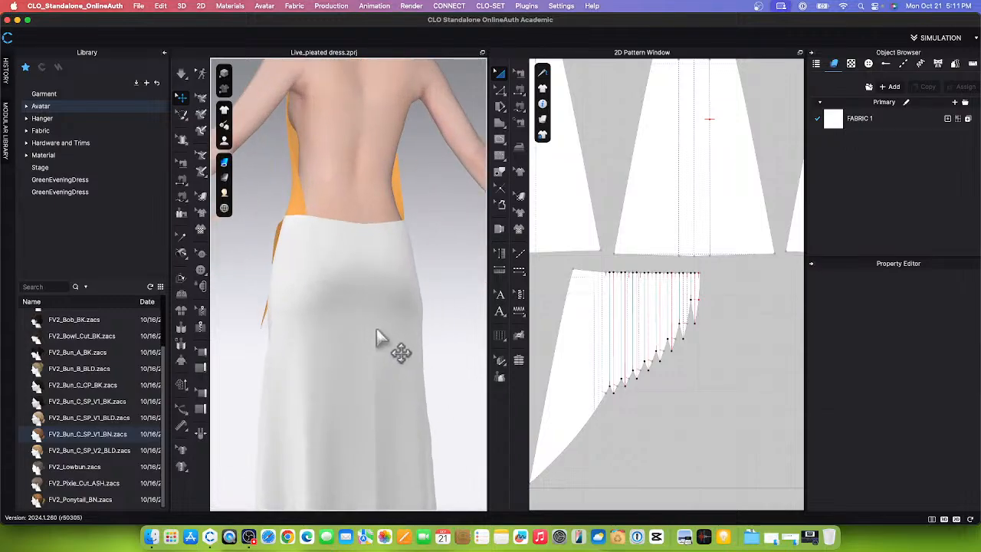
scroll(383, 337, down, 5)
right_drag(431, 350, 386, 352)
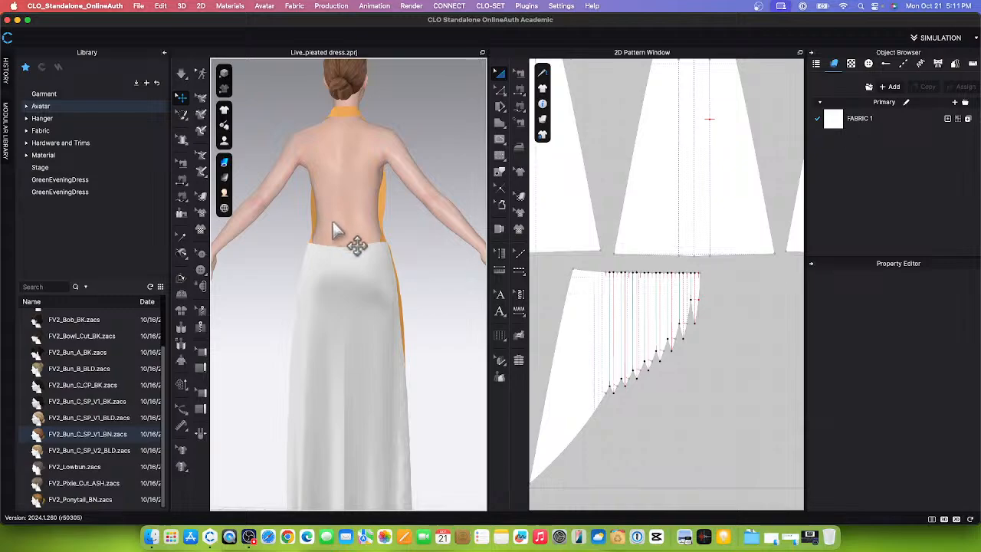
scroll(706, 345, down, 3)
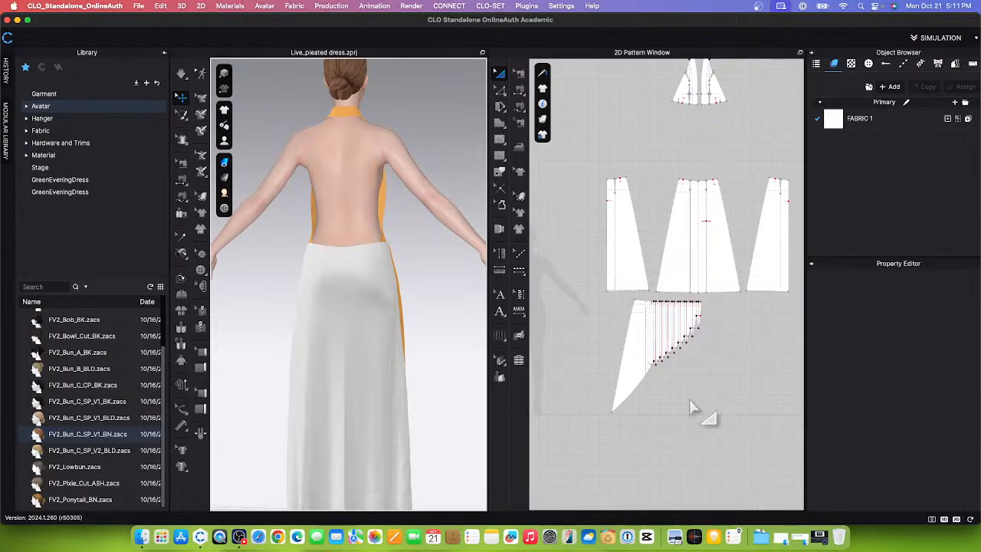
right_drag(442, 376, 219, 396)
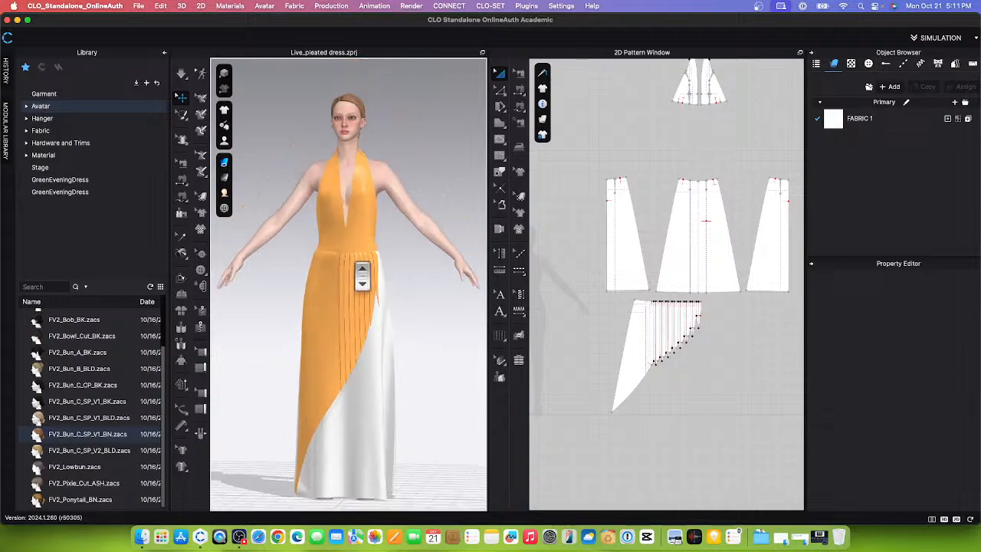
scroll(361, 276, down, 2)
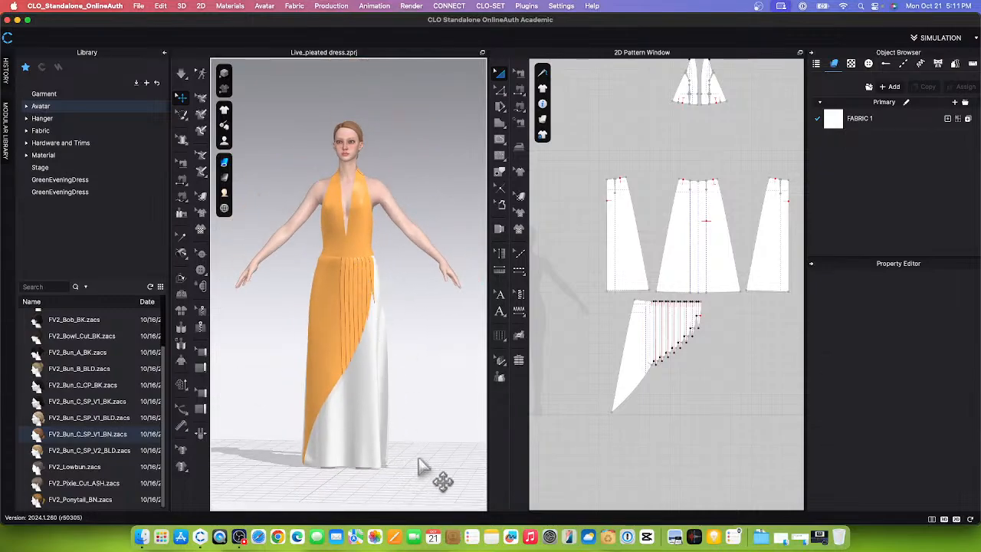
scroll(422, 441, up, 3)
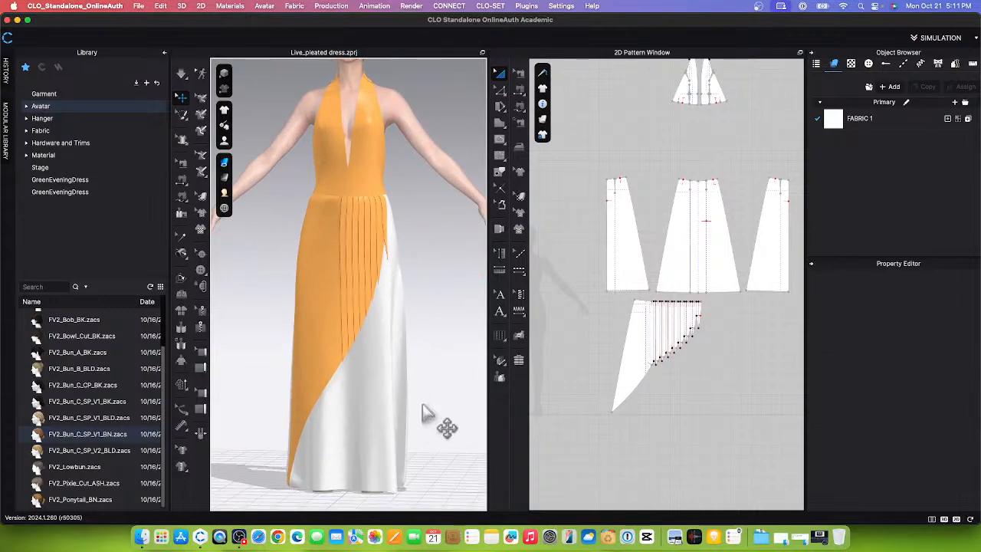
scroll(423, 407, down, 3)
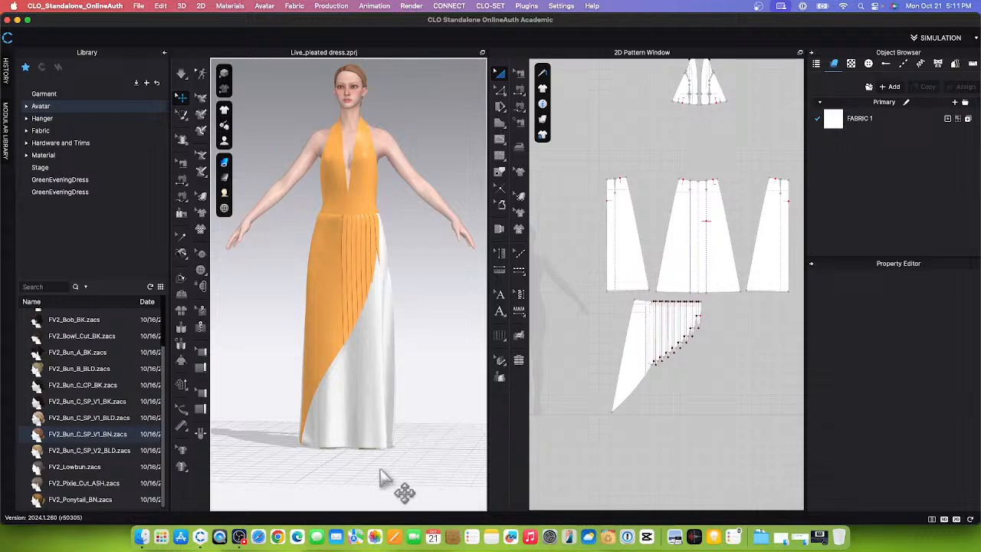
scroll(407, 295, up, 2)
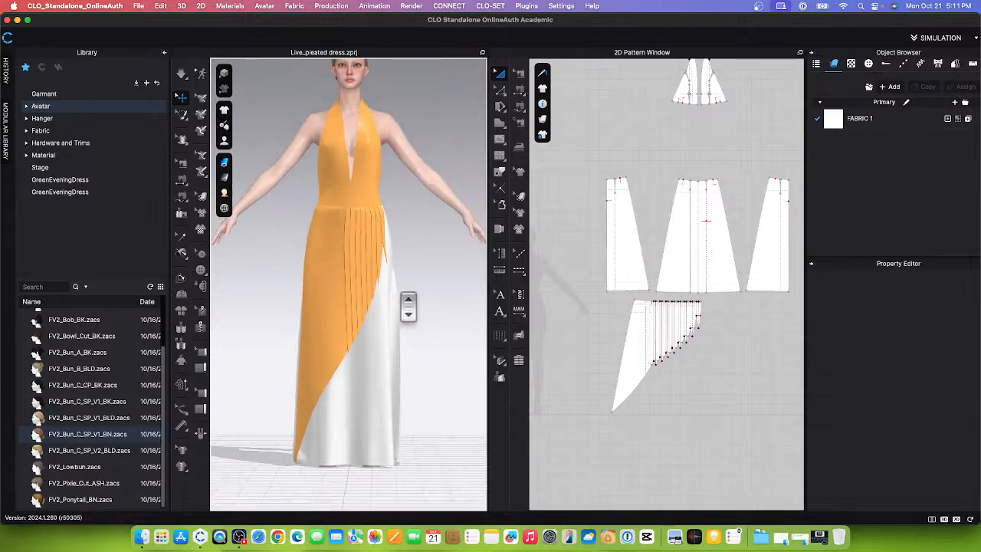
scroll(408, 308, down, 2)
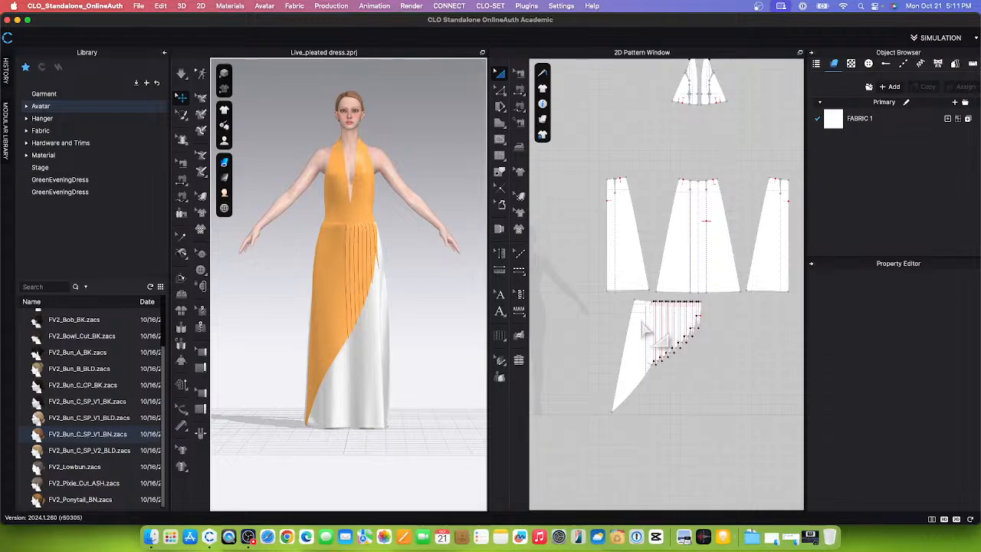
scroll(675, 399, down, 3)
scroll(686, 410, up, 2)
scroll(686, 423, down, 3)
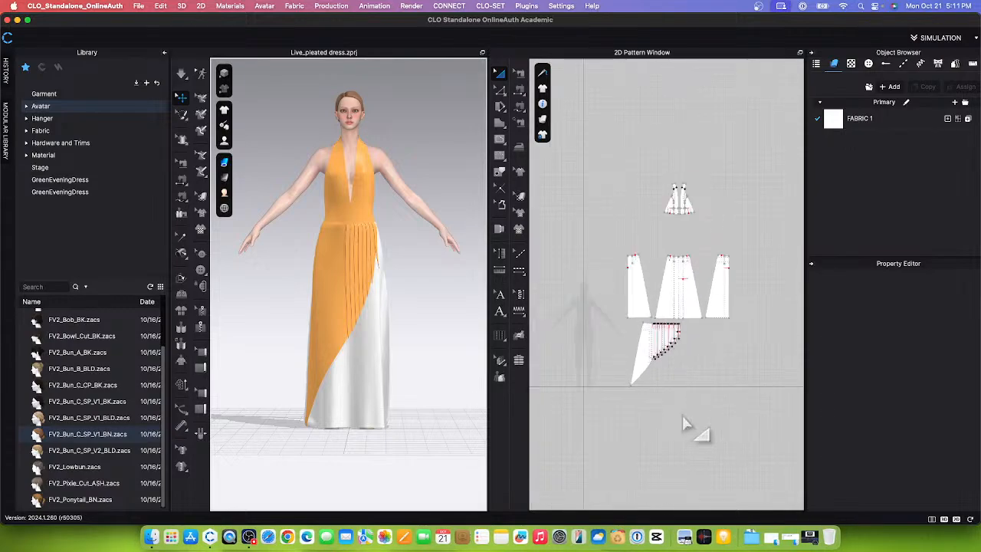
scroll(701, 412, up, 2)
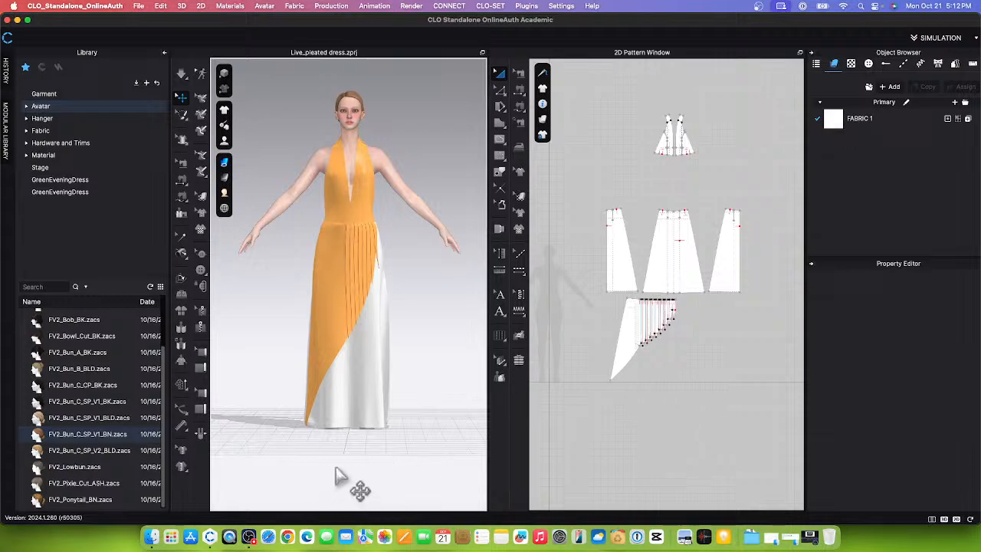
- Switch to OBS and stop the live stream
click(249, 537)
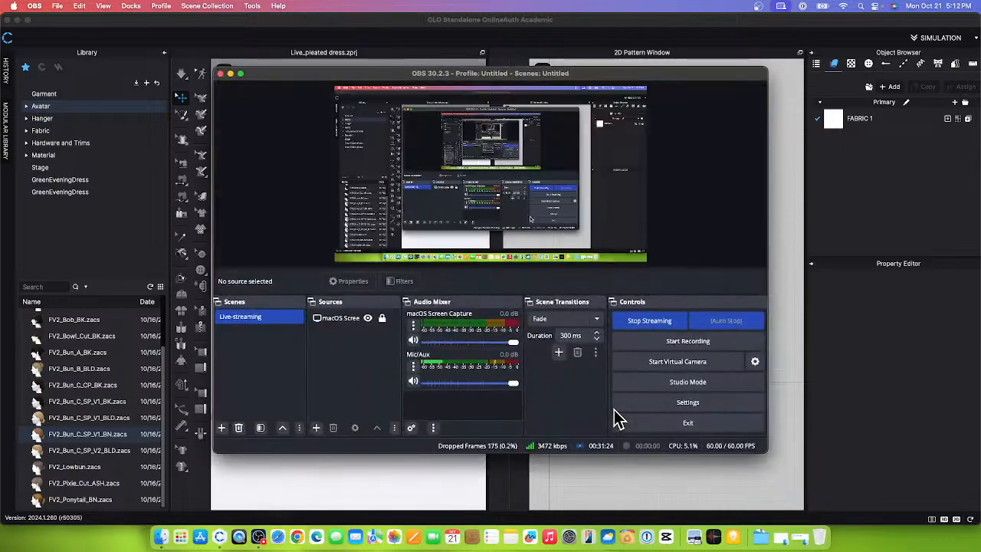
click(648, 322)
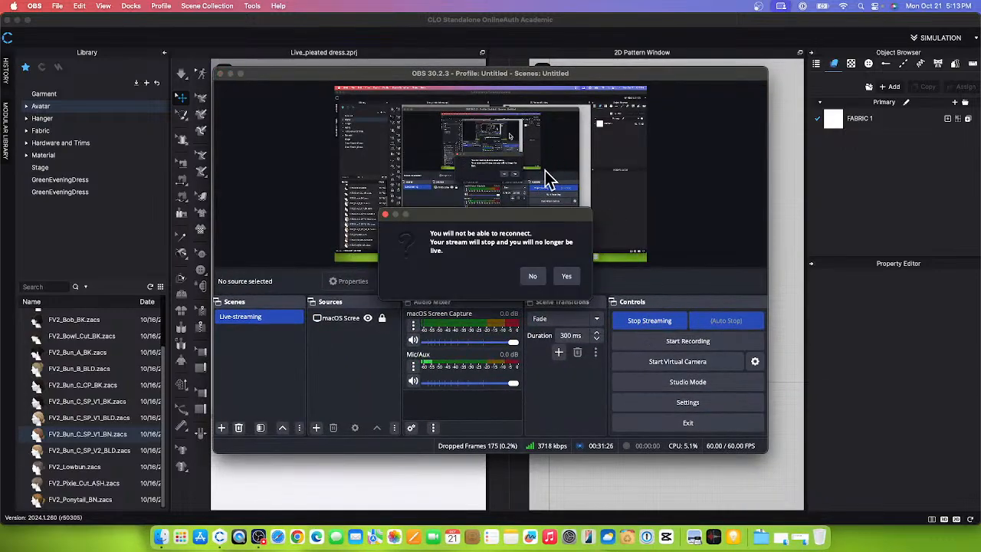